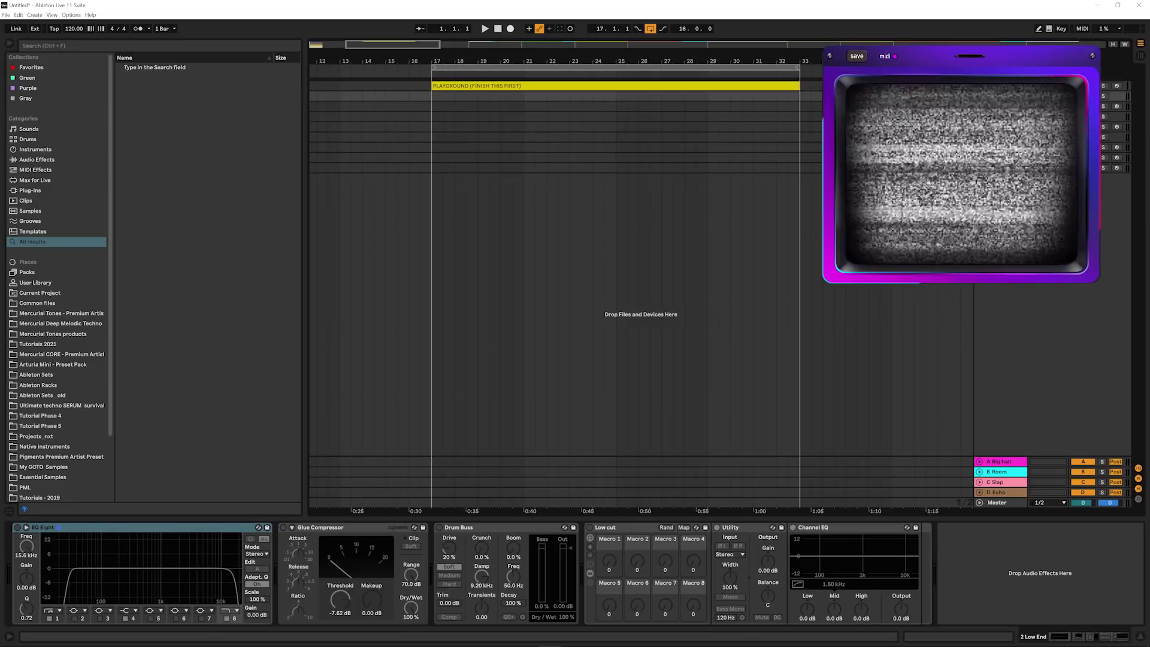
Open the 5. Rumble loops folder of the Mercurial Tones - Core Percussion Loops pack and show automation in the arrangement
{"action": "left_click_drag", "start_coordinate": [495, 57], "coordinate": [494, 58]}
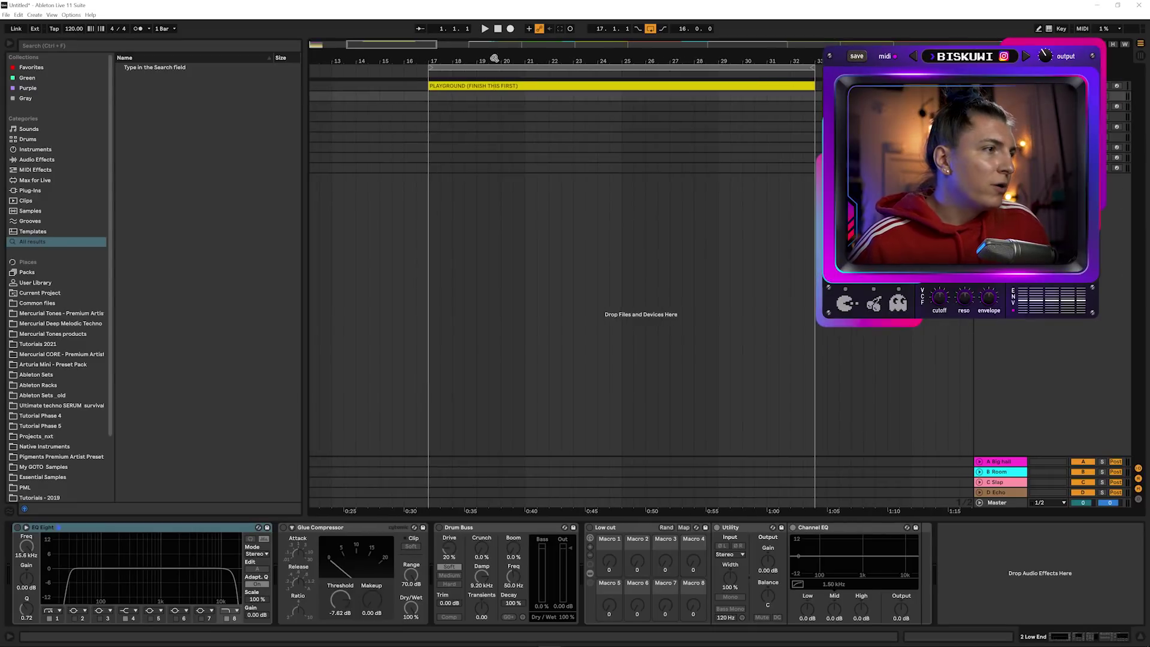
{"action": "key", "text": "Escape"}
{"action": "left_click", "coordinate": [131, 155]}
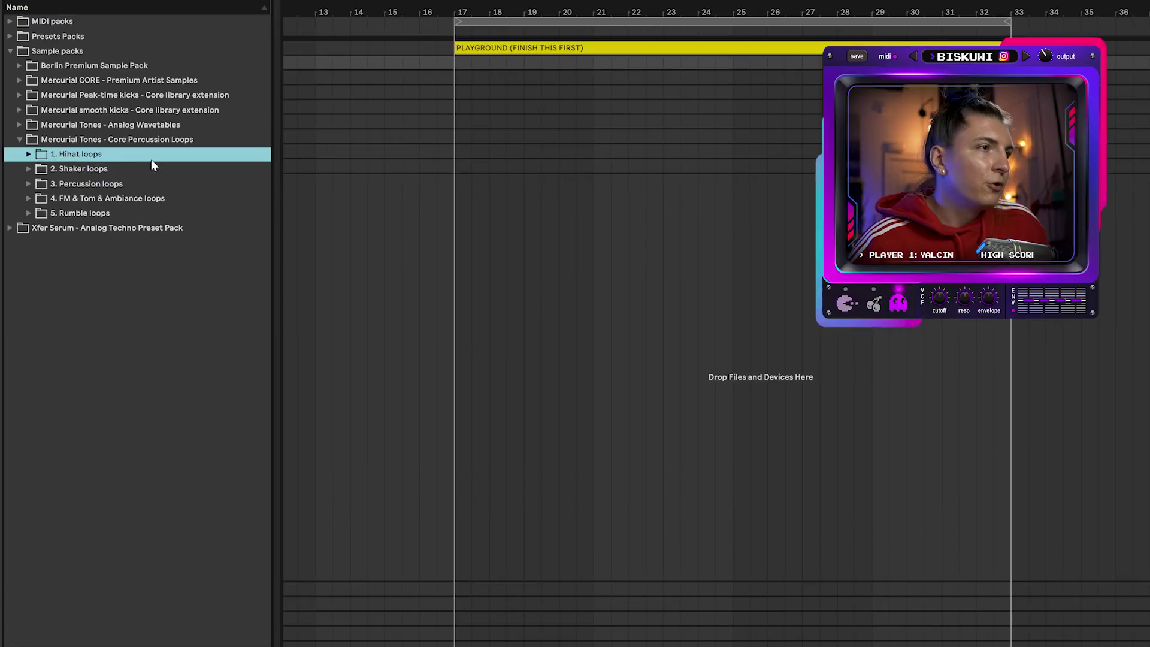
{"action": "key", "text": "Down"}
{"action": "key", "text": "Down"}
{"action": "key", "text": "Down"}
{"action": "key", "text": "Down"}
{"action": "key", "text": "Right"}
{"action": "key", "text": "a"}
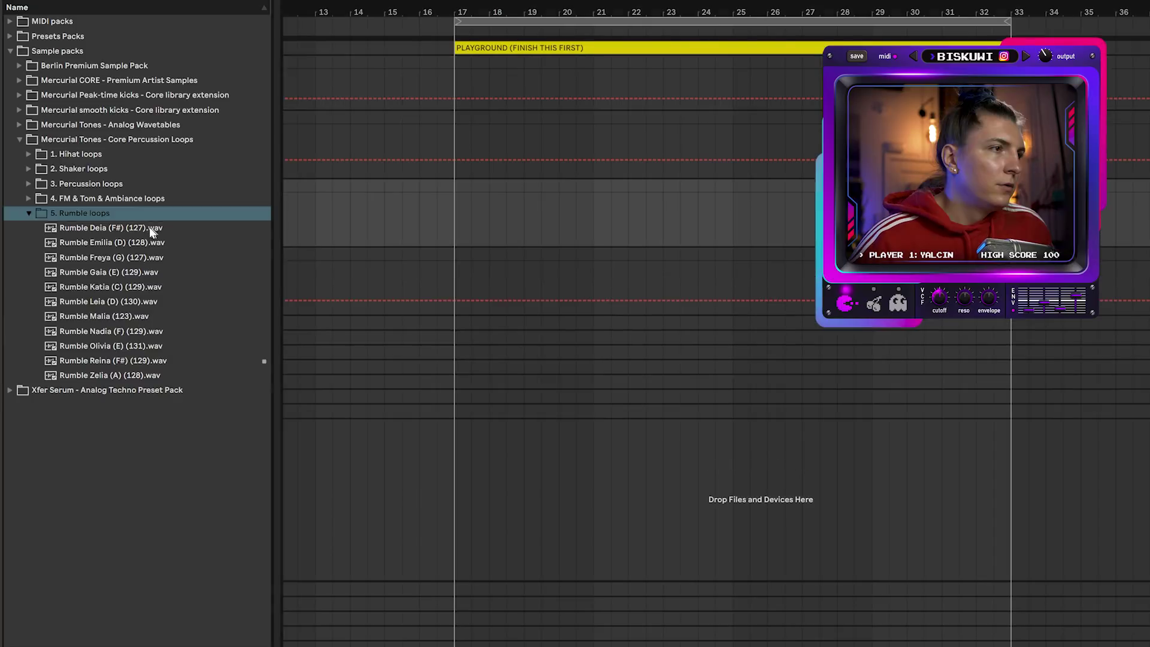
Audition the rumble loops and place Rumble Reina (F#) (129).wav in the Low End group from bar 17 to 19
{"action": "left_click", "coordinate": [192, 228]}
{"action": "left_click", "coordinate": [139, 350]}
{"action": "left_click", "coordinate": [136, 360]}
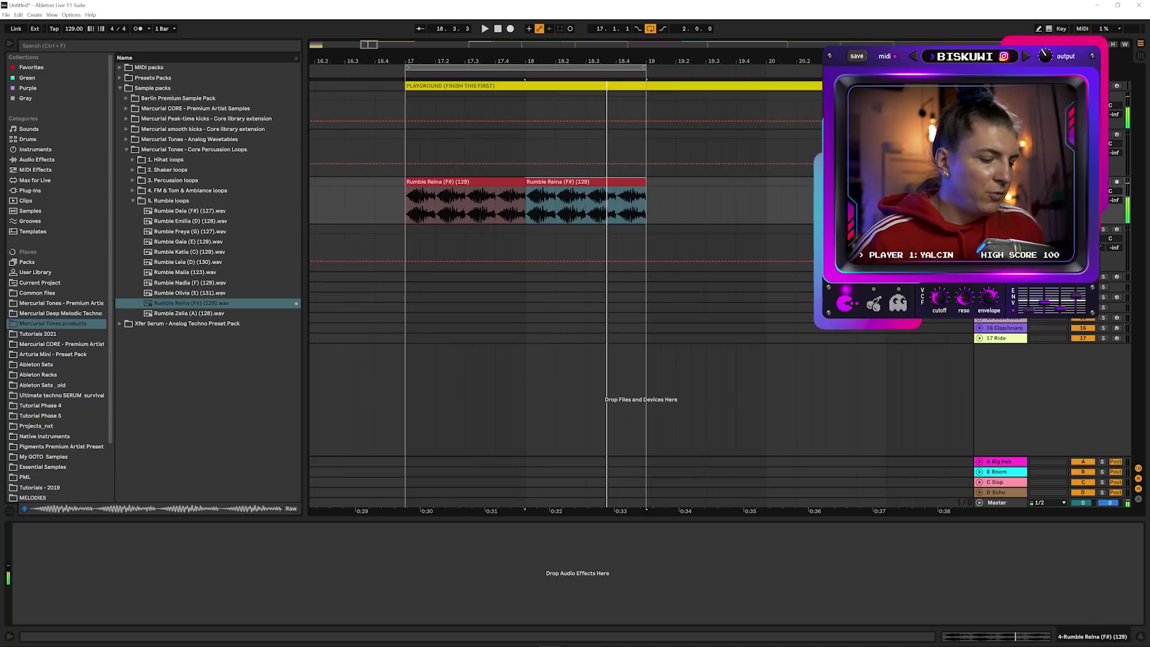
Add a Compressor to the Rumble Reina track and set its sidechain source to the 3 Kick track
{"action": "key", "text": "ctrl+f"}
{"action": "type", "text": "compr"}
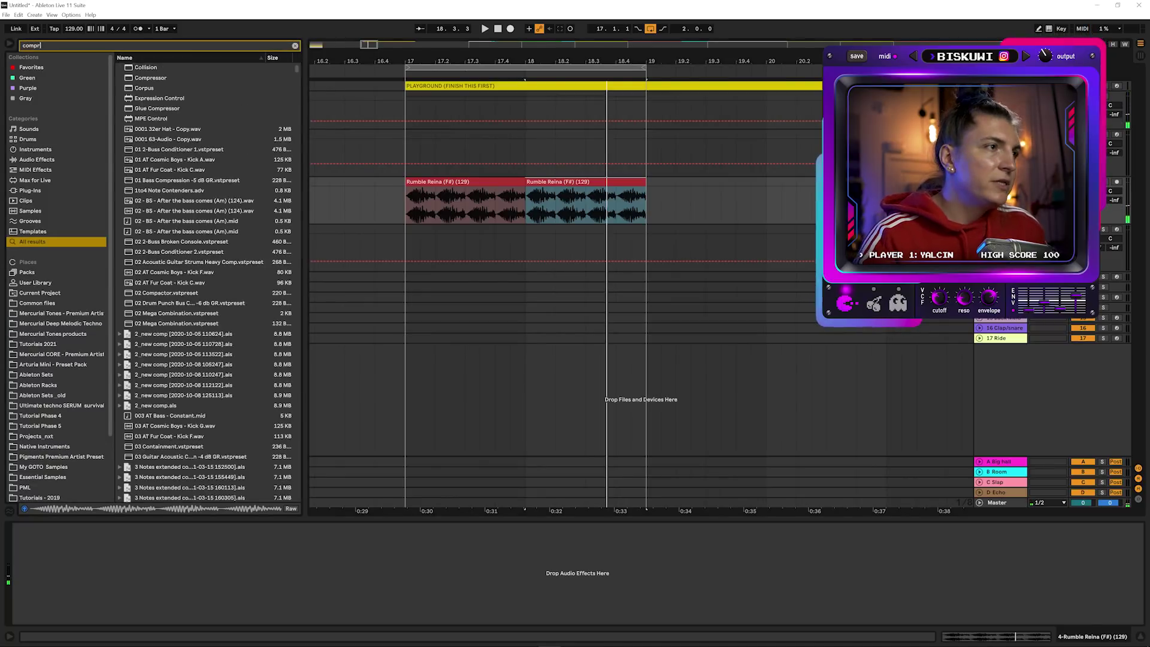
{"action": "left_click_drag", "start_coordinate": [150, 67], "coordinate": [31, 544]}
{"action": "left_click", "coordinate": [34, 552]}
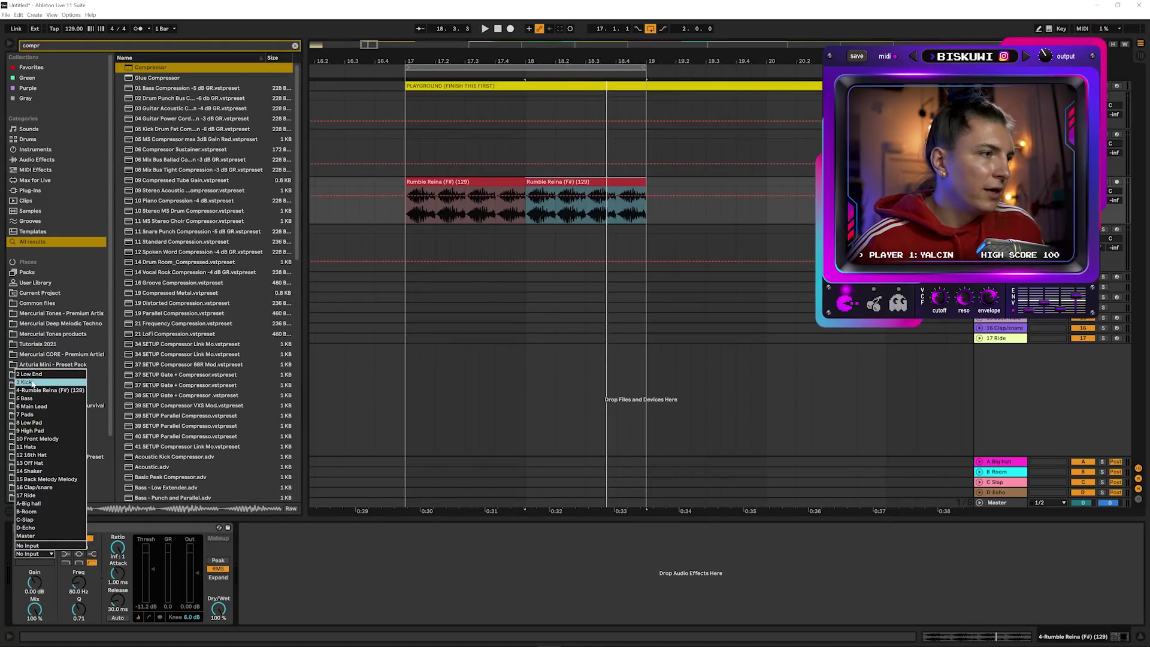
{"action": "left_click", "coordinate": [33, 382]}
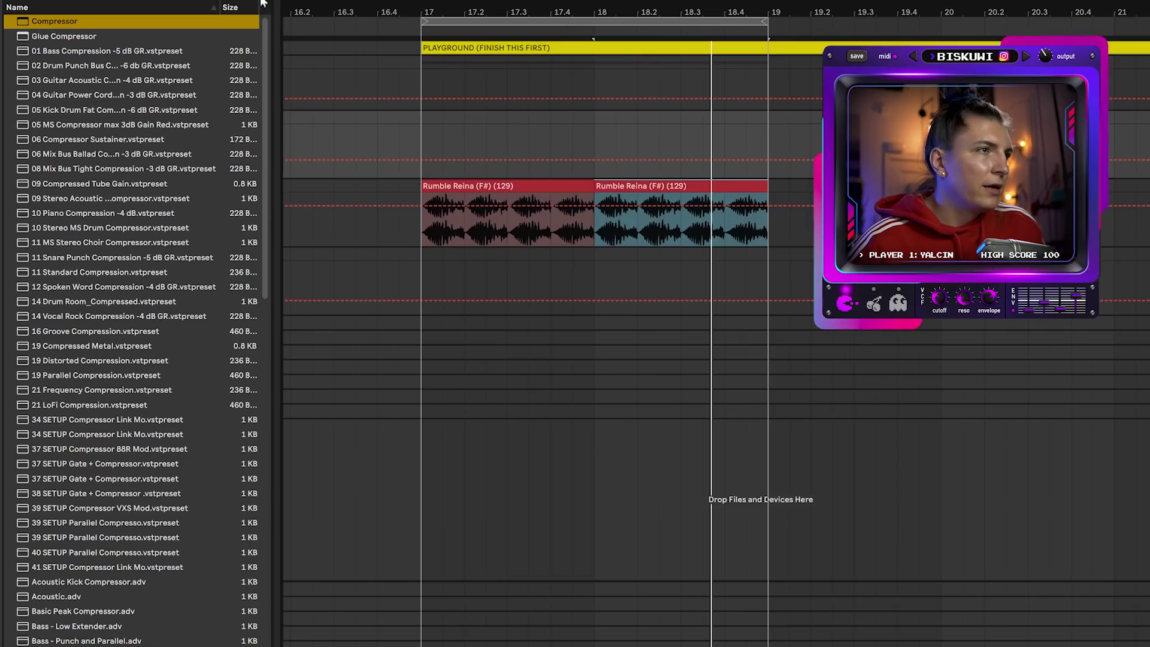
Find the kick sample 12 - F.wav in the sample packs and place it on the kick track at bar 17
{"action": "key", "text": "Escape"}
{"action": "left_click", "coordinate": [18, 140]}
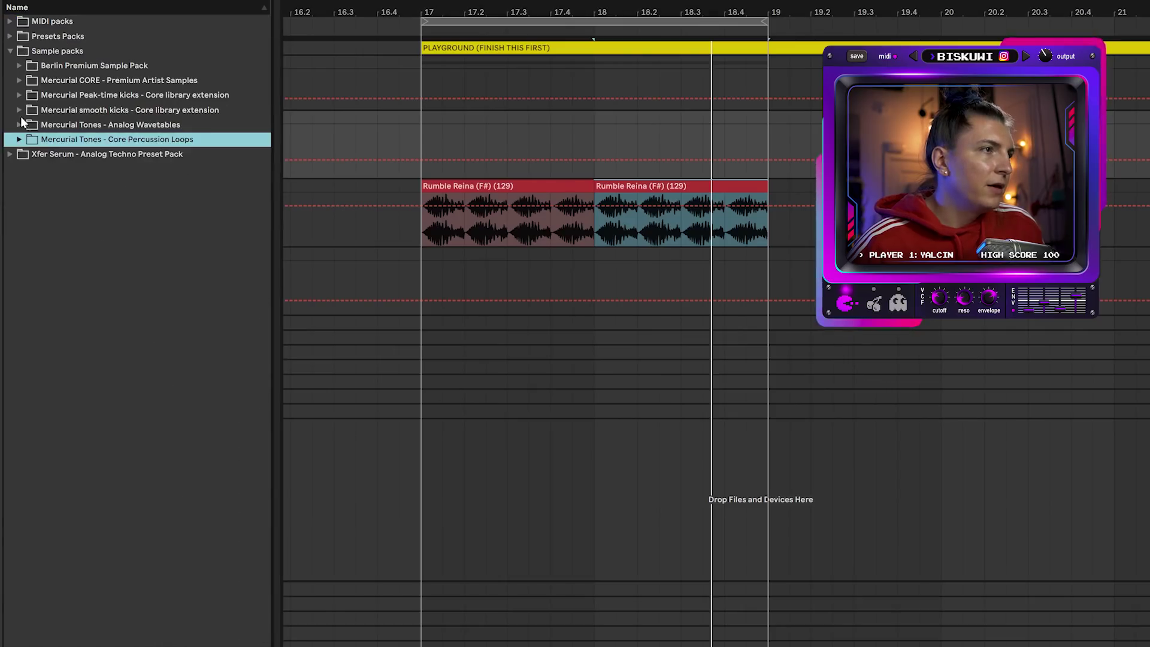
{"action": "left_click", "coordinate": [20, 139]}
{"action": "scroll", "coordinate": [89, 359], "scroll_direction": "down", "scroll_amount": 10}
{"action": "left_click", "coordinate": [89, 557]}
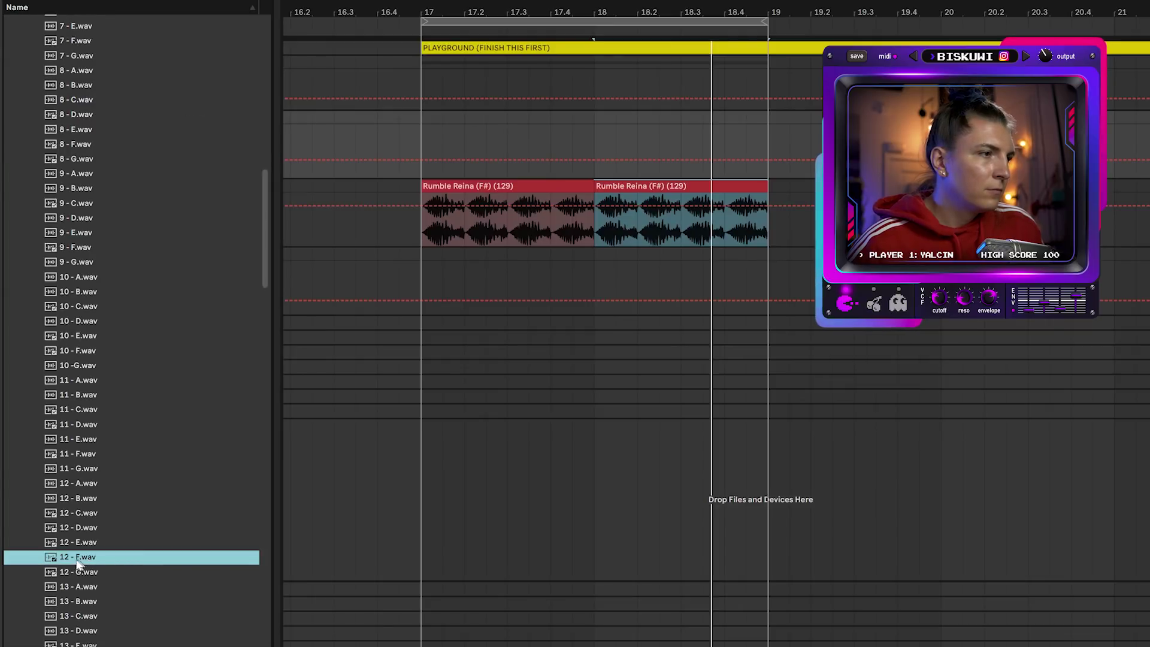
{"action": "left_click_drag", "start_coordinate": [78, 563], "coordinate": [623, 117]}
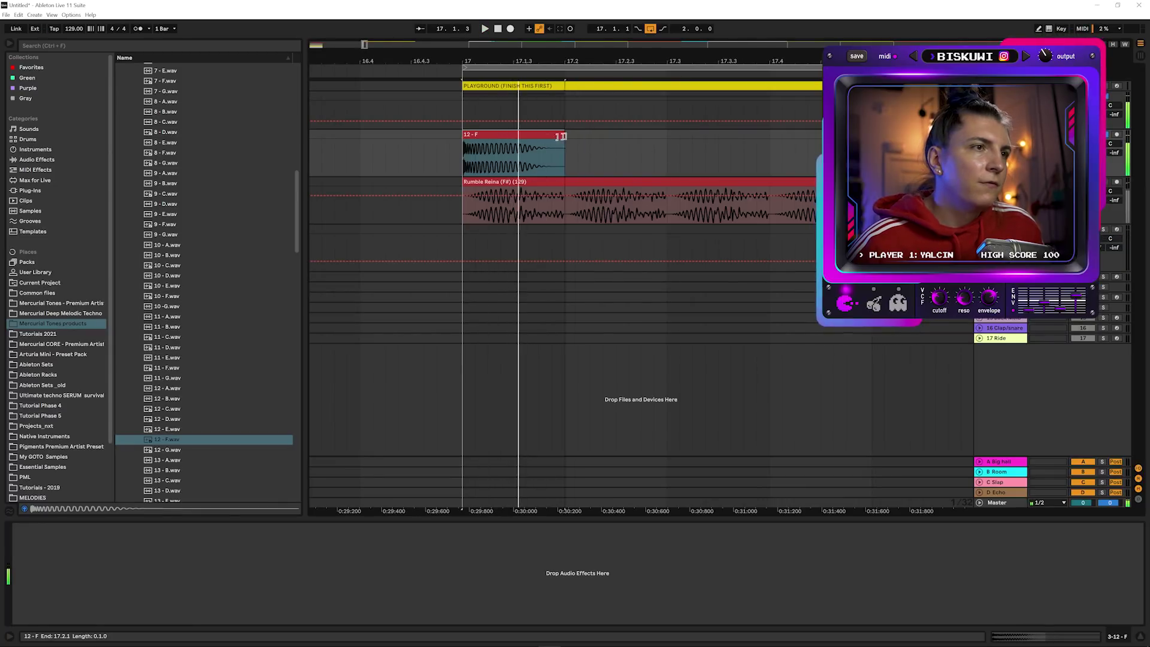
Shorten the 12 - F kick clip and duplicate its one-beat section to fill every beat of bars 17 and 18
{"action": "left_click_drag", "start_coordinate": [560, 136], "coordinate": [533, 144]}
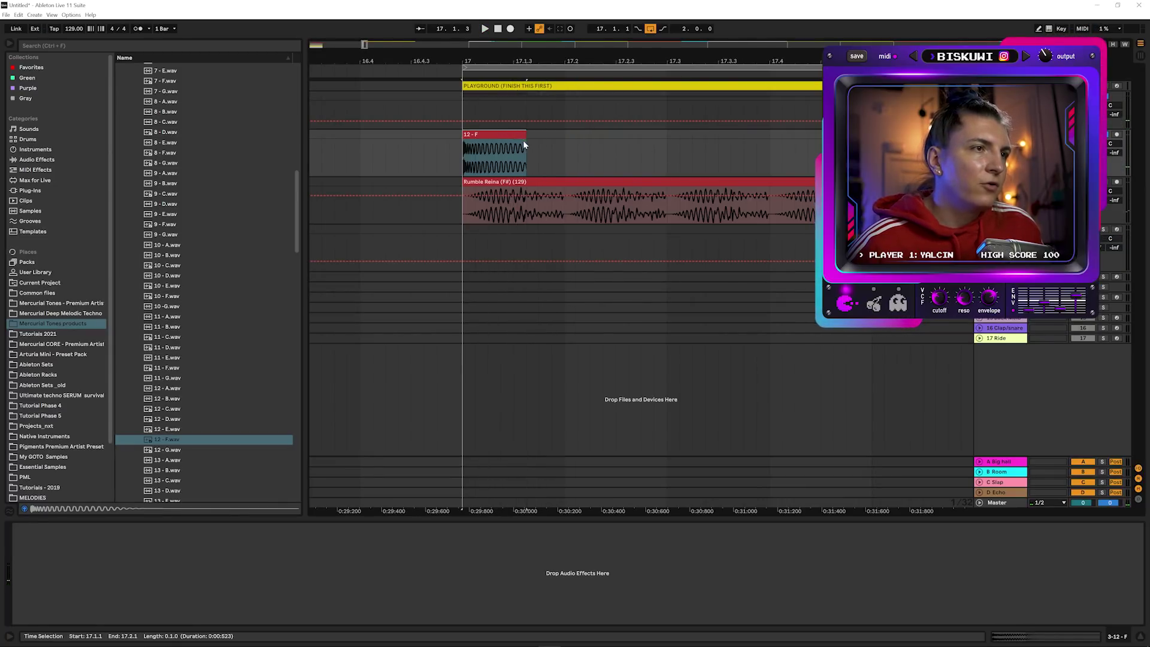
{"action": "key", "text": "ctrl+d"}
{"action": "key", "text": "ctrl+d"}
{"action": "key", "text": "ctrl+d"}
{"action": "key", "text": "ctrl+d"}
{"action": "key", "text": "ctrl+d"}
{"action": "key", "text": "ctrl+d"}
{"action": "key", "text": "ctrl+d"}
Play the kick and rumble together while lowering the rumble track's volume to about -5.9 dB
{"action": "key", "text": "space"}
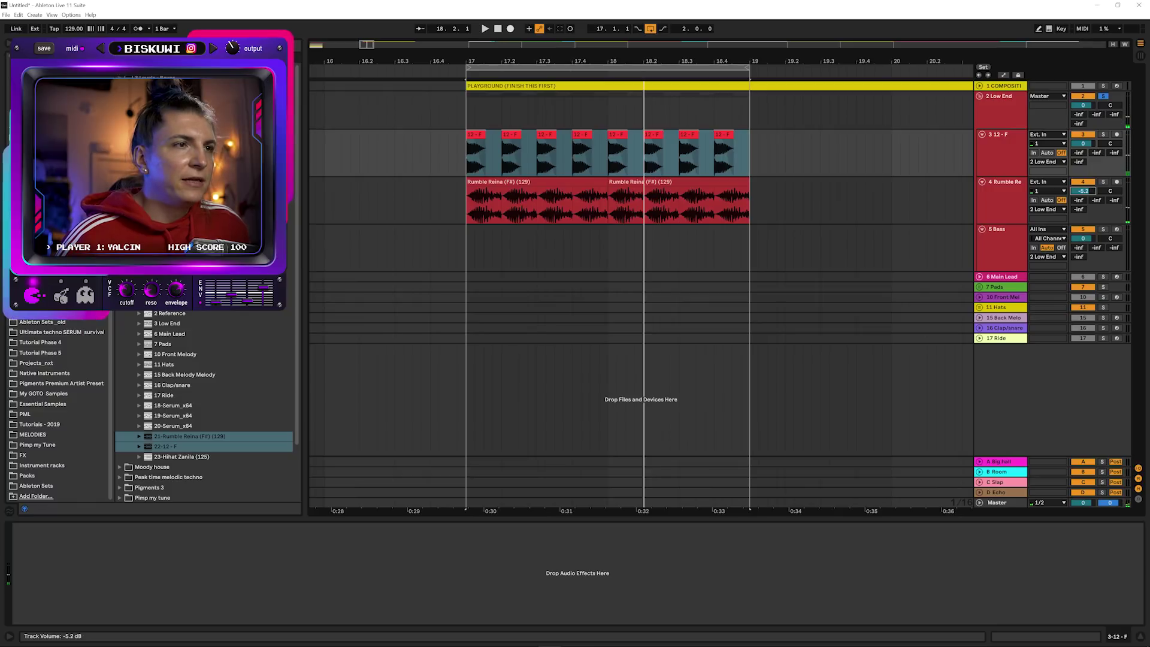
{"action": "key", "text": "space"}
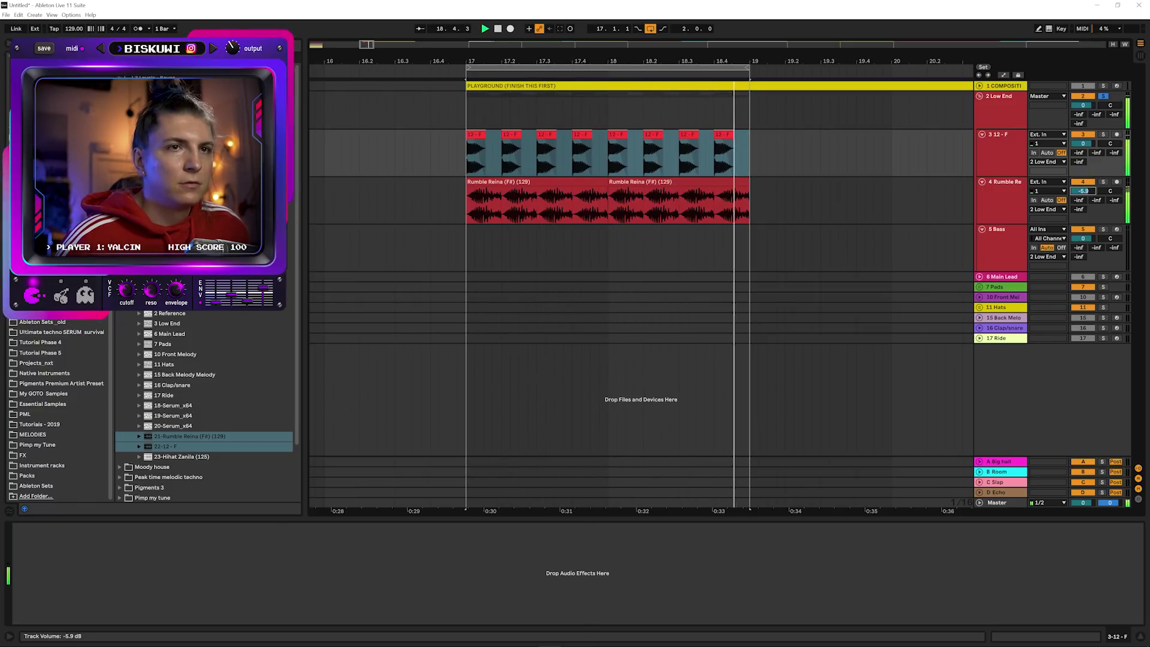
Process the Low End group with Glue Compressor at a -5.40 dB threshold and Channel EQ before Drum Buss, and fold the group
{"action": "key", "text": "Up"}
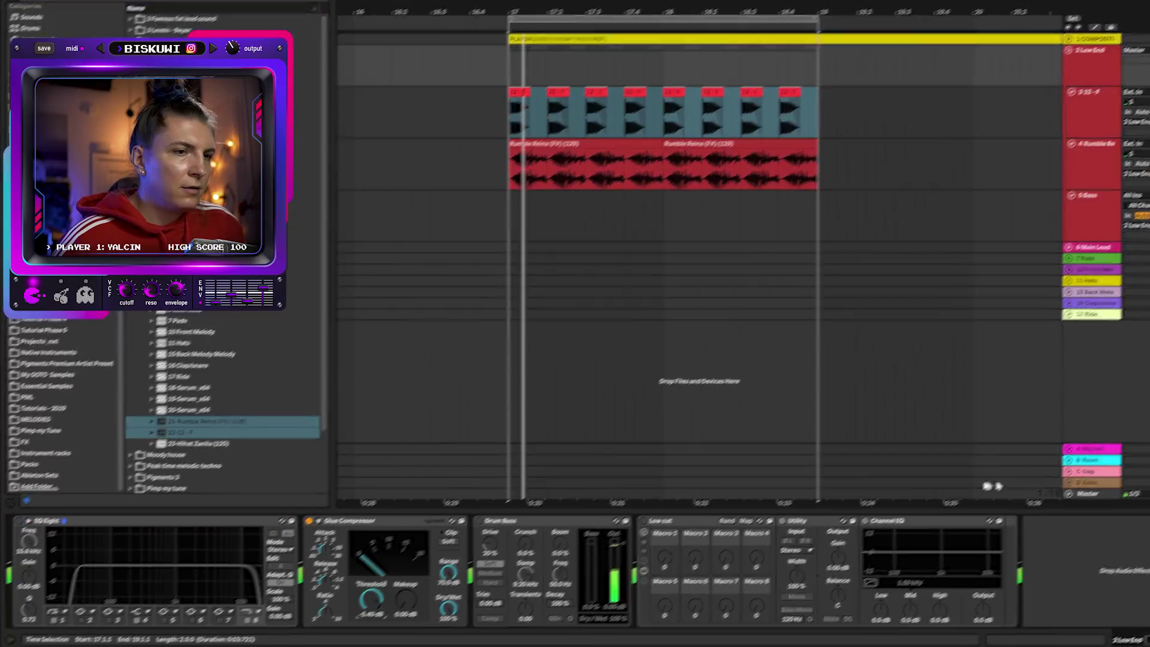
{"action": "key", "text": "ctrl+z"}
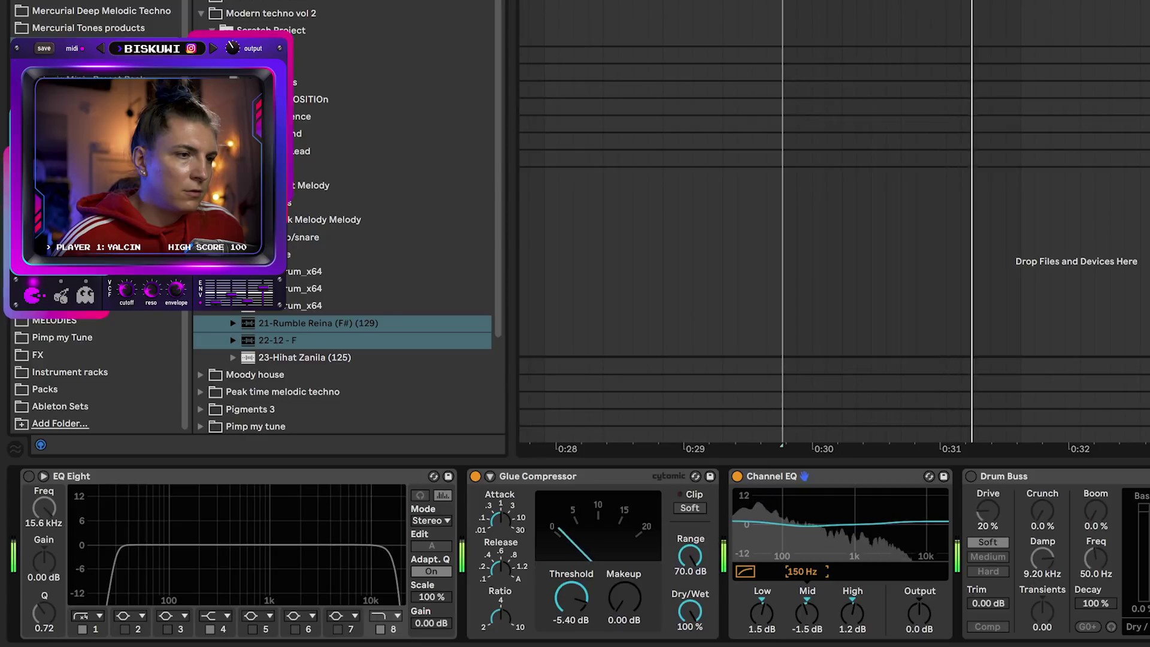
{"action": "key", "text": "space"}
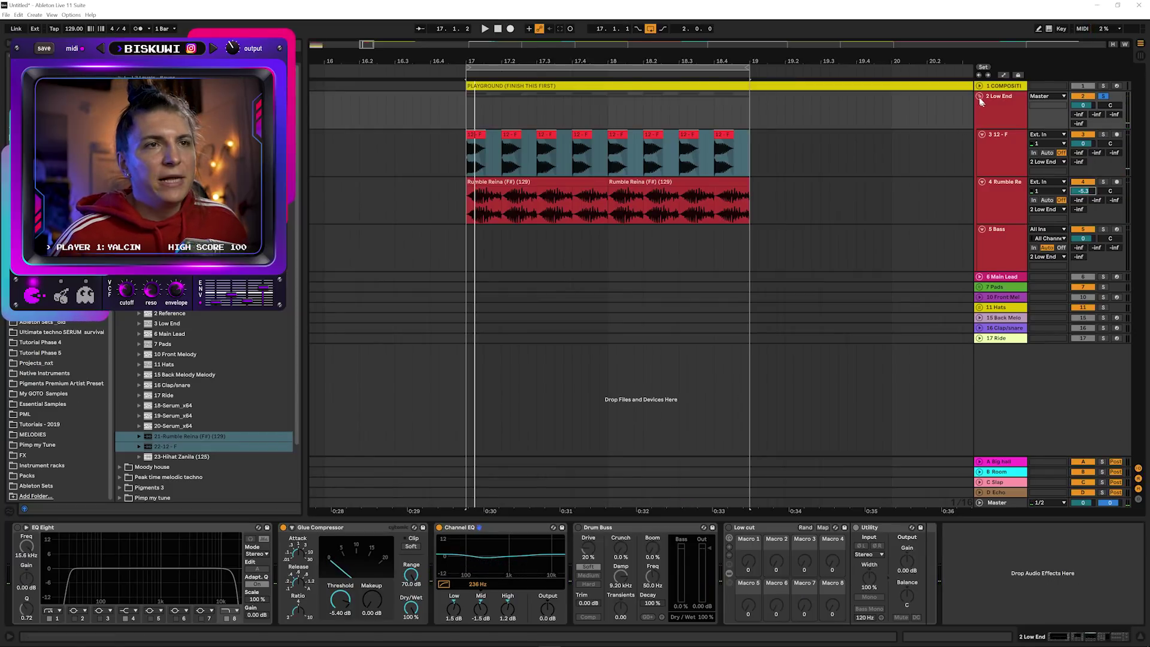
{"action": "left_click", "coordinate": [979, 96]}
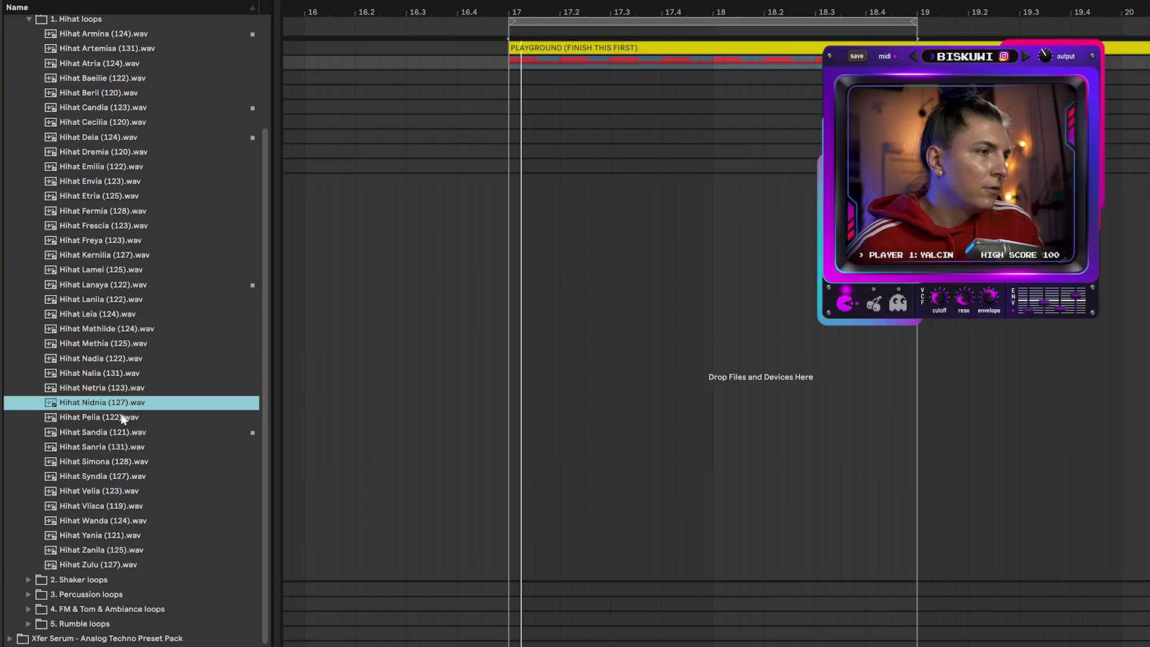
Audition the hi-hat loops and place Hihat Zanila (125).wav on a new audio track around bar 17
{"action": "left_click", "coordinate": [198, 342]}
{"action": "left_click", "coordinate": [197, 352]}
{"action": "left_click", "coordinate": [122, 447]}
{"action": "left_click", "coordinate": [118, 461]}
{"action": "left_click", "coordinate": [117, 491]}
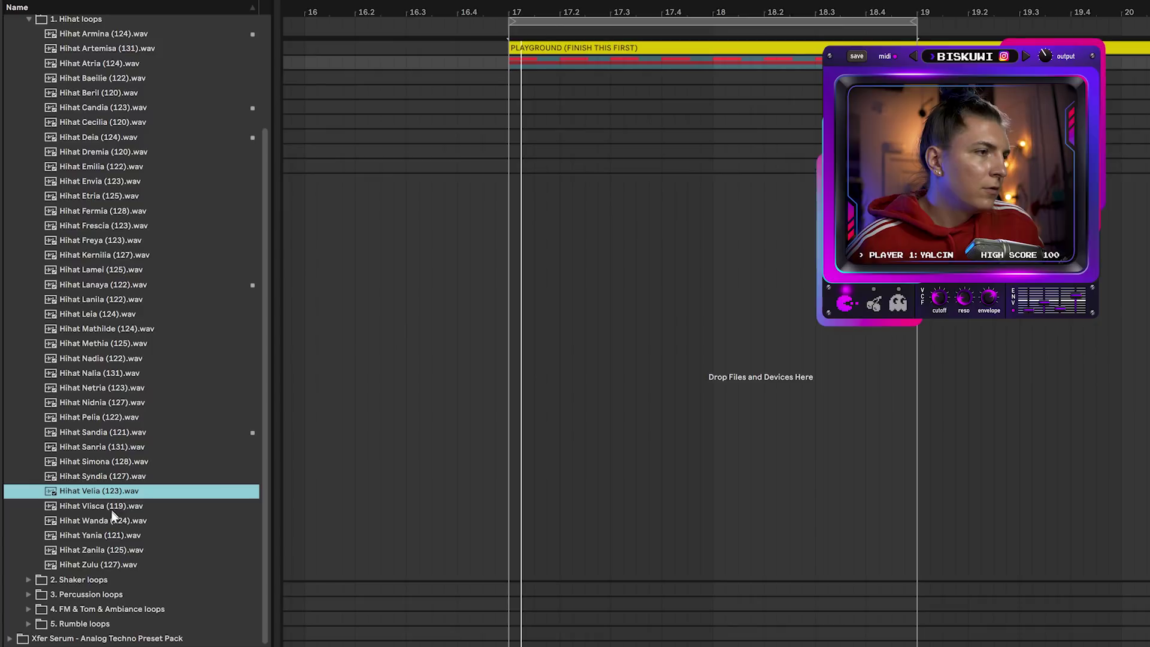
{"action": "left_click", "coordinate": [110, 507]}
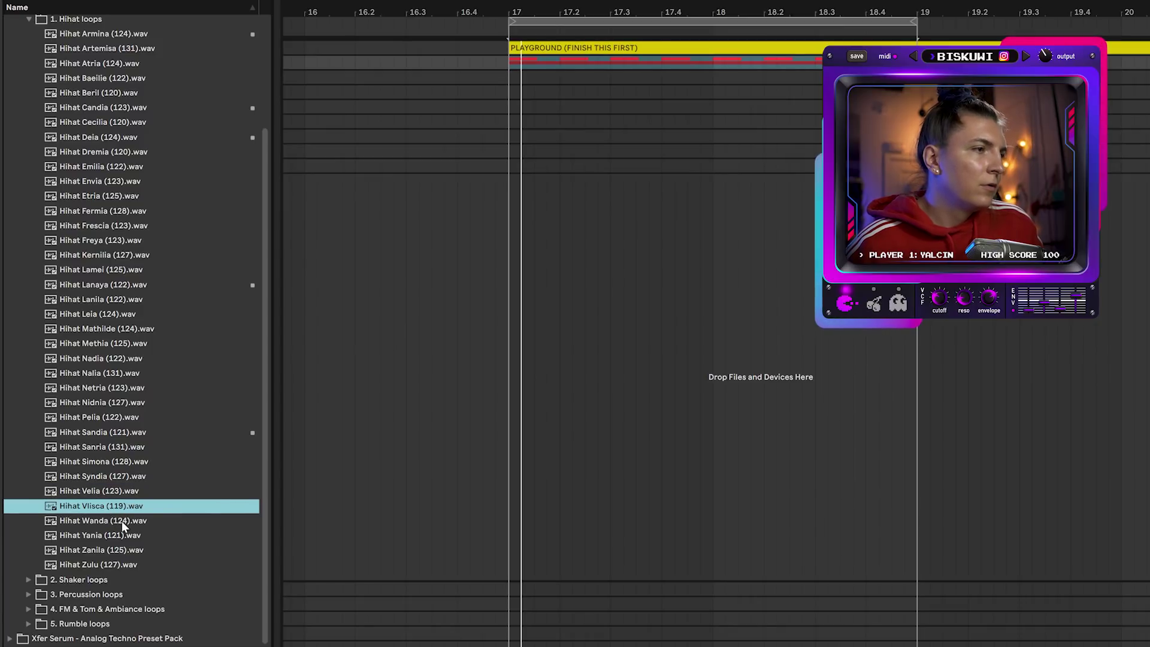
{"action": "left_click", "coordinate": [111, 522]}
{"action": "left_click", "coordinate": [114, 542]}
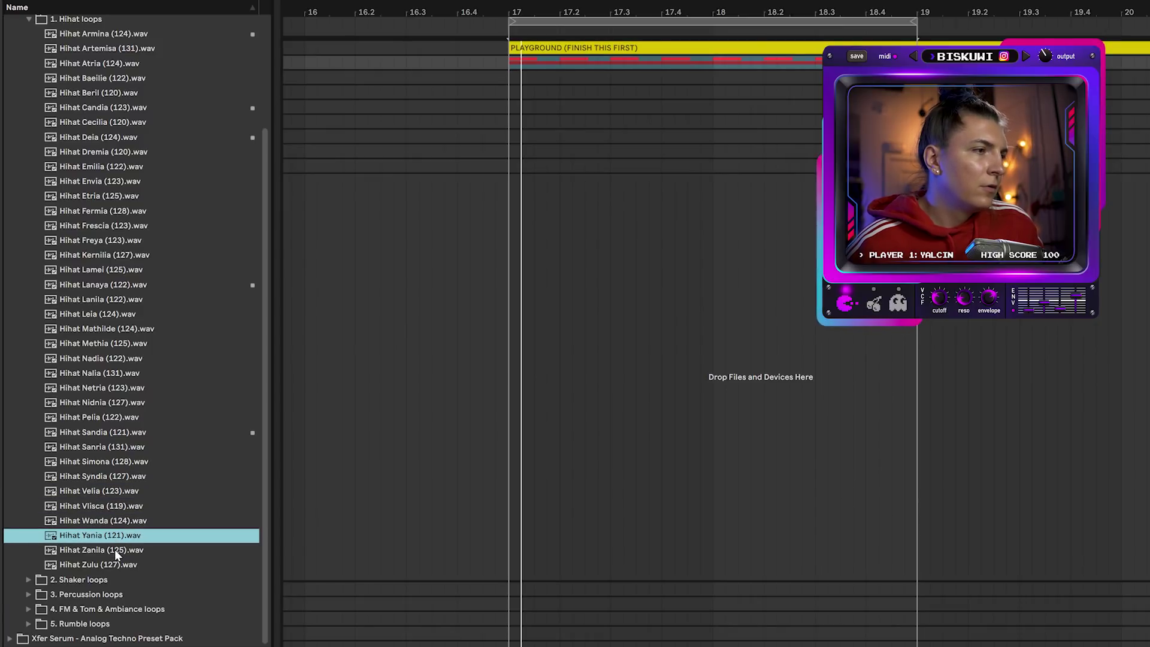
{"action": "left_click", "coordinate": [115, 549]}
{"action": "left_click_drag", "start_coordinate": [110, 554], "coordinate": [592, 234]}
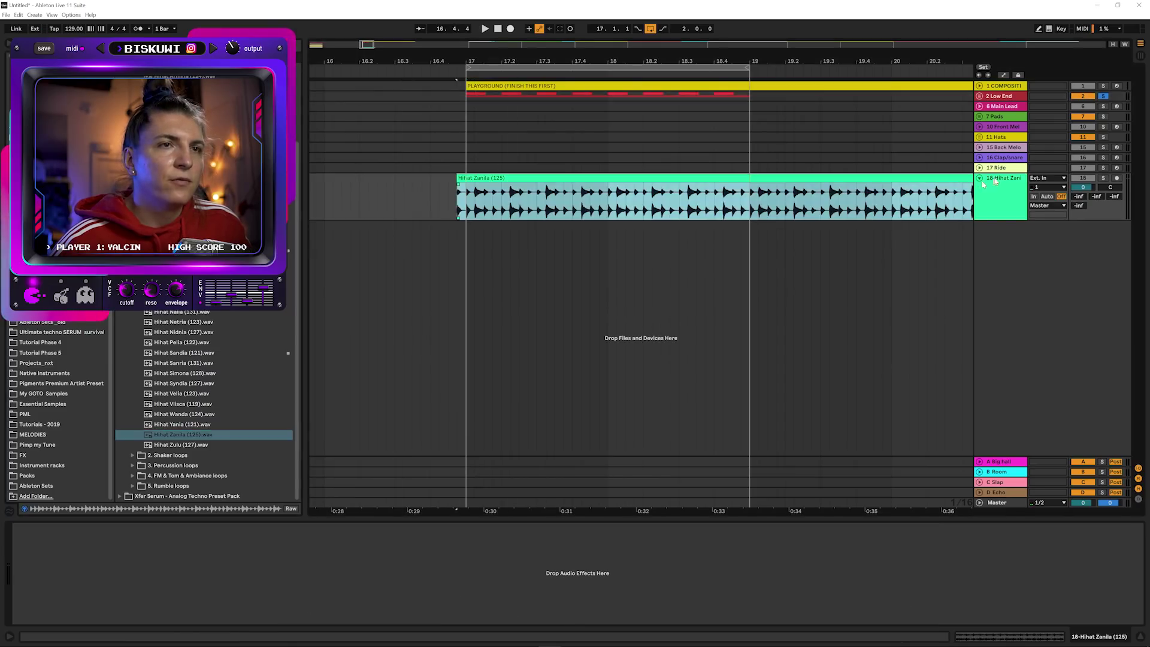
Lower the Hihat Zanila track's volume during playback and move the track directly below the Low End group
{"action": "key", "text": "space"}
{"action": "left_click_drag", "start_coordinate": [1082, 187], "coordinate": [1082, 207]}
{"action": "left_click_drag", "start_coordinate": [1000, 180], "coordinate": [992, 105]}
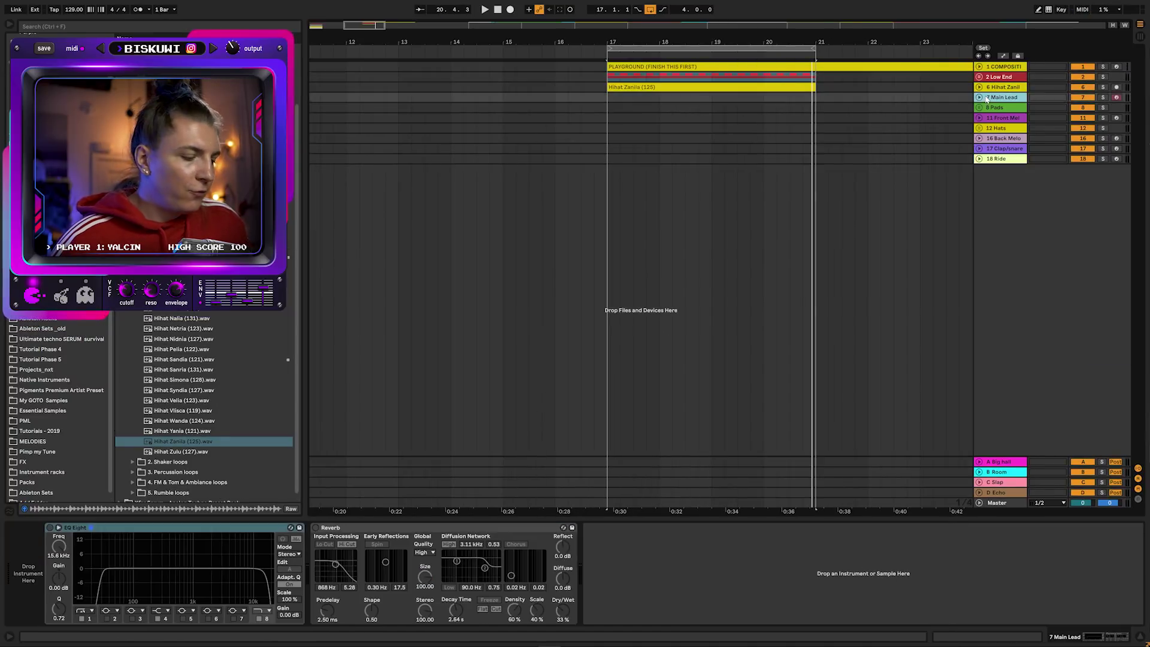
Load Serum on the Main Lead track and choose the Mercurial Tones - Analog Techno preset 16 - BS - Brute bass
{"action": "key", "text": "ctrl+f"}
{"action": "type", "text": "serum"}
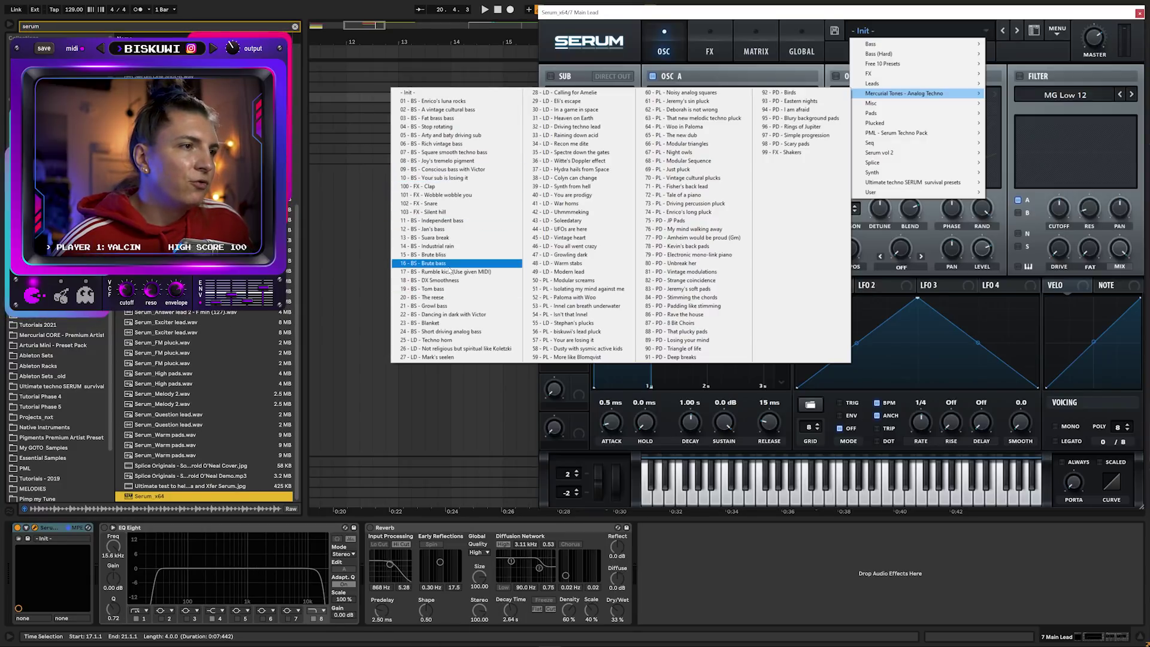
{"action": "left_click", "coordinate": [461, 263]}
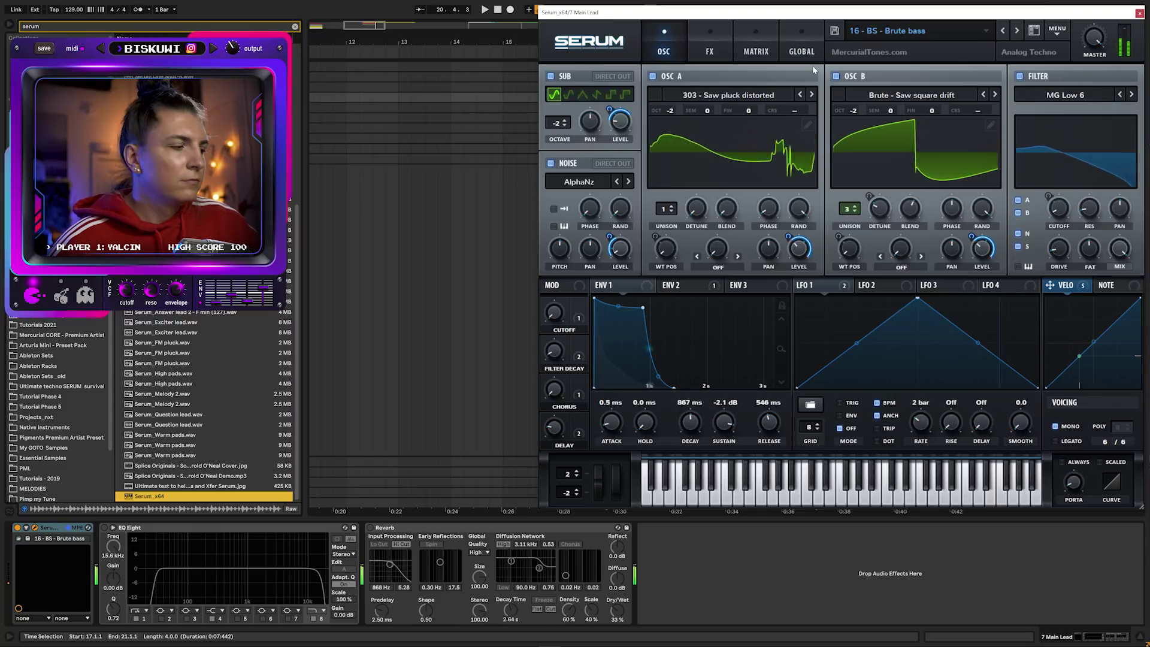
Shape Serum's envelope 1 with the sustain fully down and a decay of about 735 ms
{"action": "left_click_drag", "start_coordinate": [642, 307], "coordinate": [634, 355]}
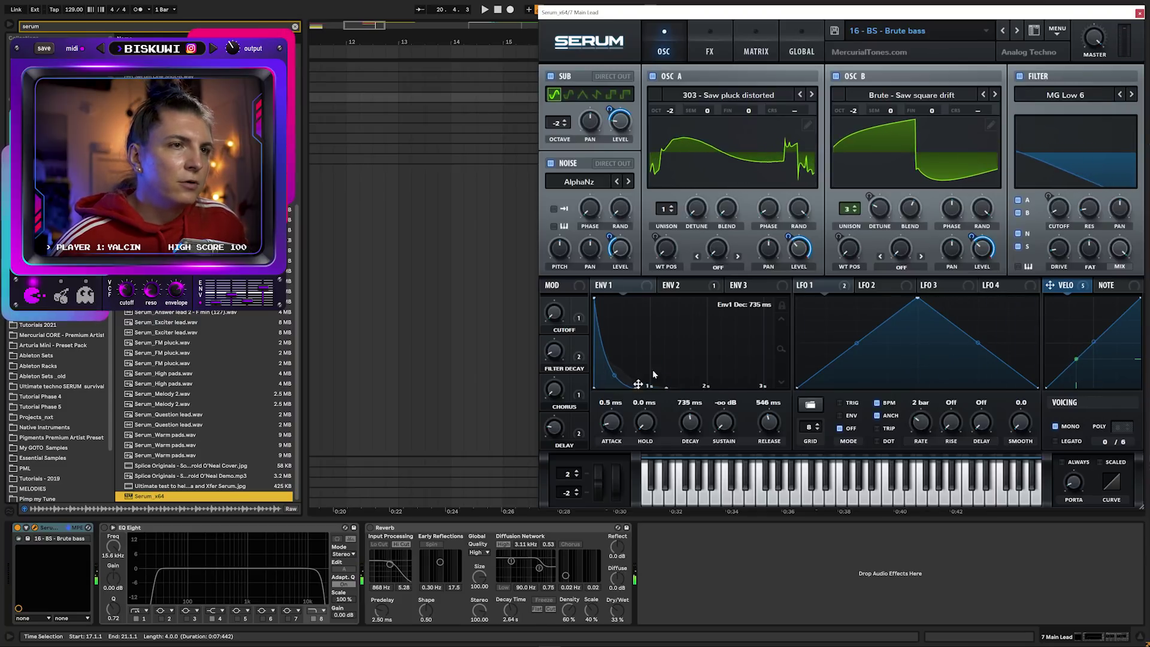
{"action": "left_click_drag", "start_coordinate": [625, 395], "coordinate": [634, 392]}
Audition the following Serum bass presets, settle on 23 - BS - Blanket and close the plugin window
{"action": "left_click", "coordinate": [1016, 31]}
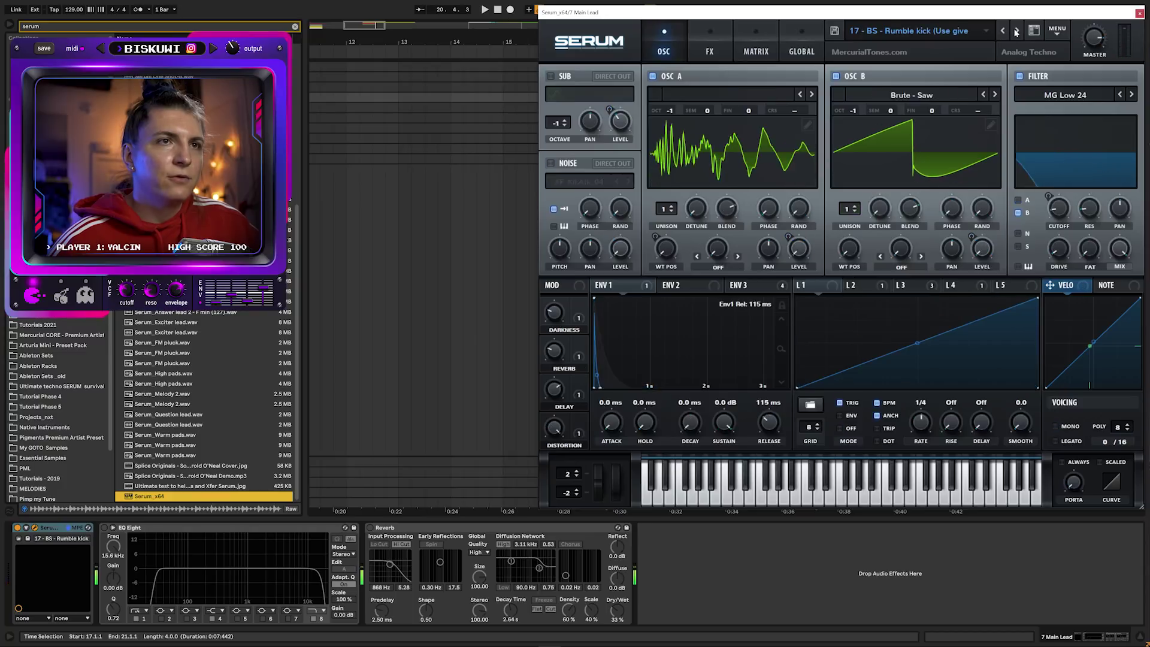
{"action": "left_click", "coordinate": [1016, 31]}
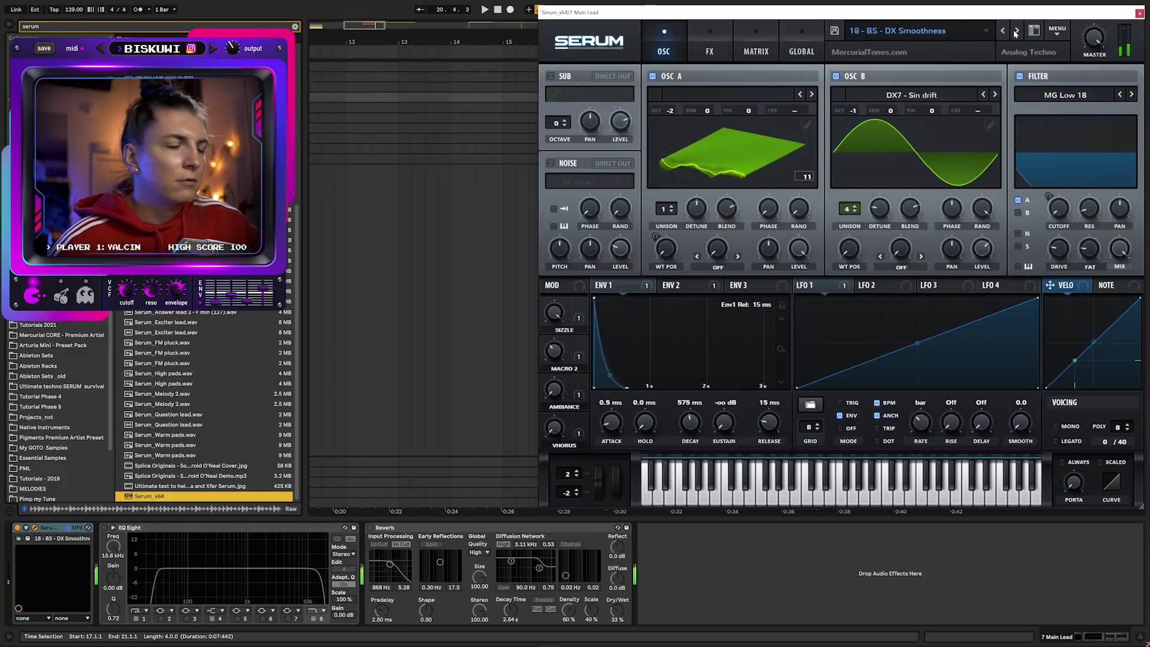
{"action": "left_click", "coordinate": [1015, 31]}
{"action": "left_click", "coordinate": [1016, 31]}
{"action": "left_click", "coordinate": [1015, 31]}
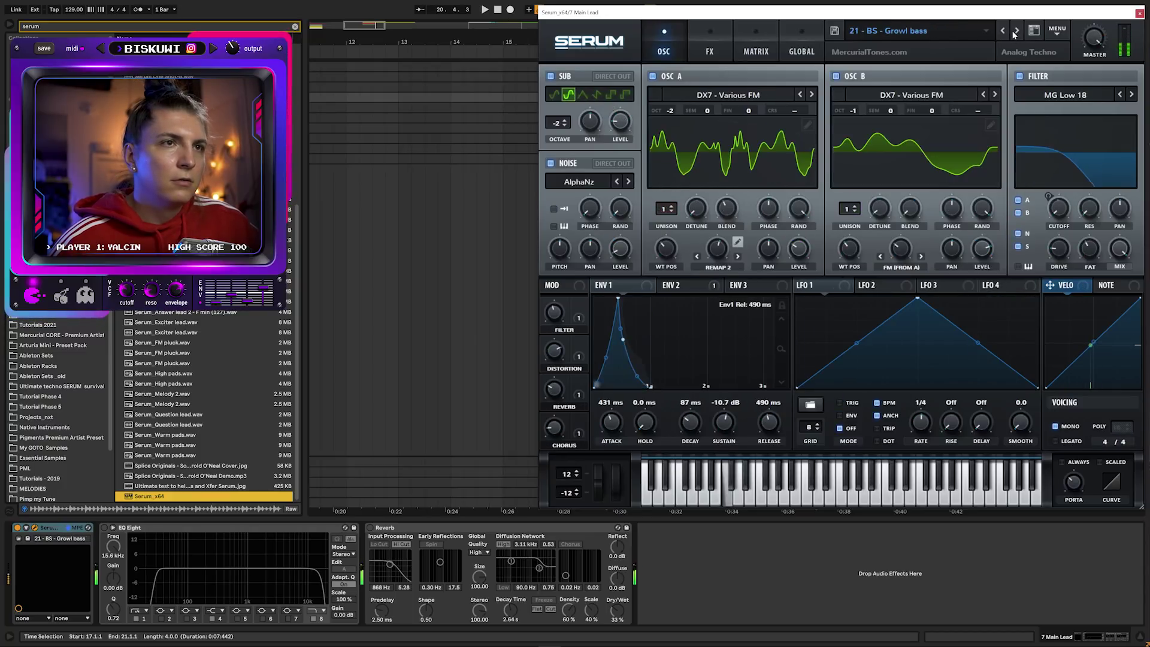
{"action": "left_click", "coordinate": [1013, 33]}
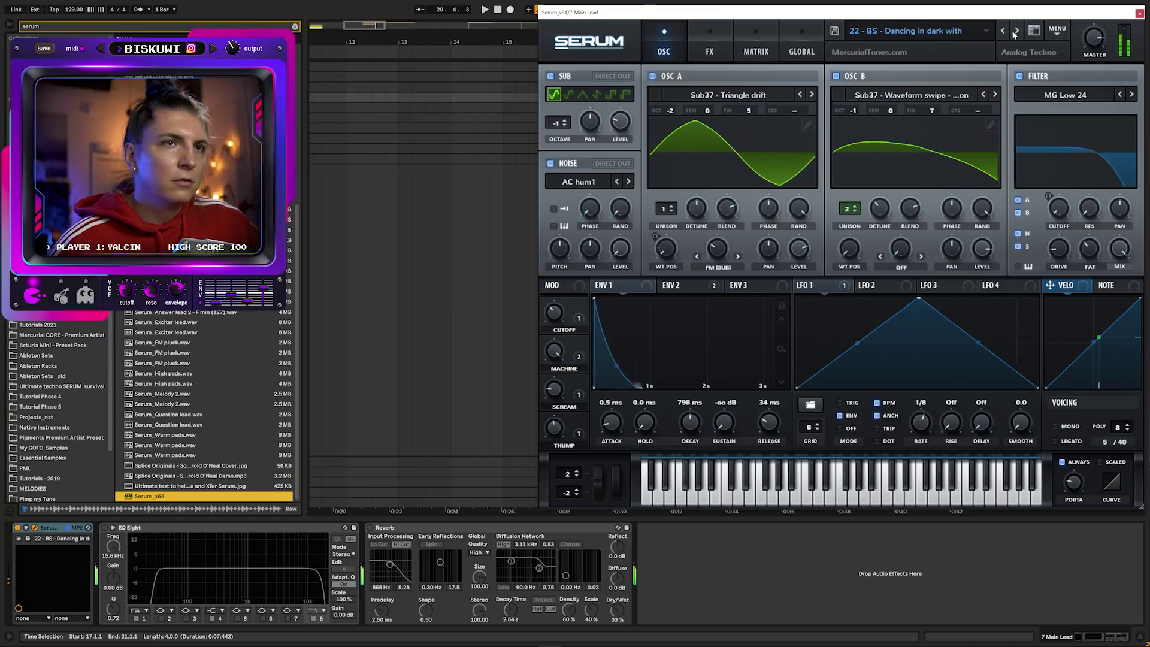
{"action": "left_click", "coordinate": [1013, 33]}
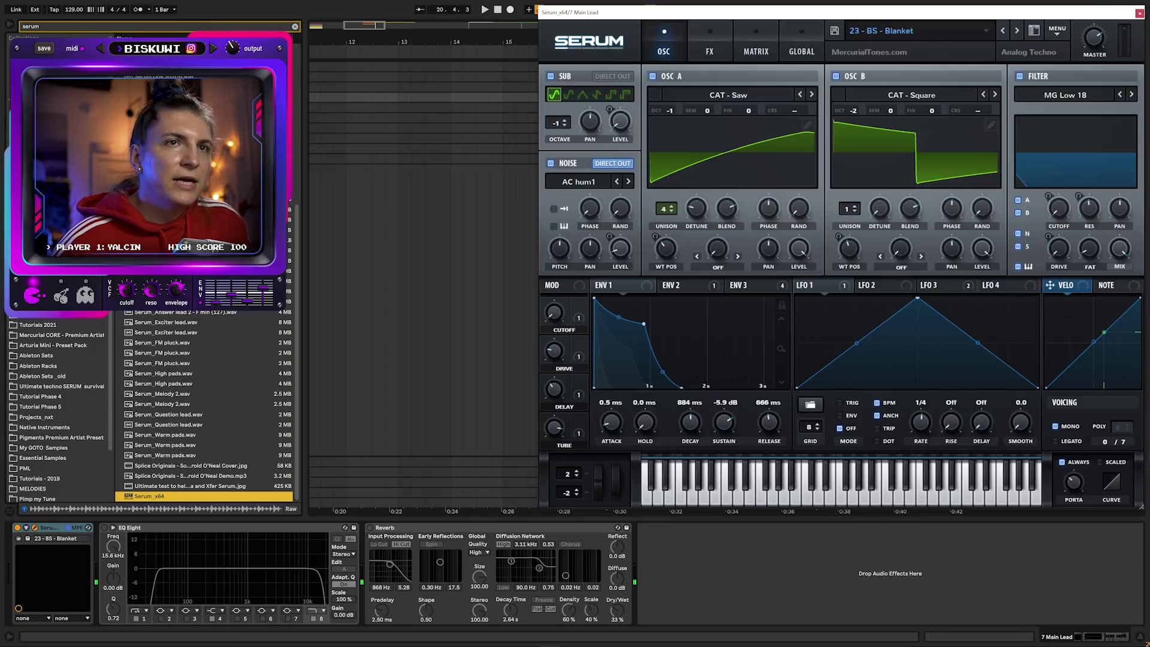
{"action": "left_click", "coordinate": [1139, 13]}
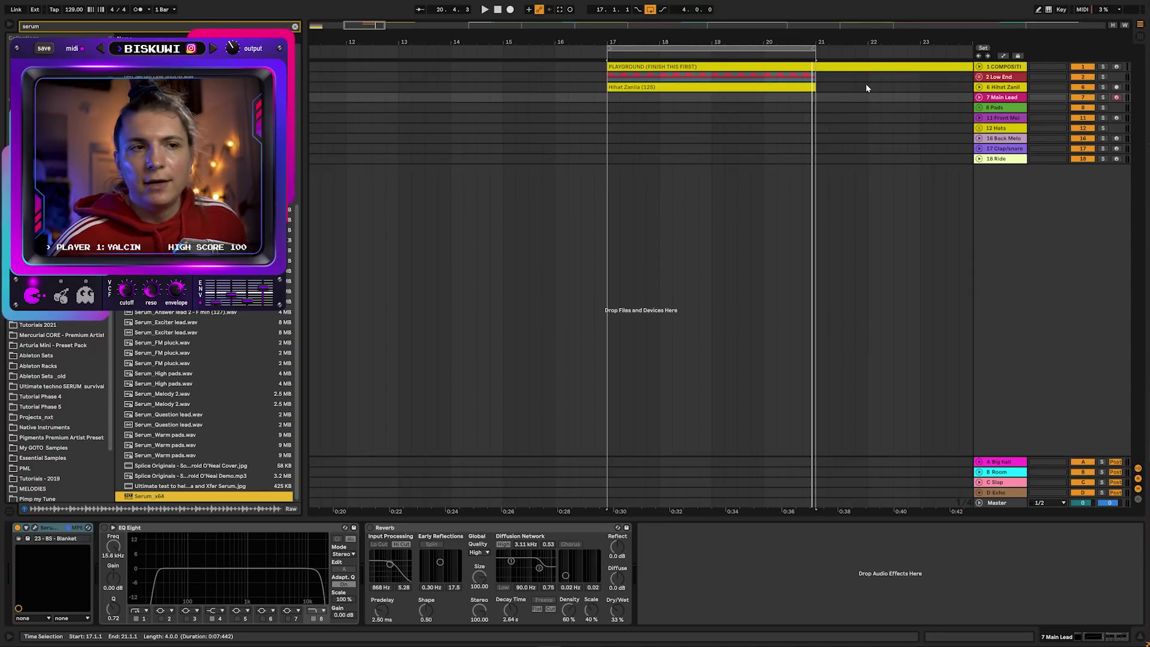
Return to the hi-hat loops, audition several and place Hihat Envia (123).wav on a new audio track at bar 17
{"action": "key", "text": "ctrl+f"}
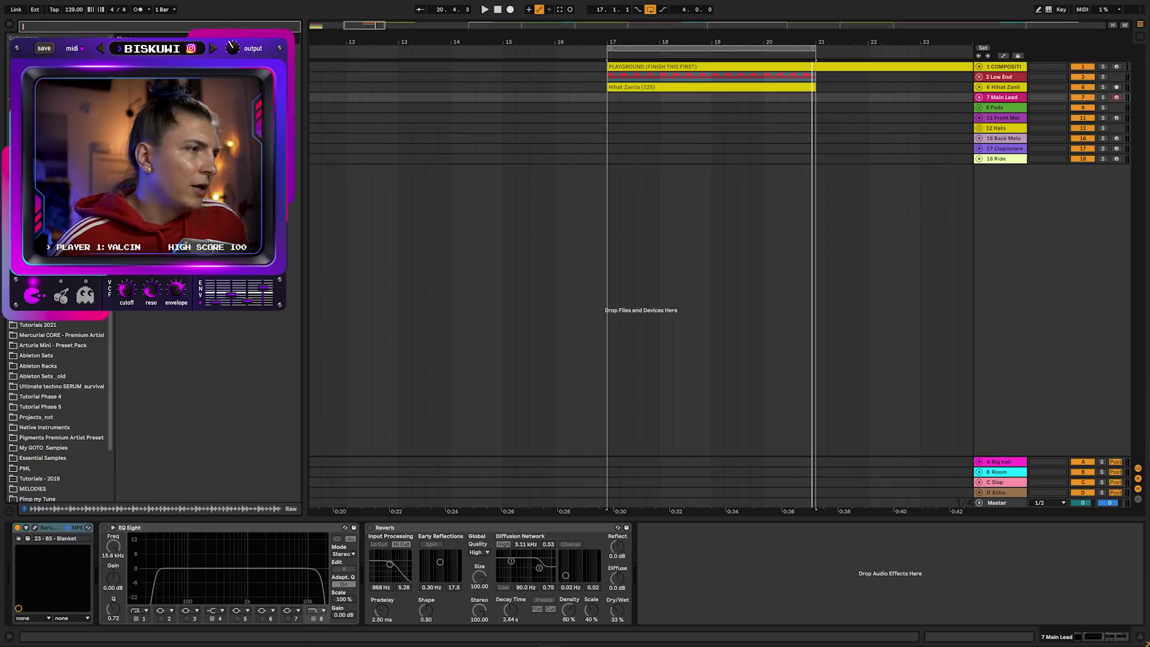
{"action": "key", "text": "Escape"}
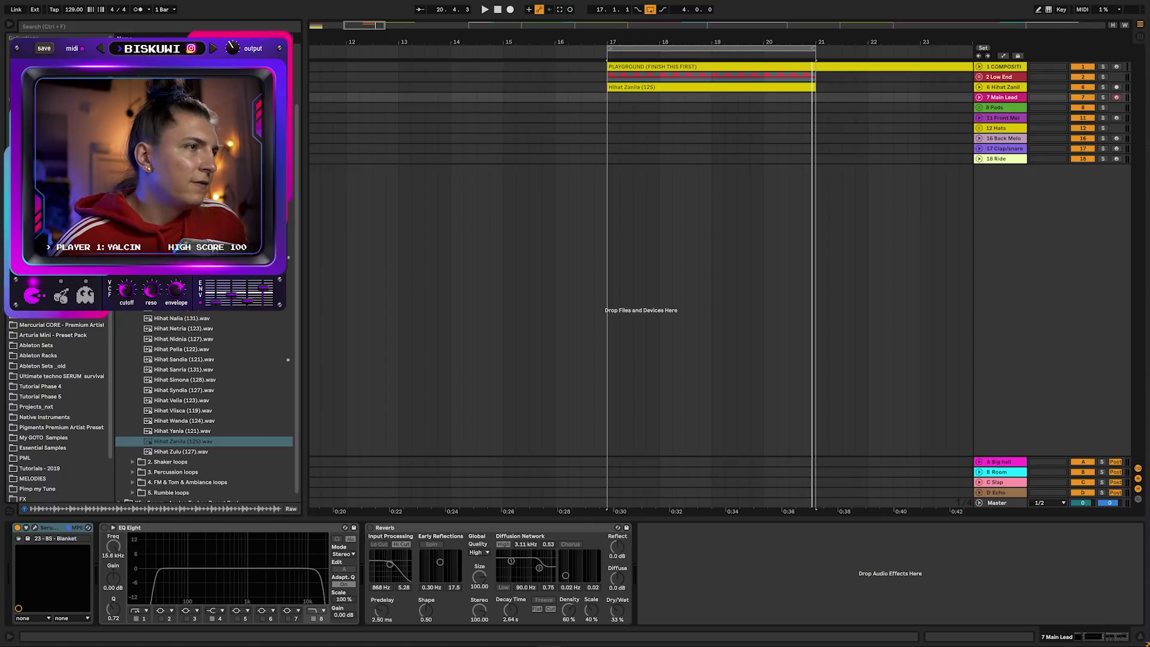
{"action": "left_click", "coordinate": [195, 167]}
{"action": "left_click", "coordinate": [195, 181]}
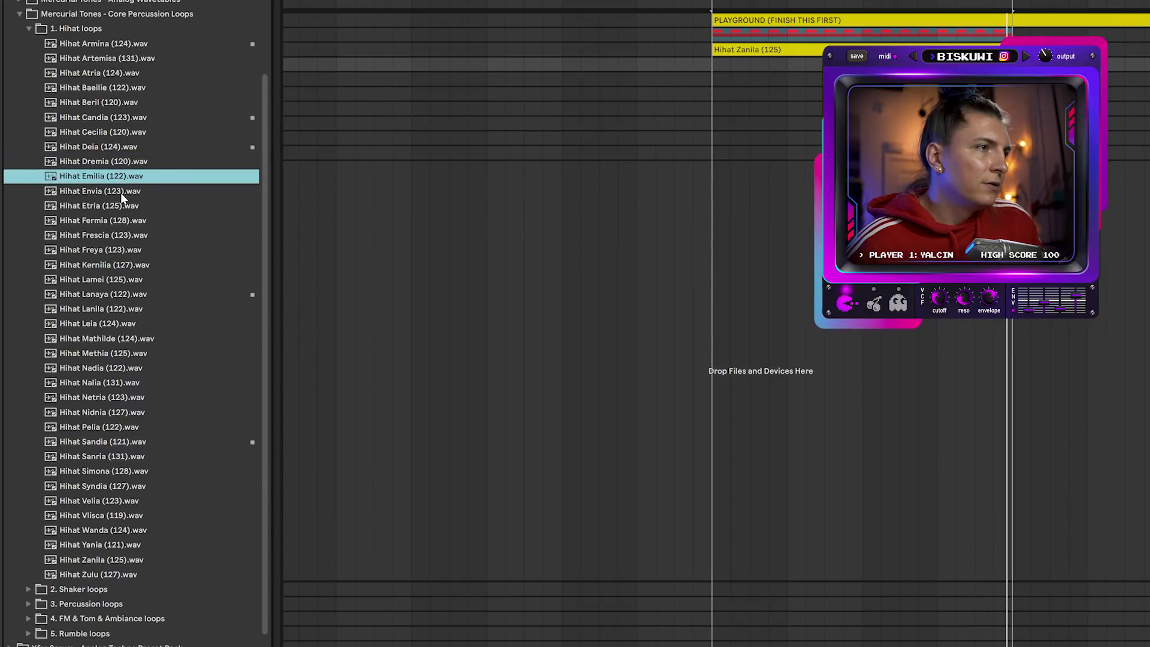
{"action": "left_click", "coordinate": [122, 191]}
{"action": "left_click_drag", "start_coordinate": [121, 197], "coordinate": [747, 69]}
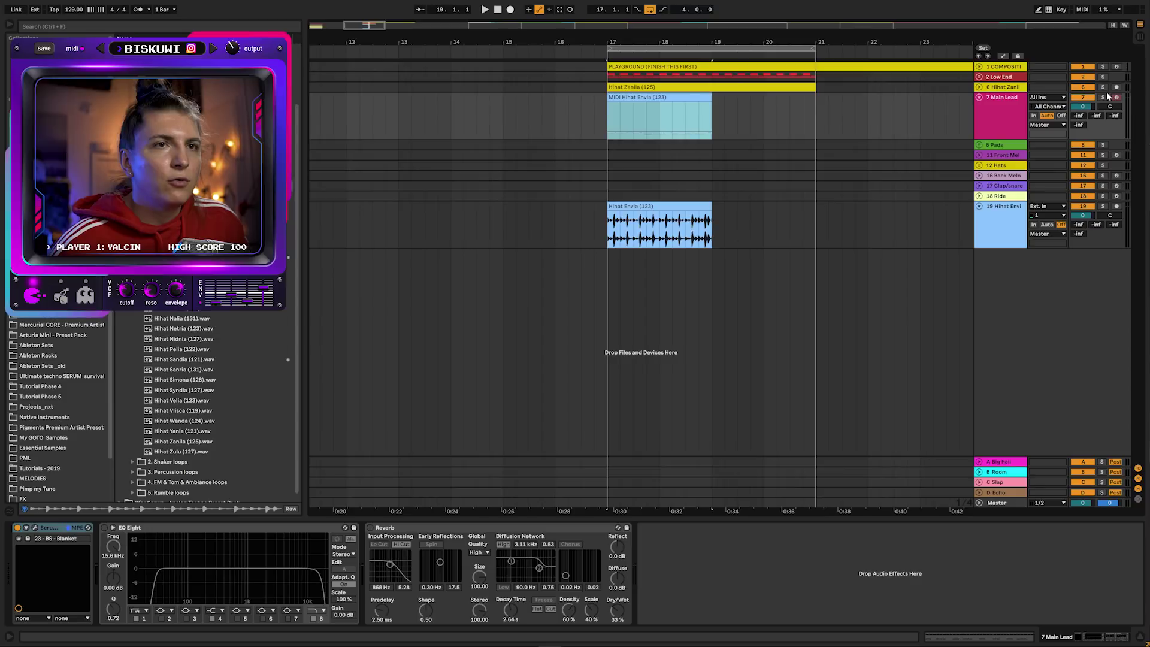
Solo and play the Main Lead track, and select all the D1 notes in its MIDI Hihat Envia (123) clip
{"action": "key", "text": "space"}
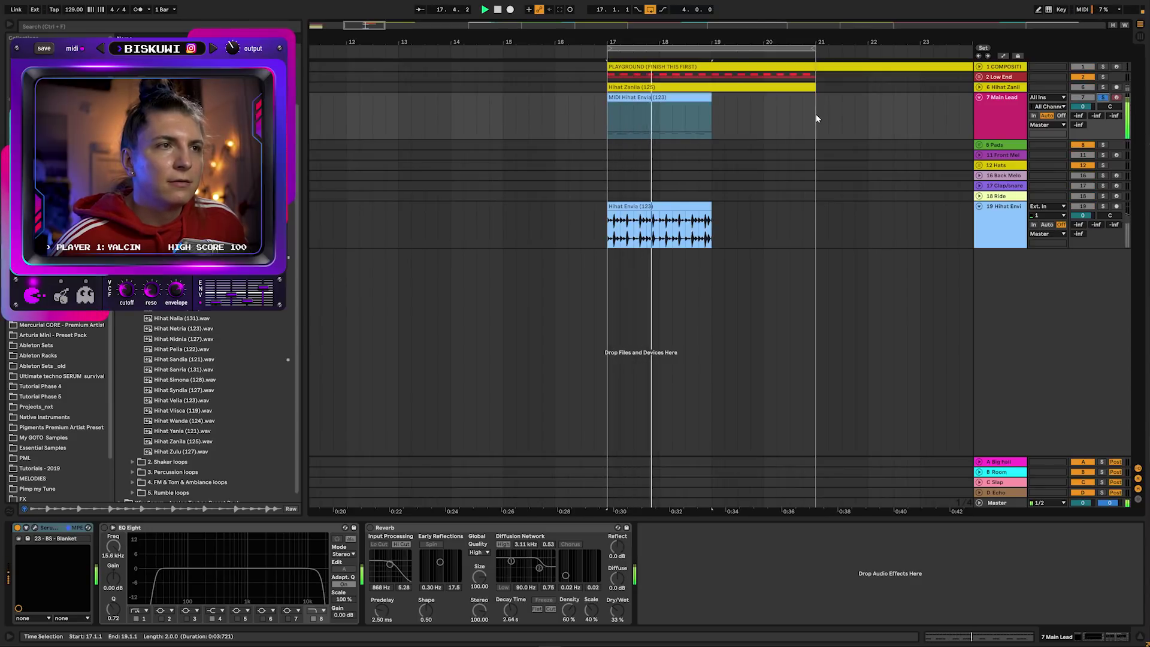
{"action": "key", "text": "shift+Tab"}
{"action": "left_click_drag", "start_coordinate": [261, 415], "coordinate": [1137, 390]}
{"action": "left_click", "coordinate": [1105, 447]}
{"action": "left_click_drag", "start_coordinate": [1054, 443], "coordinate": [310, 490]}
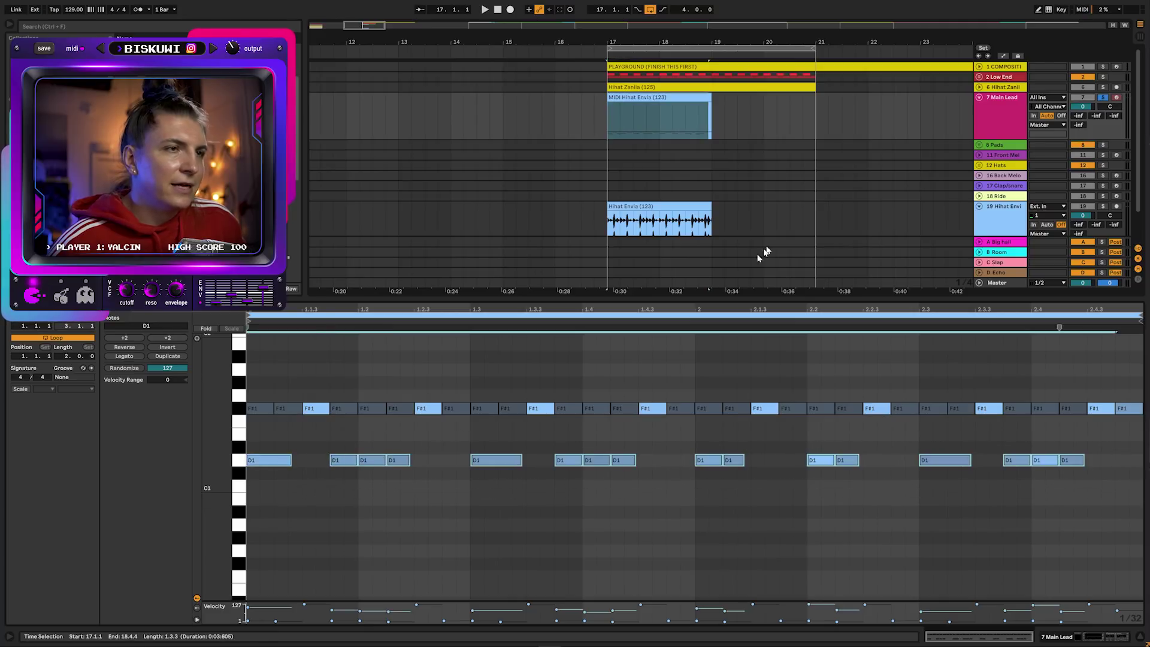
Bring Serum's envelope 1 sustain fully down with a decay of about 547 ms, and set envelope 2's filter cutoff modulation to 53
{"action": "key", "text": "shift+Tab"}
{"action": "key", "text": "ctrl+alt+p"}
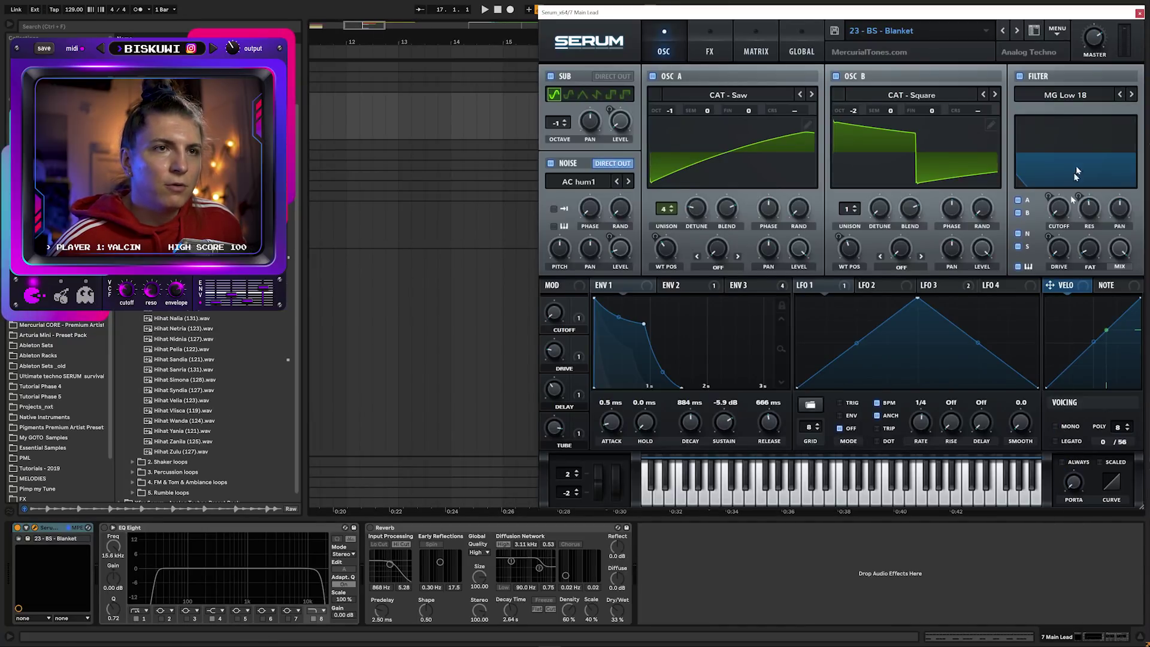
{"action": "key", "text": "space"}
{"action": "left_click_drag", "start_coordinate": [643, 324], "coordinate": [623, 428]}
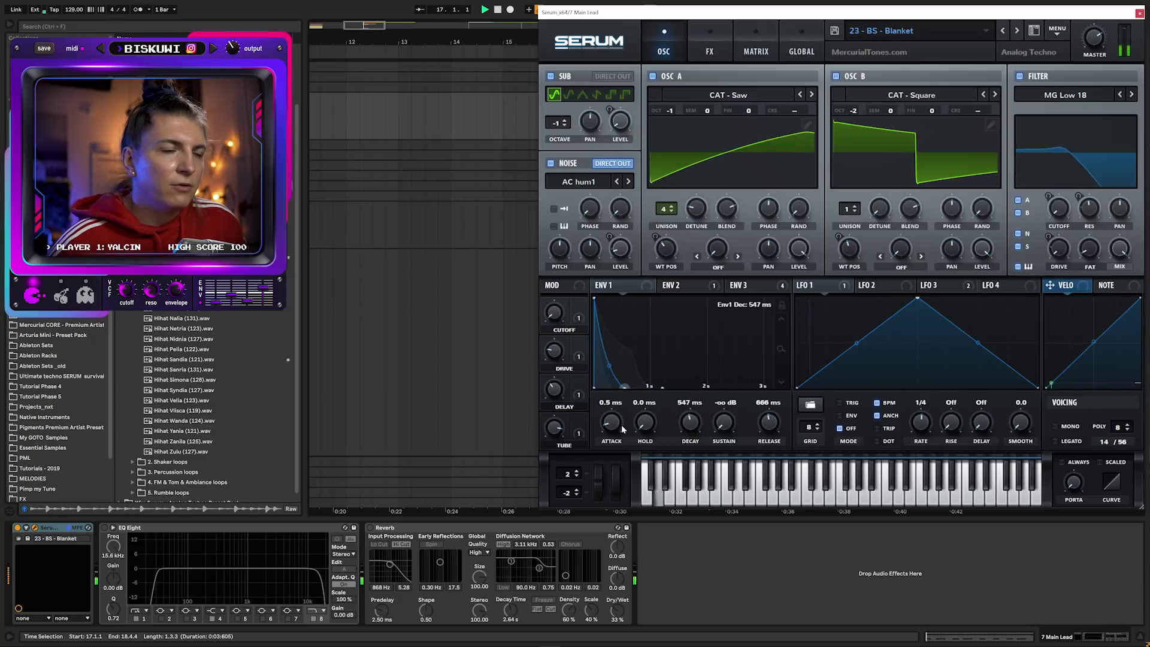
{"action": "left_click", "coordinate": [675, 285]}
{"action": "mouse_move", "coordinate": [1057, 200]}
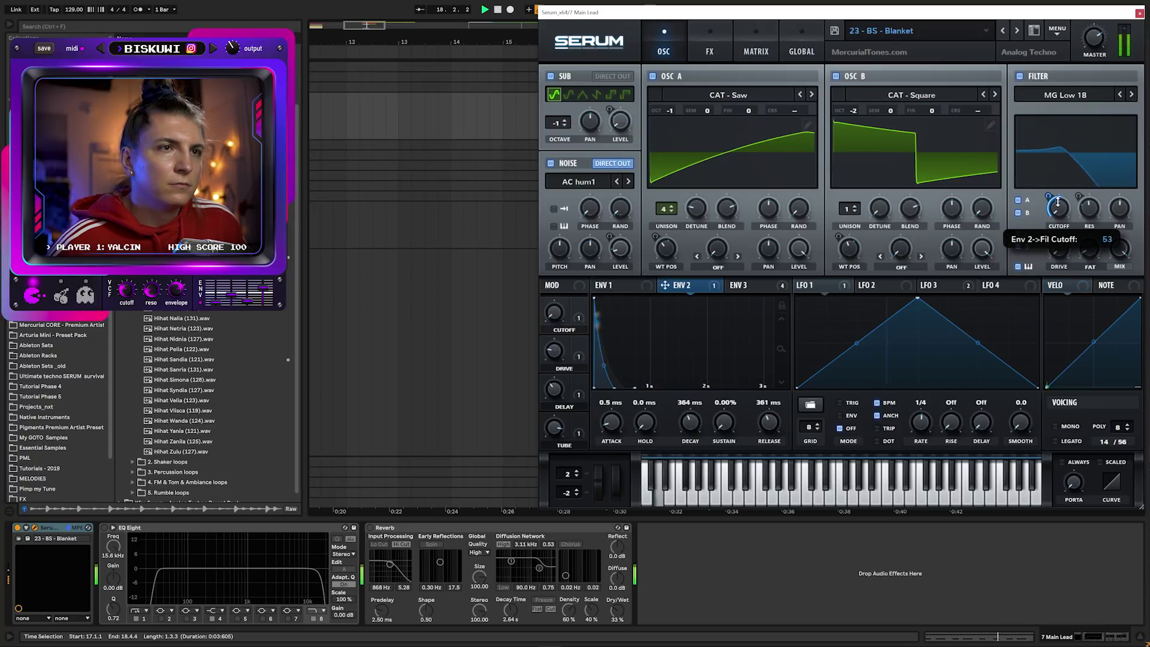
Deactivate all notes in the fourth beat of both bars of the Main Lead's MIDI clip
{"action": "key", "text": "shift+Tab"}
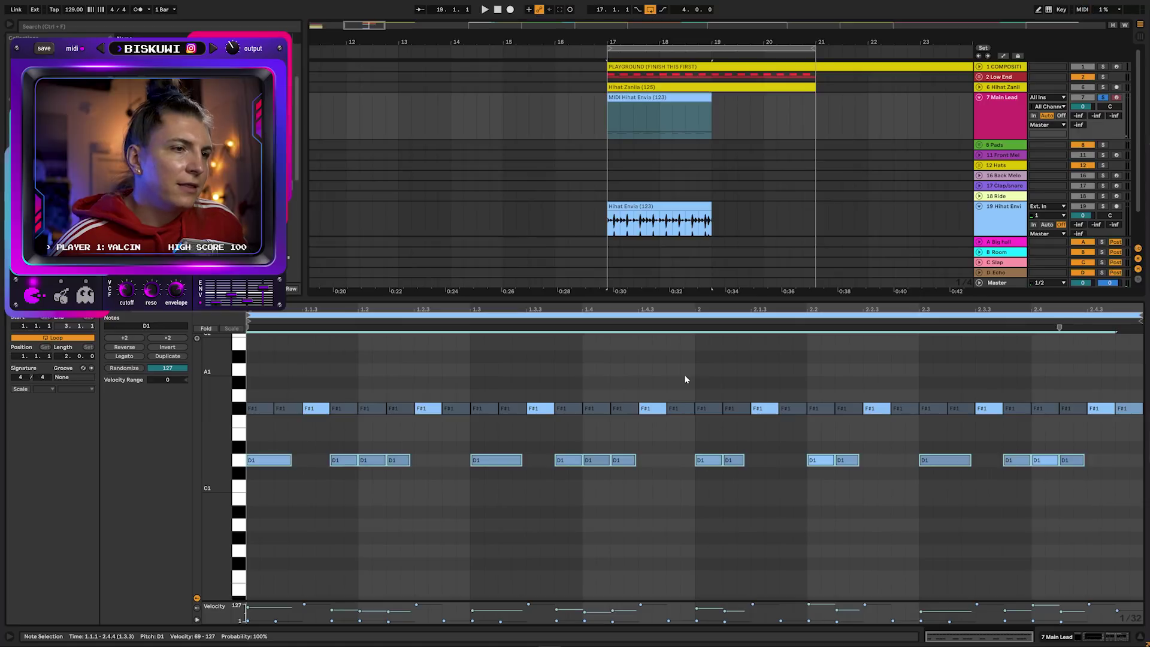
{"action": "left_click_drag", "start_coordinate": [685, 379], "coordinate": [599, 500]}
{"action": "key", "text": "space"}
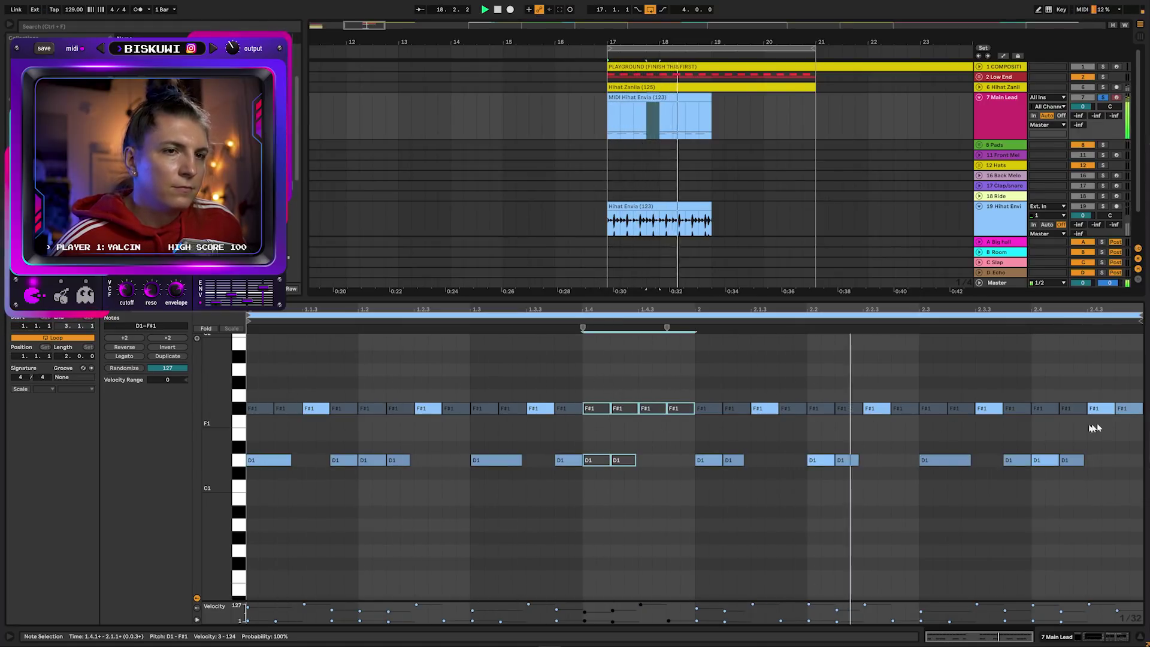
{"action": "left_click_drag", "start_coordinate": [1133, 392], "coordinate": [1045, 473]}
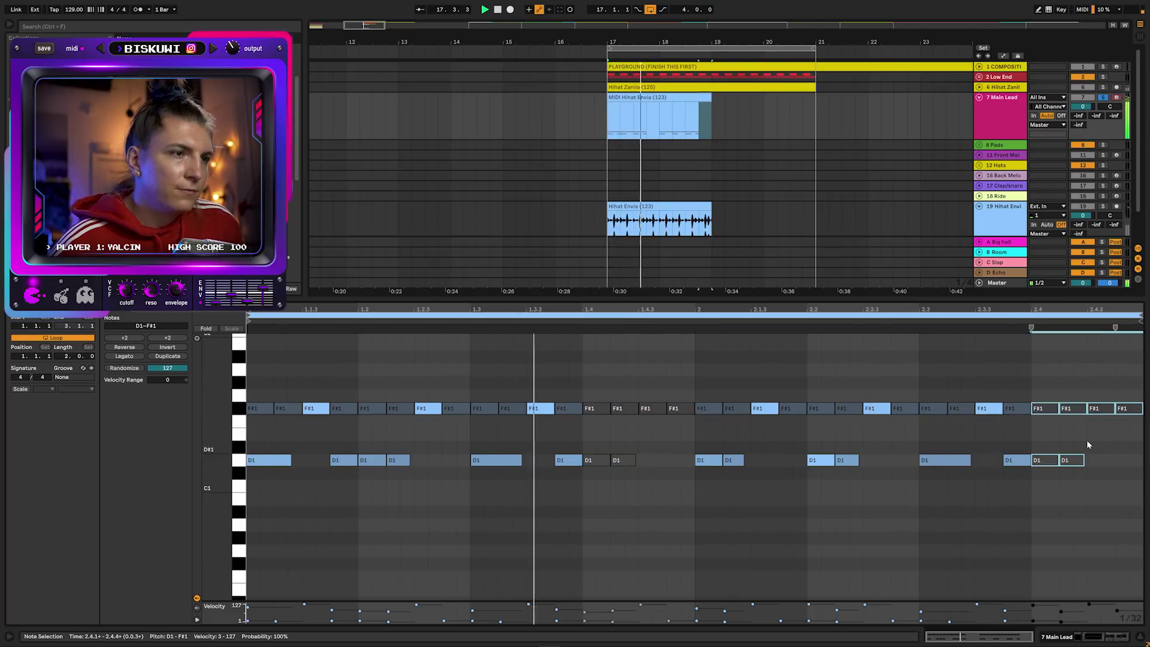
{"action": "key", "text": "shift+Tab"}
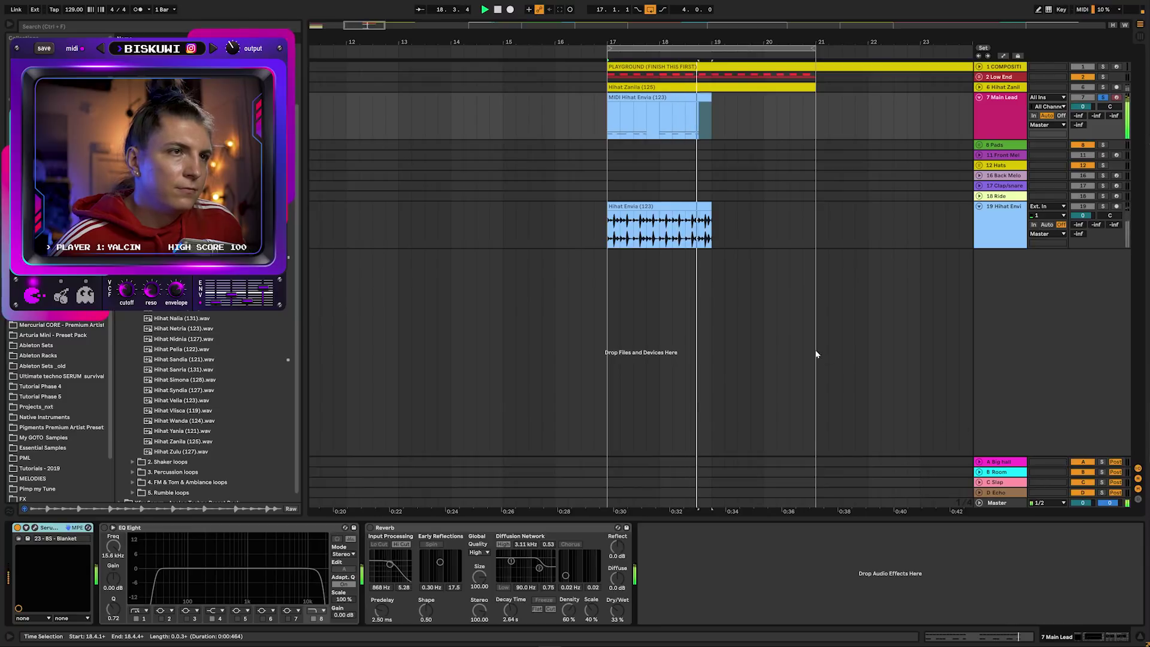
Shorten the arrangement loop to two bars, and in Serum enable mono voicing with an envelope 2 decay of 426 ms
{"action": "left_click", "coordinate": [814, 57]}
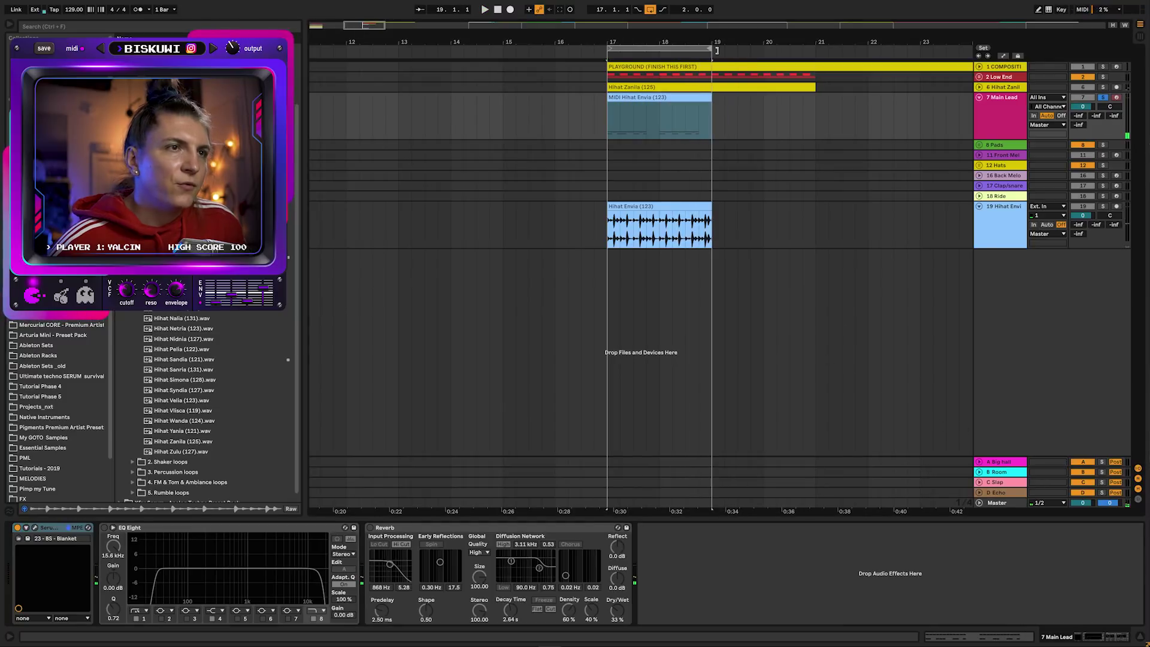
{"action": "left_click", "coordinate": [662, 107]}
{"action": "left_click", "coordinate": [32, 529]}
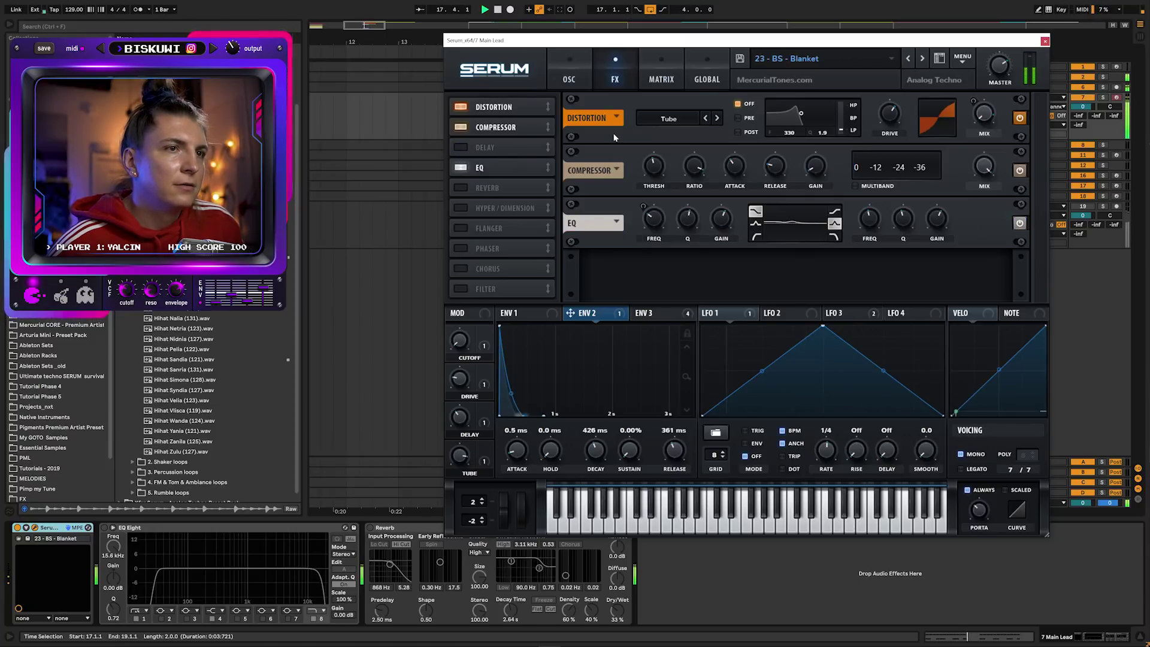
{"action": "left_click", "coordinate": [570, 66]}
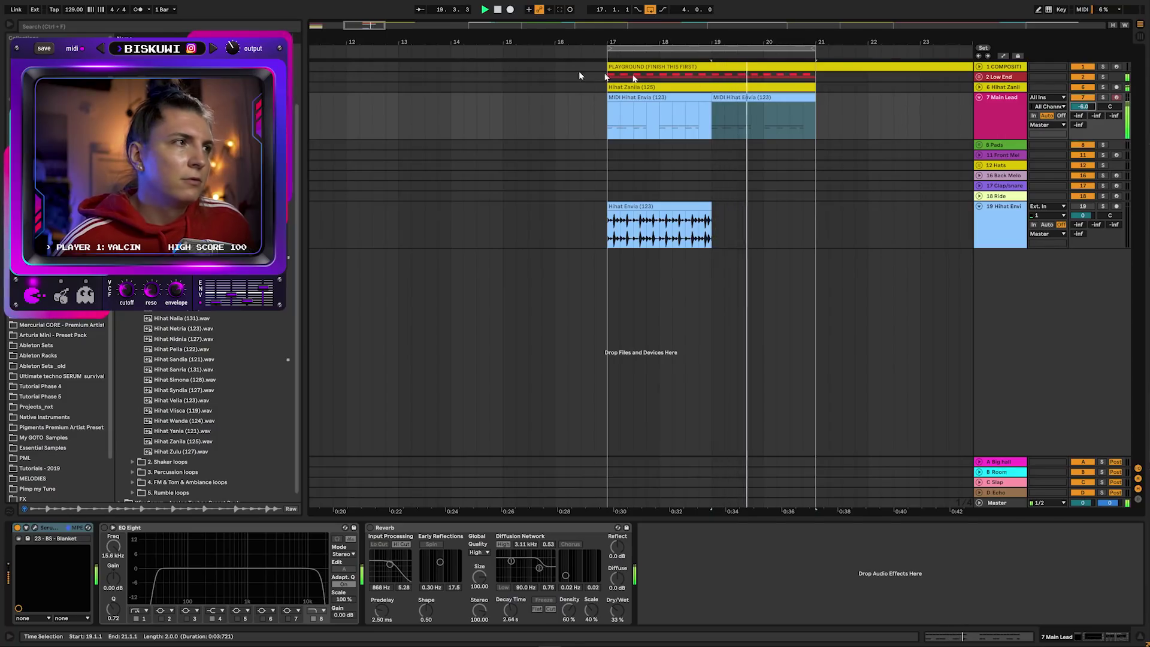
Add an Overdrive after Serum on the Main Lead and set its tone to 27% and dry/wet to 61%
{"action": "key", "text": "space"}
{"action": "key", "text": "ctrl+f"}
{"action": "type", "text": "over"}
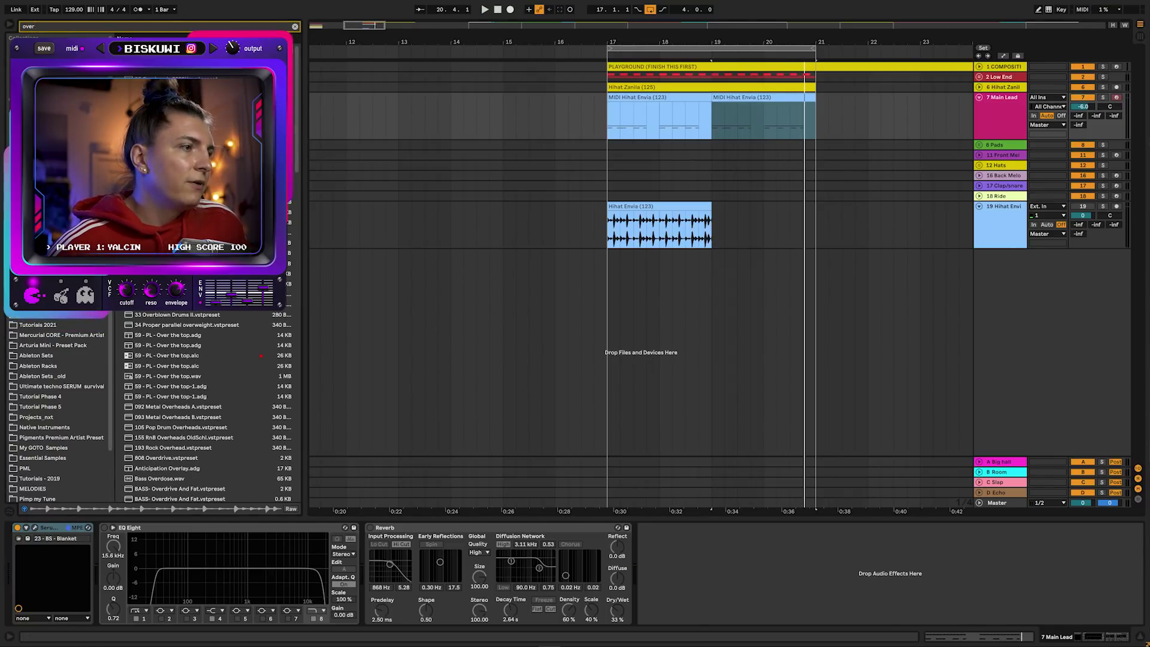
{"action": "key", "text": "Return"}
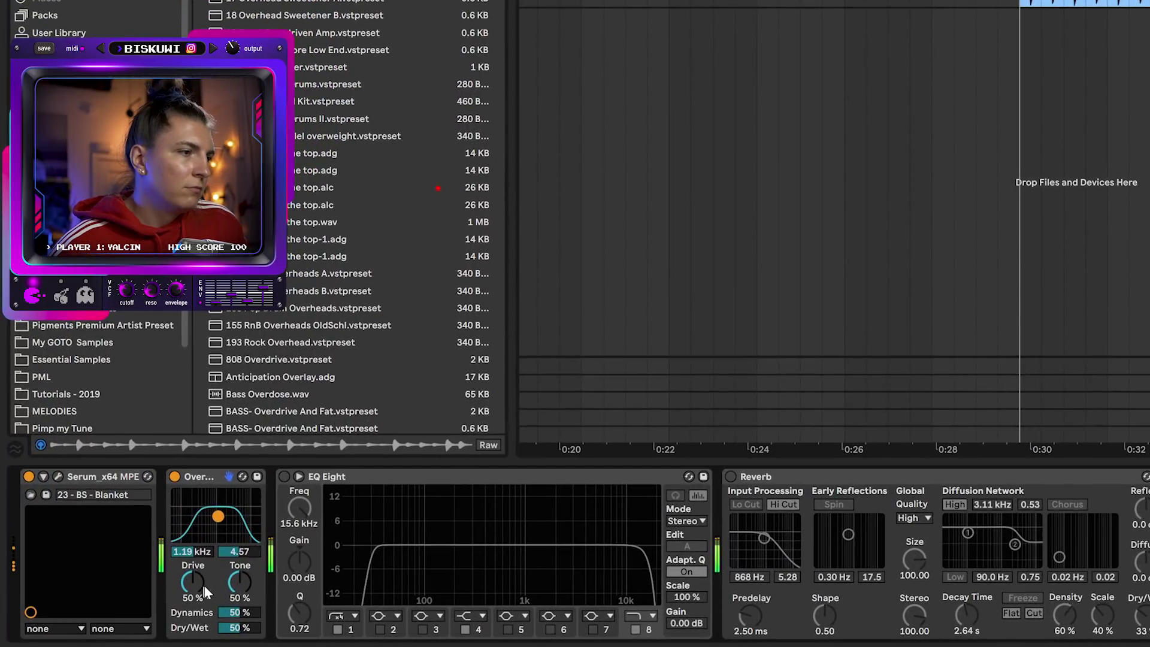
{"action": "key", "text": "space"}
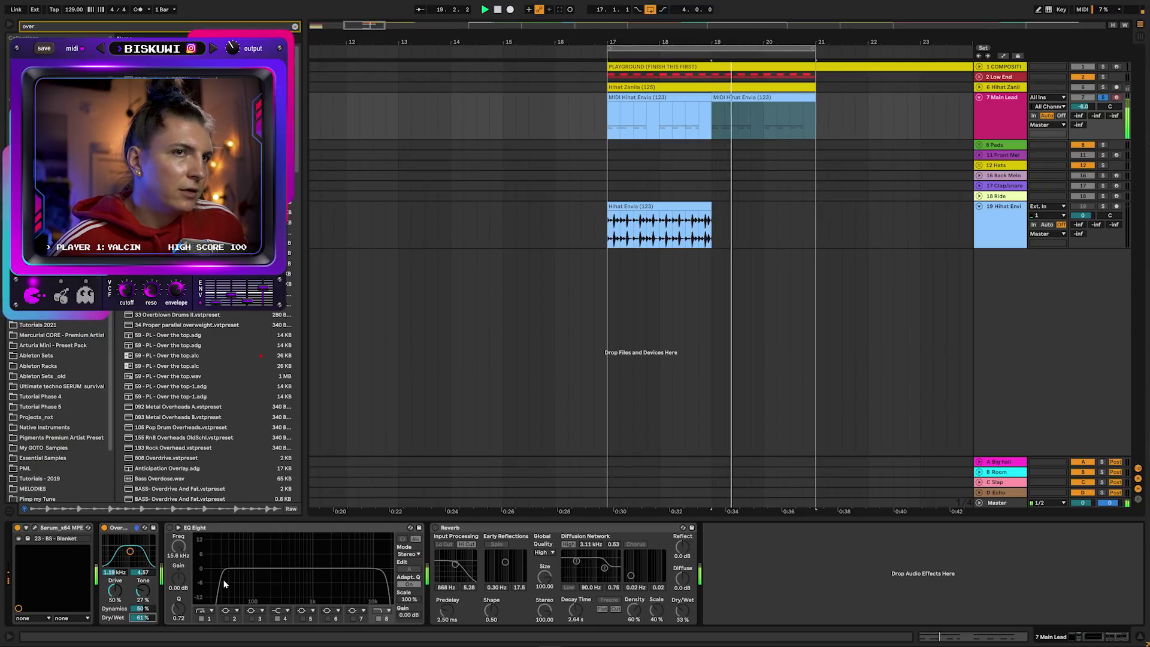
Add a Compressor after the Overdrive with an inf:1 ratio, sidechained from 3-12 - F Post FX with the sidechain EQ enabled
{"action": "key", "text": "ctrl+f"}
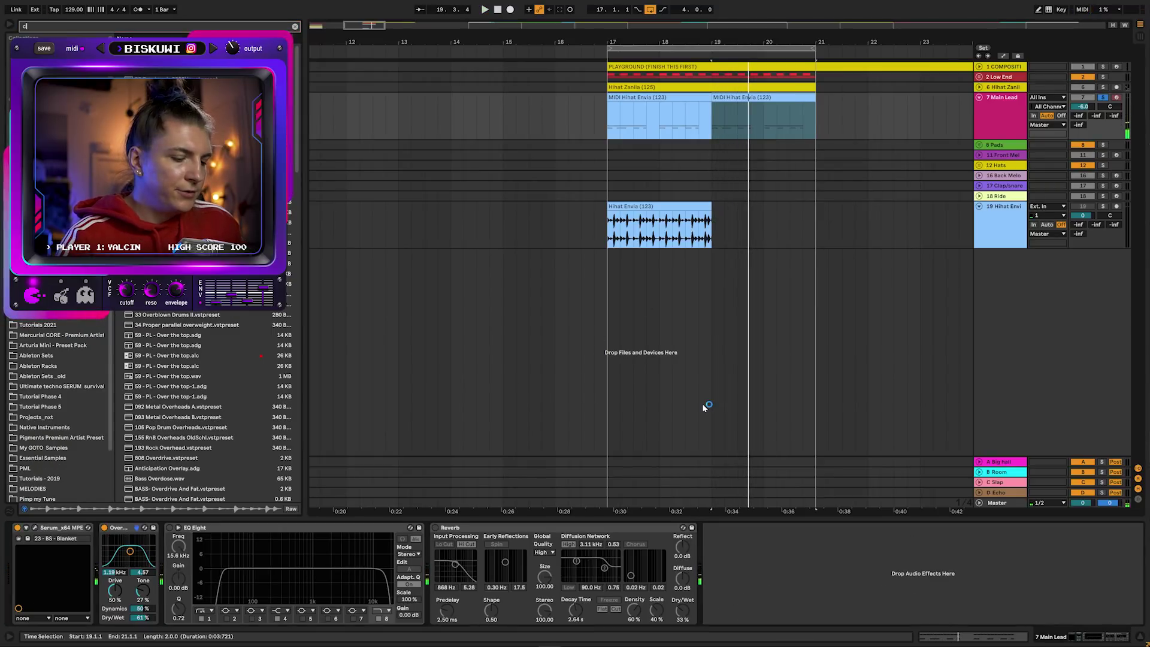
{"action": "type", "text": "comp"}
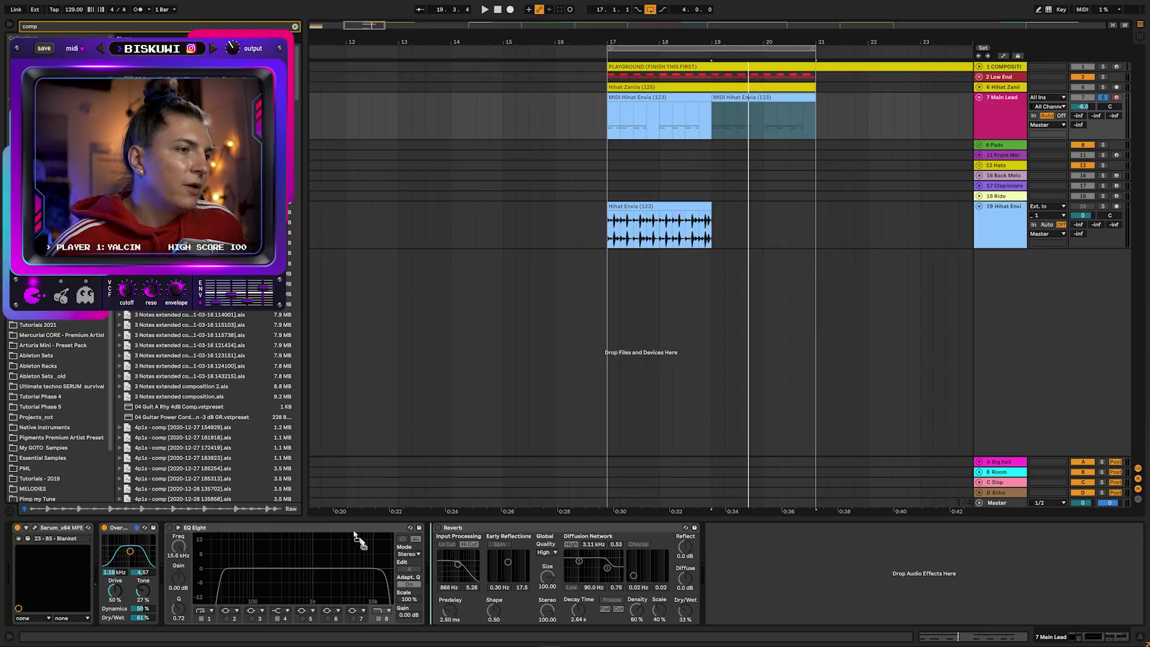
{"action": "left_click_drag", "start_coordinate": [155, 49], "coordinate": [180, 529]}
{"action": "left_click_drag", "start_coordinate": [276, 513], "coordinate": [305, 575]}
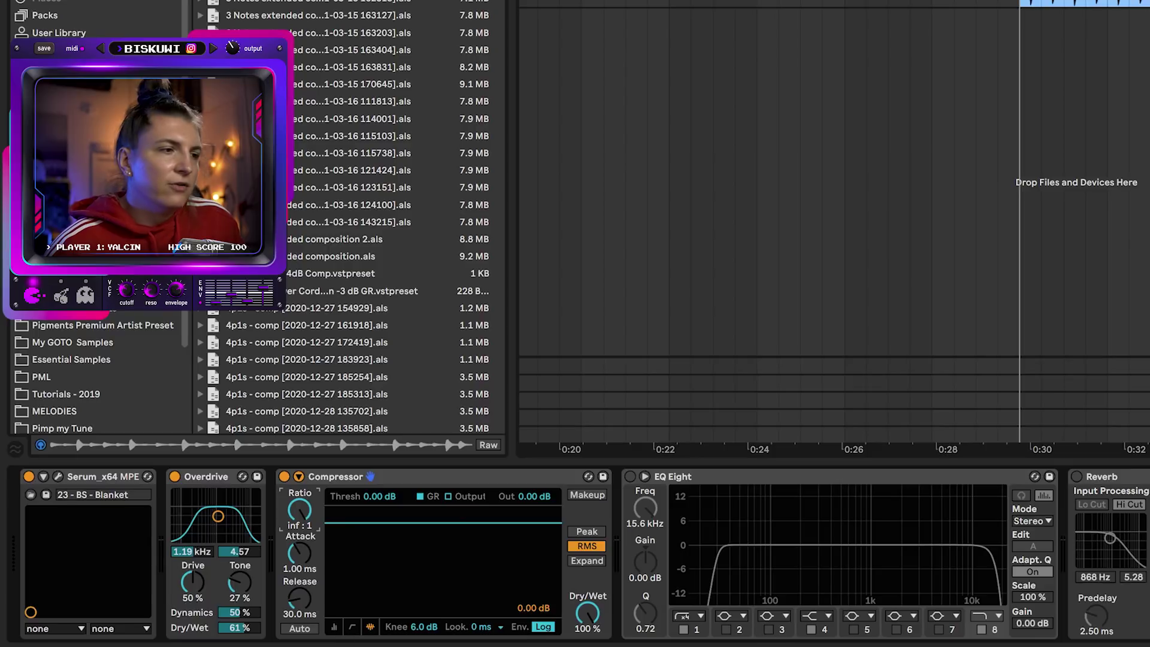
{"action": "left_click", "coordinate": [334, 626]}
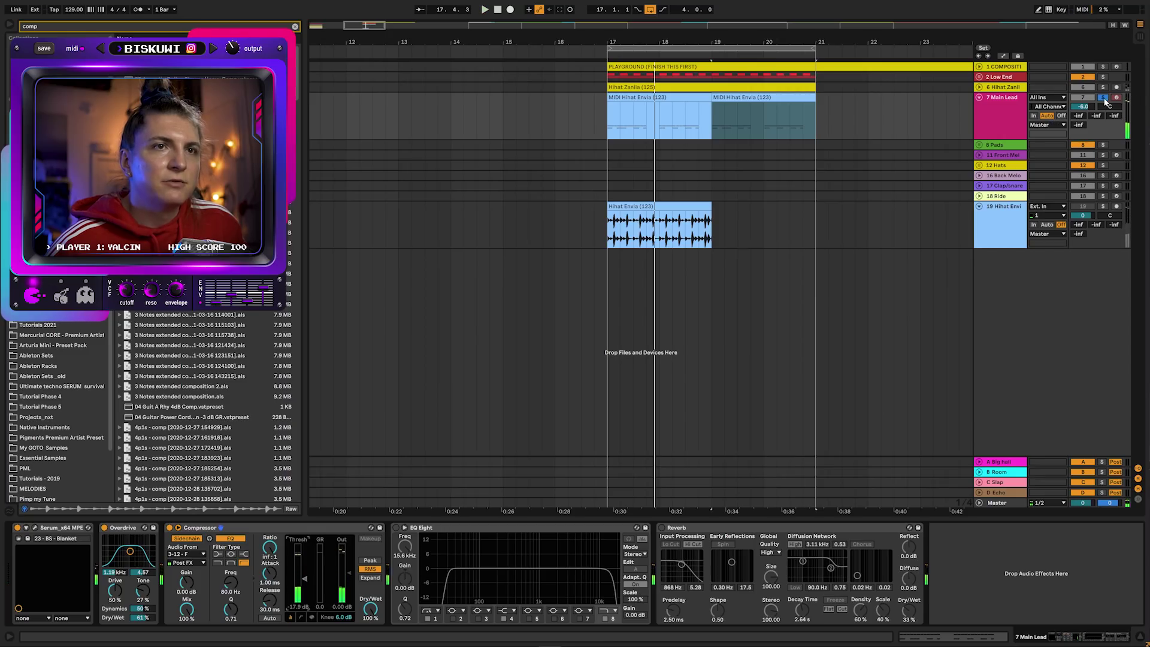
Unsolo the Main Lead, play the full loop, and enable its EQ Eight with the high cut lowered to about 4.45 kHz
{"action": "left_click", "coordinate": [1104, 98]}
{"action": "key", "text": "space"}
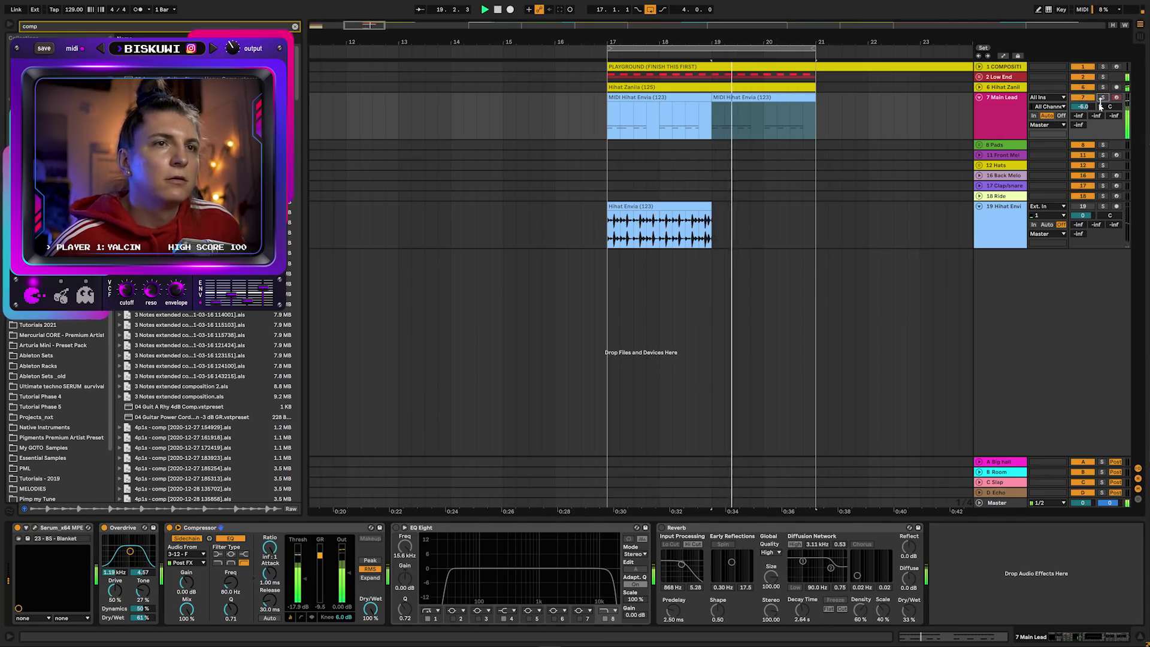
{"action": "left_click", "coordinate": [396, 528]}
{"action": "left_click_drag", "start_coordinate": [614, 568], "coordinate": [580, 574]}
Replace the EQ Eight with a Channel EQ before the Reverb, with low at -4.0 dB, mid at 2.7 dB and high at -9.0 dB
{"action": "left_click", "coordinate": [508, 529]}
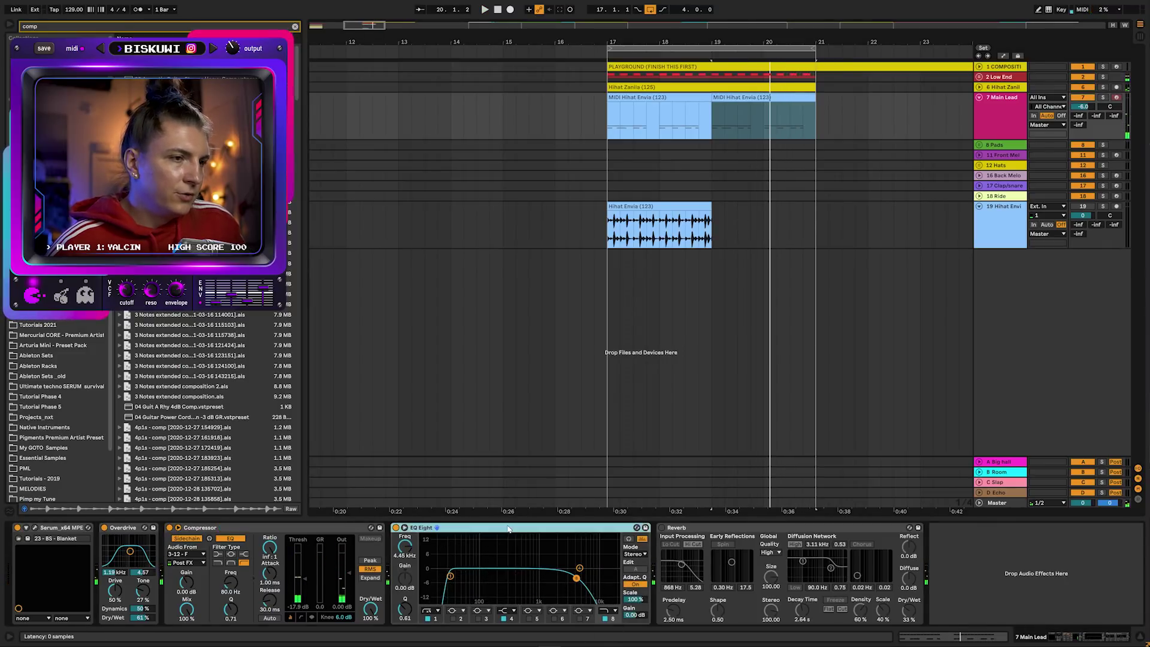
{"action": "key", "text": "Delete"}
{"action": "key", "text": "ctrl+f"}
{"action": "type", "text": "cha"}
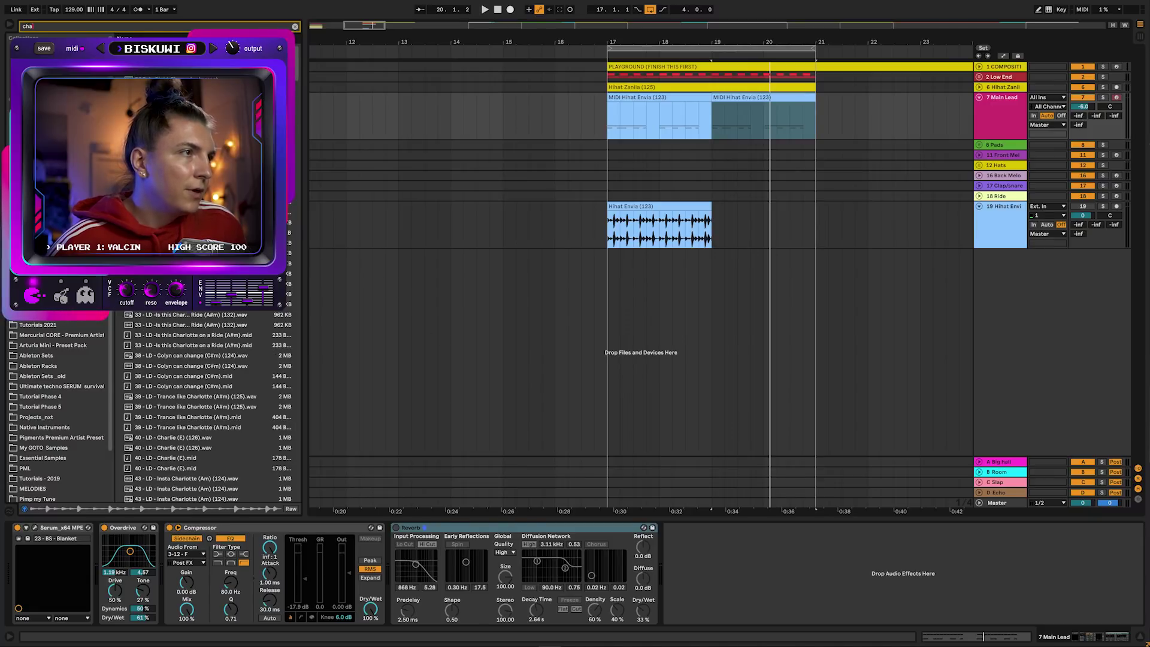
{"action": "key", "text": "Down"}
{"action": "key", "text": "Return"}
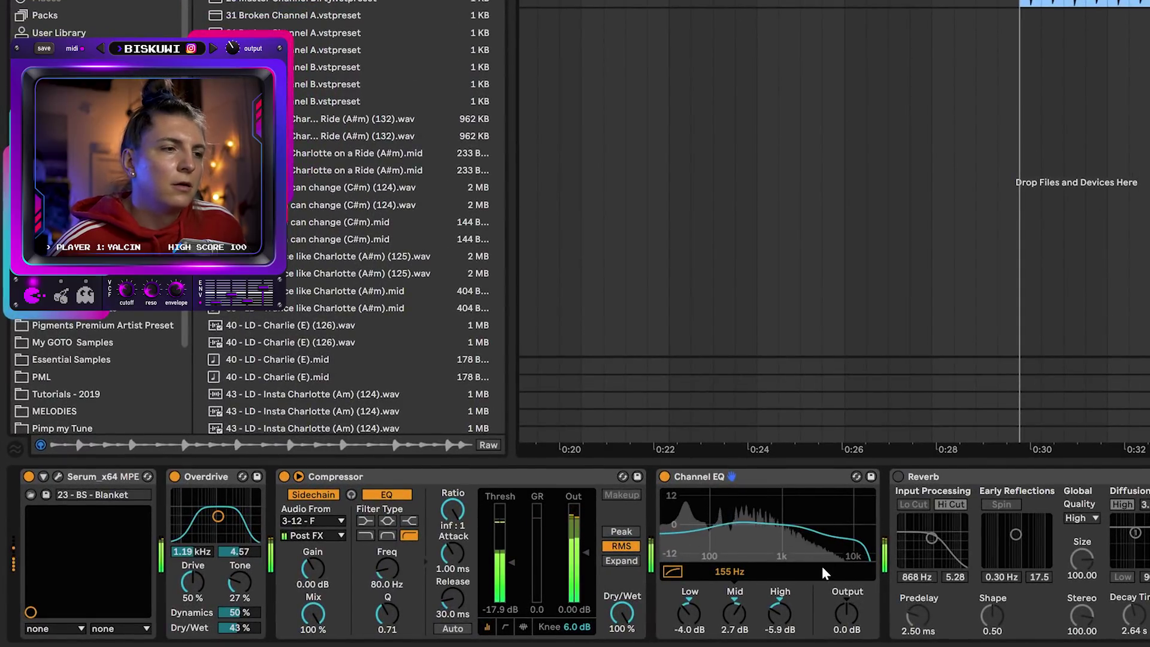
{"action": "left_click_drag", "start_coordinate": [779, 612], "coordinate": [779, 625]}
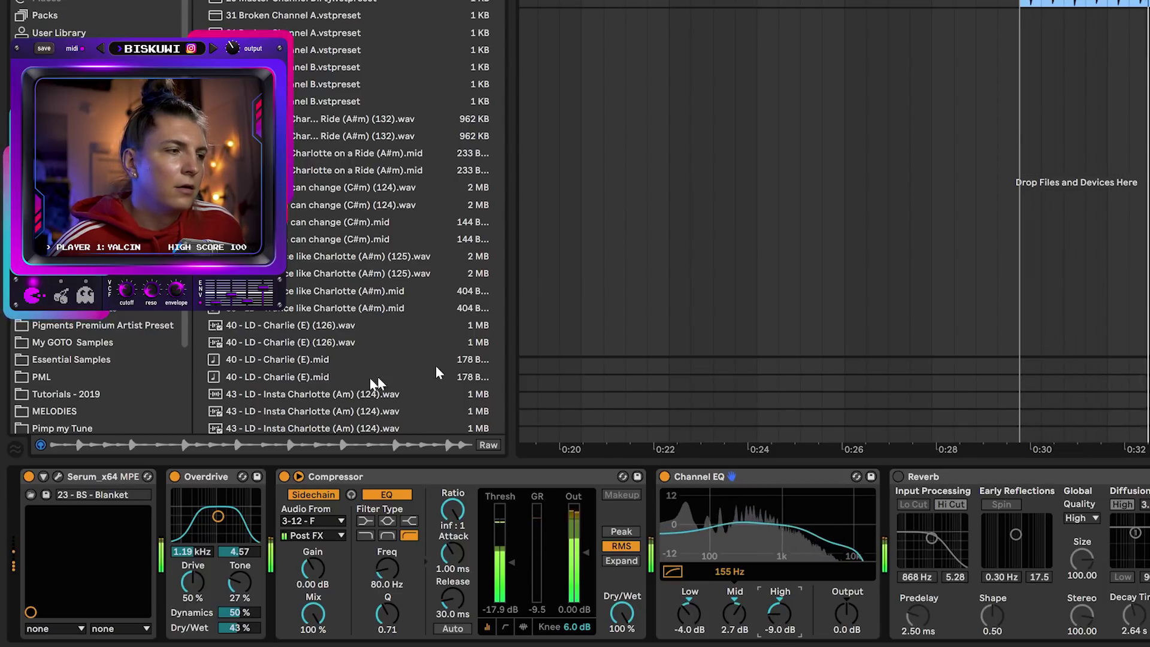
Reopen Serum, set envelope 2's filter cutoff modulation to 42 while hearing the full mix, and close the plugin window
{"action": "left_click", "coordinate": [57, 476]}
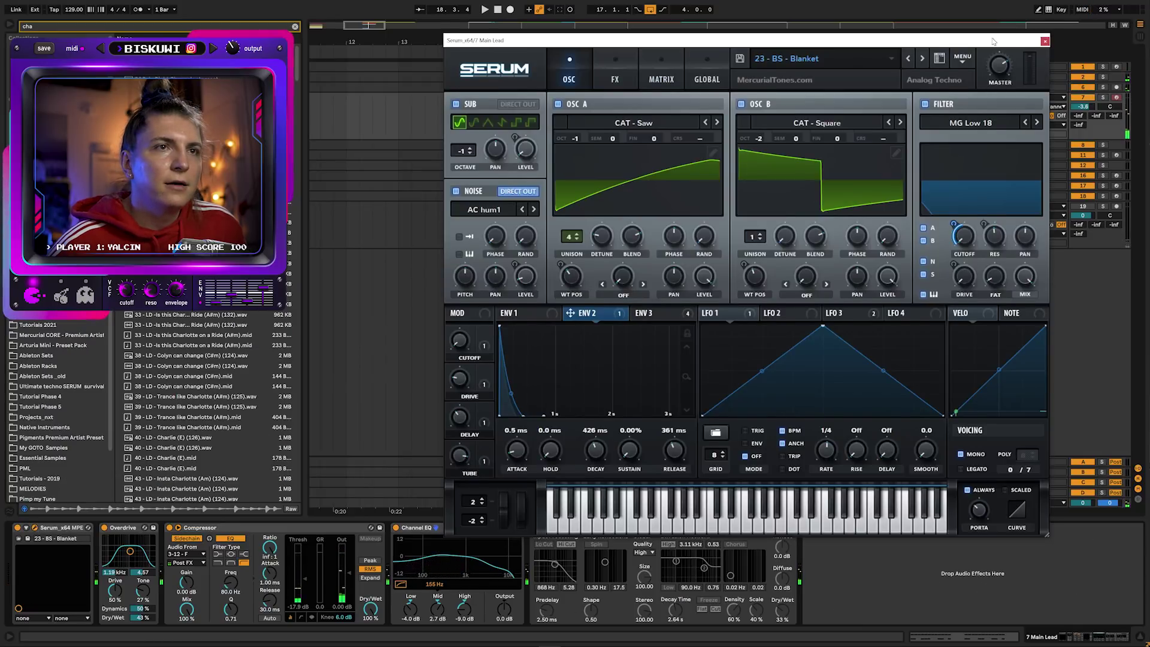
{"action": "left_click_drag", "start_coordinate": [992, 41], "coordinate": [951, 100]}
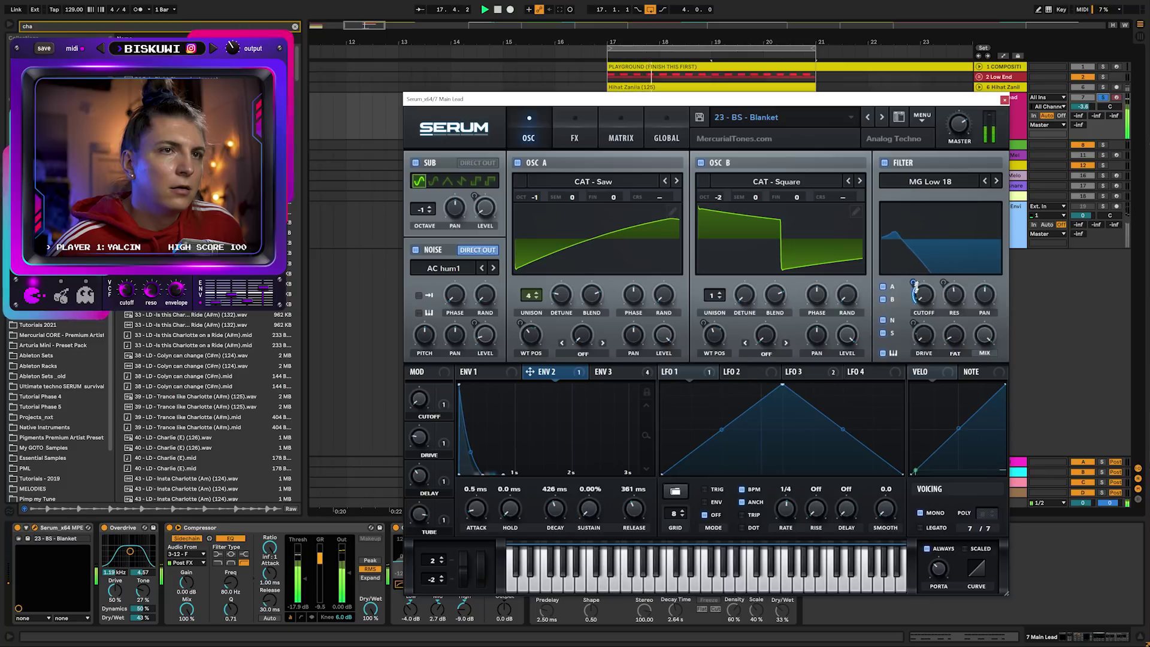
{"action": "left_click", "coordinate": [1104, 99]}
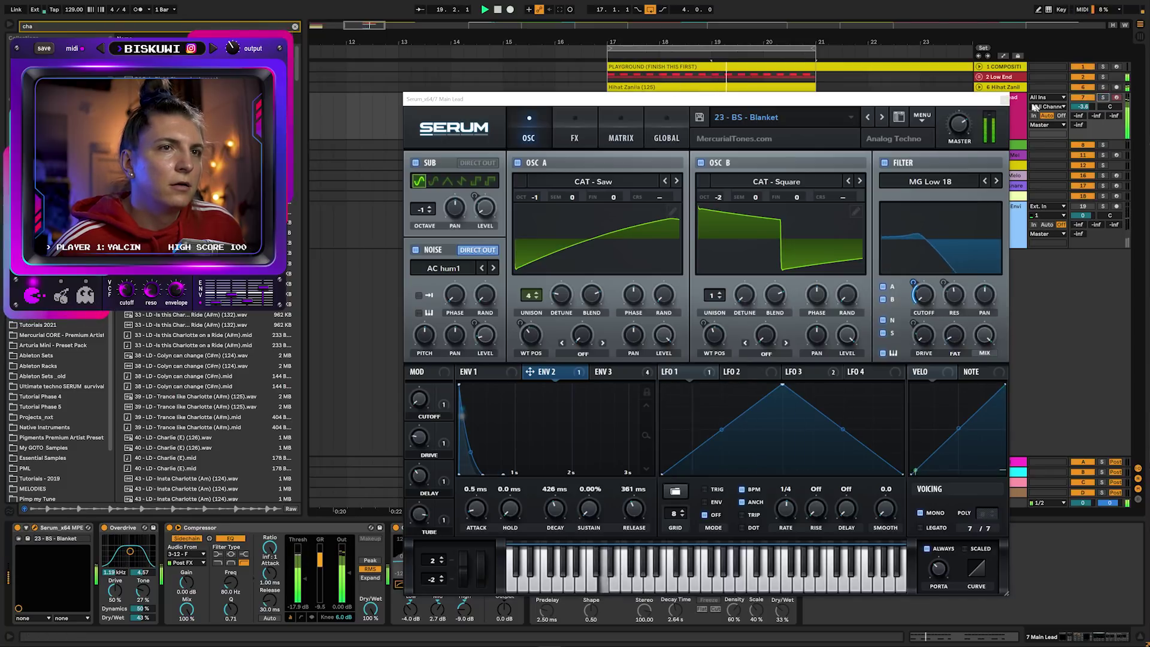
{"action": "mouse_move", "coordinate": [912, 280]}
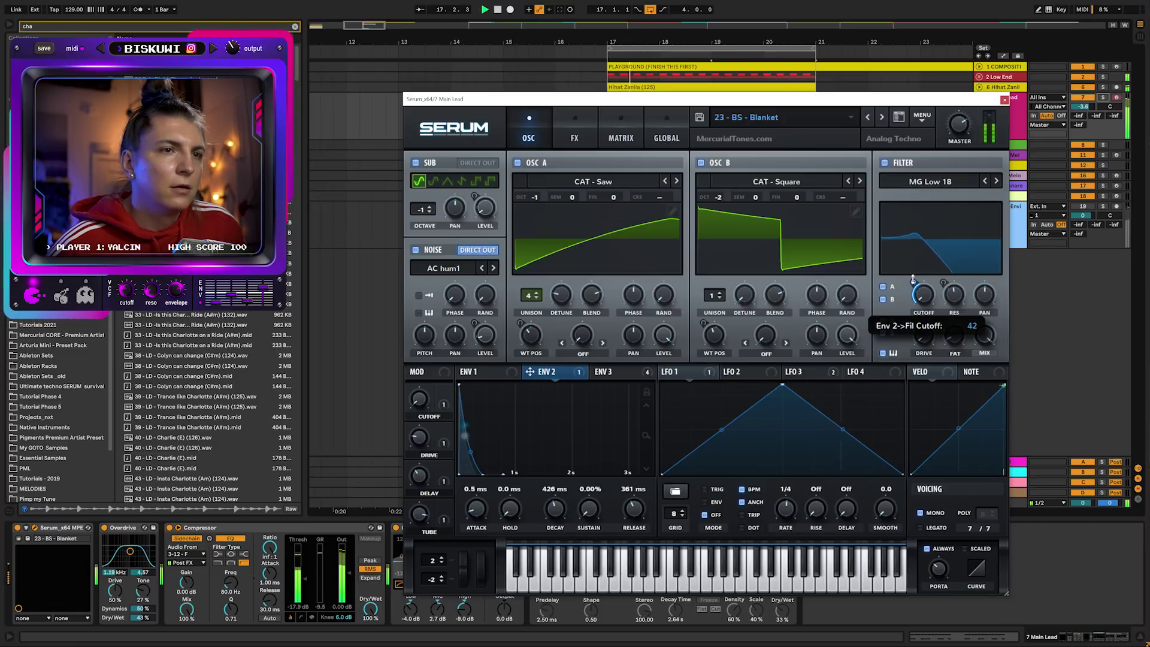
{"action": "key", "text": "ctrl+alt+p"}
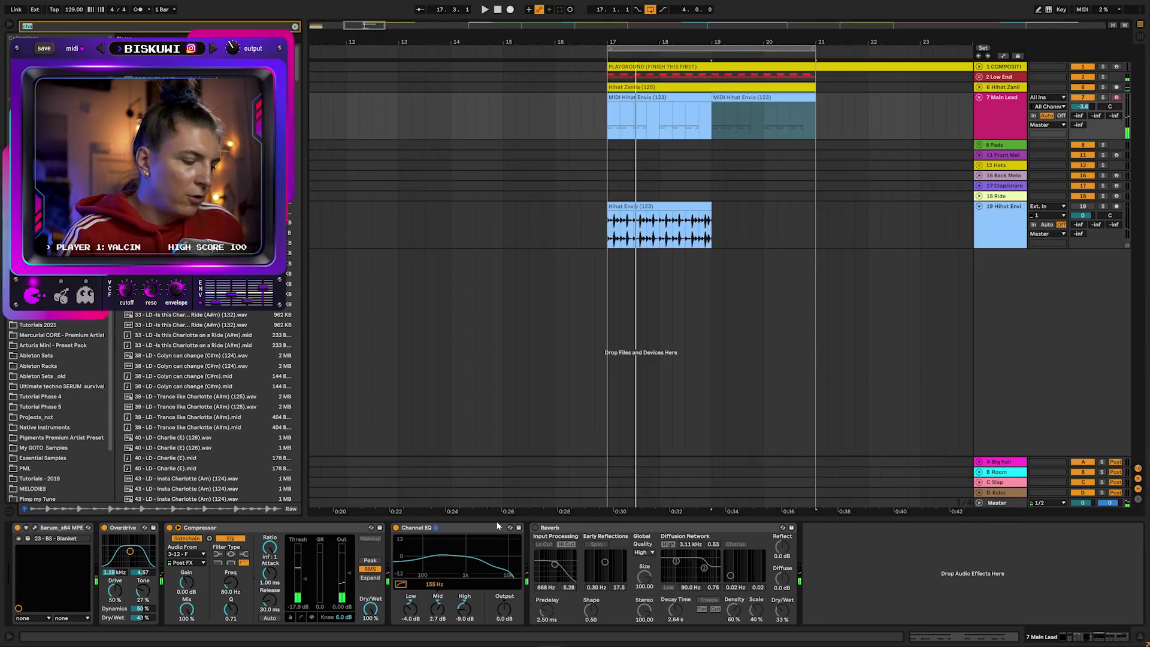
Add FabFilter Pro-Q after the Reverb on the Main Lead and shape its curve, lowering one band and raising another
{"action": "type", "text": "pro q"}
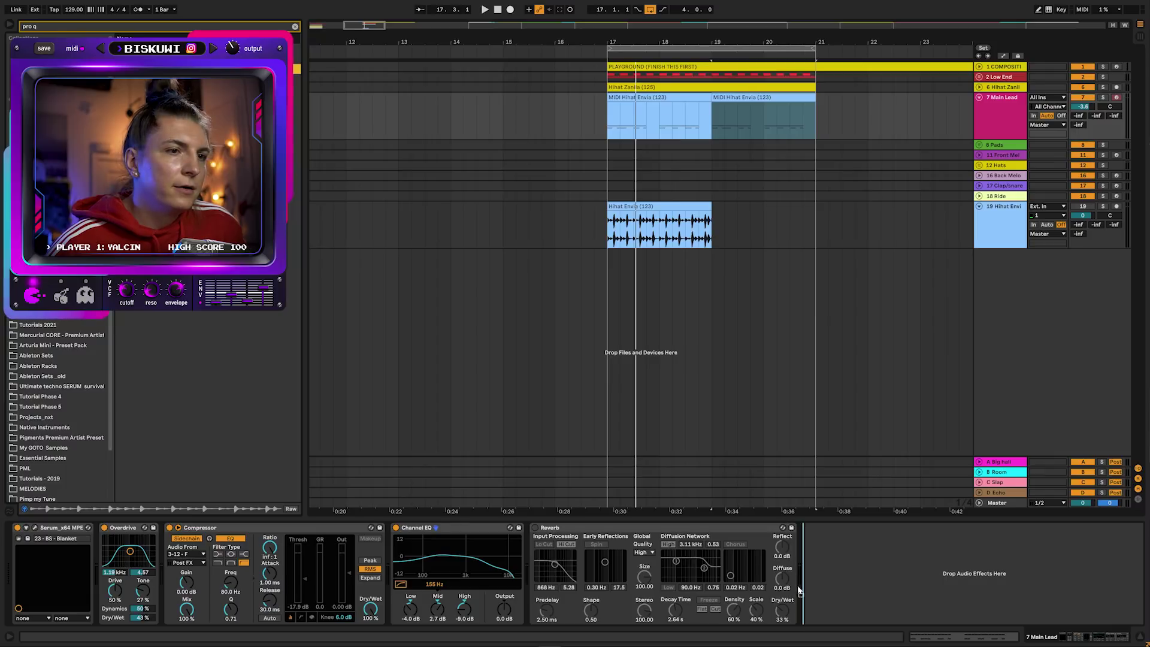
{"action": "left_click_drag", "start_coordinate": [798, 590], "coordinate": [802, 589]}
{"action": "key", "text": "space"}
{"action": "left_click_drag", "start_coordinate": [307, 154], "coordinate": [309, 180]}
{"action": "left_click_drag", "start_coordinate": [378, 159], "coordinate": [388, 134]}
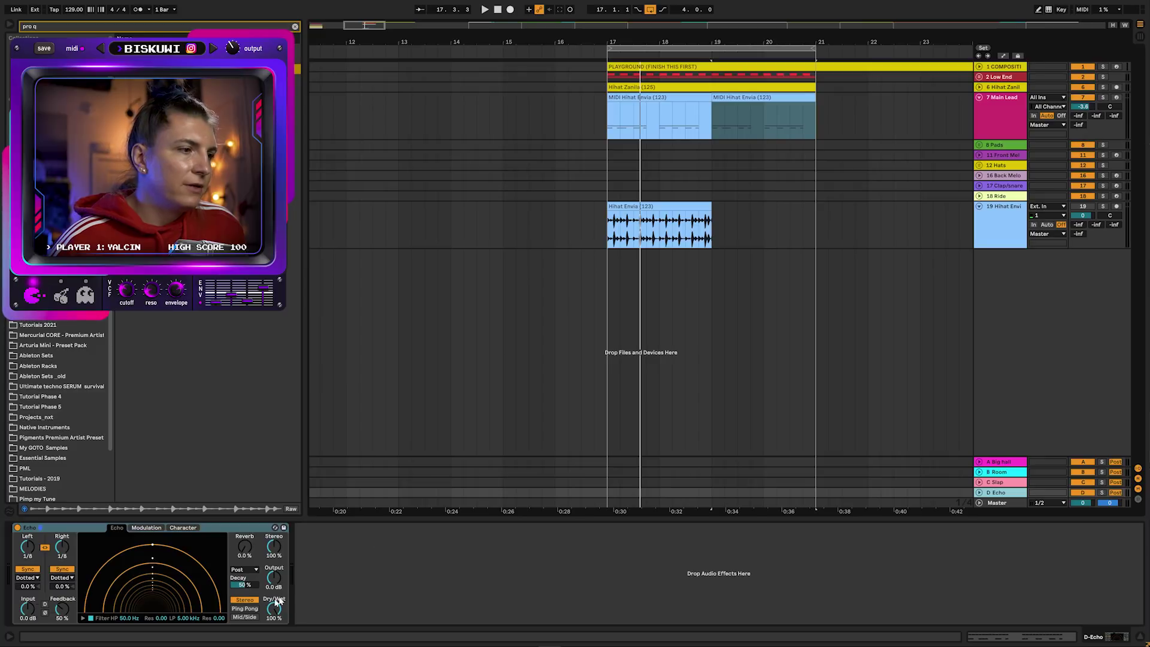
Switch return D's Echo to Ping Pong with 33% feedback and a narrowed filter, and send the Main Lead to it at -19 dB
{"action": "left_click", "coordinate": [244, 609]}
{"action": "key", "text": "space"}
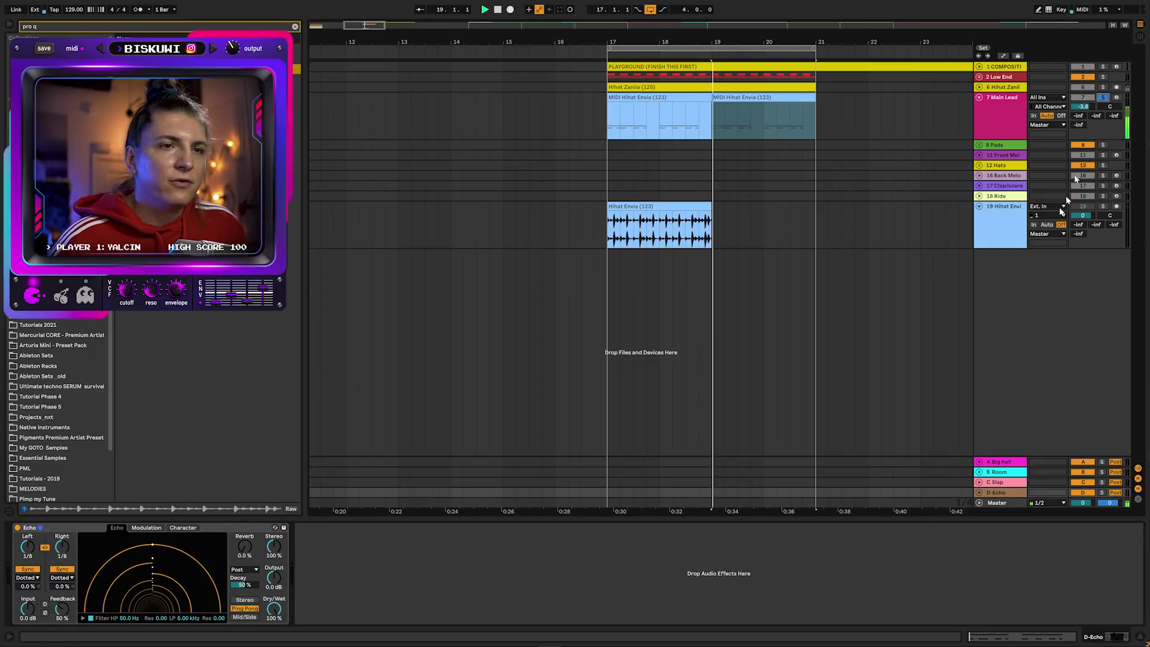
{"action": "left_click_drag", "start_coordinate": [1077, 124], "coordinate": [1078, 107]}
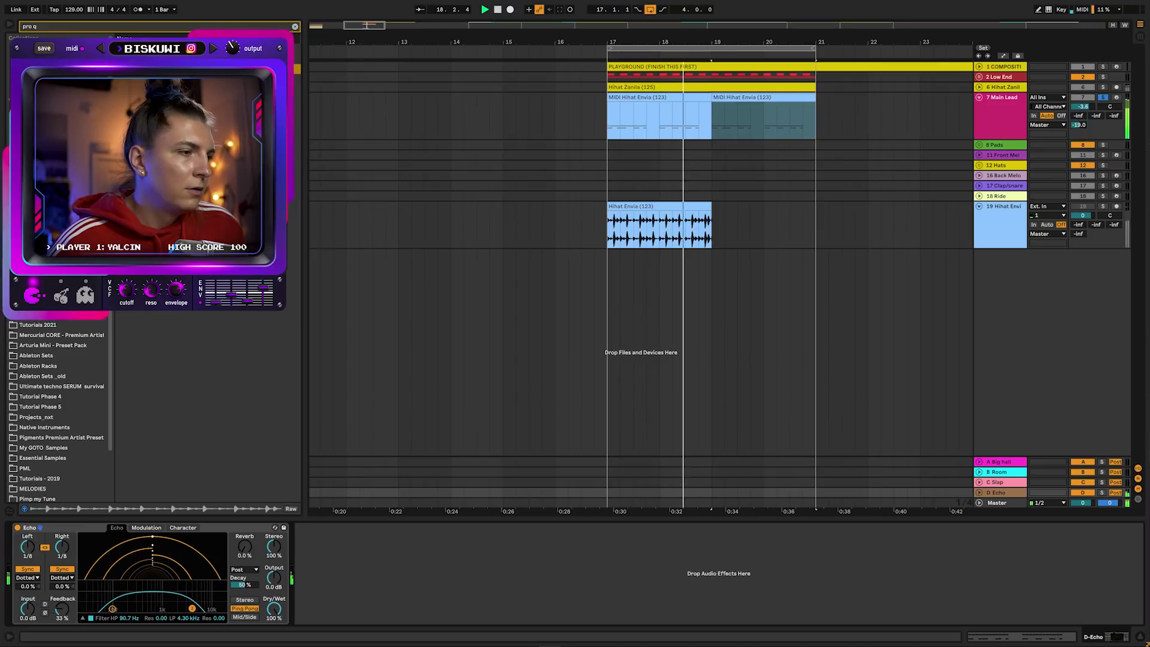
Unsolo the Main Lead, bring back its device chain and collapse the track
{"action": "left_click", "coordinate": [1102, 97]}
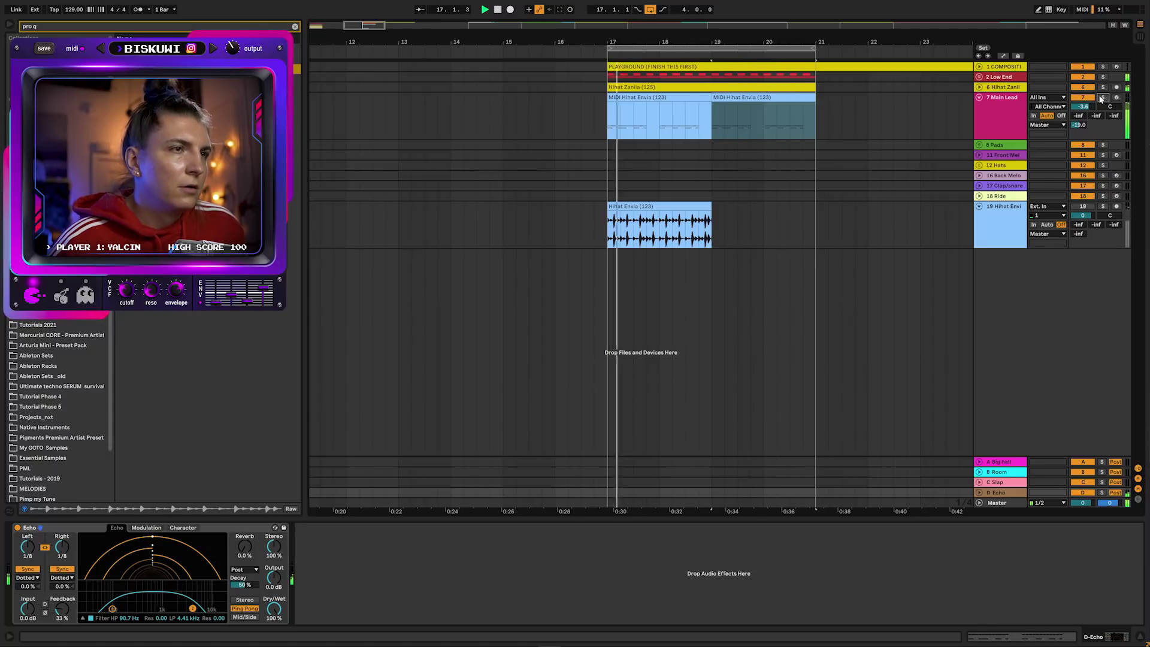
{"action": "left_click", "coordinate": [1001, 97]}
{"action": "left_click", "coordinate": [979, 97]}
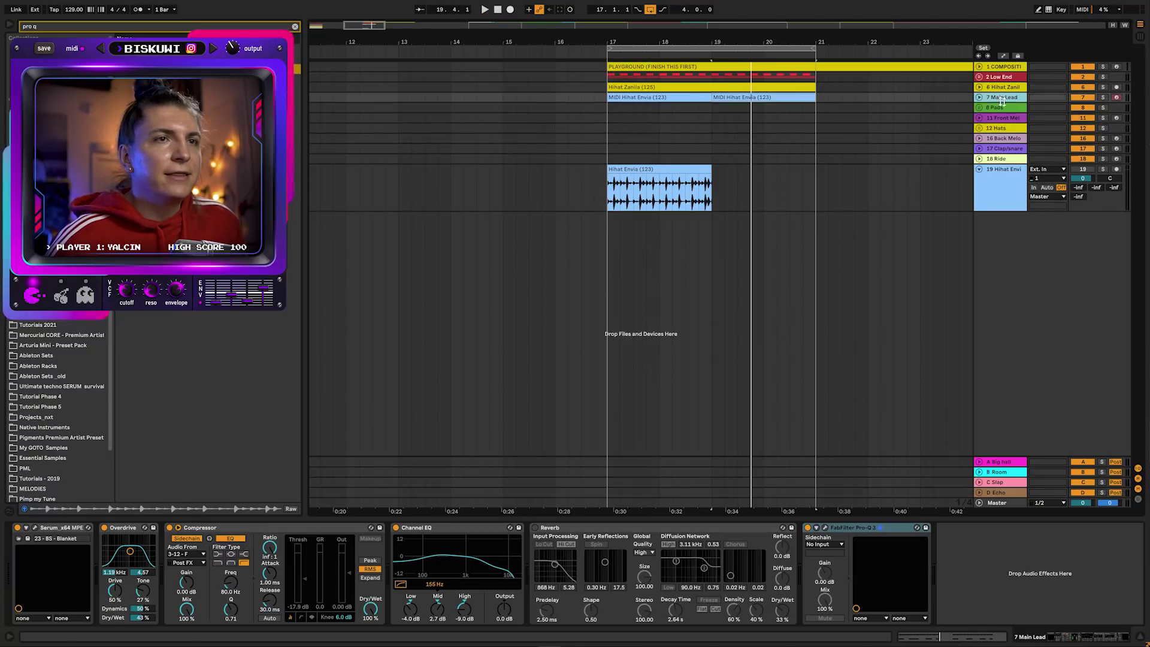
Move the Front Melody track directly below the Main Lead and place the hi-hat MIDI clip on it from bar 17 to 19
{"action": "left_click", "coordinate": [1014, 97]}
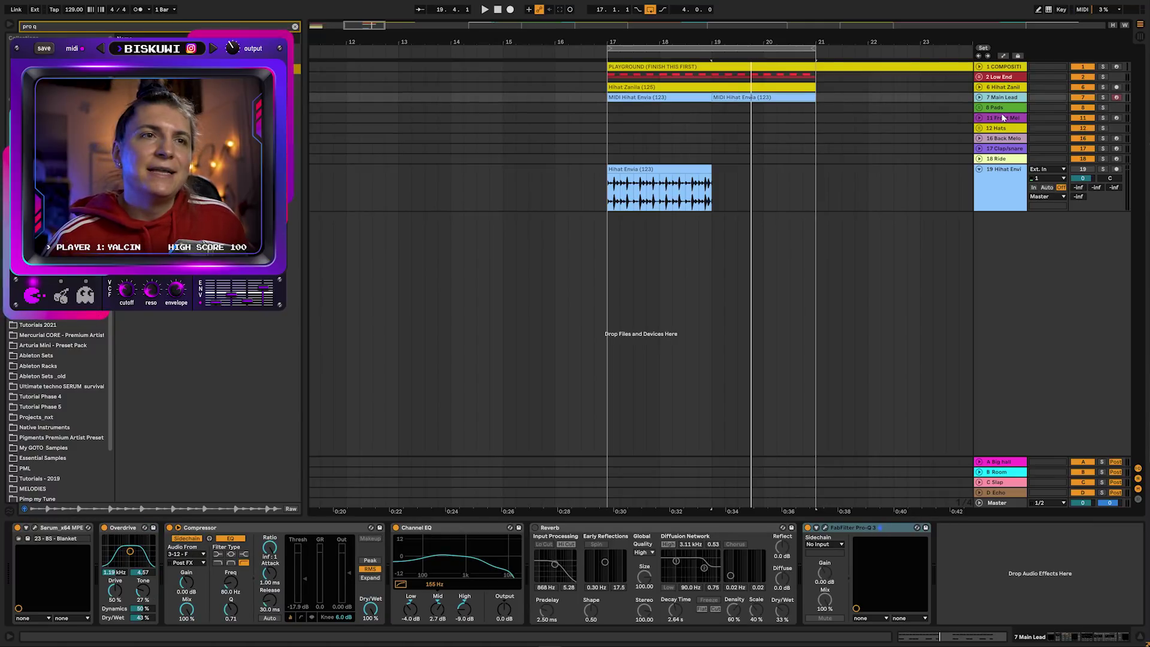
{"action": "left_click_drag", "start_coordinate": [998, 118], "coordinate": [666, 115]}
{"action": "key", "text": "space"}
Audition Analog Techno pluck presets in the Front Melody's Serum, choose number 58, "Dusty with sysmic active kids", and close the plugin window
{"action": "left_click", "coordinate": [629, 335]}
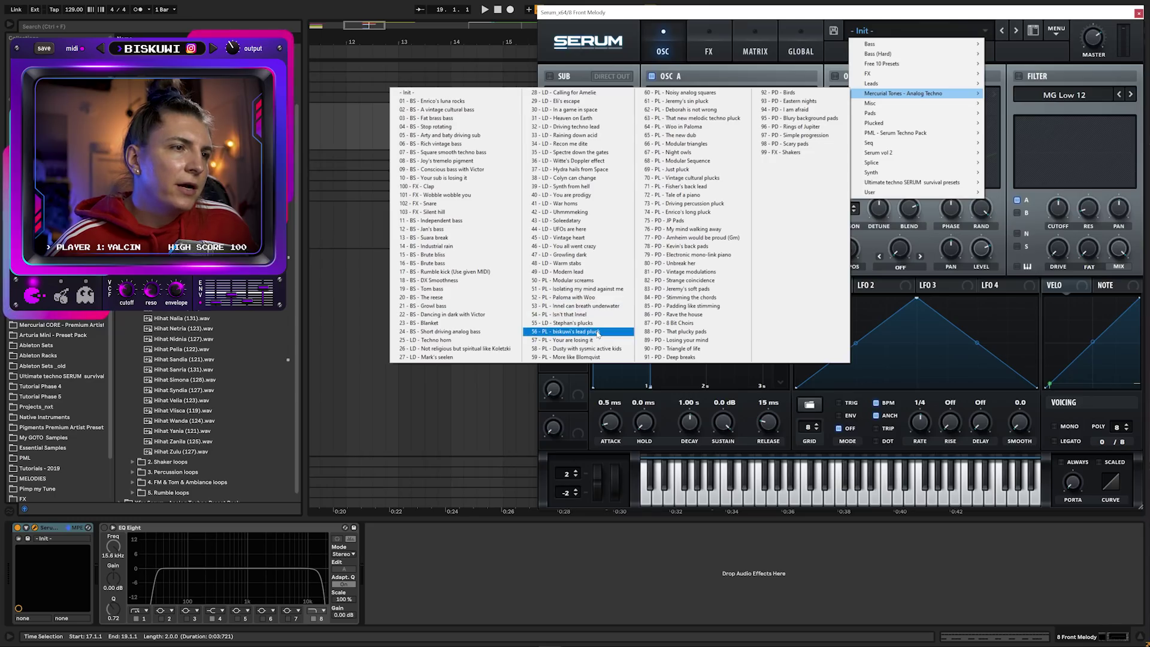
{"action": "left_click", "coordinate": [598, 332]}
{"action": "key", "text": "space"}
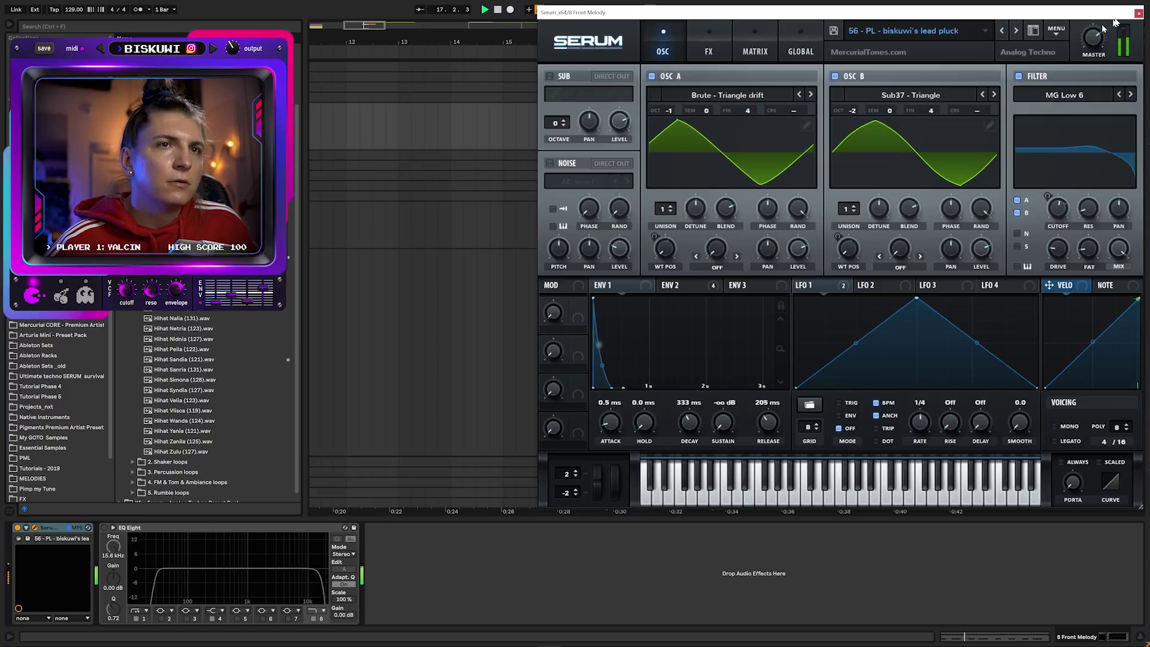
{"action": "key", "text": "space"}
{"action": "left_click", "coordinate": [1137, 12]}
{"action": "key", "text": "ctrl+alt+p"}
{"action": "key", "text": "space"}
{"action": "left_click", "coordinate": [1015, 30]}
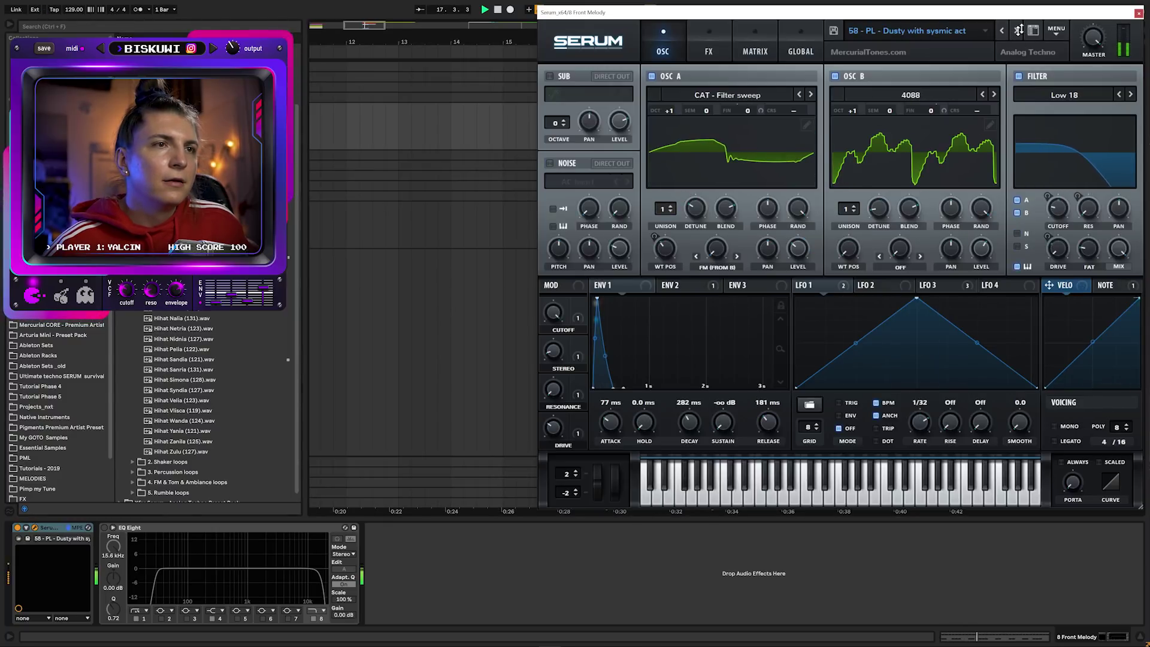
{"action": "left_click", "coordinate": [1135, 12]}
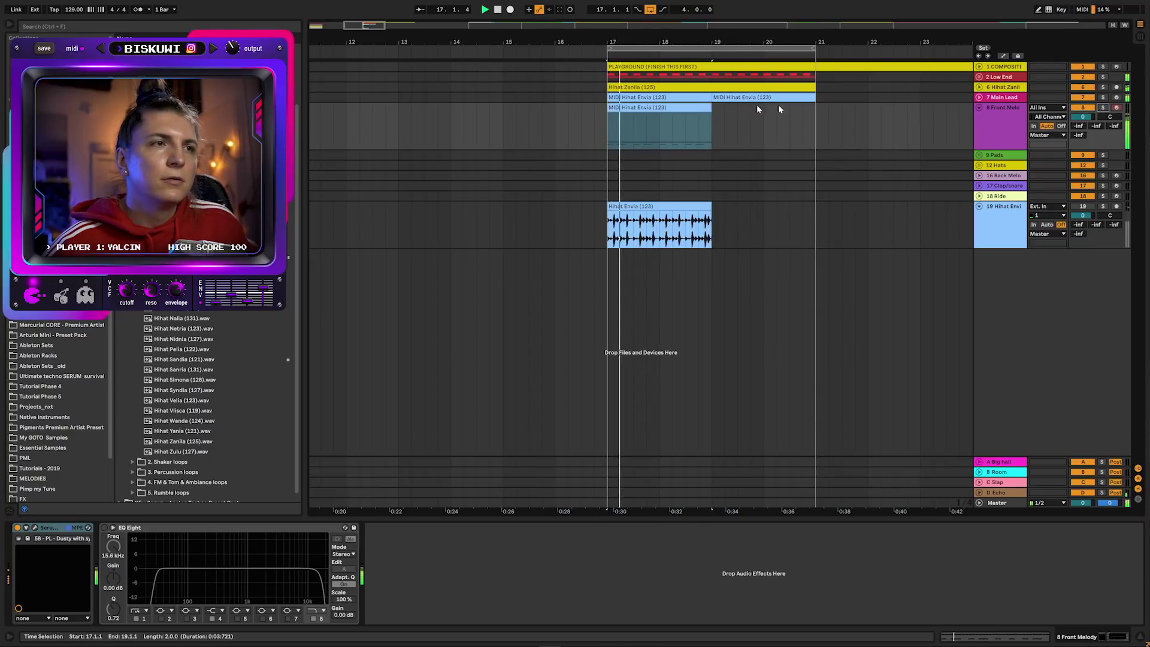
Open the Front Melody clip's notes, delete the whole F#1 row and play the remaining pattern
{"action": "key", "text": "space"}
{"action": "double_click", "coordinate": [658, 125]}
{"action": "left_click_drag", "start_coordinate": [1104, 337], "coordinate": [1105, 338]}
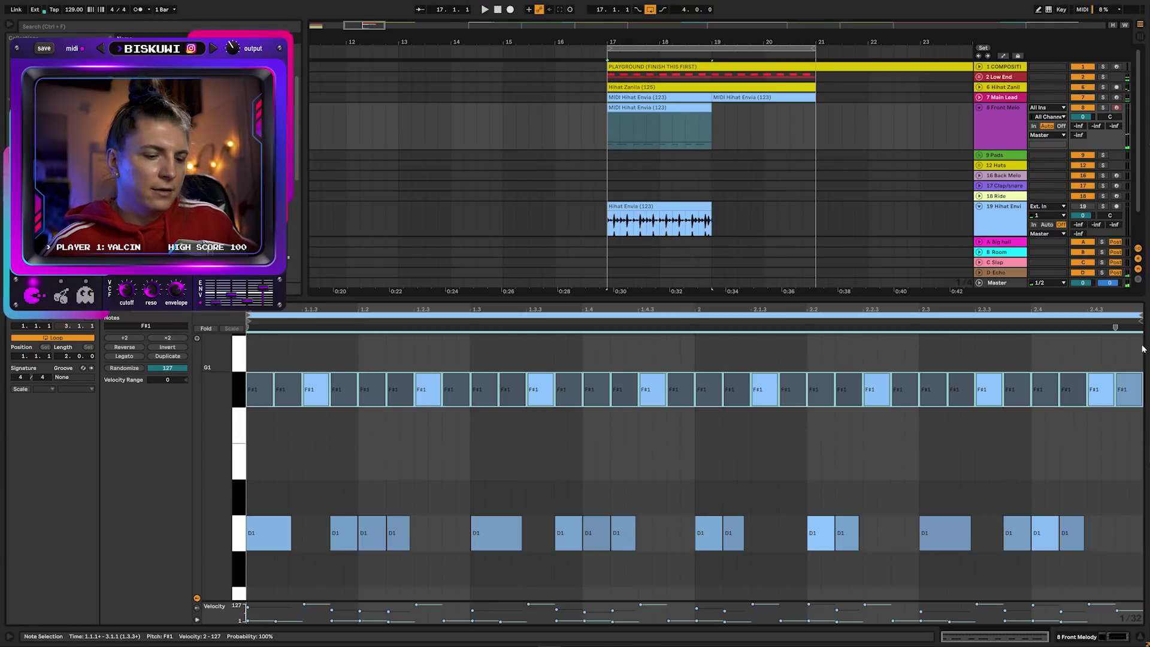
{"action": "key", "text": "Delete"}
{"action": "key", "text": "space"}
Vary the Front Melody pattern by lowering groups of D1 notes to B0 and C#1, and extend the clip across the four-bar loop
{"action": "left_click", "coordinate": [443, 312]}
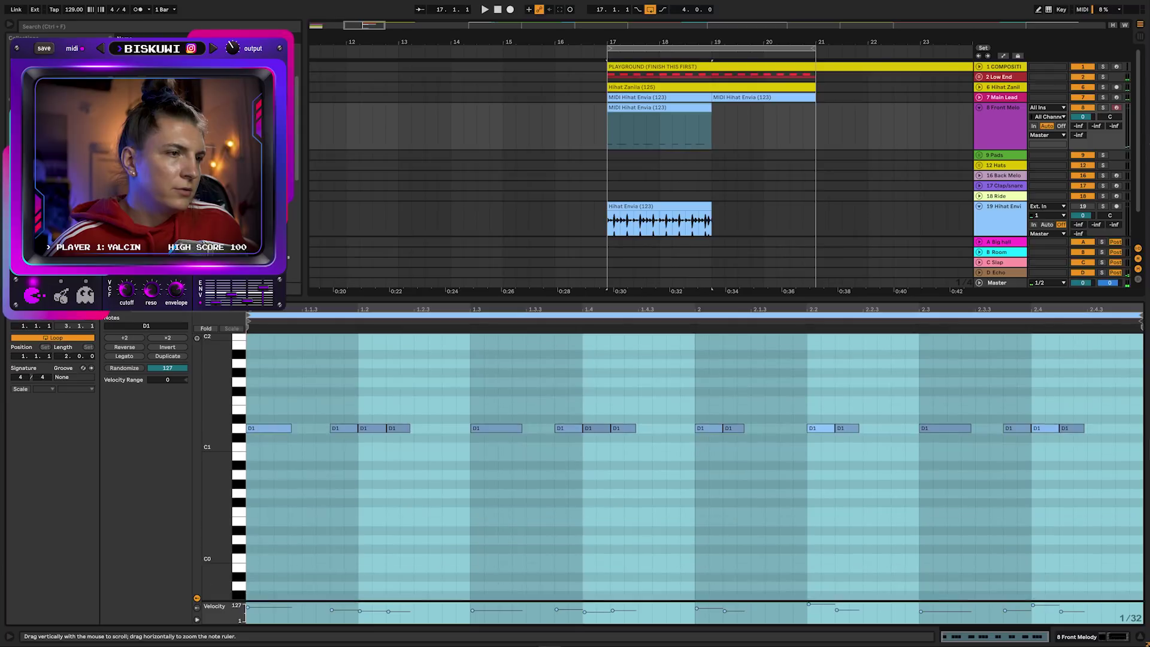
{"action": "left_click", "coordinate": [429, 500]}
{"action": "left_click_drag", "start_coordinate": [419, 411], "coordinate": [367, 447]}
{"action": "left_click_drag", "start_coordinate": [423, 399], "coordinate": [373, 434]}
{"action": "key", "text": "space"}
{"action": "key", "text": "ctrl+d"}
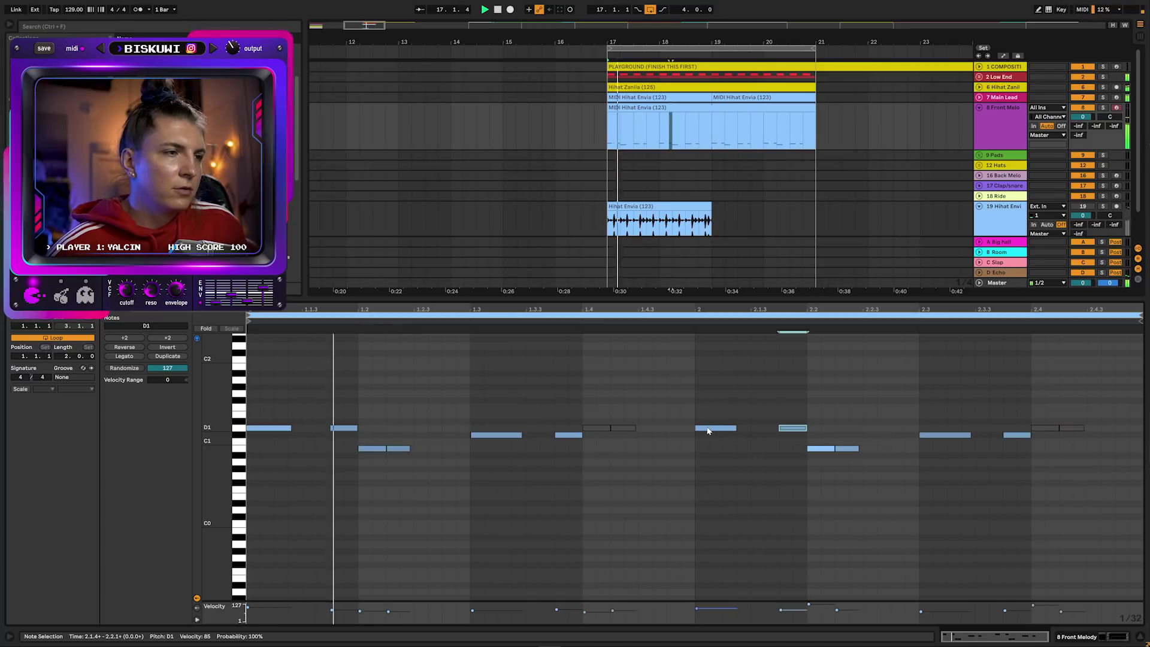
Reopen the Front Melody's Serum and adjust its filter cutoff while the loop plays
{"action": "key", "text": "shift+Tab"}
{"action": "left_click", "coordinate": [40, 527]}
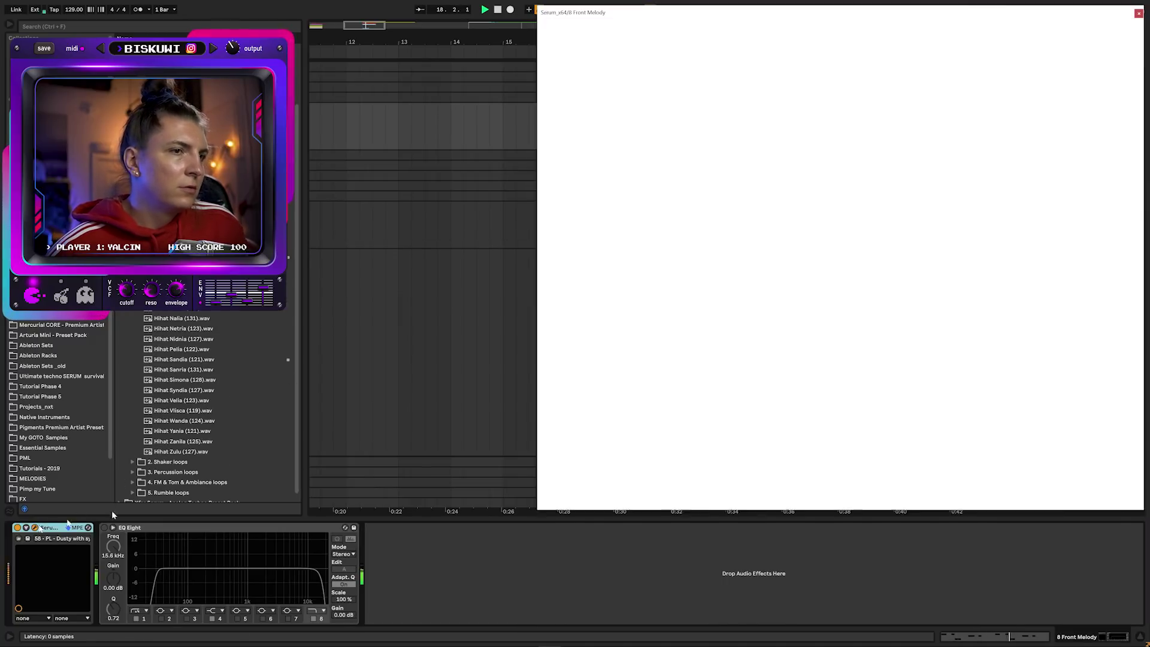
{"action": "mouse_move", "coordinate": [1062, 214]}
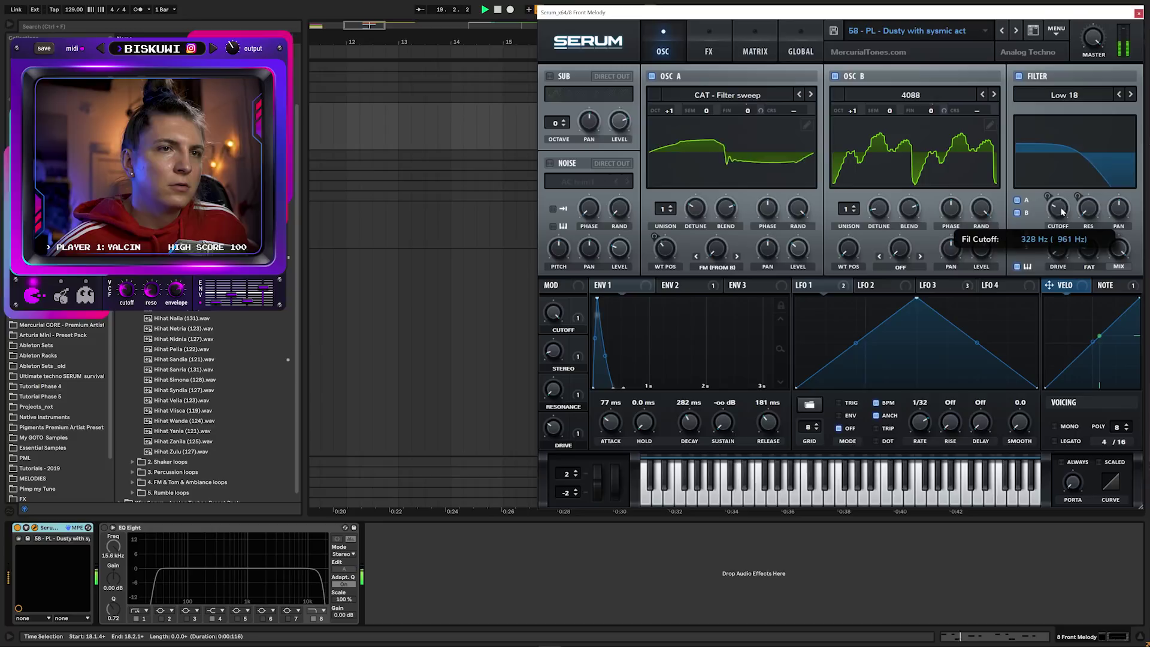
{"action": "scroll", "coordinate": [1062, 214], "scroll_direction": "down", "scroll_amount": 1}
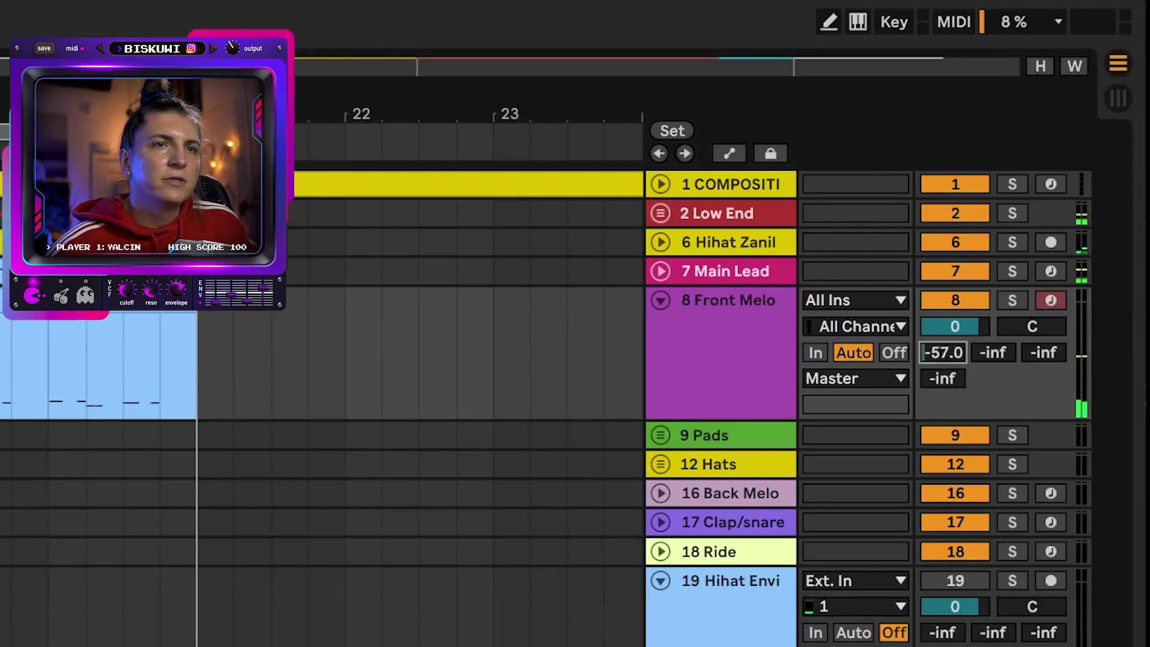
Solo the Front Melody and raise its send to return A, Big hall, to -1.0 dB
{"action": "left_click_drag", "start_coordinate": [943, 353], "coordinate": [943, 323]}
{"action": "left_click", "coordinate": [1013, 301]}
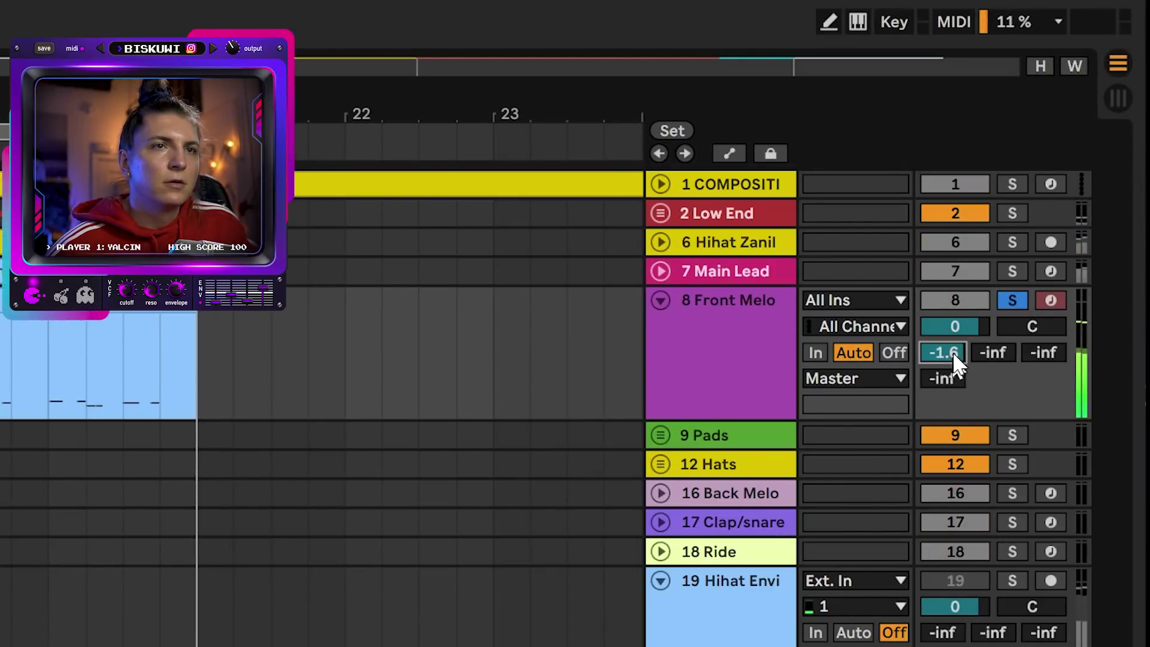
{"action": "left_click_drag", "start_coordinate": [949, 352], "coordinate": [949, 347]}
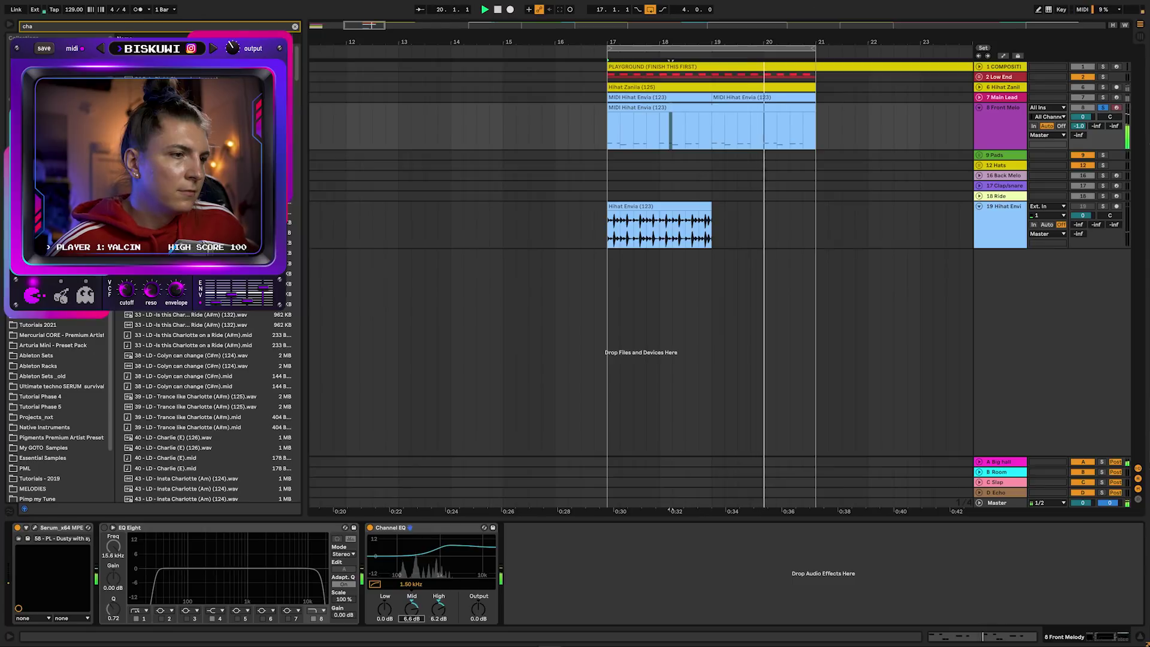
Set the Front Melody's Channel EQ to low -7.1 dB, mid 0.8 dB and high 1.9 dB, and collapse the track
{"action": "left_click_drag", "start_coordinate": [411, 617], "coordinate": [410, 623]}
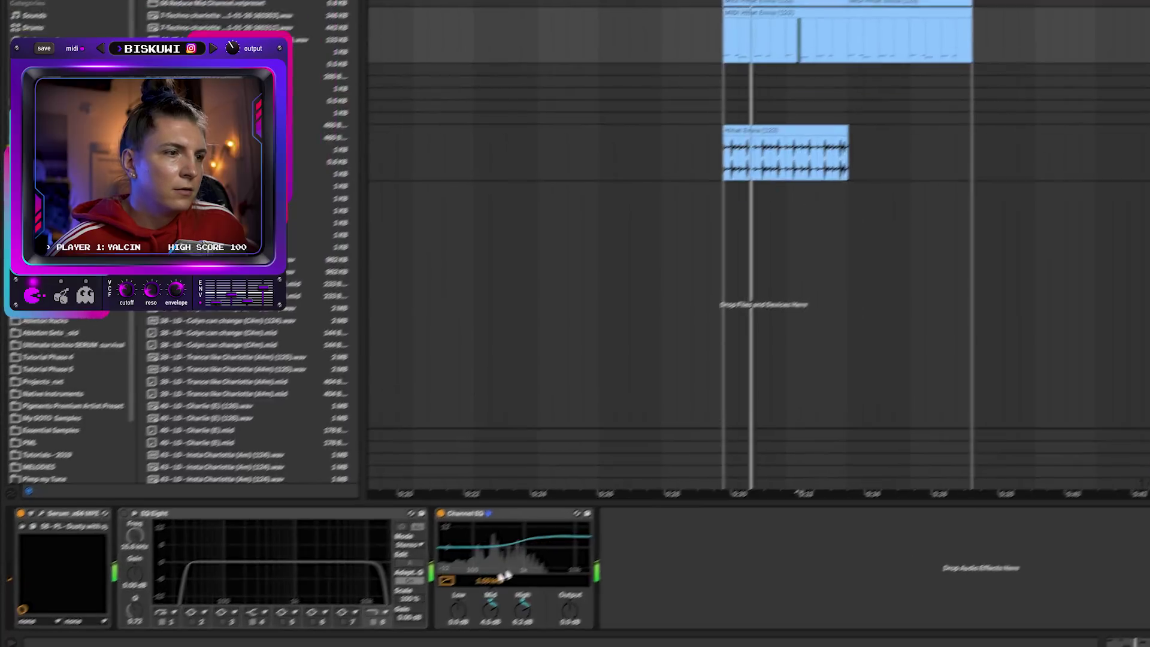
{"action": "left_click_drag", "start_coordinate": [505, 576], "coordinate": [505, 581]}
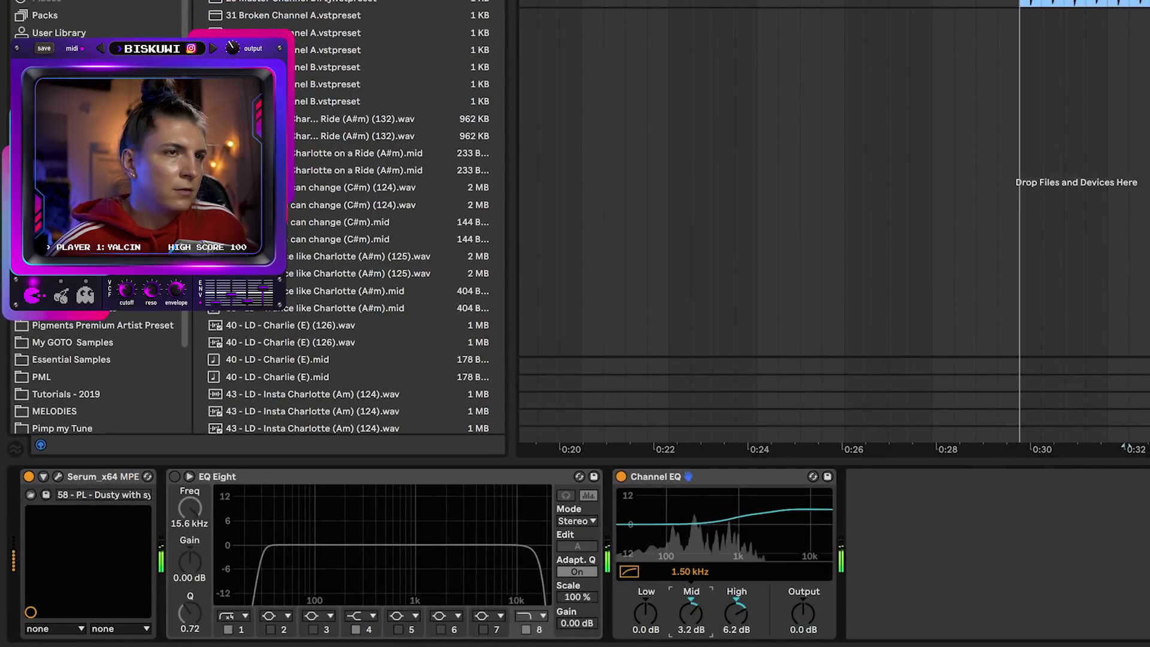
{"action": "left_click_drag", "start_coordinate": [646, 612], "coordinate": [645, 621]}
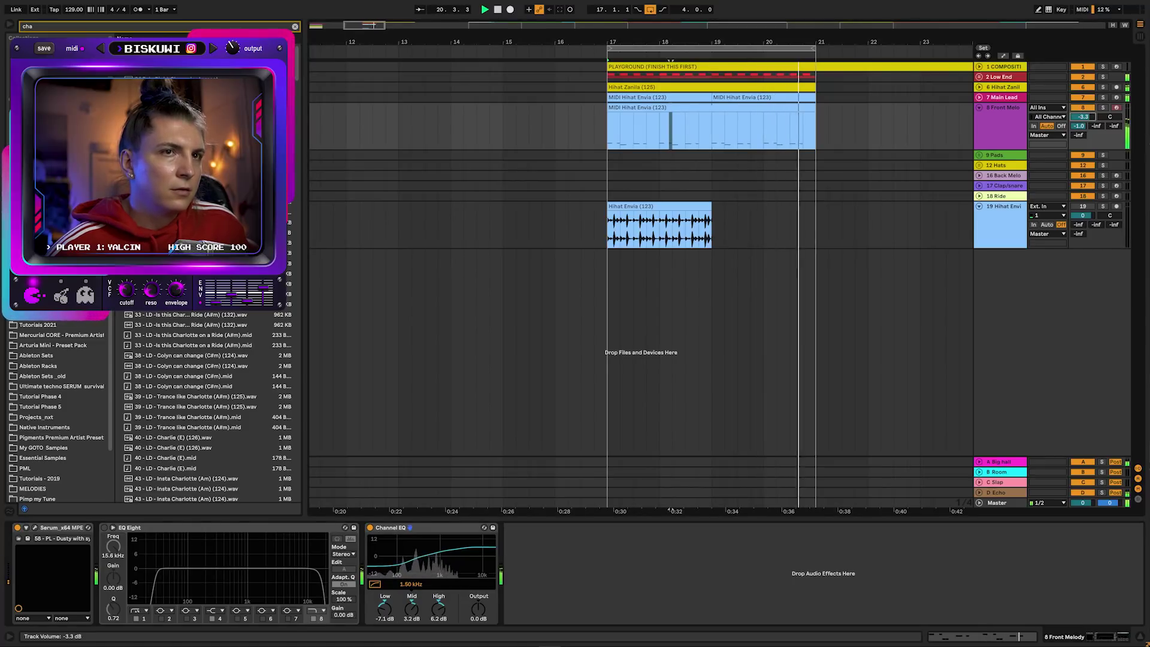
{"action": "left_click_drag", "start_coordinate": [411, 608], "coordinate": [411, 617]}
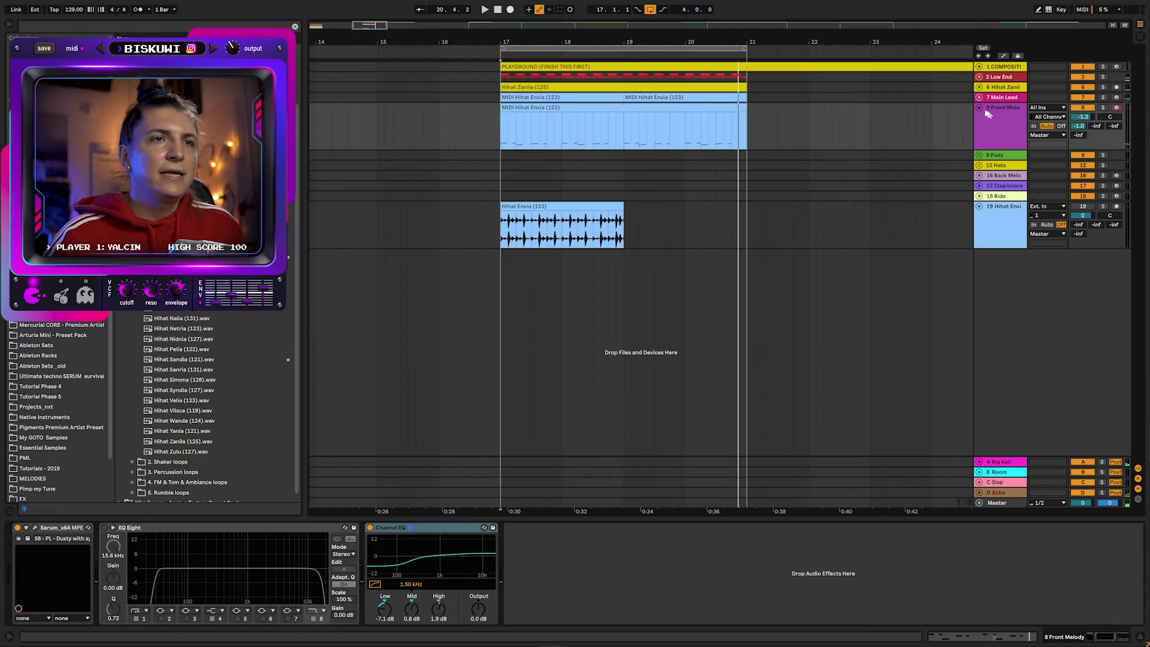
{"action": "left_click", "coordinate": [982, 108]}
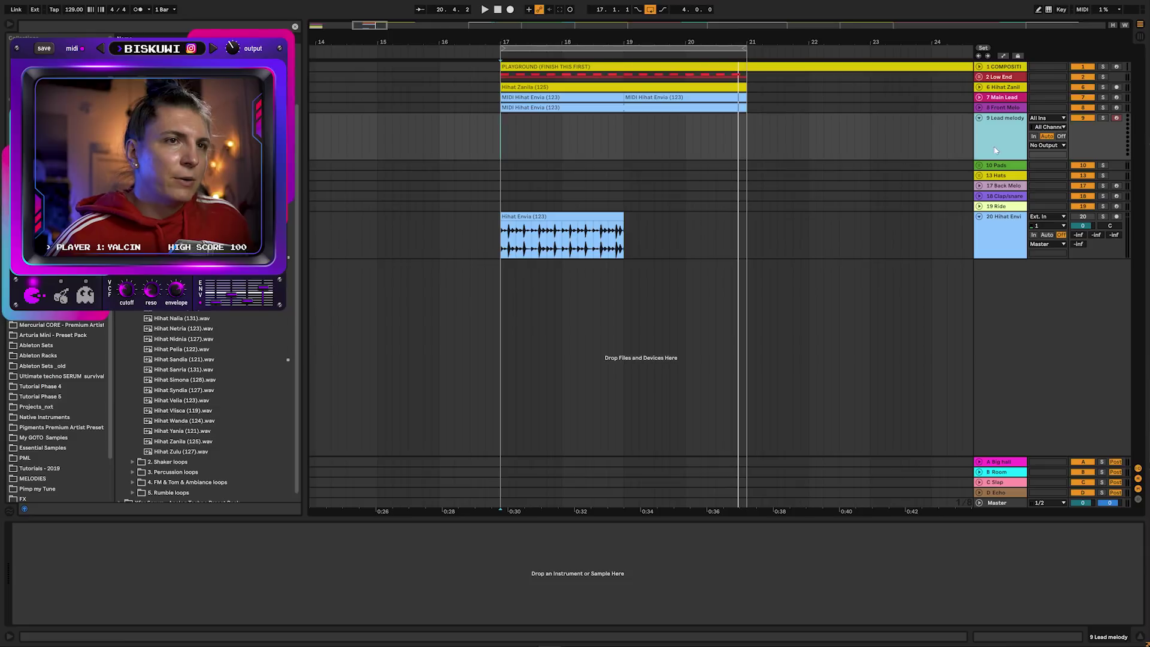
Search the browser for Serum, load it onto the Lead melody track and reposition its window
{"action": "key", "text": "ctrl+f"}
{"action": "type", "text": "serum"}
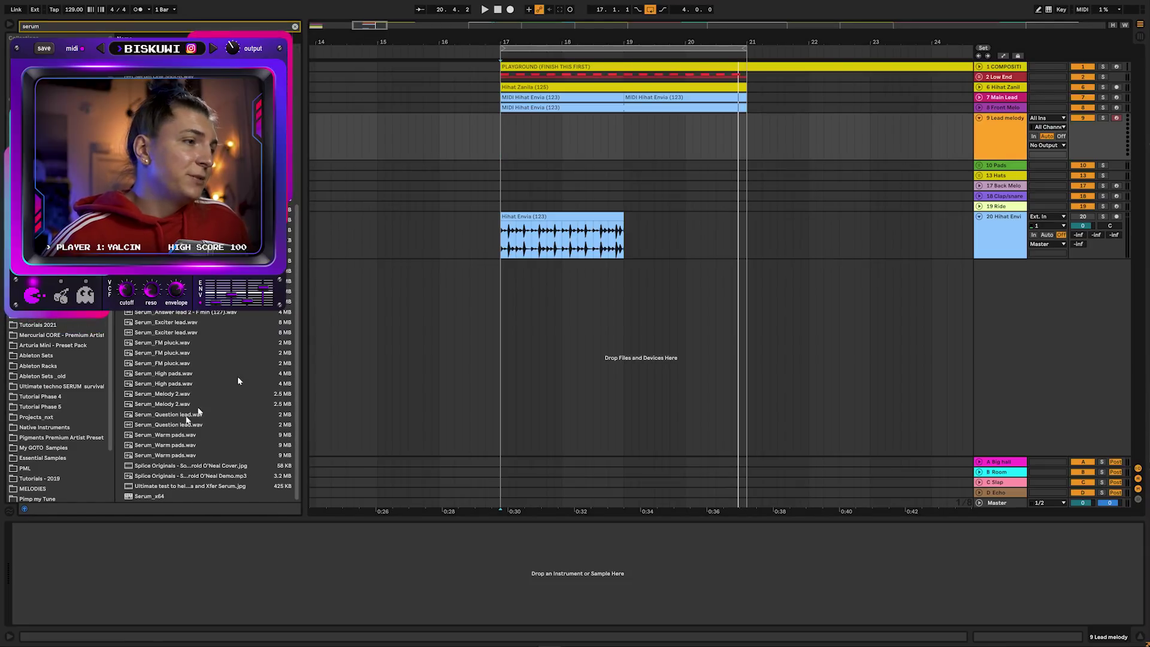
{"action": "left_click_drag", "start_coordinate": [870, 266], "coordinate": [1022, 139]}
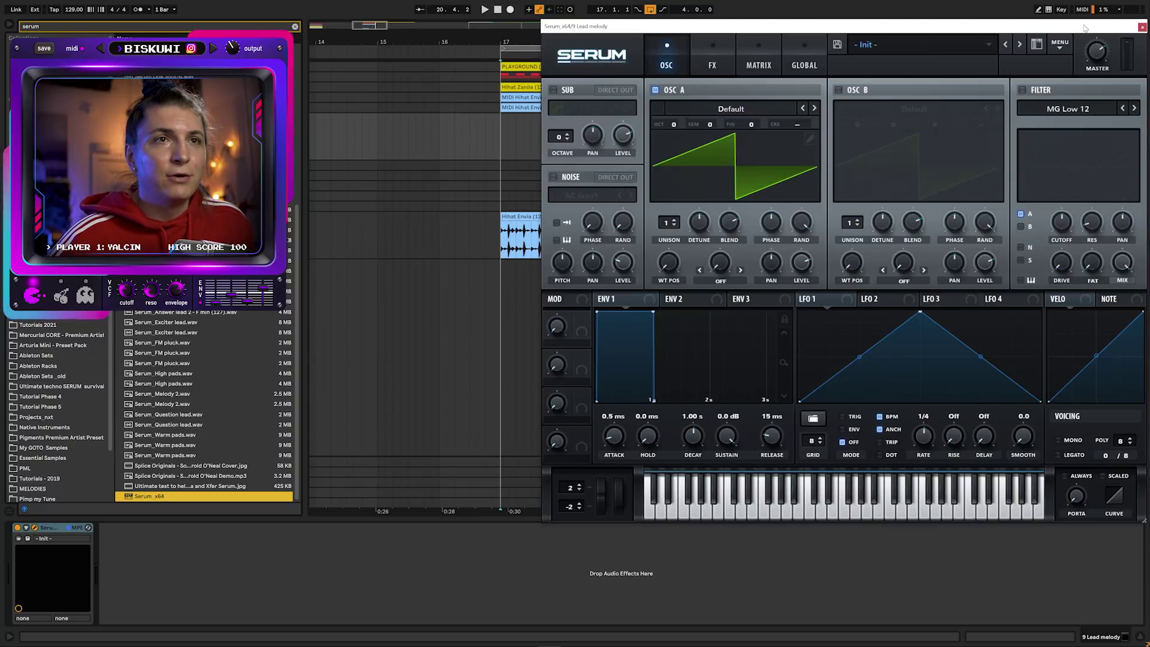
{"action": "left_click_drag", "start_coordinate": [1084, 27], "coordinate": [1083, 12]}
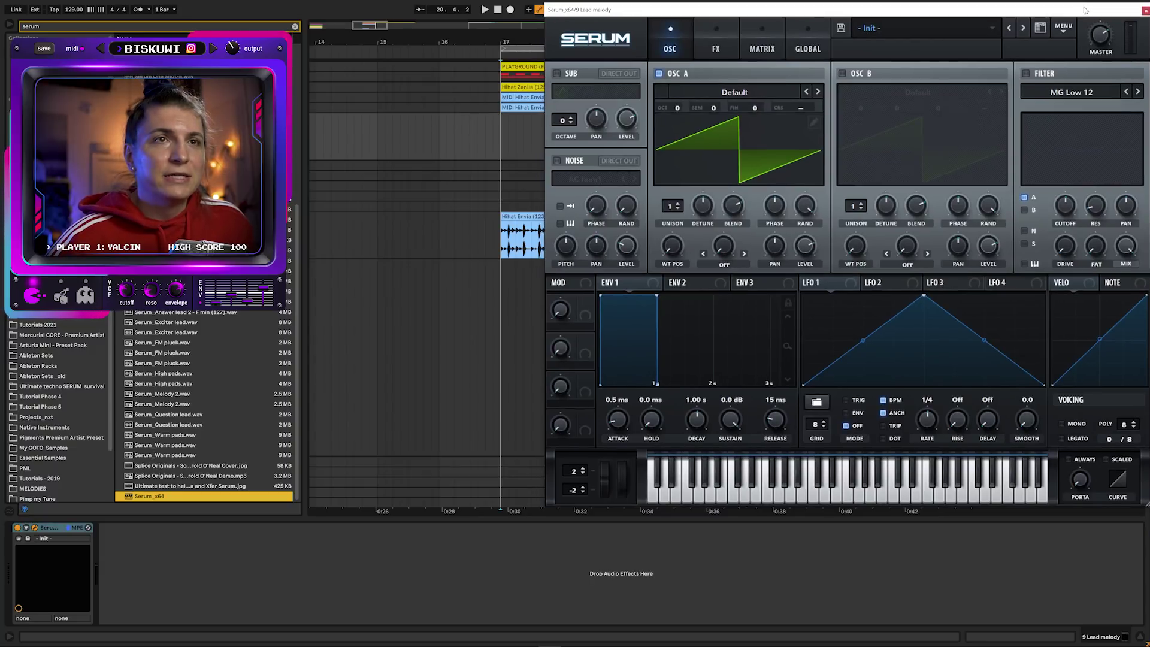
Audition the Analog Techno lead presets from number 26 onward, keep "35 - LD - Spectre down the gate" and close Serum
{"action": "left_click", "coordinate": [891, 33]}
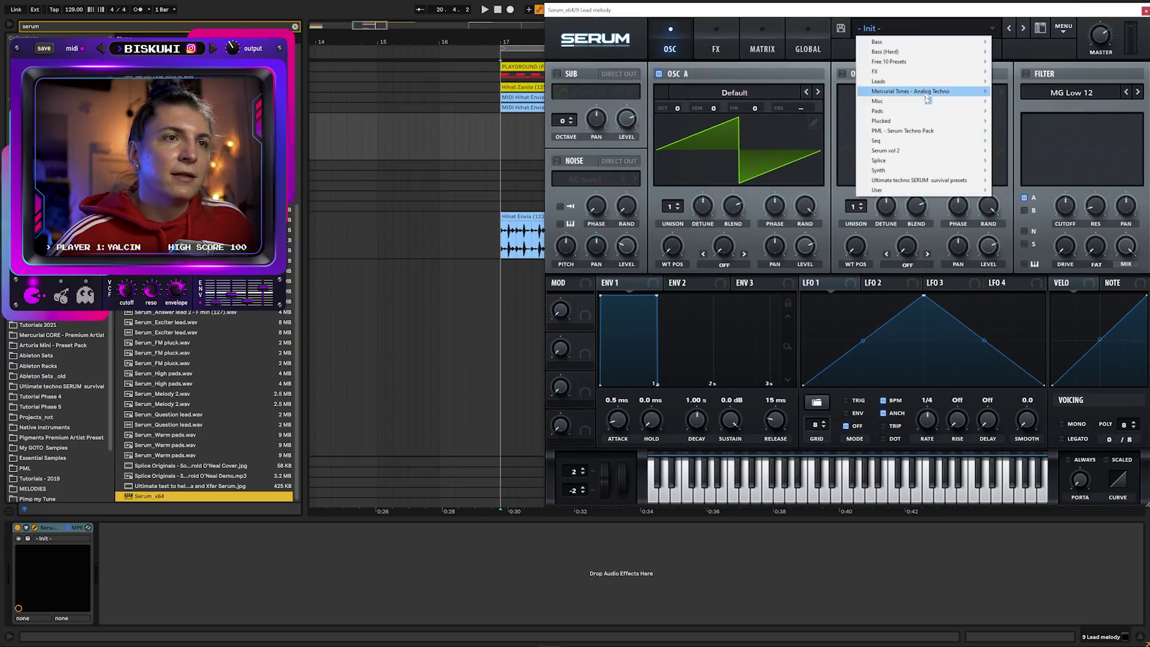
{"action": "mouse_move", "coordinate": [927, 94]}
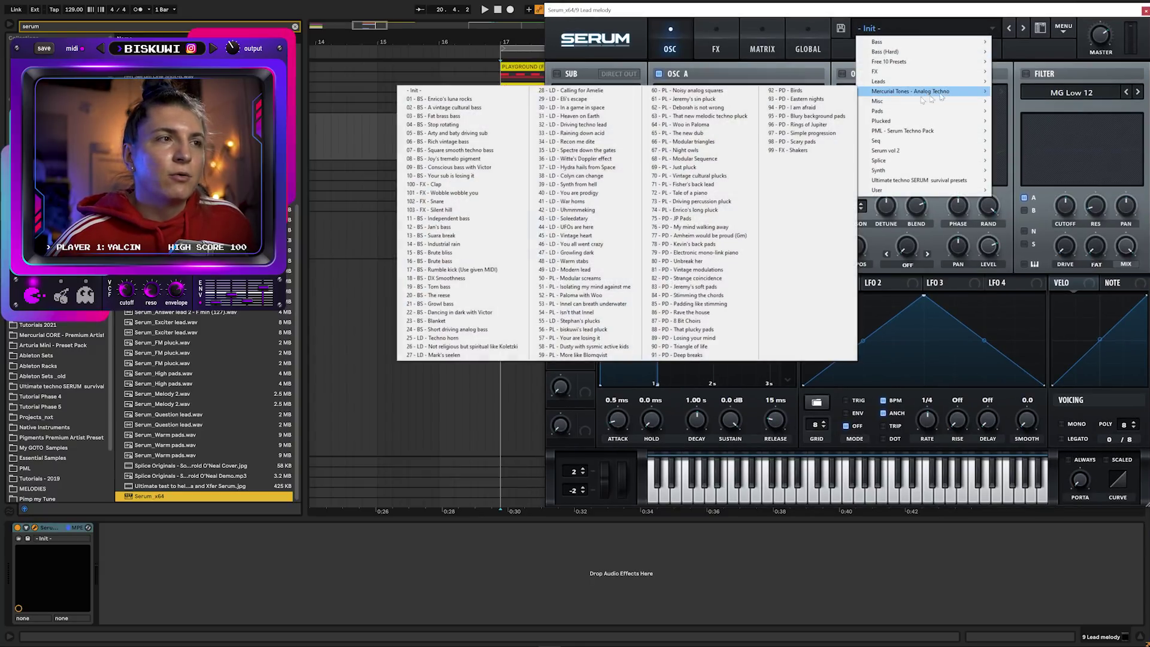
{"action": "left_click", "coordinate": [482, 329]}
{"action": "left_click", "coordinate": [1022, 28]}
{"action": "left_click", "coordinate": [1022, 28]}
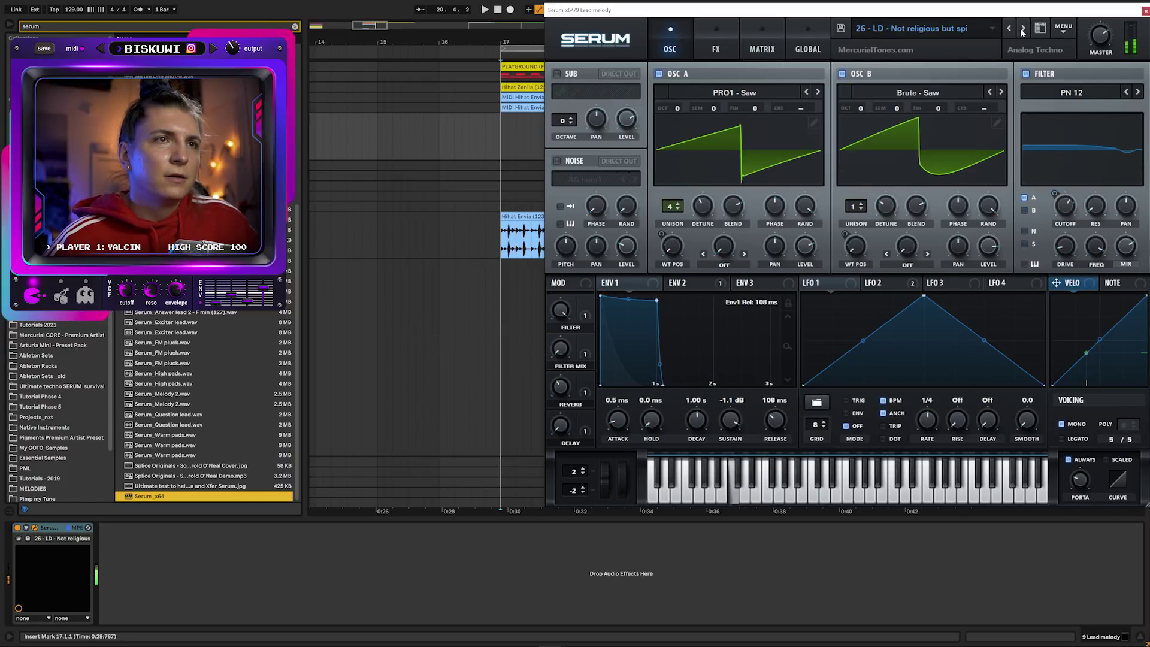
{"action": "left_click", "coordinate": [1022, 28]}
{"action": "left_click", "coordinate": [1022, 28]}
{"action": "left_click", "coordinate": [1022, 28]}
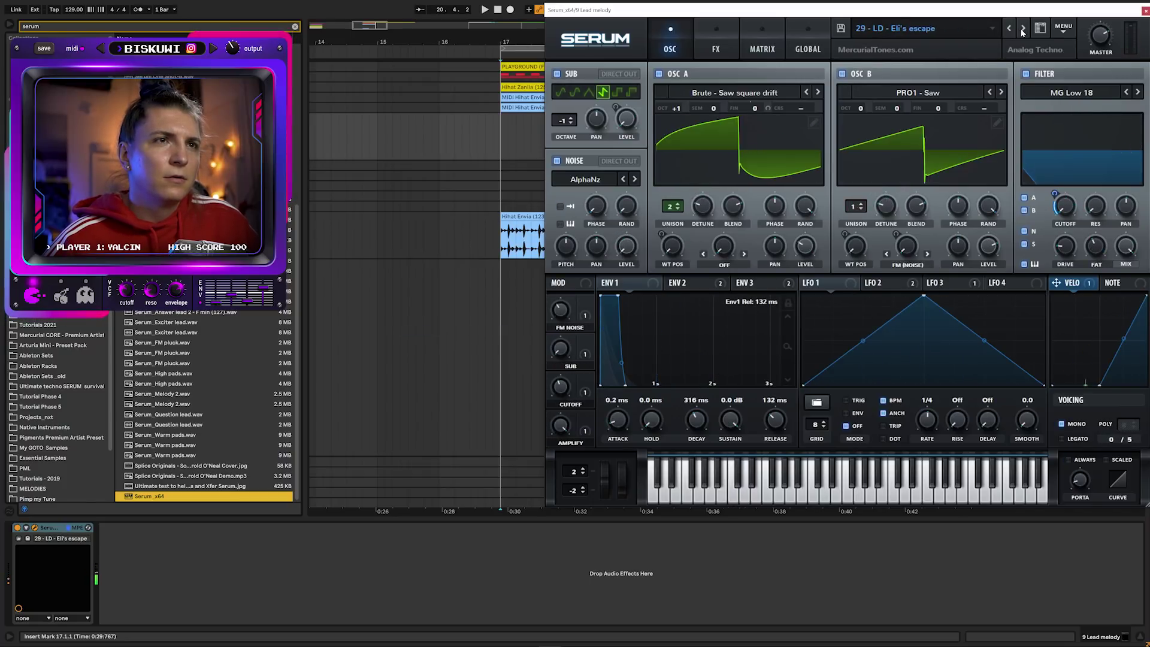
{"action": "left_click", "coordinate": [1022, 28]}
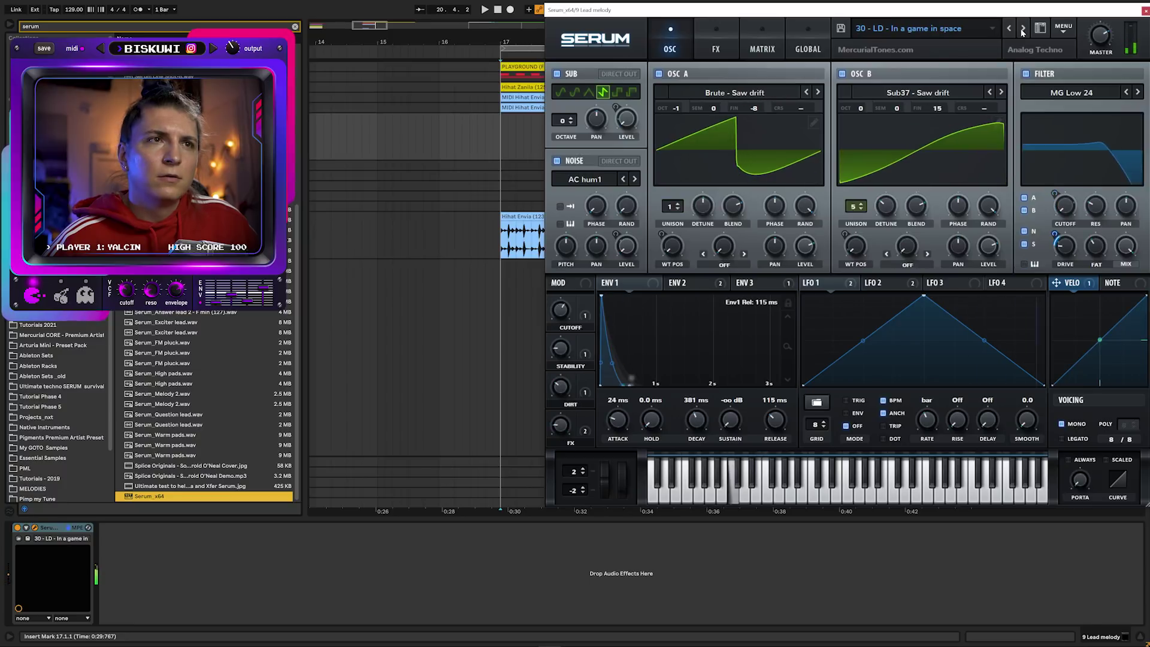
{"action": "left_click", "coordinate": [1022, 28]}
{"action": "left_click", "coordinate": [1022, 28]}
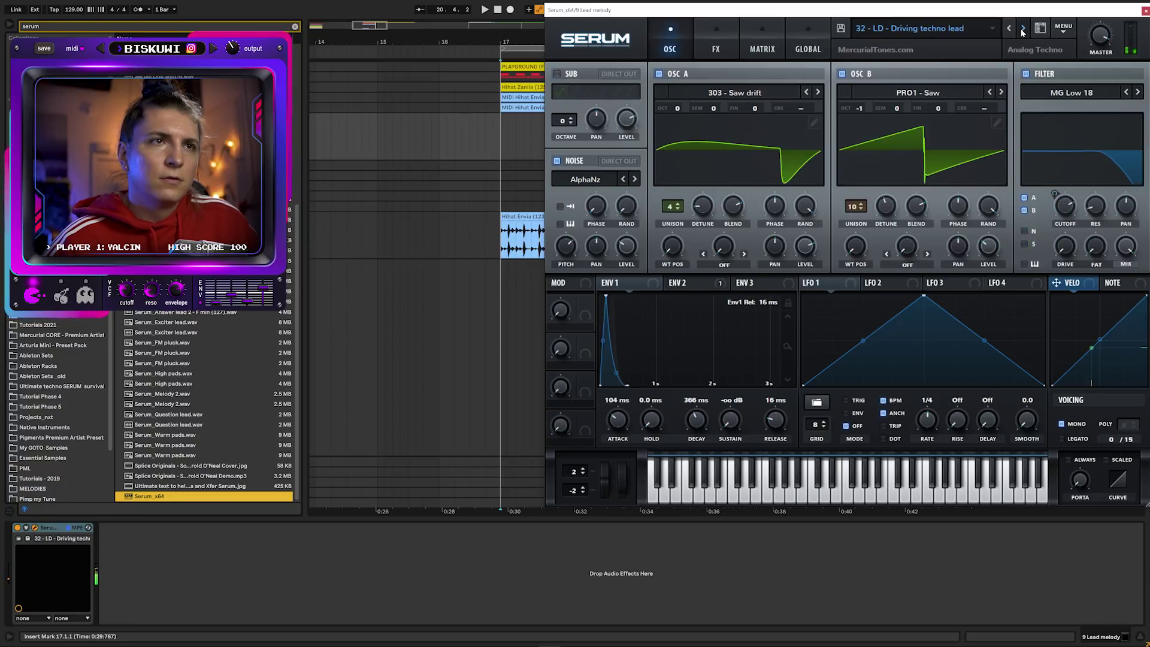
{"action": "left_click", "coordinate": [1022, 29]}
{"action": "left_click", "coordinate": [1022, 28]}
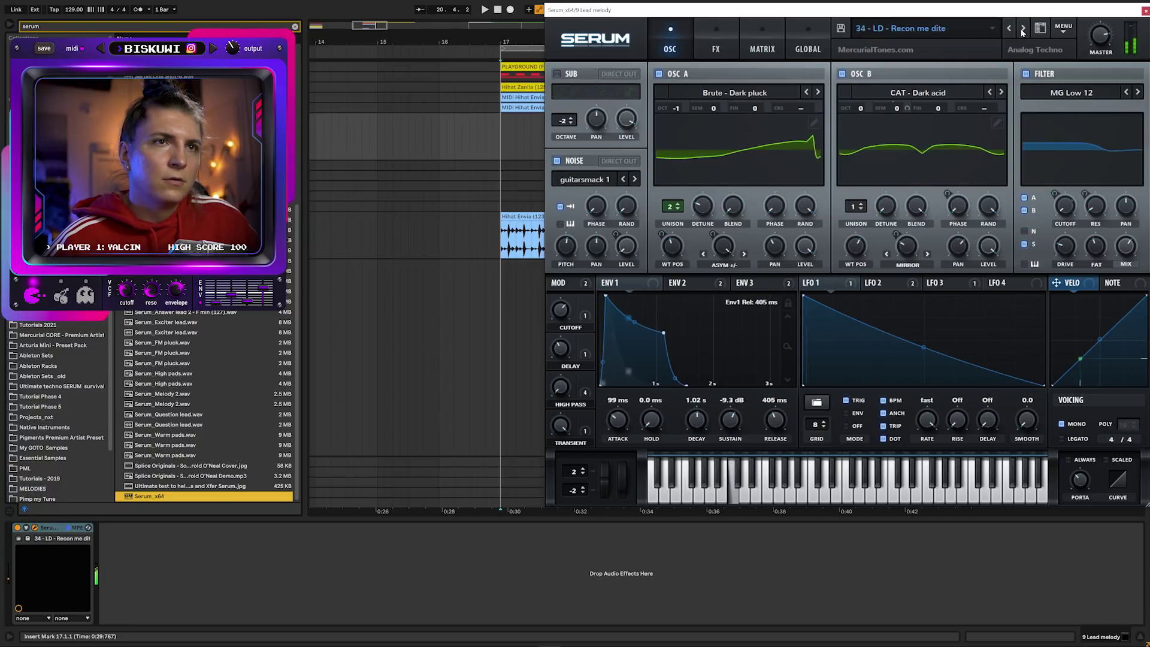
{"action": "left_click", "coordinate": [1022, 28]}
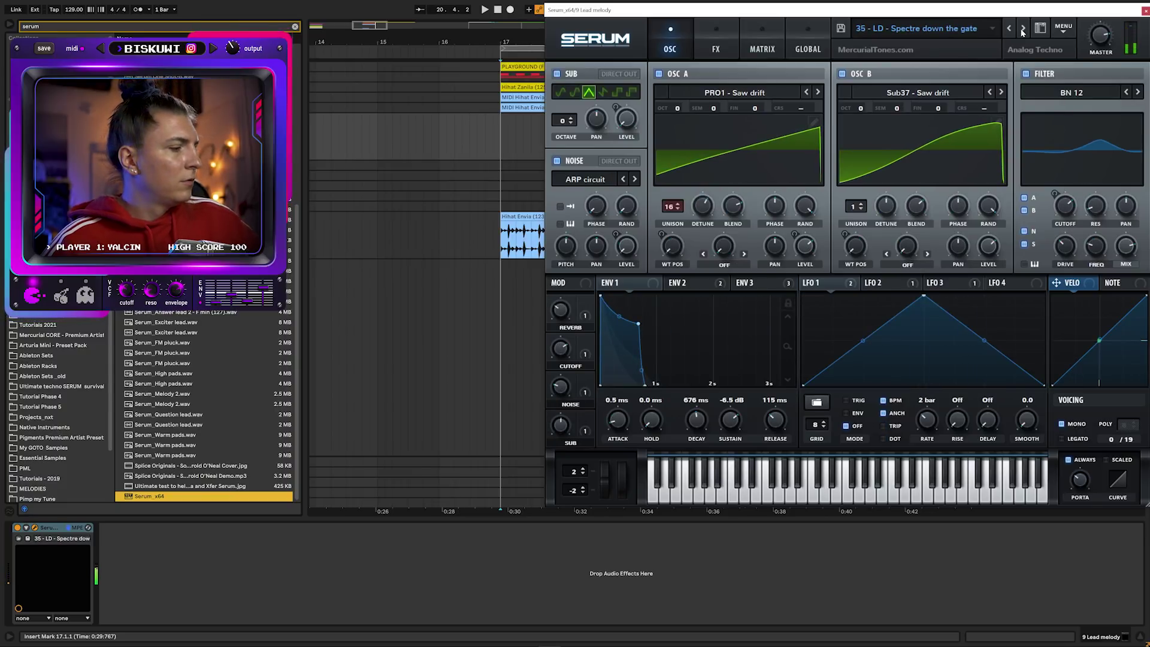
{"action": "left_click", "coordinate": [1144, 11]}
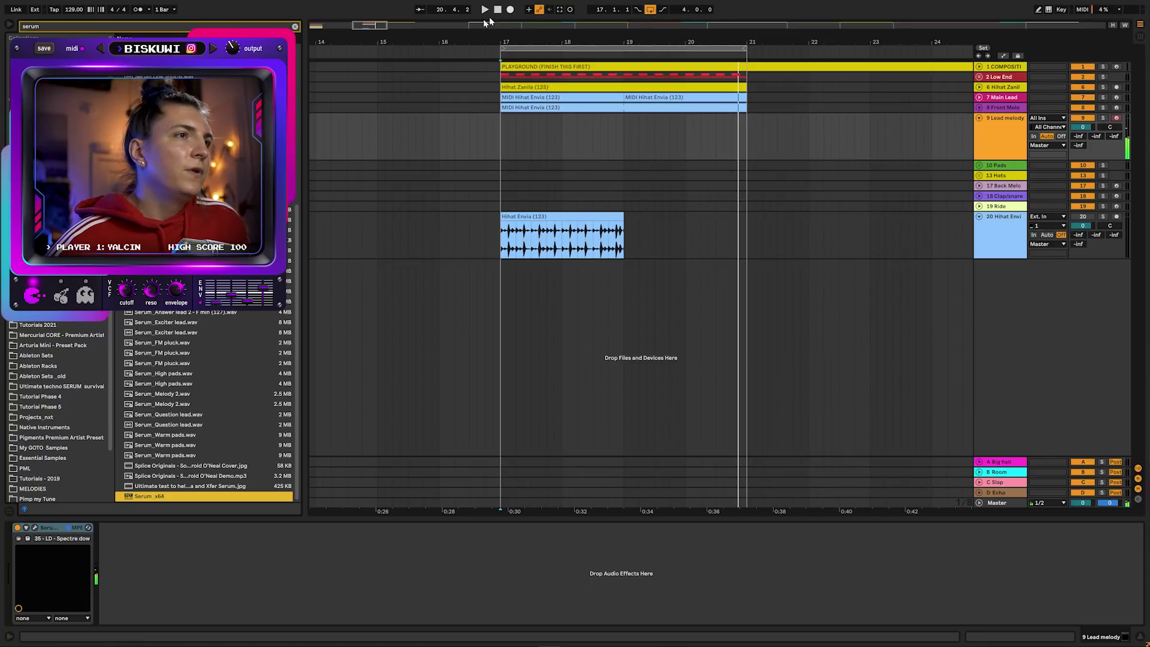
Paste the lead MIDI clip onto the Lead melody track at bar 17, delete the unwanted parts and play it with the loop
{"action": "key", "text": "ctrl+v"}
{"action": "key", "text": "Delete"}
{"action": "left_click_drag", "start_coordinate": [493, 510], "coordinate": [367, 607]}
{"action": "key", "text": "Delete"}
{"action": "key", "text": "space"}
{"action": "scroll", "coordinate": [676, 411], "scroll_direction": "down", "scroll_amount": 3}
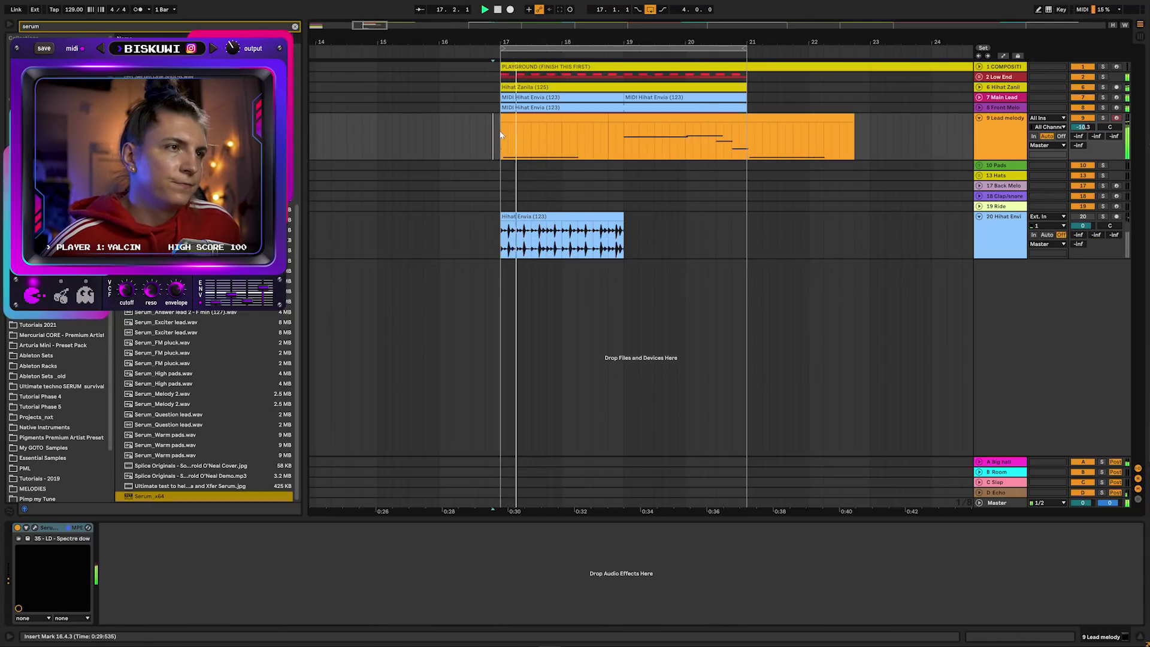
Select bars 19 to 21 of the Lead melody clip and set the track's send to return A to -14.2 dB
{"action": "left_click", "coordinate": [745, 119]}
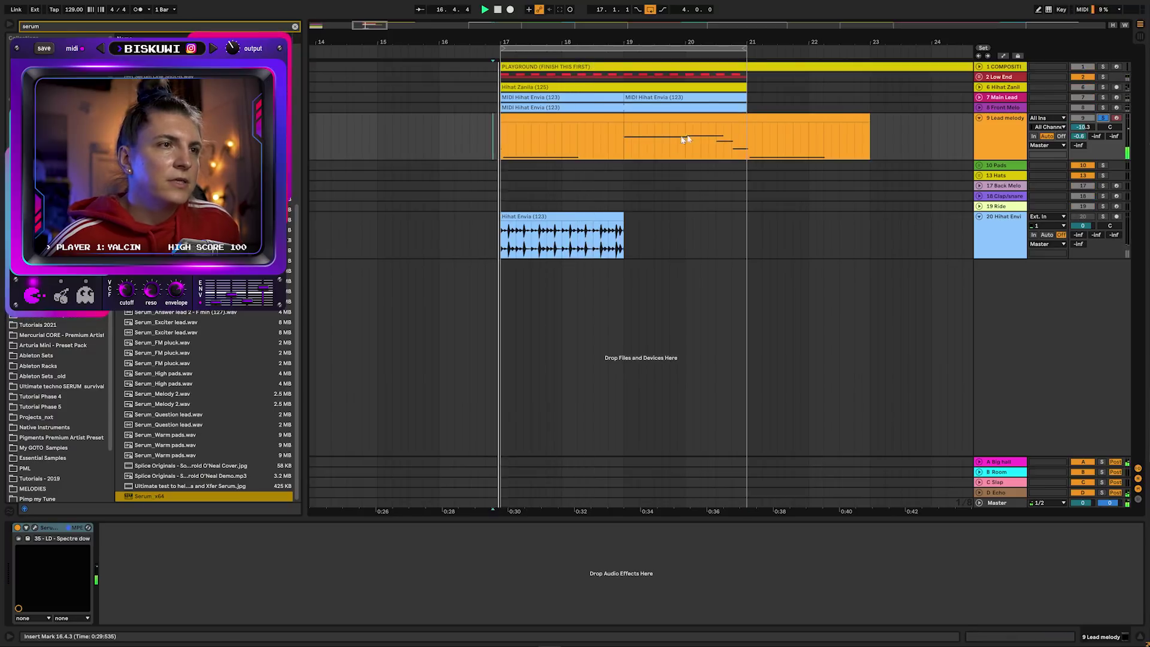
{"action": "left_click", "coordinate": [624, 167]}
{"action": "left_click_drag", "start_coordinate": [1079, 136], "coordinate": [1078, 183]}
Group the Lead melody's Serum into an Instrument Rack, duplicate its chain and open the duplicate chain's Serum
{"action": "left_click", "coordinate": [34, 528]}
{"action": "left_click", "coordinate": [34, 527]}
{"action": "left_click", "coordinate": [62, 528]}
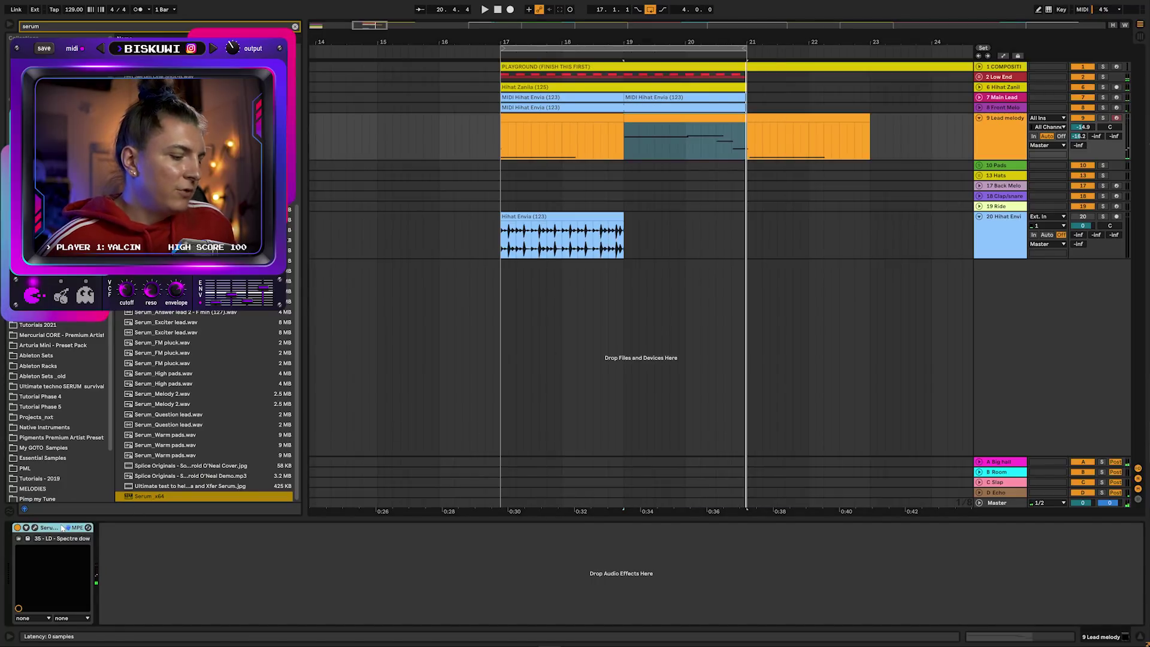
{"action": "key", "text": "ctrl+g"}
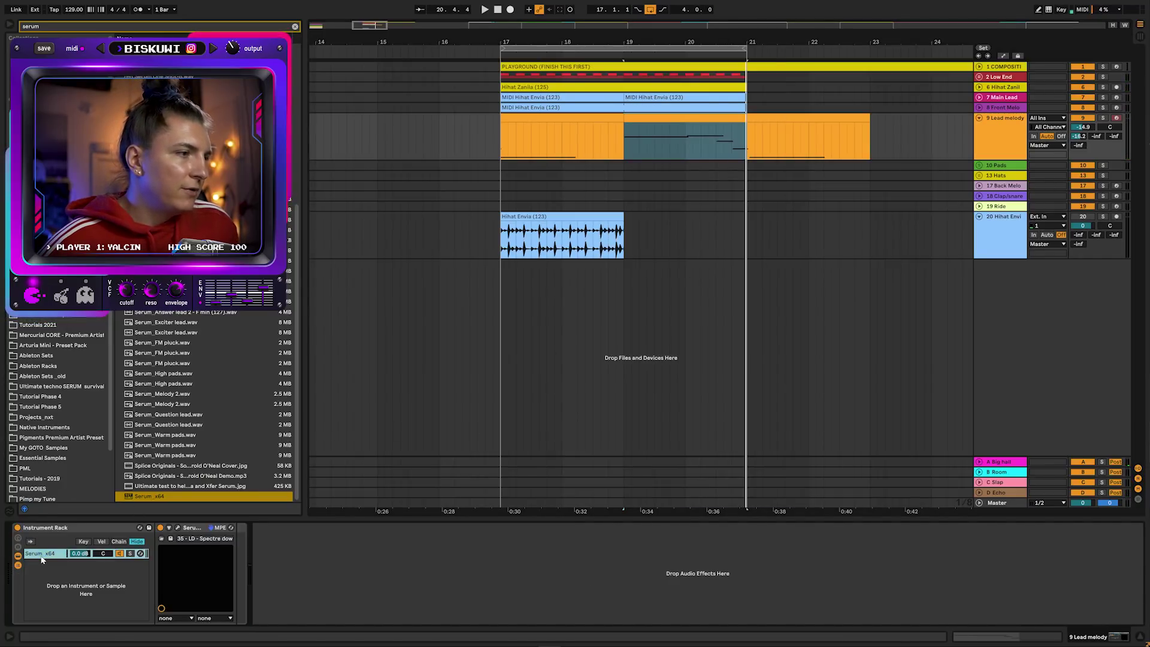
{"action": "key", "text": "ctrl+d"}
{"action": "left_click", "coordinate": [43, 556]}
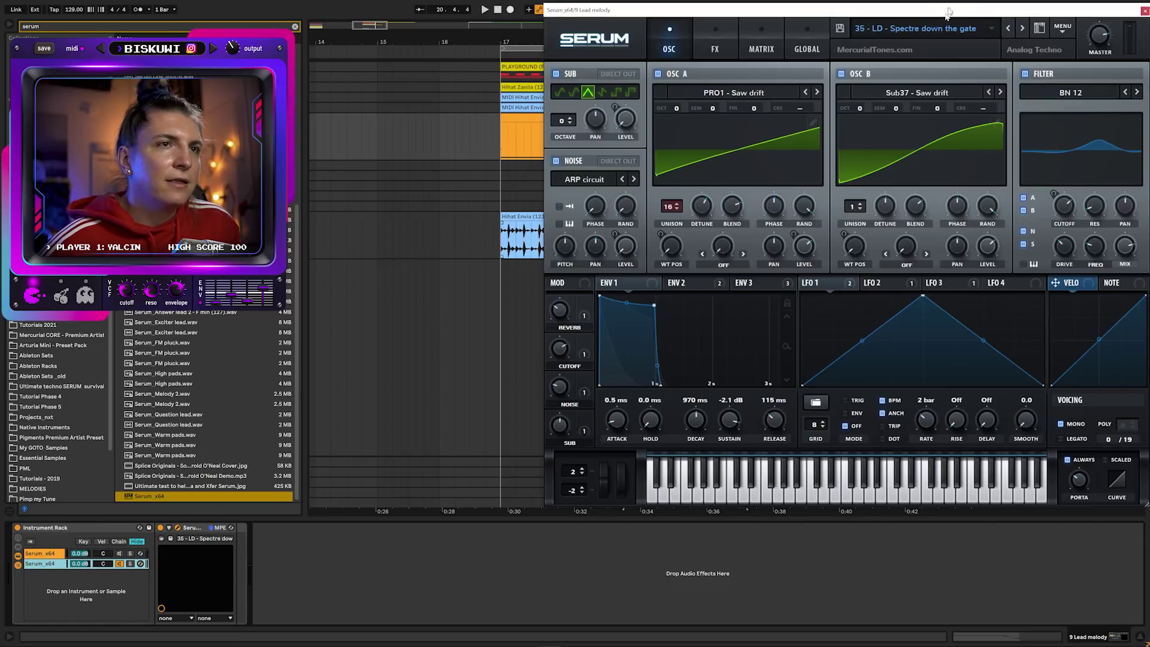
Load the Analog Techno preset "39 - LD - Synth from hell" in the duplicate chain's Serum and close the plug-in window
{"action": "left_click", "coordinate": [944, 28]}
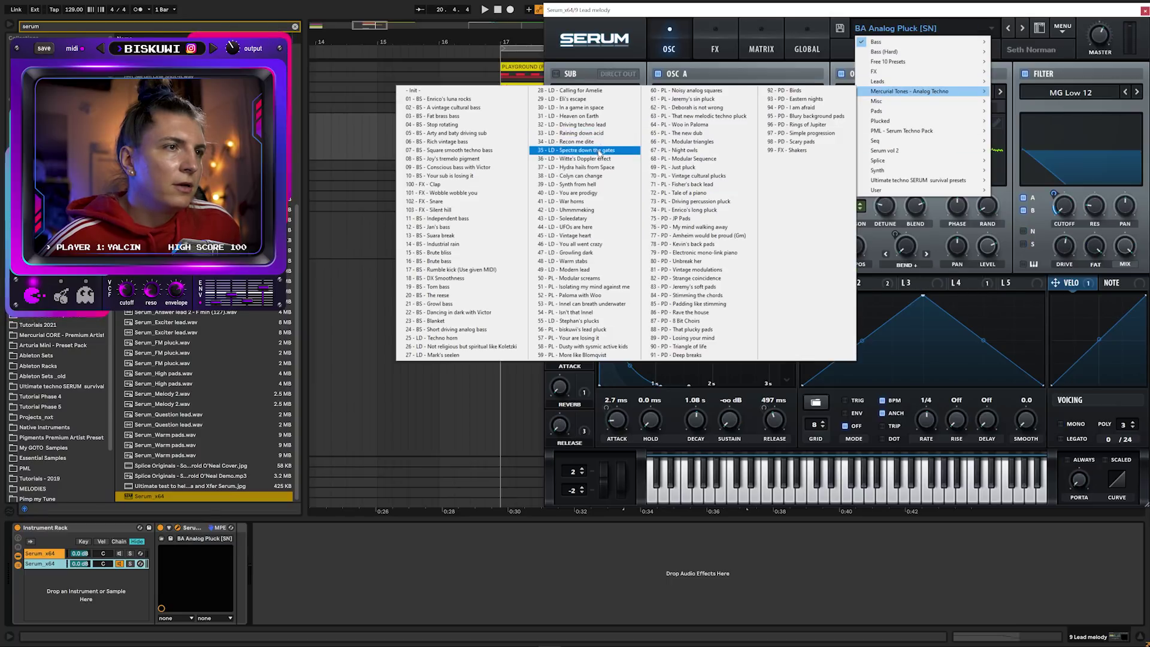
{"action": "left_click", "coordinate": [598, 184]}
{"action": "key", "text": "ctrl+alt+p"}
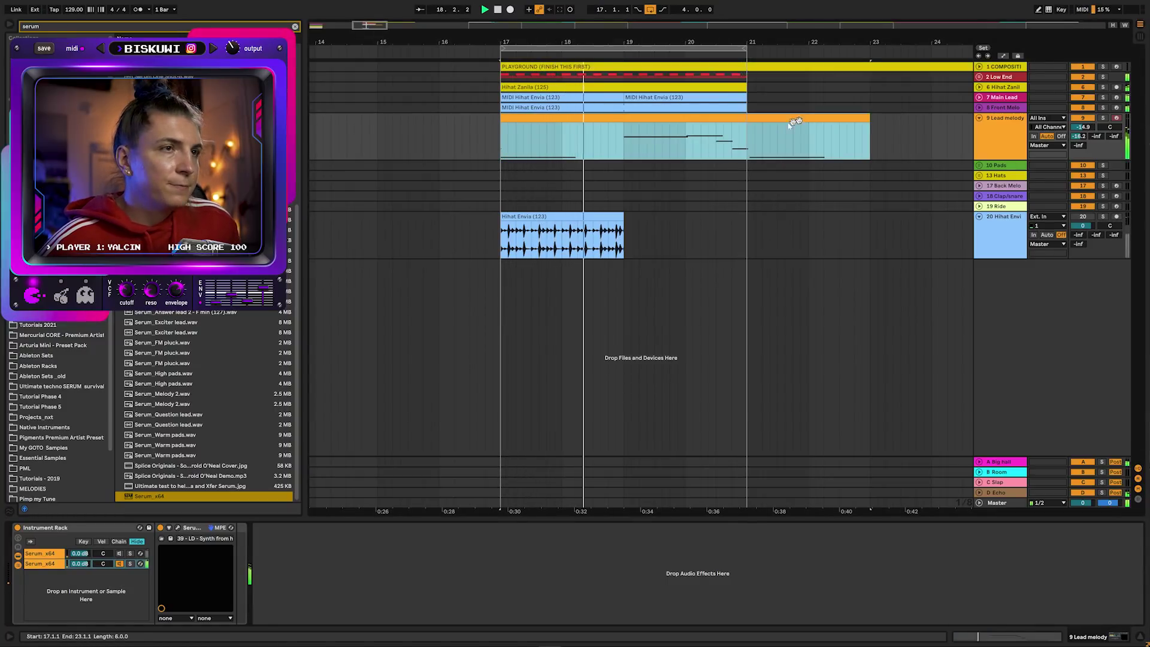
Revise the closing notes of the Lead melody clip, lower its long note at bar 5 to F#1, and play the loop
{"action": "double_click", "coordinate": [807, 118]}
{"action": "left_click_drag", "start_coordinate": [925, 437], "coordinate": [860, 554]}
{"action": "left_click_drag", "start_coordinate": [835, 436], "coordinate": [796, 501]}
{"action": "left_click_drag", "start_coordinate": [840, 487], "coordinate": [831, 505]}
{"action": "key", "text": "space"}
{"action": "left_click", "coordinate": [930, 479]}
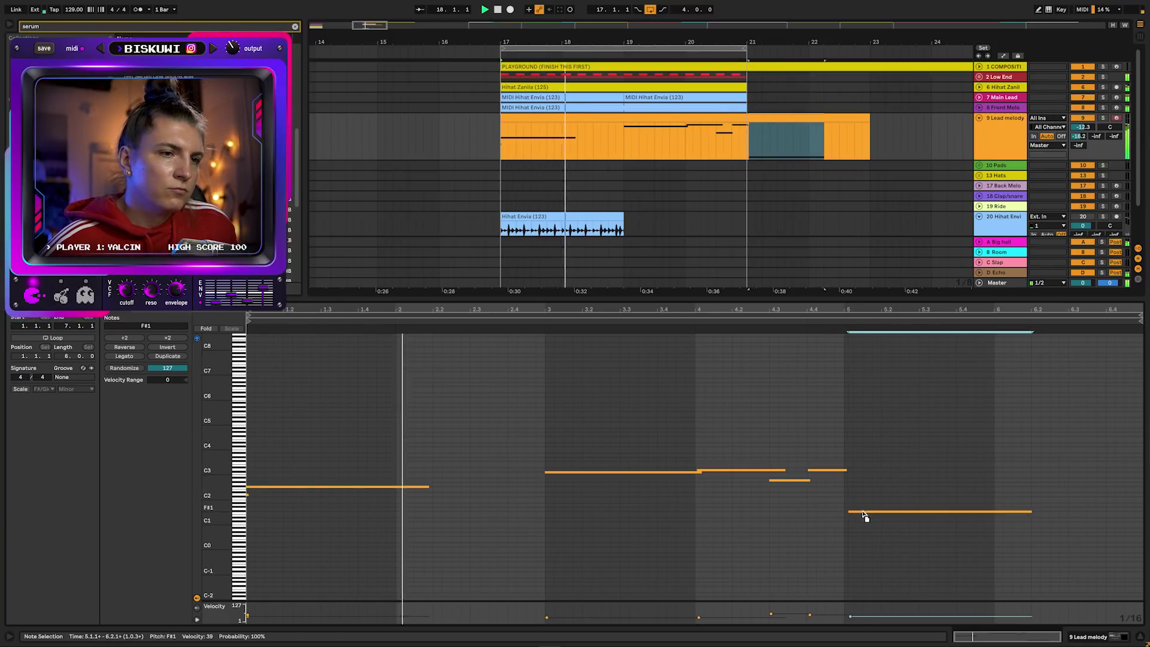
Solo the Lead melody track, set its send to return A to -20.0 dB, and listen with the second chain's Serum open
{"action": "left_click", "coordinate": [1100, 122]}
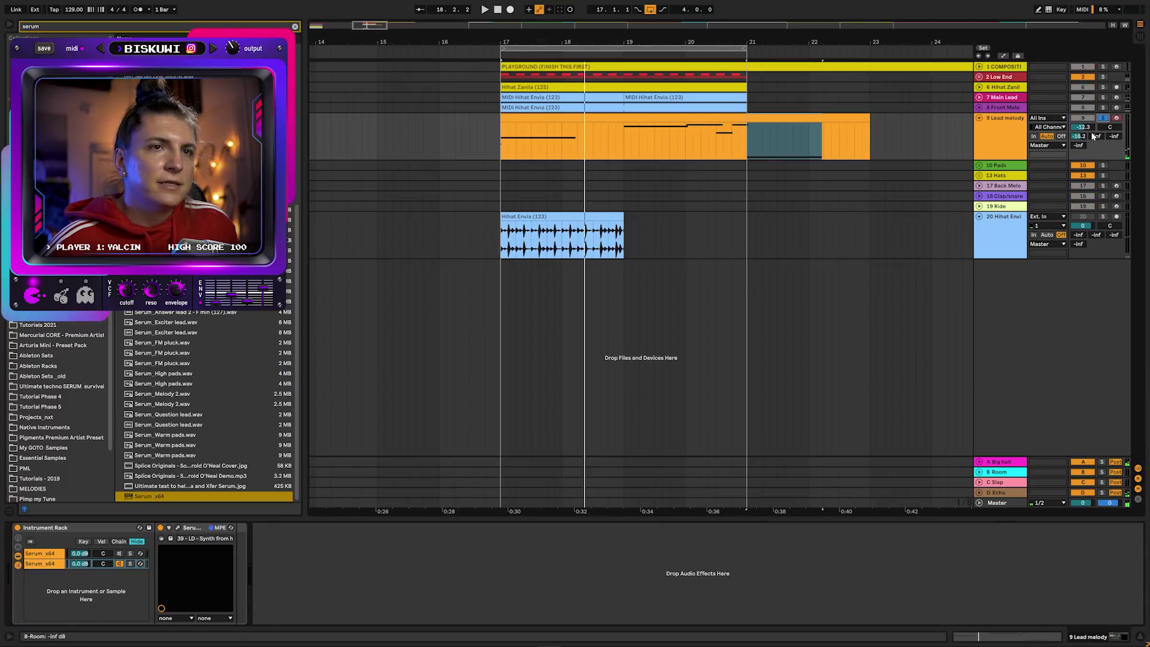
{"action": "key", "text": "space"}
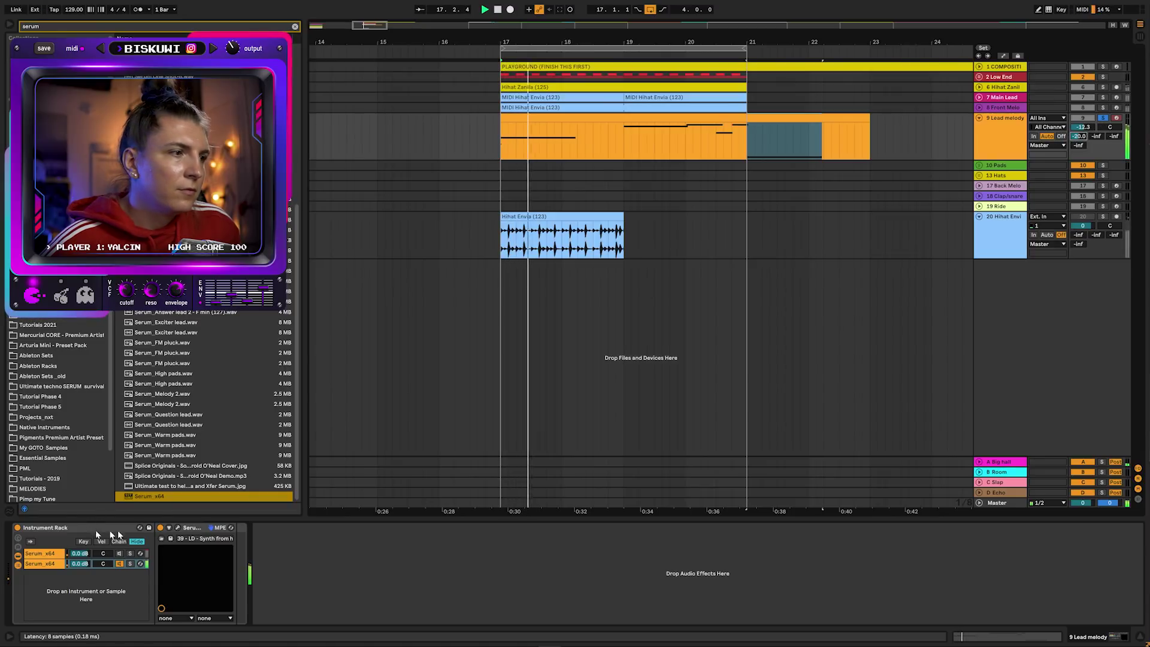
{"action": "left_click", "coordinate": [177, 528]}
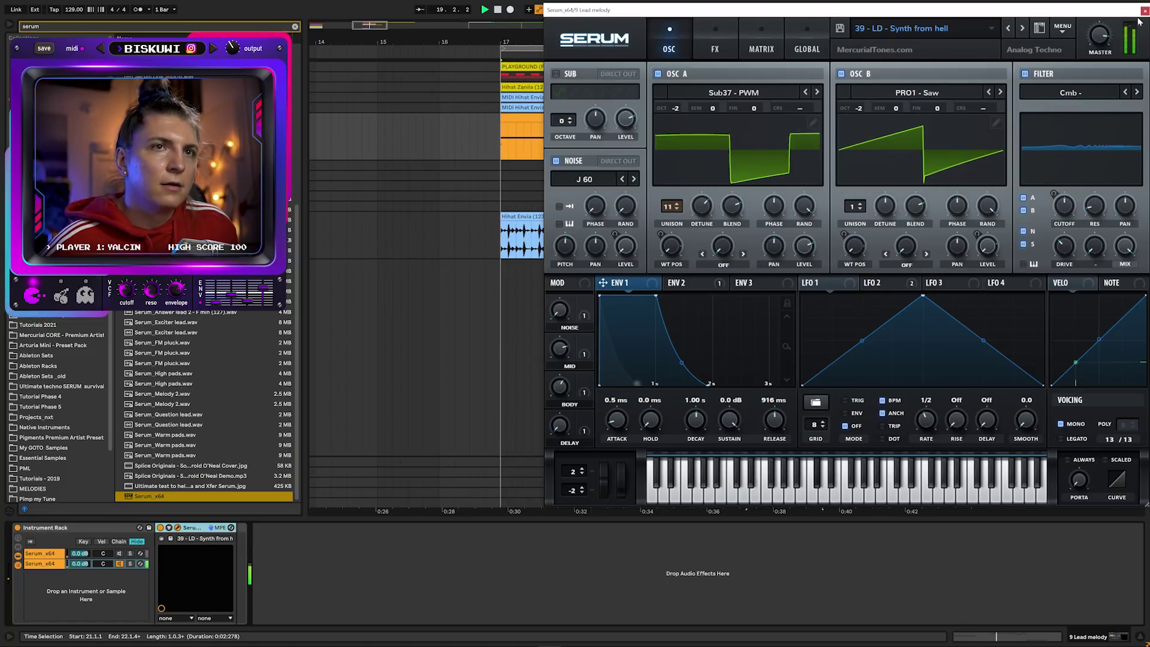
{"action": "mouse_move", "coordinate": [1105, 34]}
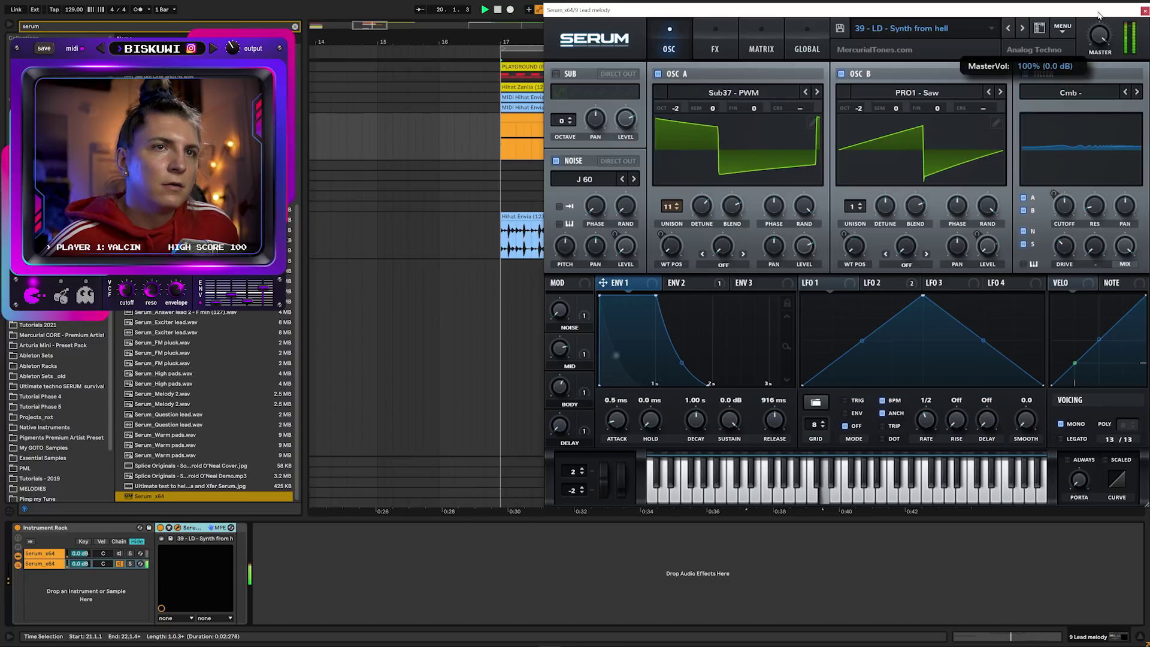
{"action": "left_click", "coordinate": [1144, 10]}
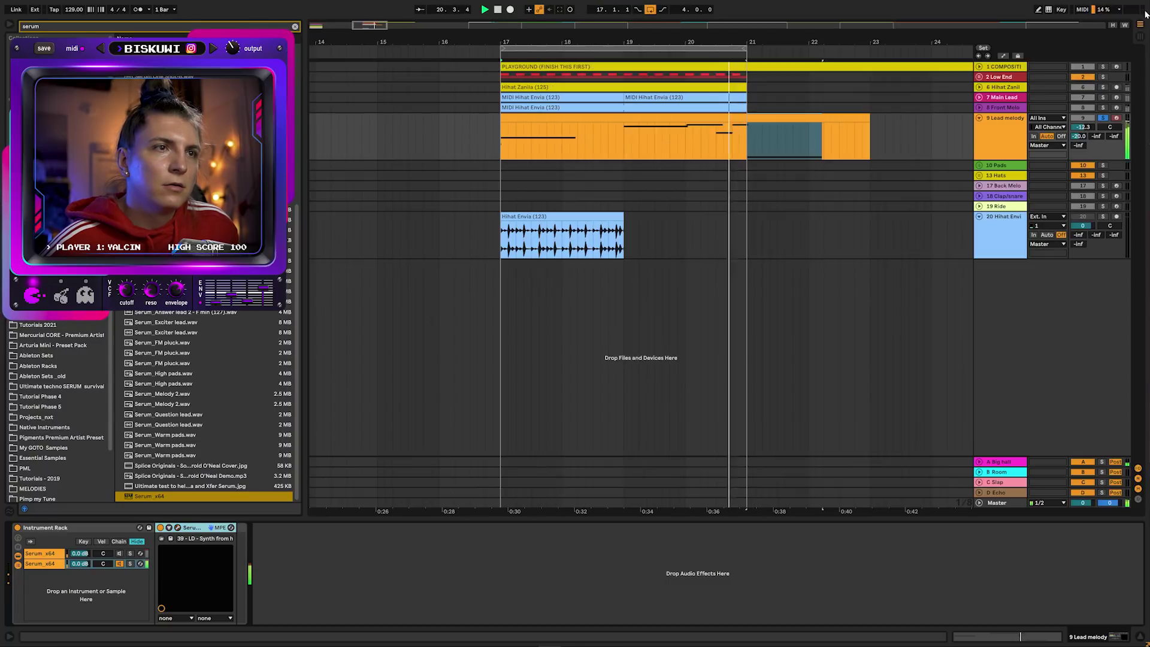
Set envelope 1 of the second chain's Serum to 1.02 s decay, -3.0 dB sustain and 1.05 s release while playing the loop
{"action": "double_click", "coordinate": [726, 129]}
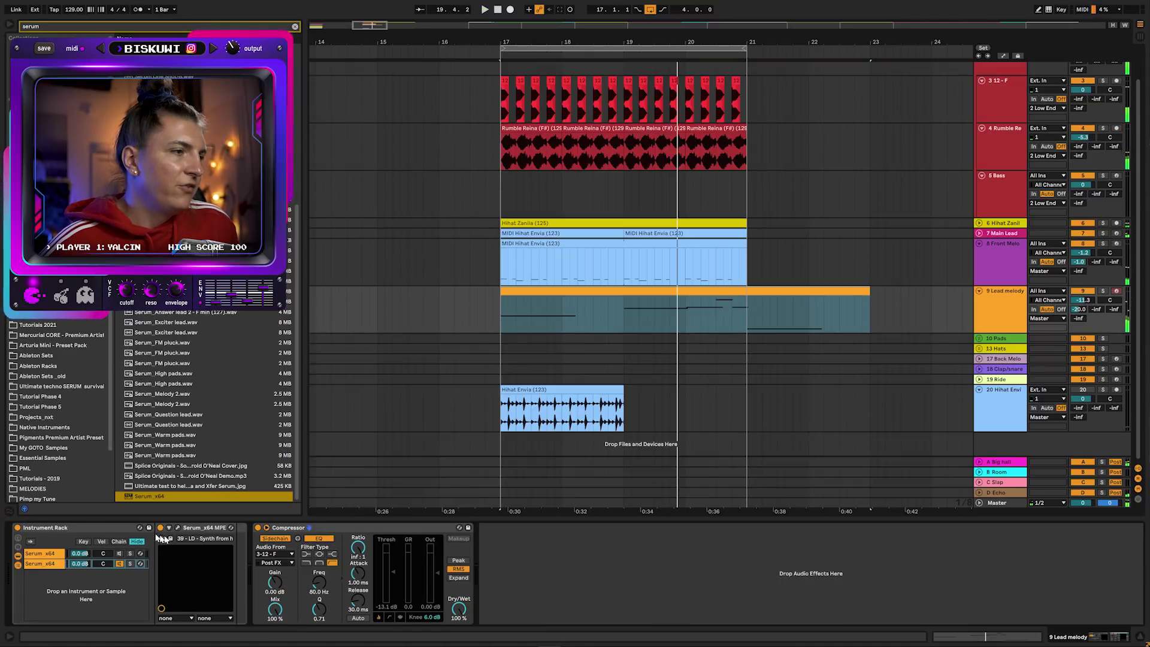
{"action": "left_click", "coordinate": [163, 537]}
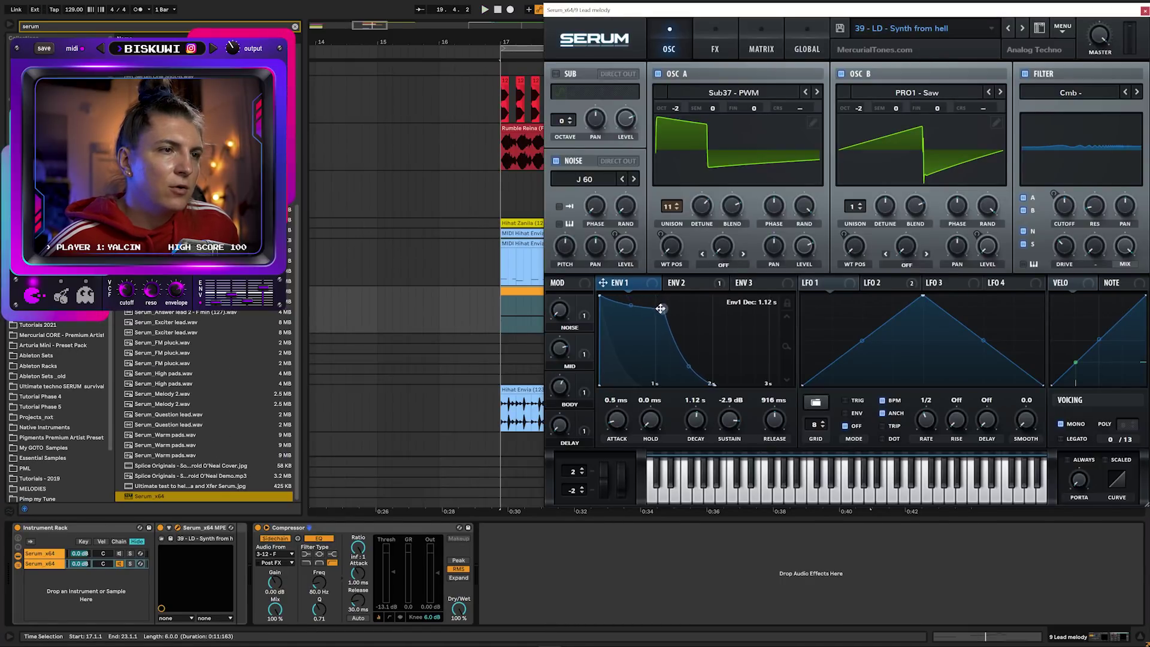
{"action": "left_click_drag", "start_coordinate": [769, 426], "coordinate": [769, 419]}
{"action": "key", "text": "space"}
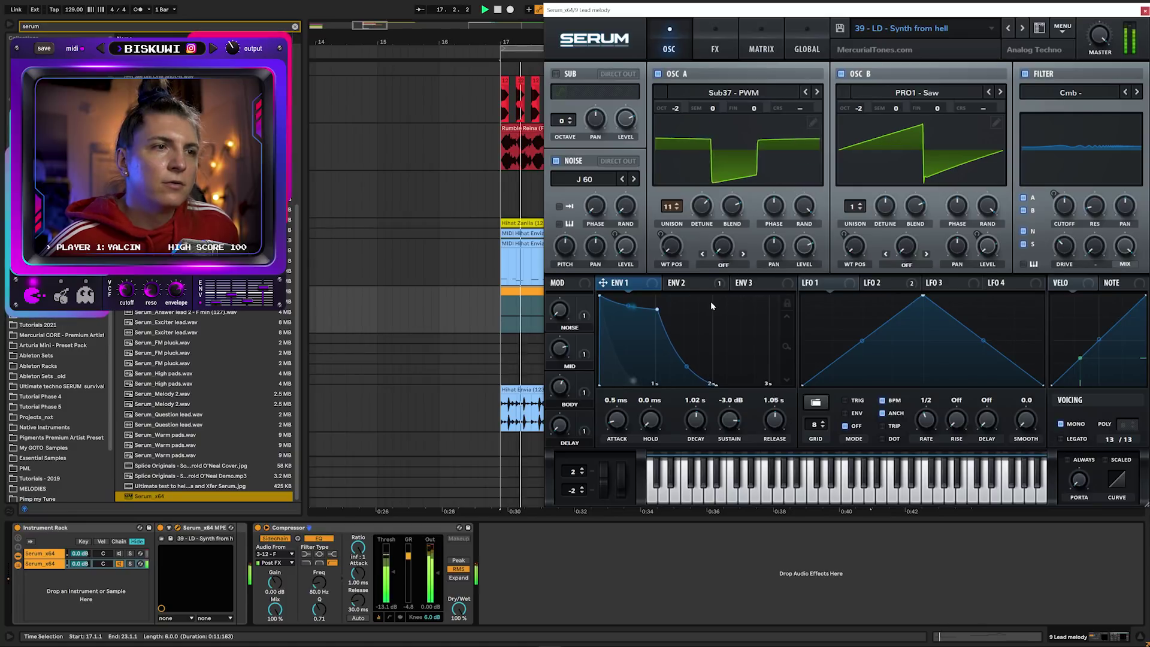
{"action": "left_click", "coordinate": [1144, 12]}
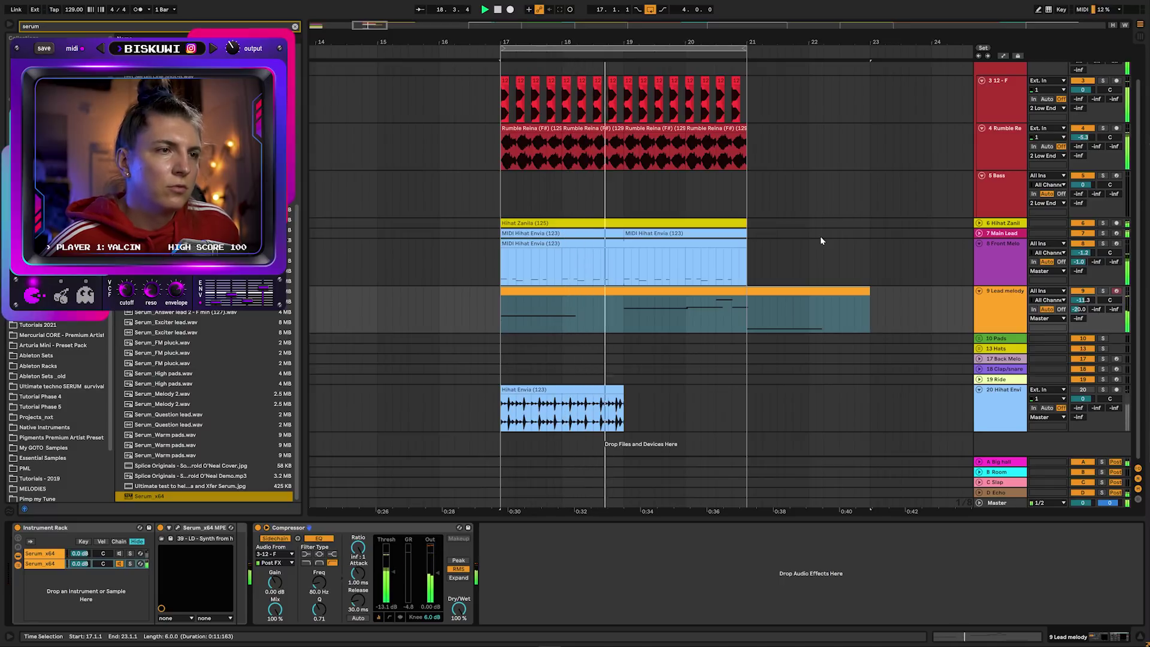
Unfold the Main Lead track, solo it and play it in the loop
{"action": "key", "text": "alt+u"}
{"action": "left_click", "coordinate": [978, 98]}
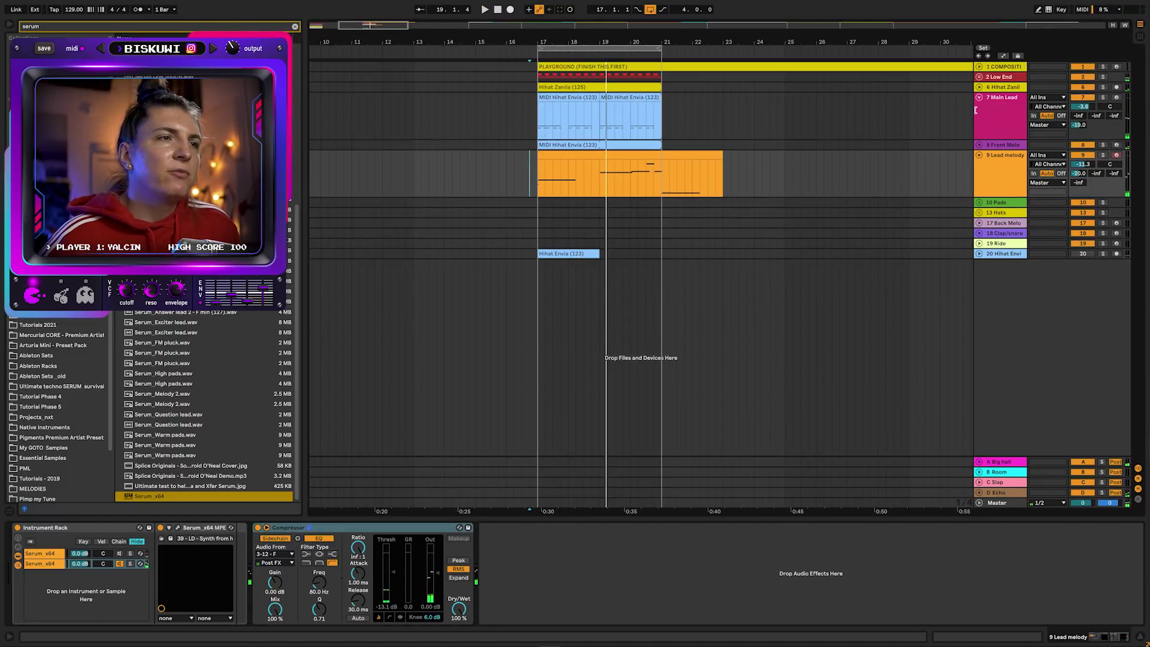
{"action": "left_click", "coordinate": [1103, 98]}
{"action": "key", "text": "space"}
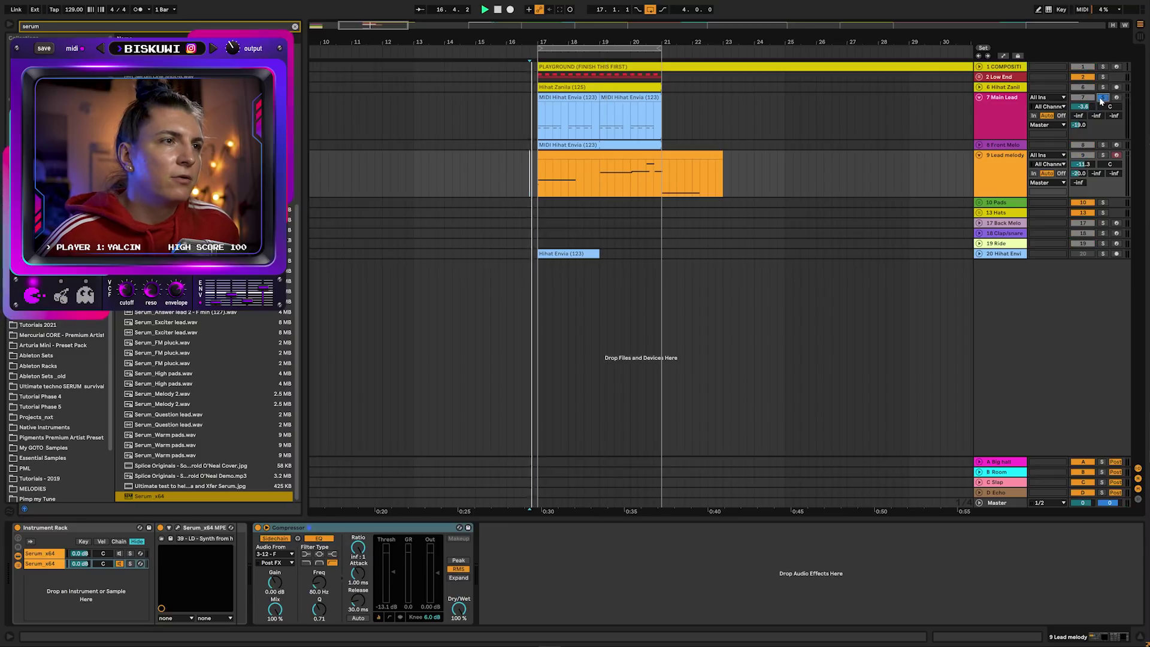
Duplicate the Main Lead track with its clips and devices, and solo the copy alongside the original
{"action": "left_click", "coordinate": [1010, 107]}
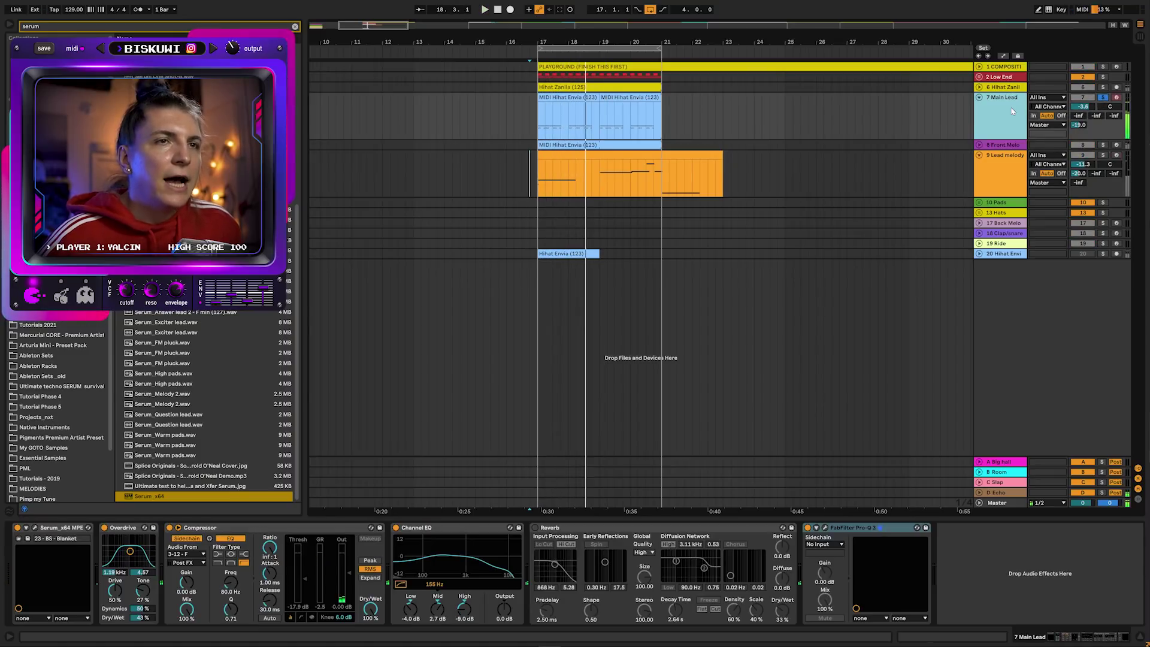
{"action": "key", "text": "ctrl+d"}
{"action": "left_click", "coordinate": [1103, 144]}
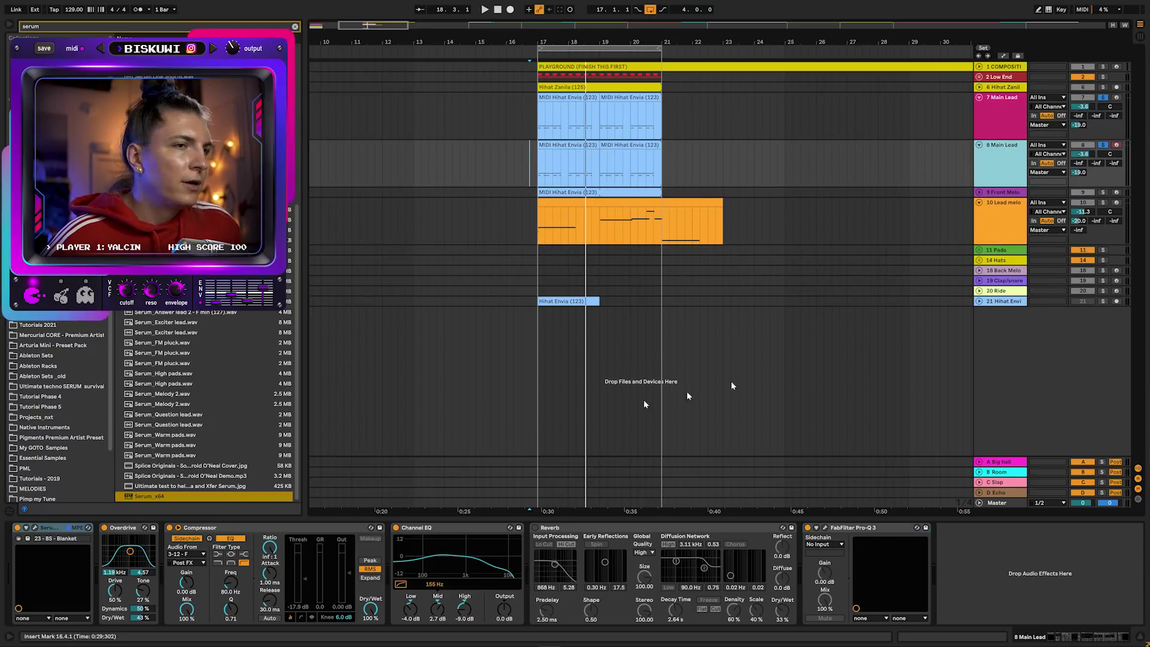
{"action": "left_click", "coordinate": [1102, 98]}
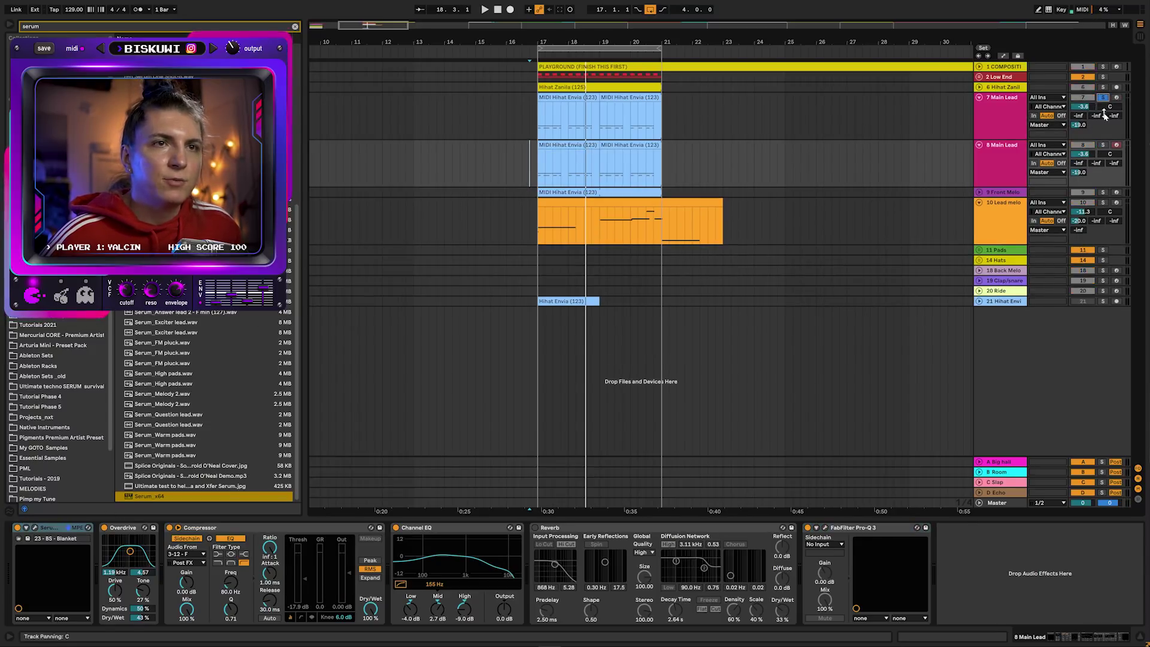
Group and bypass the duplicate Main Lead's effects and audition its Serum's Analog Techno presets, keeping "27 - LD - Mark's seelen"
{"action": "key", "text": "ctrl+alt+p"}
{"action": "key", "text": "space"}
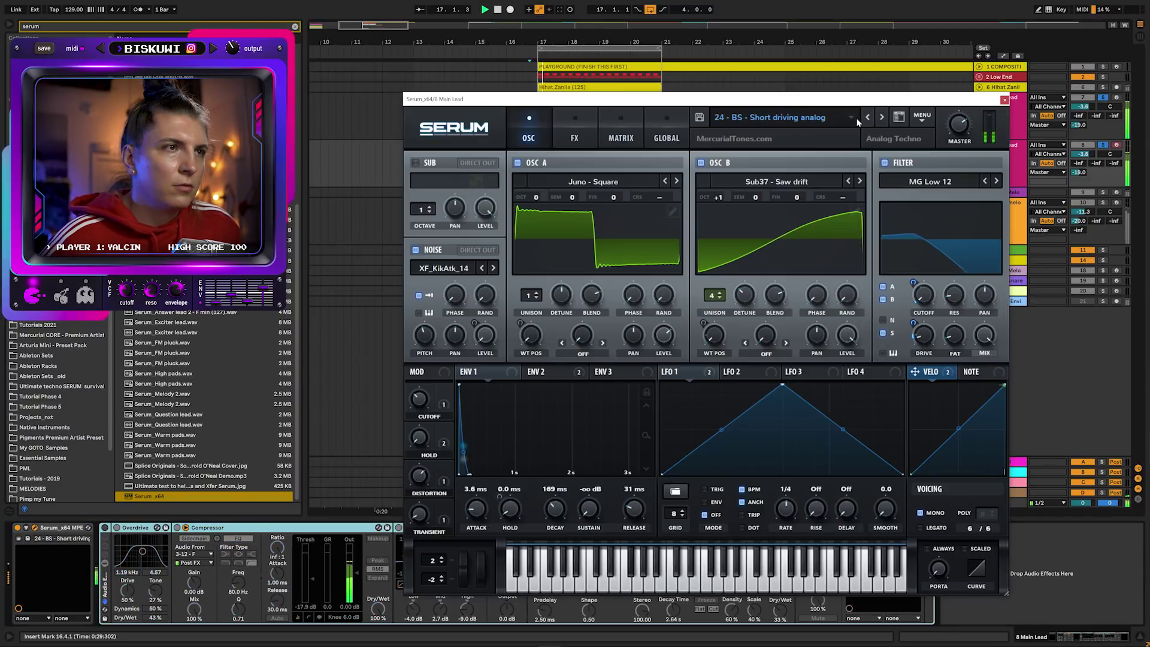
{"action": "left_click", "coordinate": [883, 119]}
{"action": "left_click", "coordinate": [779, 118]}
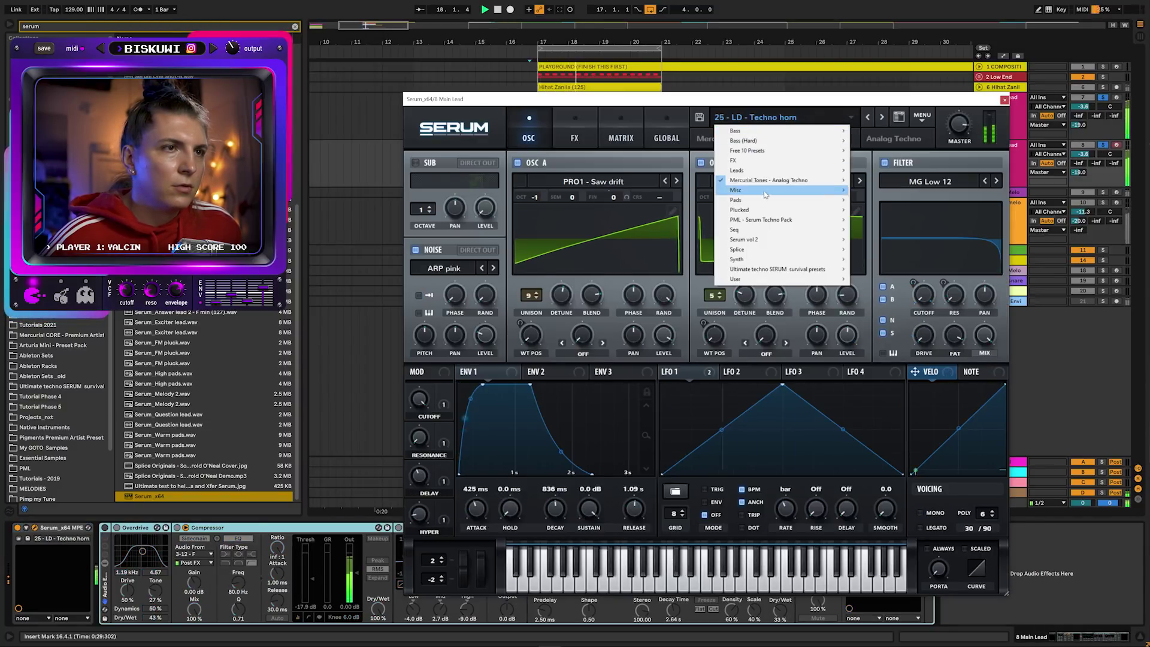
{"action": "mouse_move", "coordinate": [768, 180]}
{"action": "left_click", "coordinate": [296, 426]}
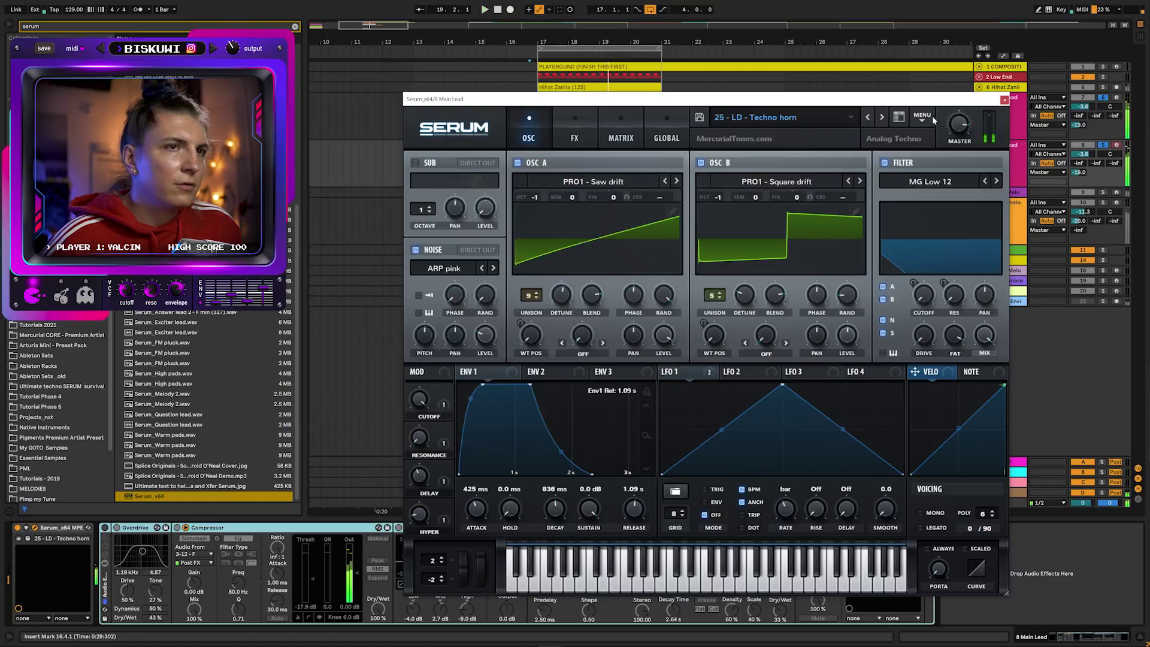
{"action": "left_click", "coordinate": [882, 118]}
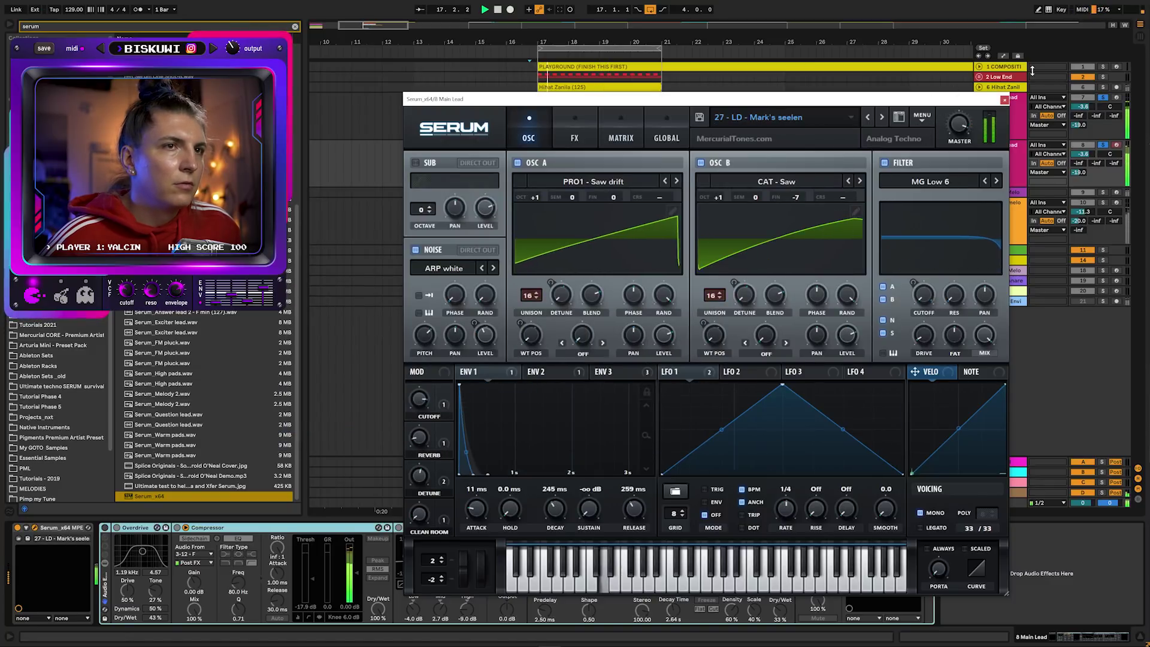
{"action": "left_click", "coordinate": [1004, 100]}
Consolidate the duplicate Main Lead's two MIDI clips into one and transpose its notes down an octave to D1–F#1
{"action": "double_click", "coordinate": [564, 144]}
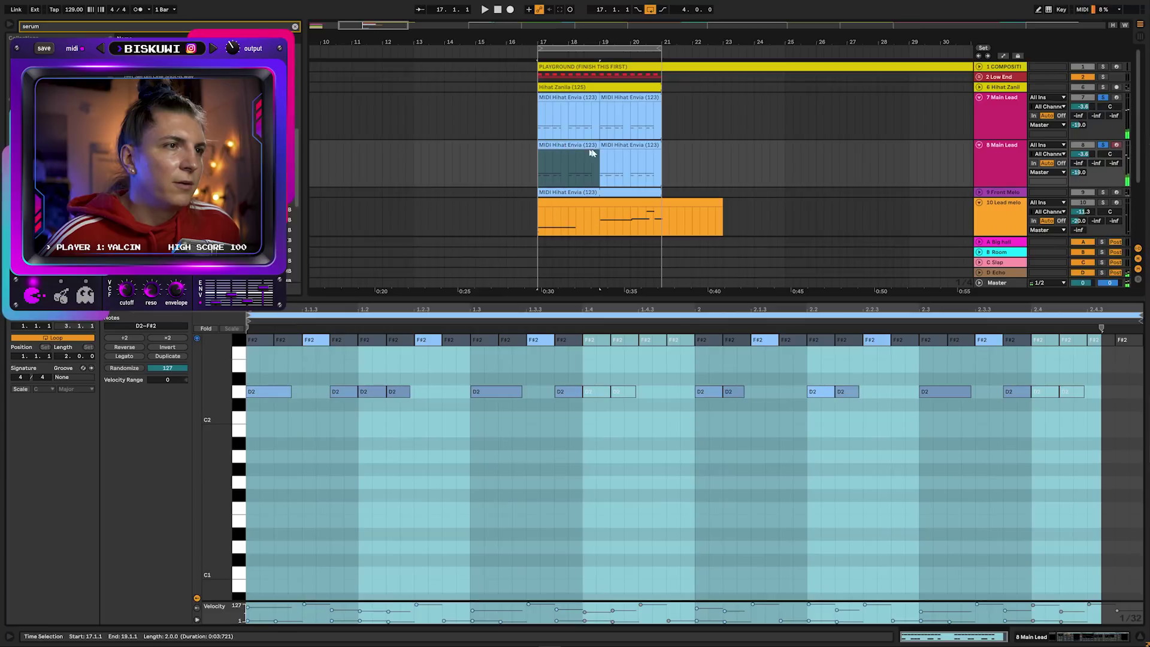
{"action": "left_click", "coordinate": [636, 145], "text": "shift"}
{"action": "key", "text": "ctrl+j"}
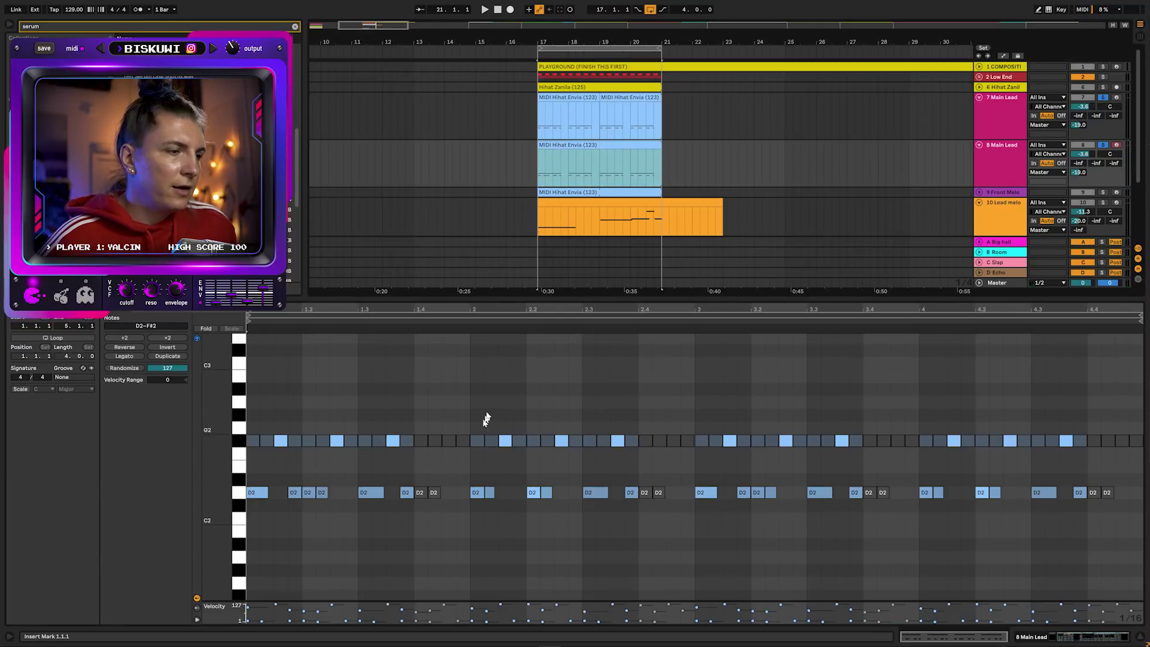
{"action": "scroll", "coordinate": [491, 397], "scroll_direction": "up", "scroll_amount": 3}
{"action": "key", "text": "shift+Tab"}
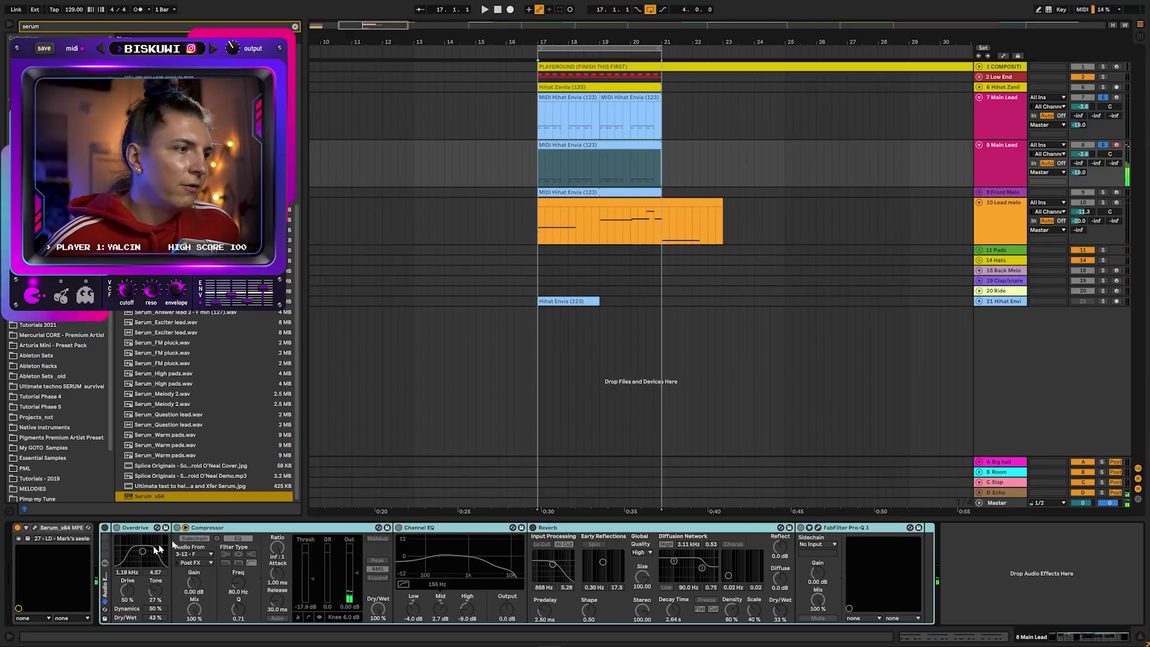
Play both Main Lead tracks with the duplicate's Serum open, close it, unsolo them and replay the full loop
{"action": "left_click", "coordinate": [35, 528]}
{"action": "key", "text": "space"}
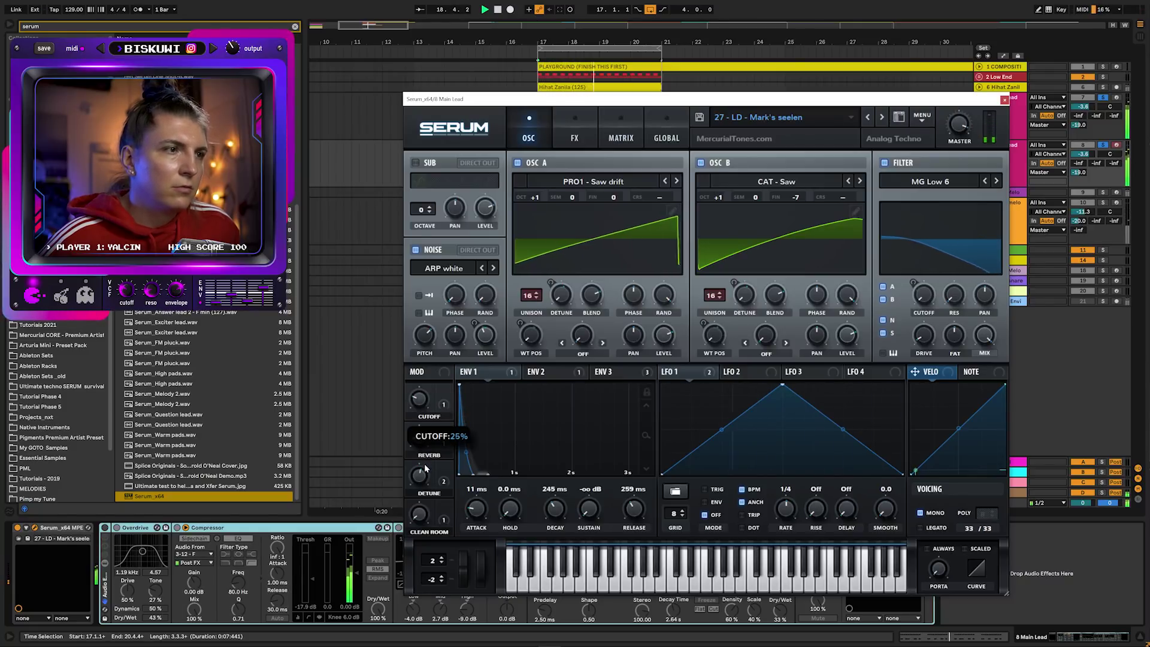
{"action": "left_click", "coordinate": [1004, 99]}
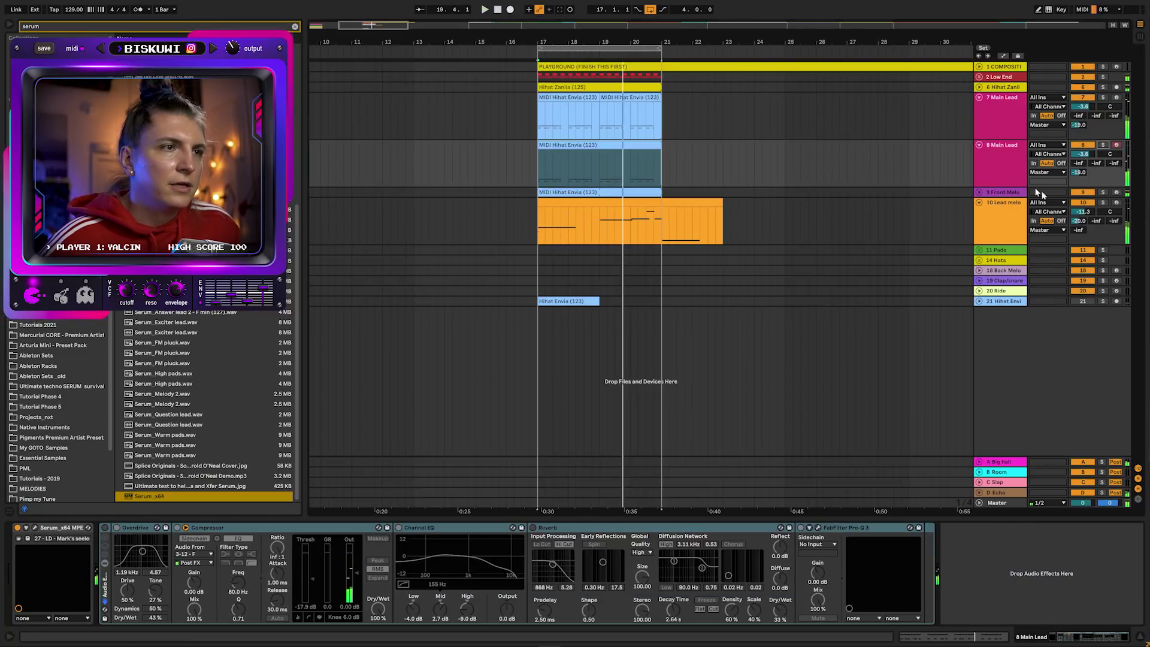
{"action": "left_click", "coordinate": [537, 122]}
{"action": "key", "text": "space"}
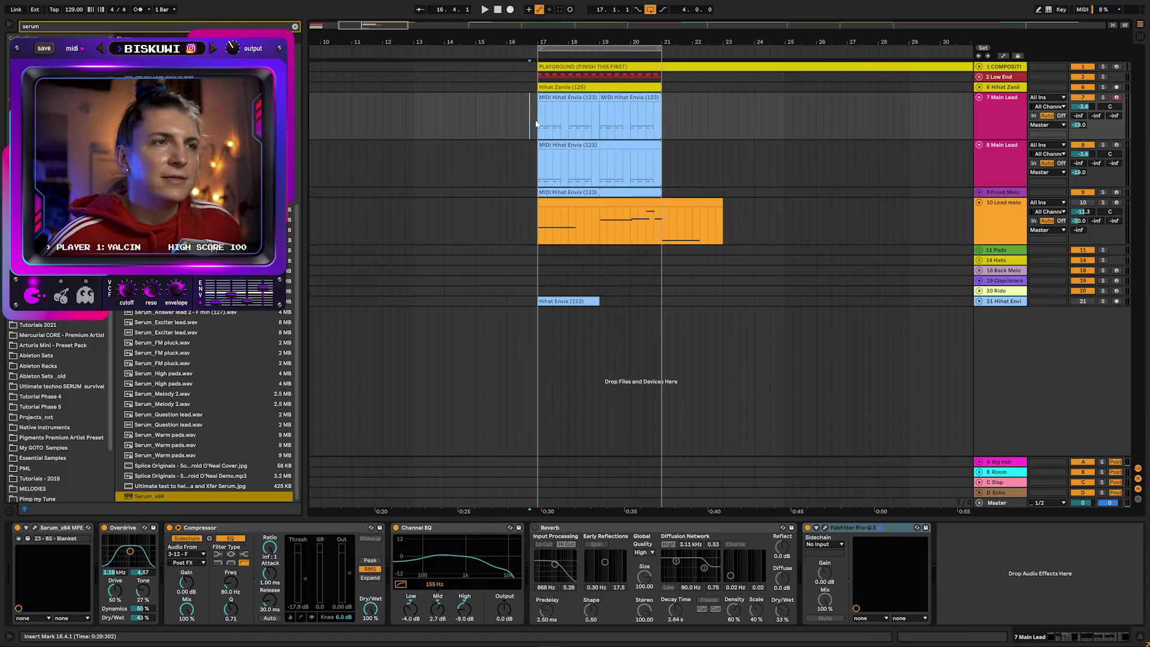
{"action": "key", "text": "space"}
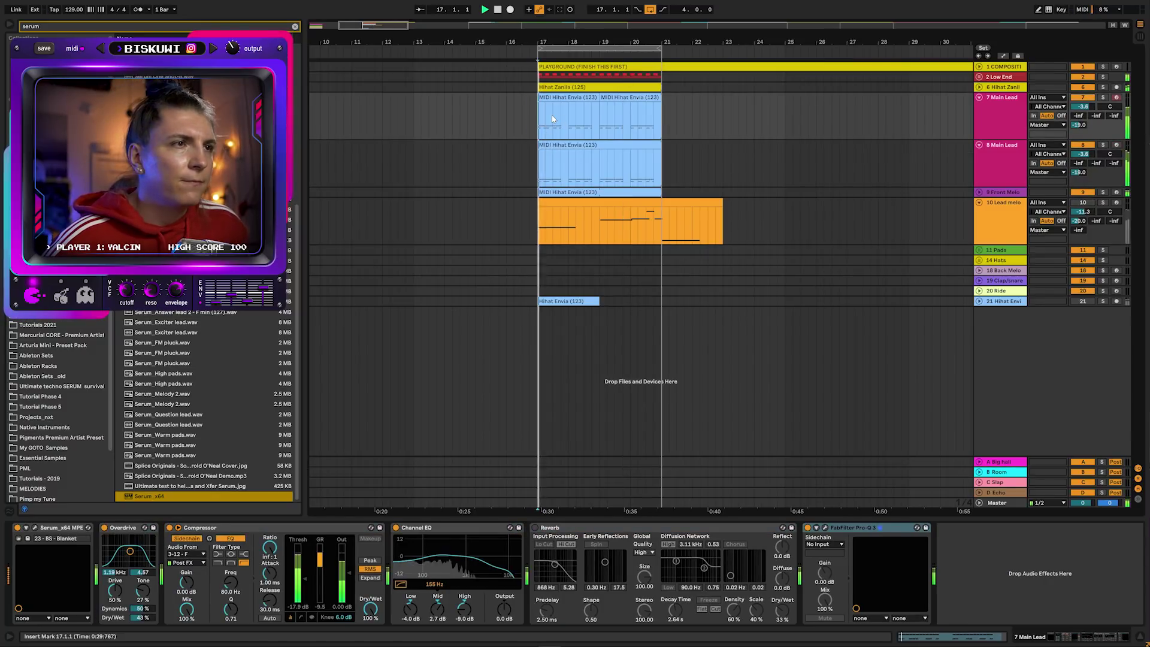
Set the duplicate Main Lead track's volume to -0.5 dB and check the notes in its clip
{"action": "left_click_drag", "start_coordinate": [1082, 154], "coordinate": [1083, 135]}
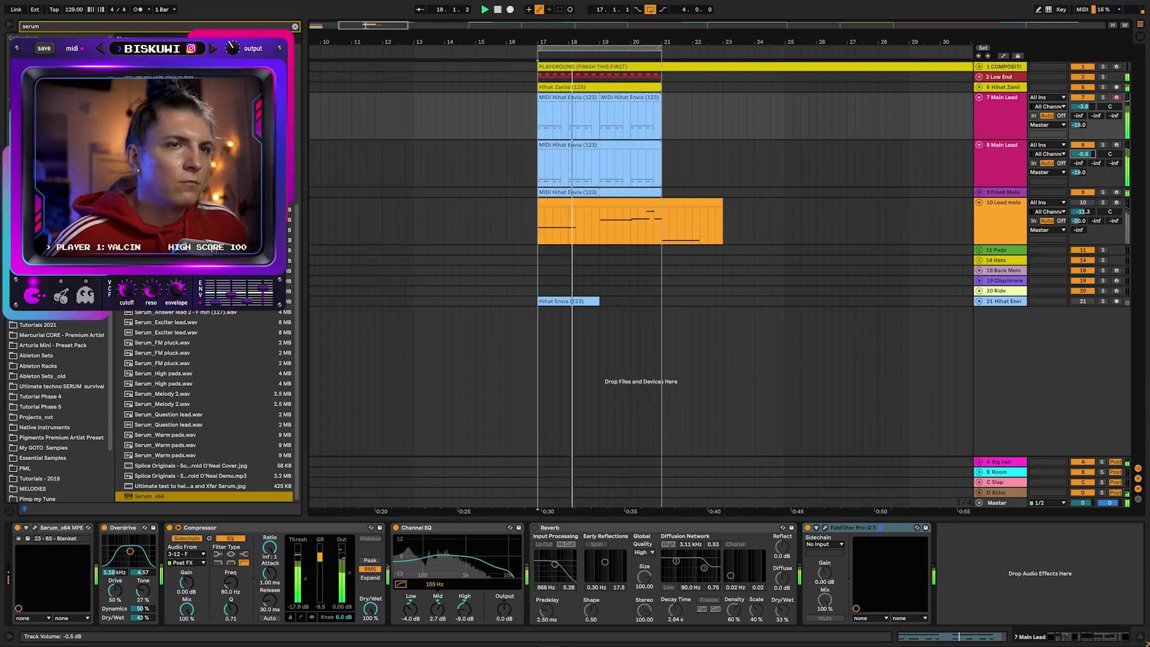
{"action": "double_click", "coordinate": [604, 143]}
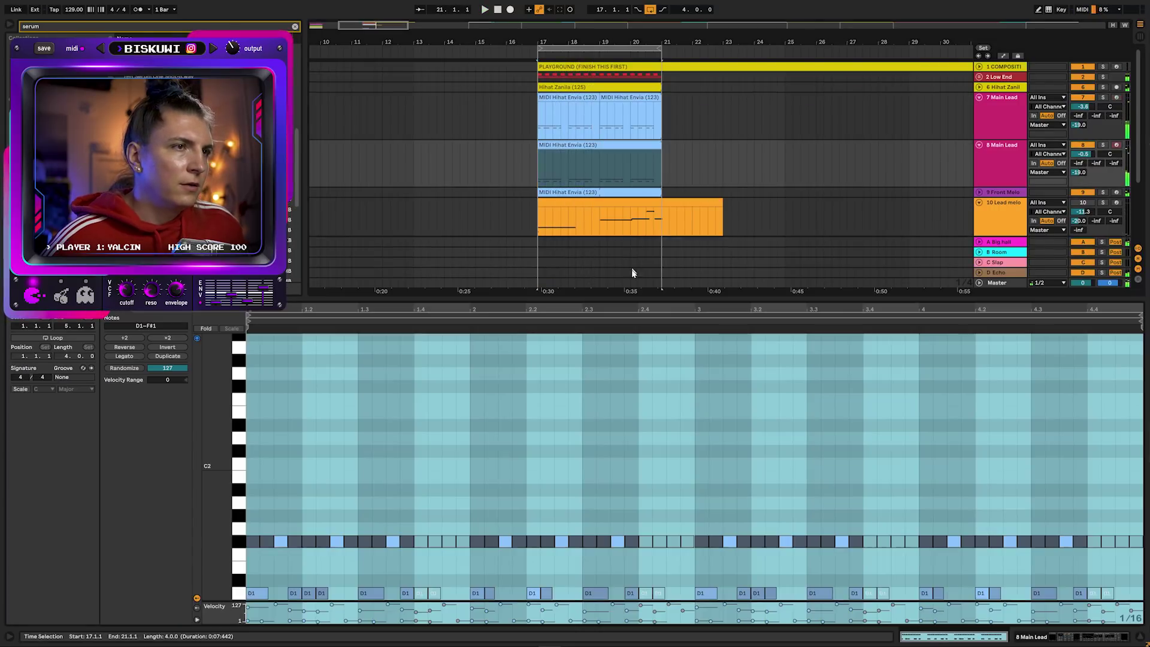
{"action": "left_click", "coordinate": [663, 378]}
{"action": "key", "text": "shift+Tab"}
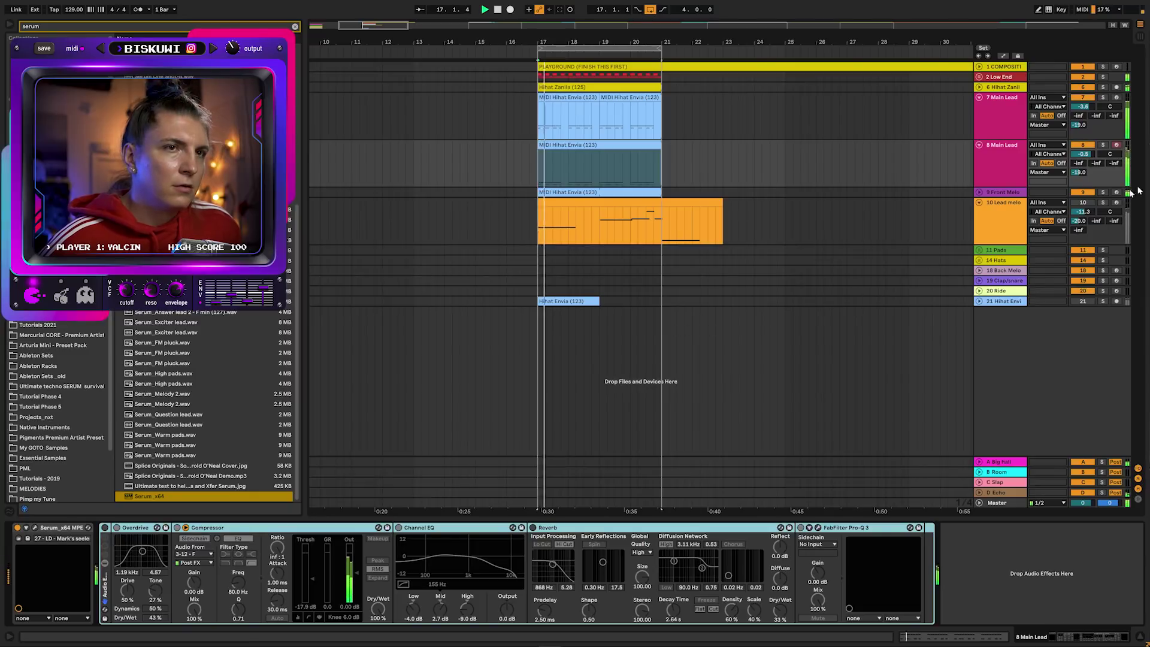
Solo the duplicate Main Lead track and move its Overdrive out of the bypassed effect rack, directly after Serum
{"action": "left_click", "coordinate": [1008, 161]}
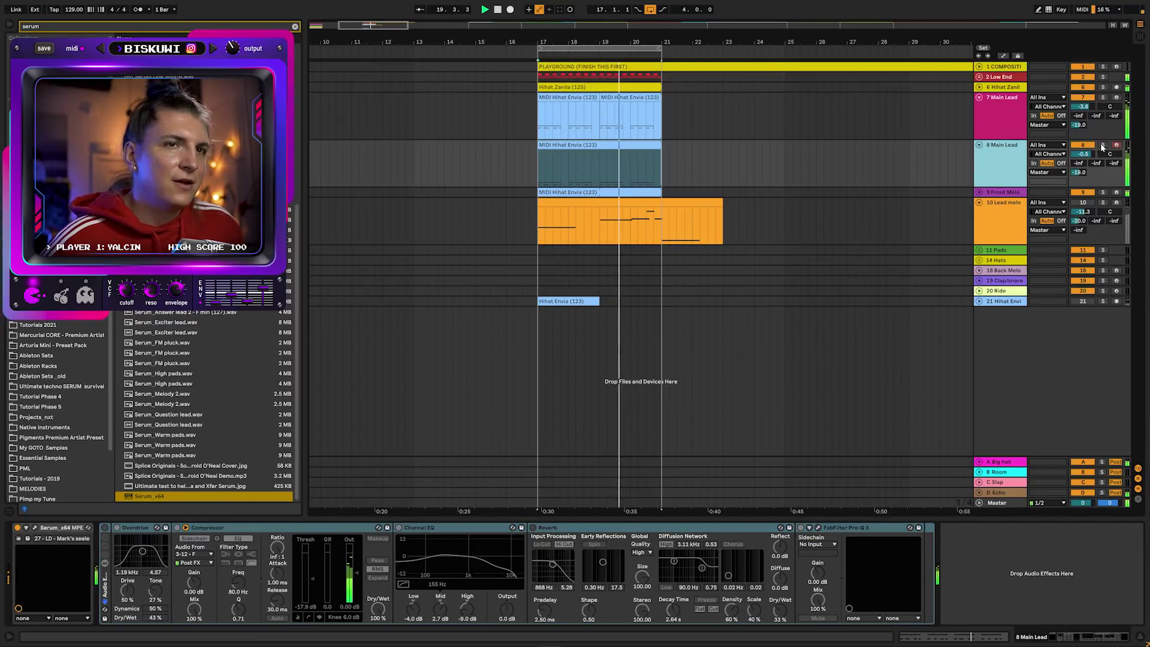
{"action": "left_click", "coordinate": [1102, 146]}
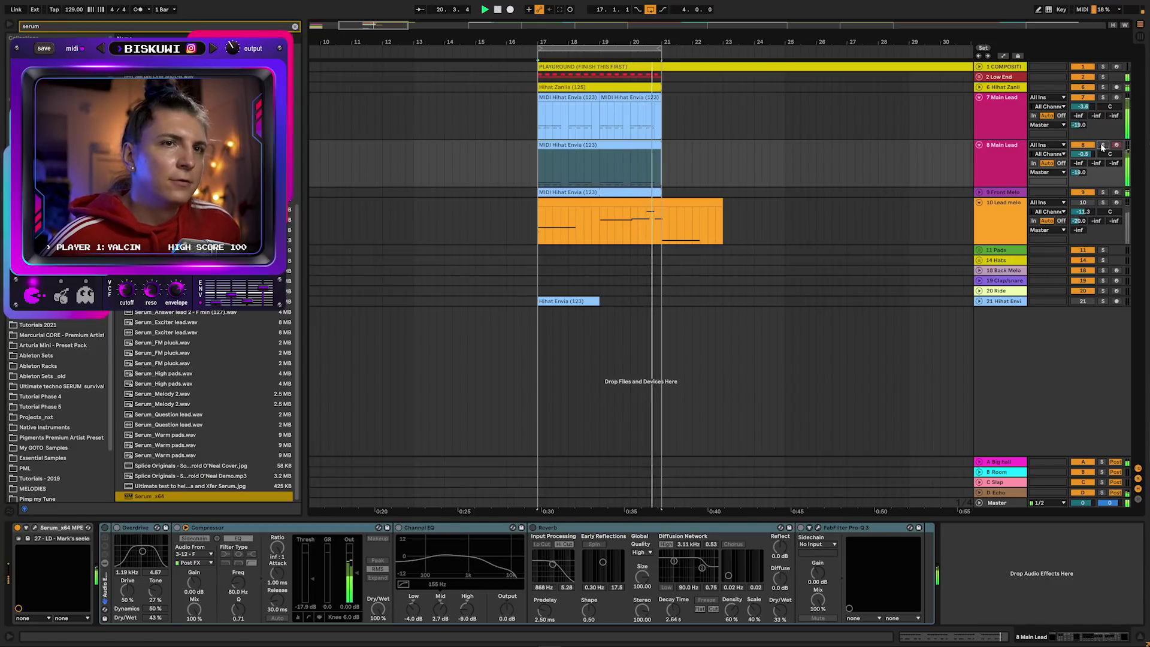
{"action": "key", "text": "ctrl+alt+p"}
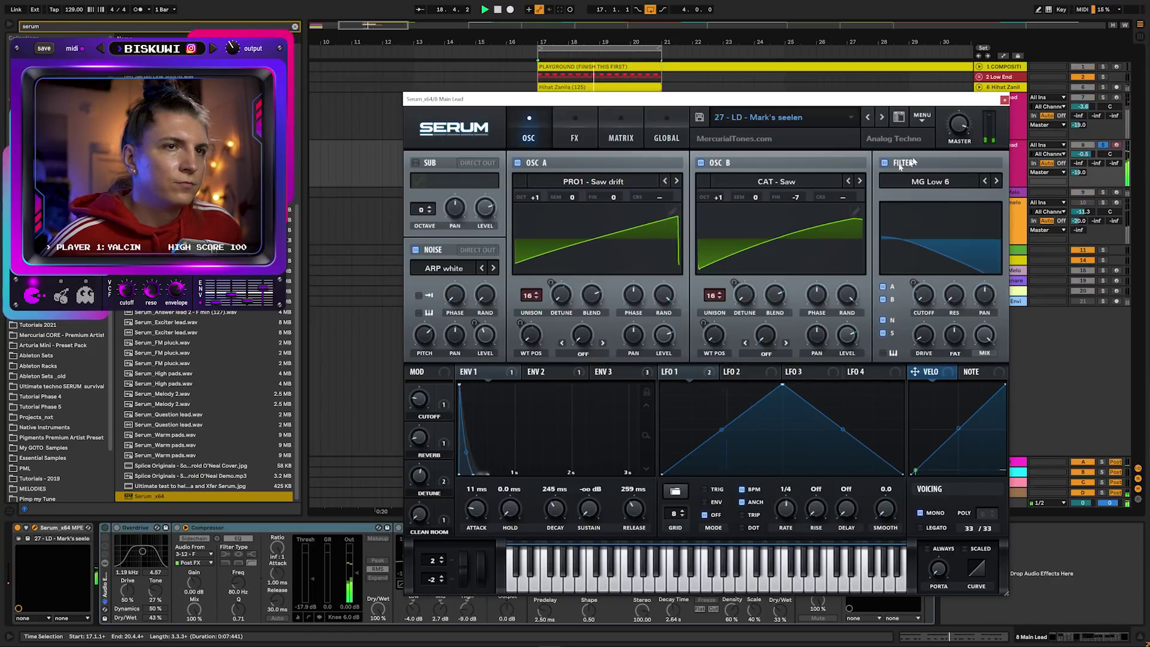
{"action": "left_click", "coordinate": [130, 527]}
{"action": "left_click_drag", "start_coordinate": [142, 529], "coordinate": [102, 529]}
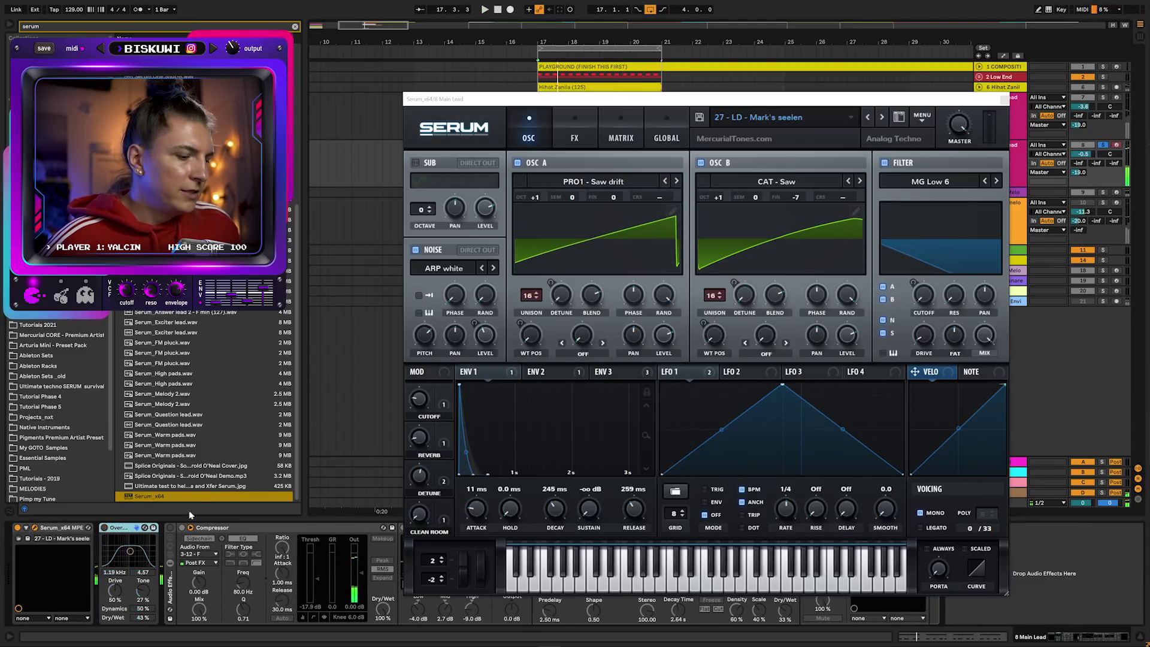
Add Decapitator directly after the Overdrive on the duplicate Main Lead track and choose its E saturation style
{"action": "type", "text": "decap"}
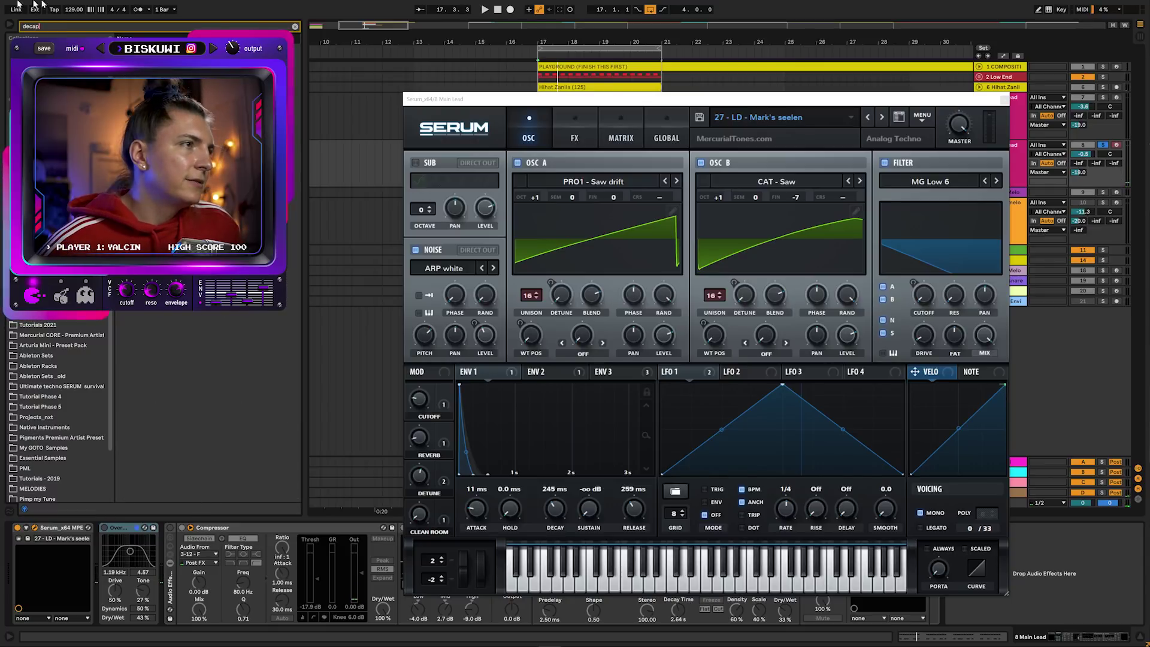
{"action": "left_click_drag", "start_coordinate": [60, 47], "coordinate": [162, 570]}
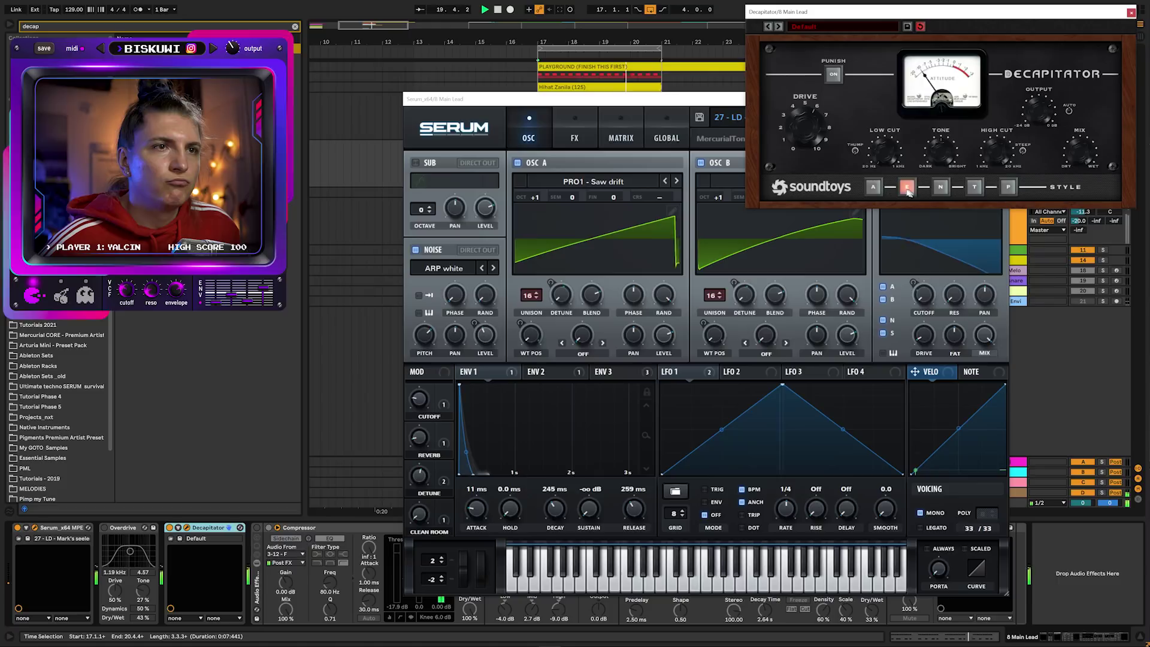
{"action": "left_click", "coordinate": [1131, 12]}
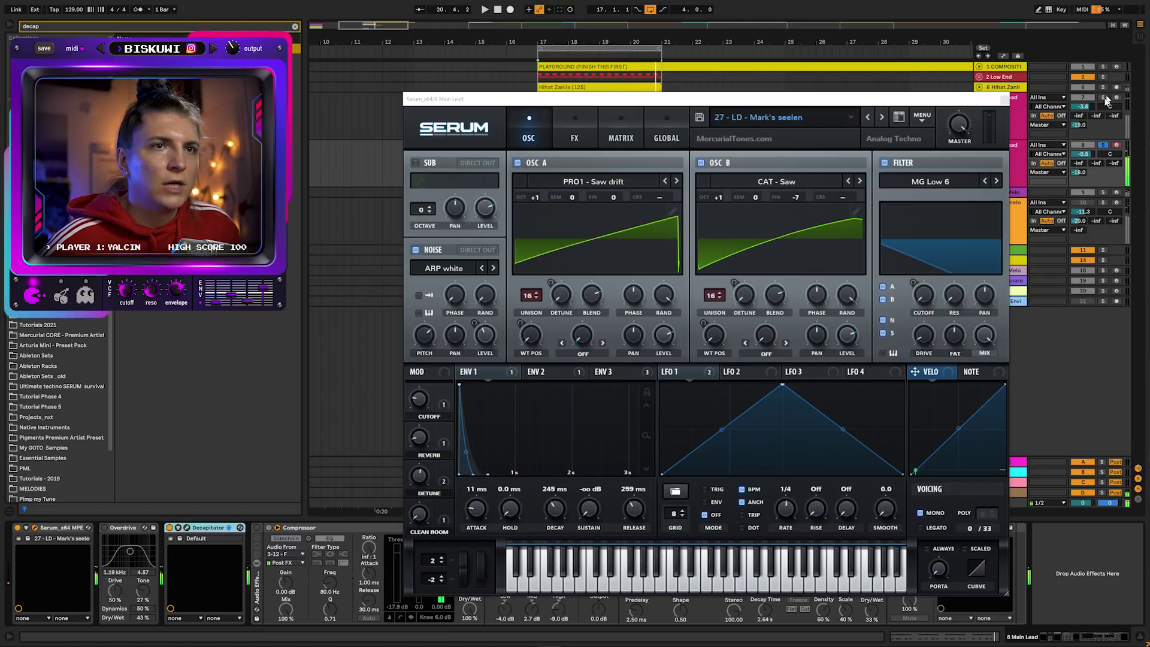
Unsolo the duplicate Main Lead, play the loop, lower that track's volume to -3.7 dB and close Serum
{"action": "left_click", "coordinate": [1103, 145]}
{"action": "key", "text": "space"}
{"action": "left_click_drag", "start_coordinate": [1083, 154], "coordinate": [1084, 157]}
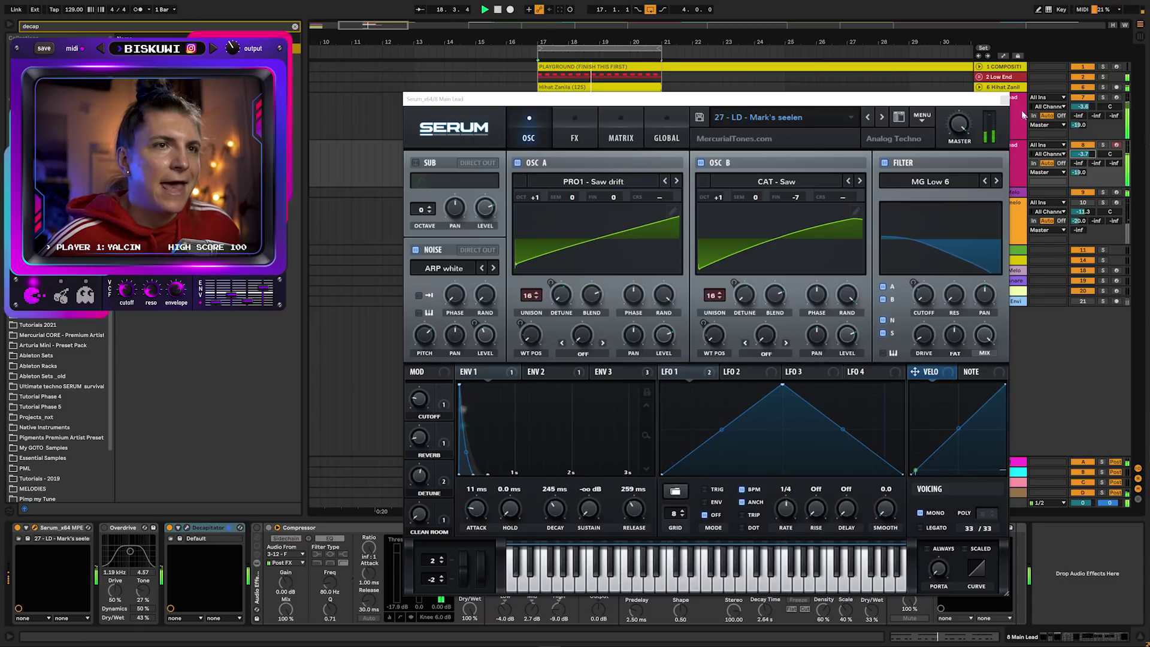
{"action": "left_click", "coordinate": [1004, 101]}
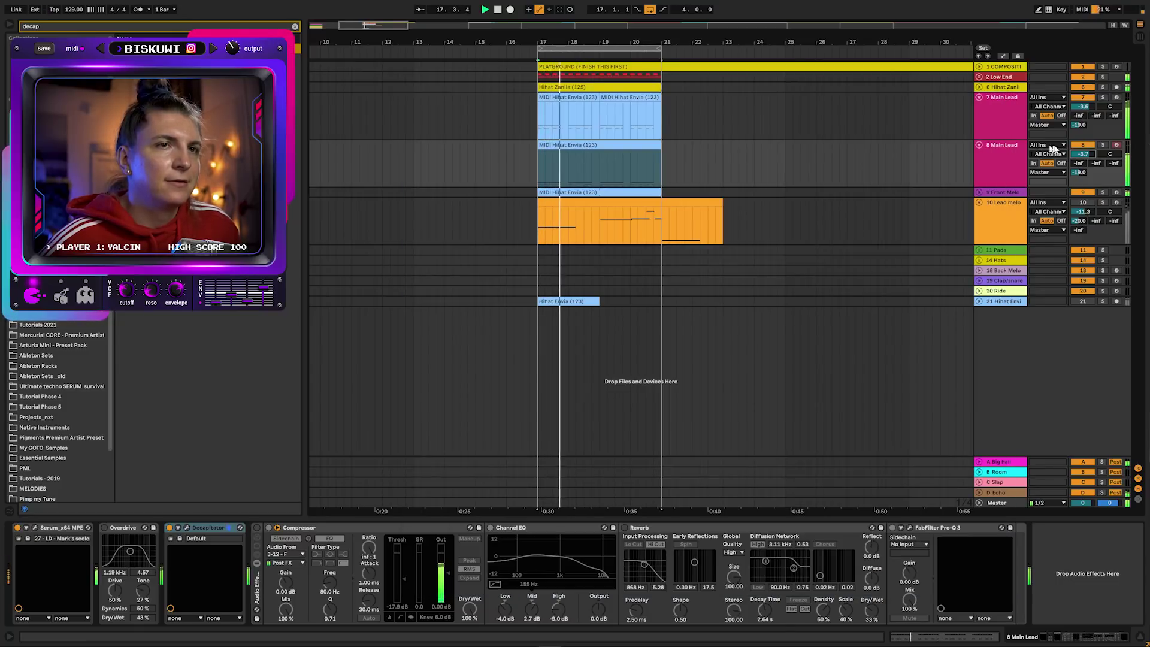
Group the two Main Lead tracks and load bx_console SSL 4000 E on the group
{"action": "key", "text": "Up"}
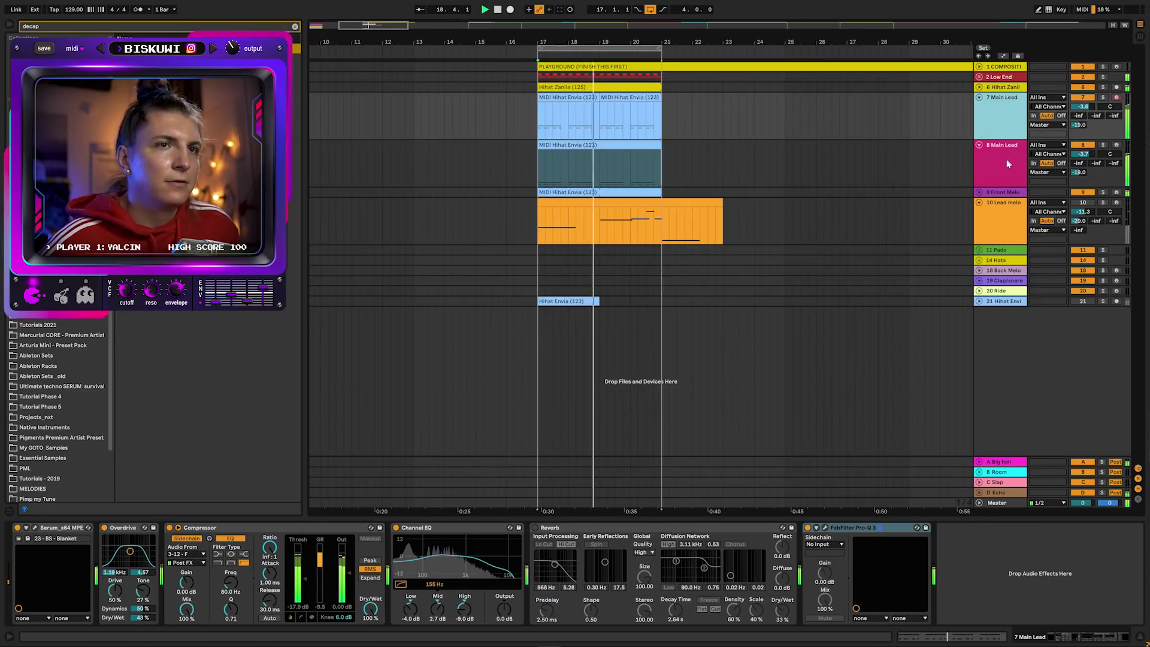
{"action": "key", "text": "ctrl+g"}
{"action": "type", "text": "ssl"}
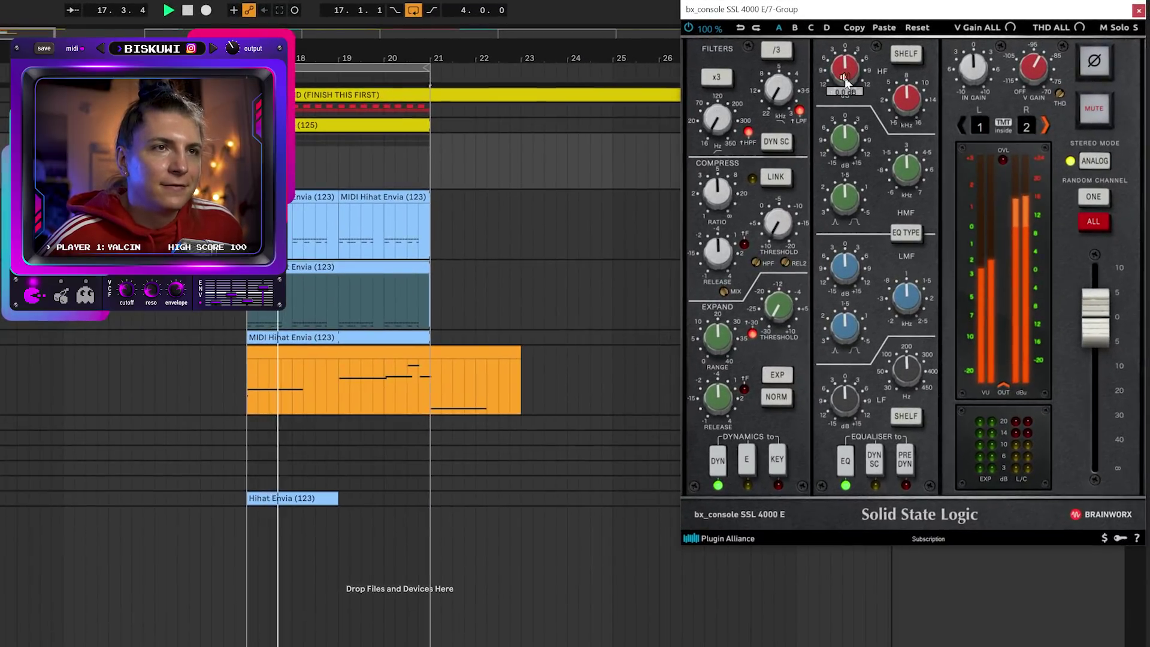
Boost the SSL console's HF band with a bell curve, lower its frequency and adjust its gain
{"action": "left_click_drag", "start_coordinate": [937, 42], "coordinate": [937, 39]}
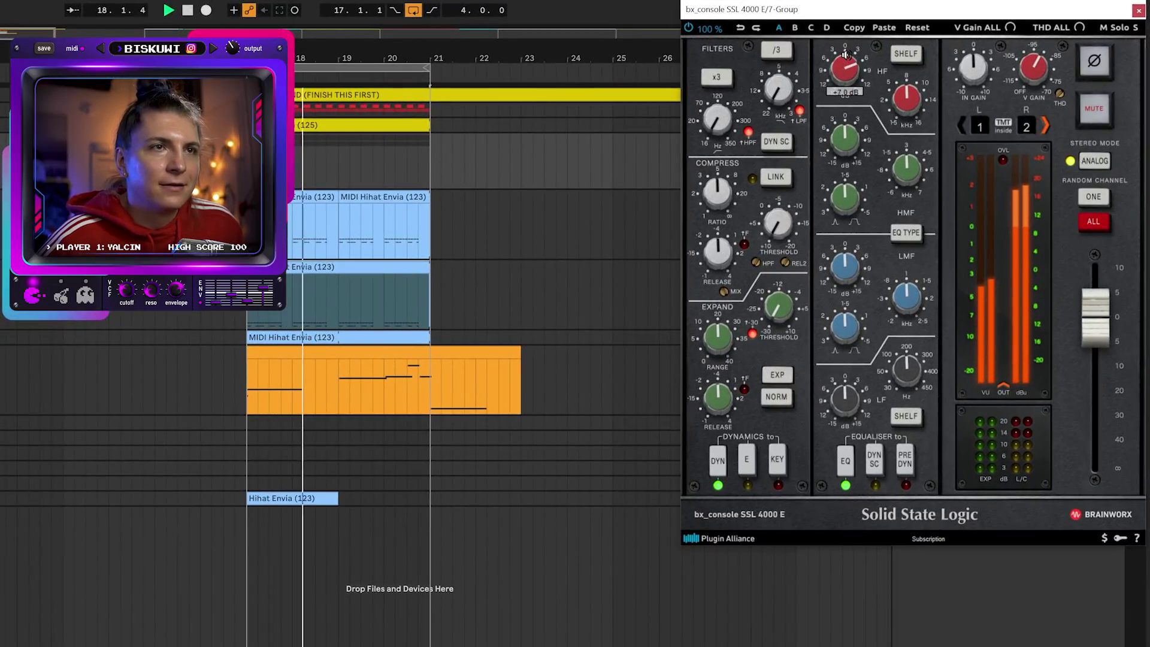
{"action": "left_click_drag", "start_coordinate": [906, 99], "coordinate": [906, 134]}
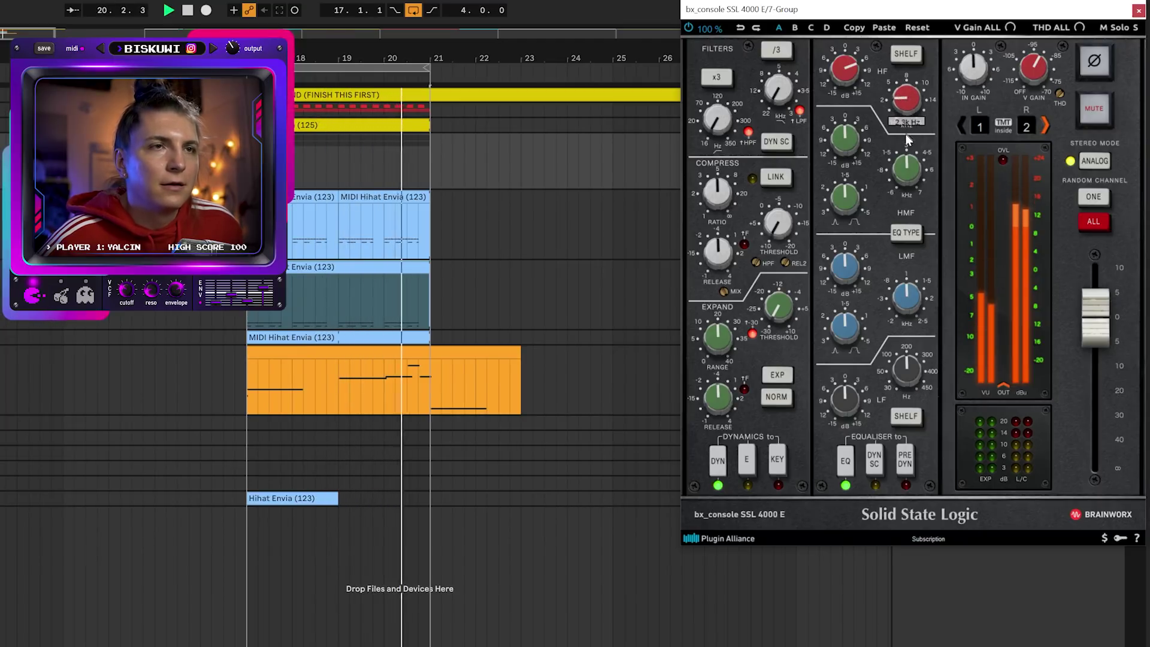
{"action": "left_click", "coordinate": [904, 53]}
{"action": "left_click_drag", "start_coordinate": [902, 101], "coordinate": [901, 110]}
{"action": "left_click_drag", "start_coordinate": [850, 77], "coordinate": [852, 88]}
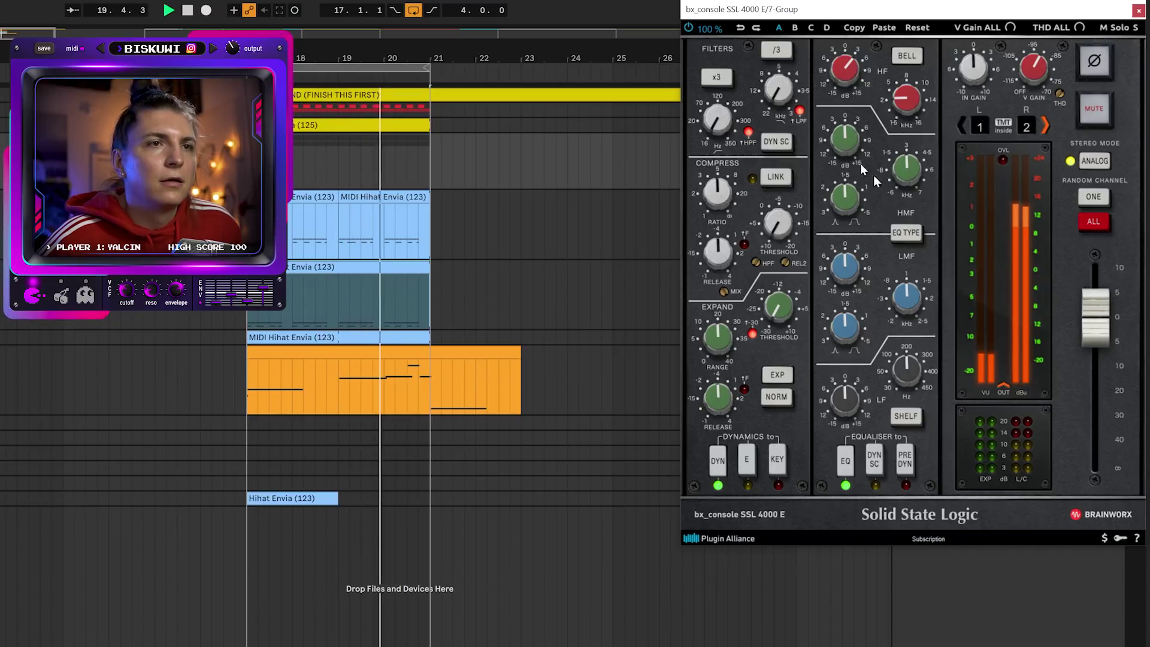
Lower the SSL console's HMF frequency, boost that band slightly, and close the plugin
{"action": "mouse_move", "coordinate": [909, 206]}
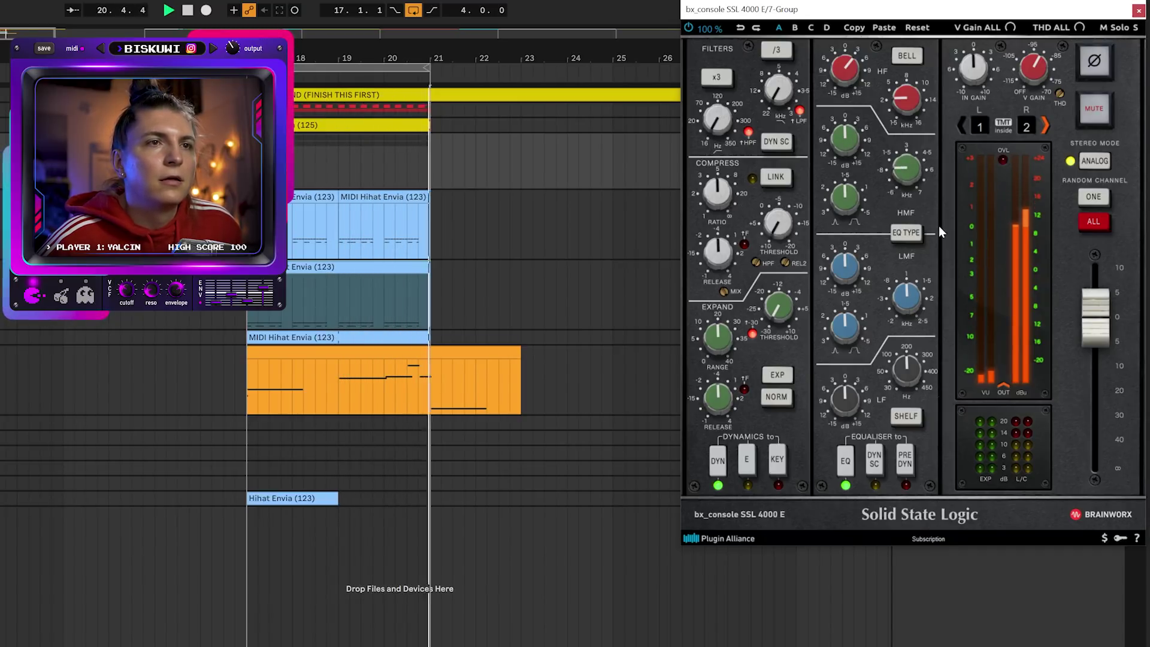
{"action": "mouse_move", "coordinate": [846, 136]}
{"action": "left_mouse_down"}
{"action": "mouse_move", "coordinate": [856, 105]}
{"action": "mouse_move", "coordinate": [858, 123]}
{"action": "left_mouse_up"}
{"action": "left_click", "coordinate": [1138, 11]}
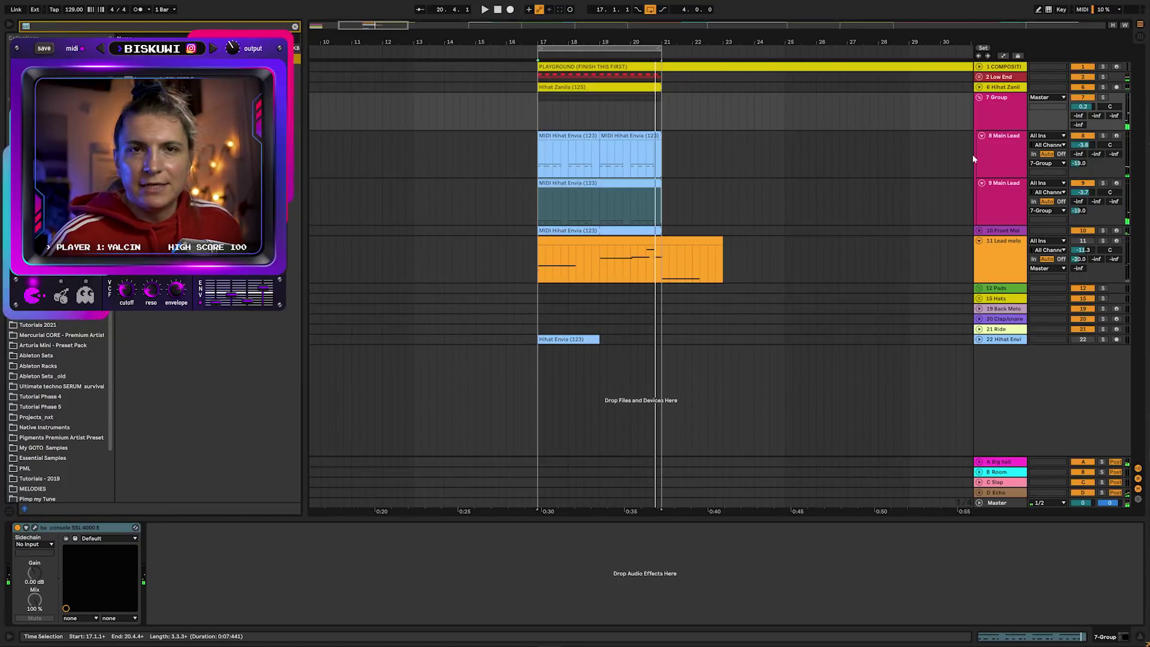
Review the Serum patch settings on the first Main Lead track and close the plugin
{"action": "left_click", "coordinate": [993, 154]}
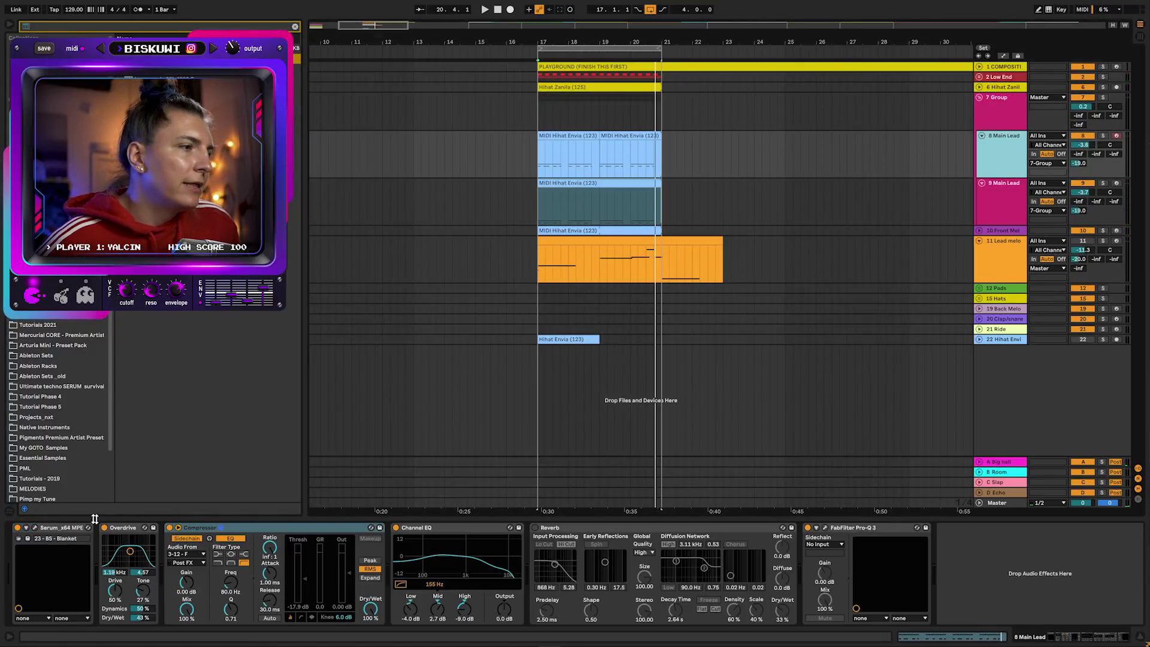
{"action": "left_click", "coordinate": [35, 528]}
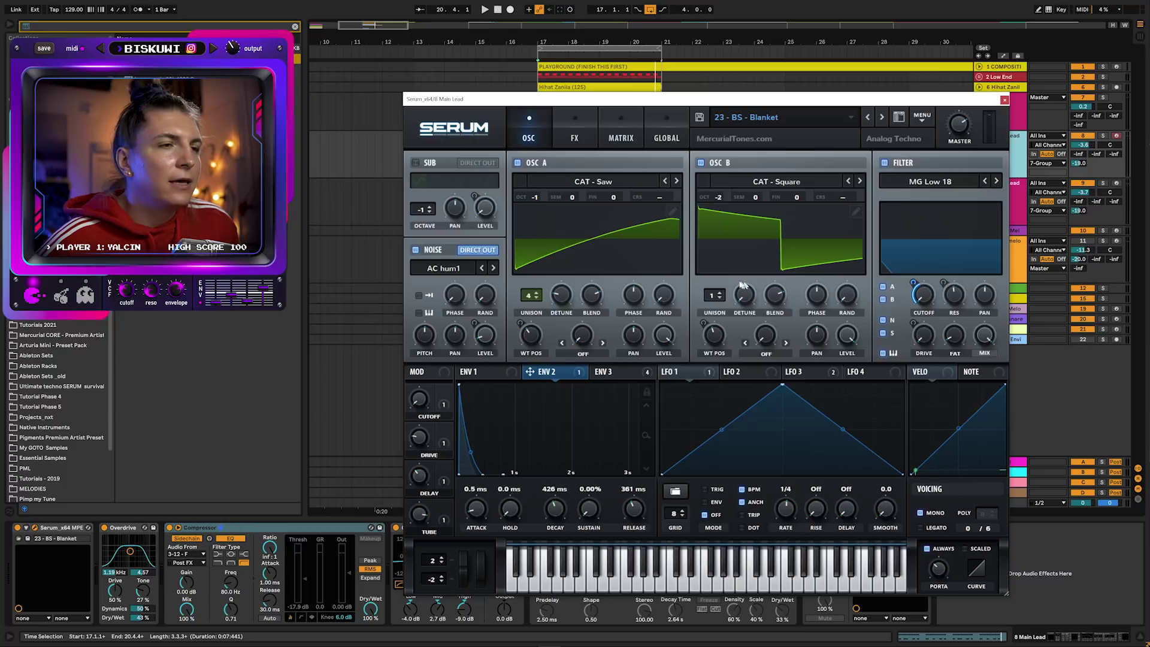
{"action": "left_click", "coordinate": [1005, 100]}
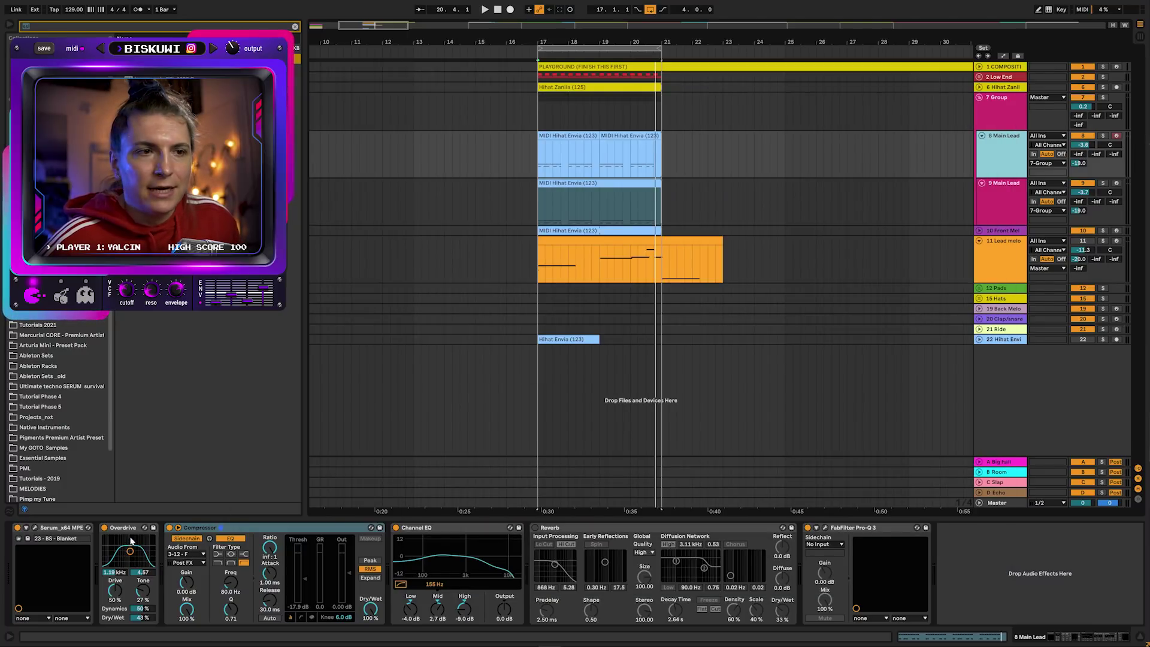
Add a Glue Compressor after the SSL console on the Main Lead group and start playback
{"action": "left_click", "coordinate": [1006, 125]}
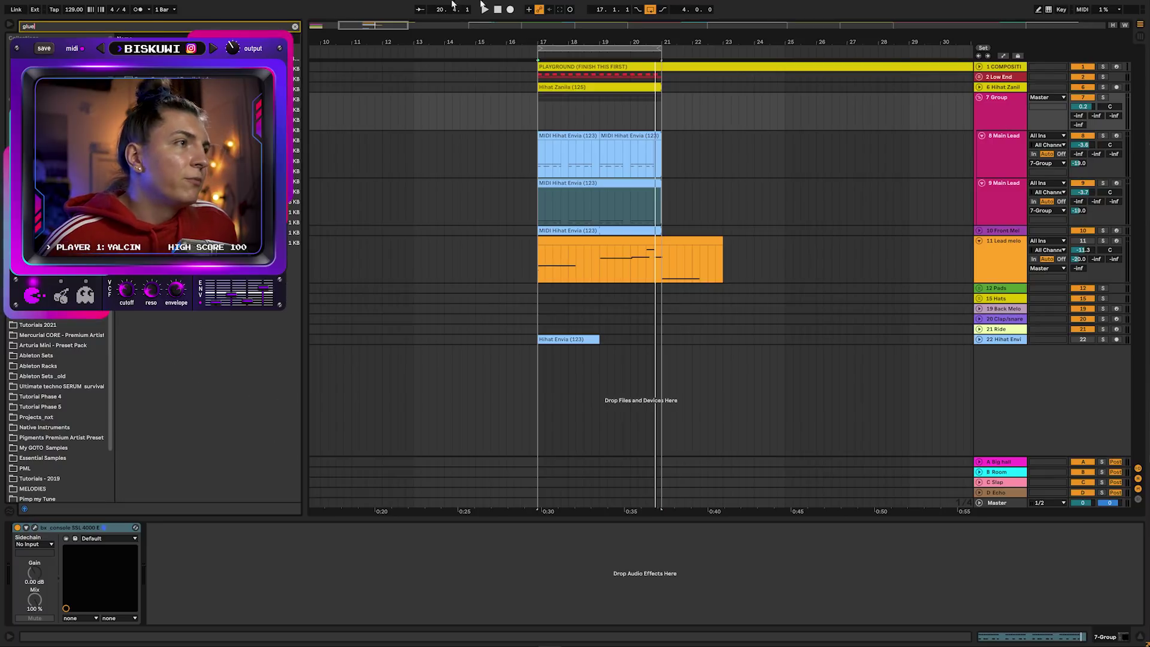
{"action": "key", "text": "Return"}
{"action": "key", "text": "space"}
Set the Glue Compressor's threshold to -13.3 dB and makeup to 2.54 dB, adjust its attack, and compare the sound with it bypassed
{"action": "left_click_drag", "start_coordinate": [208, 599], "coordinate": [208, 597]}
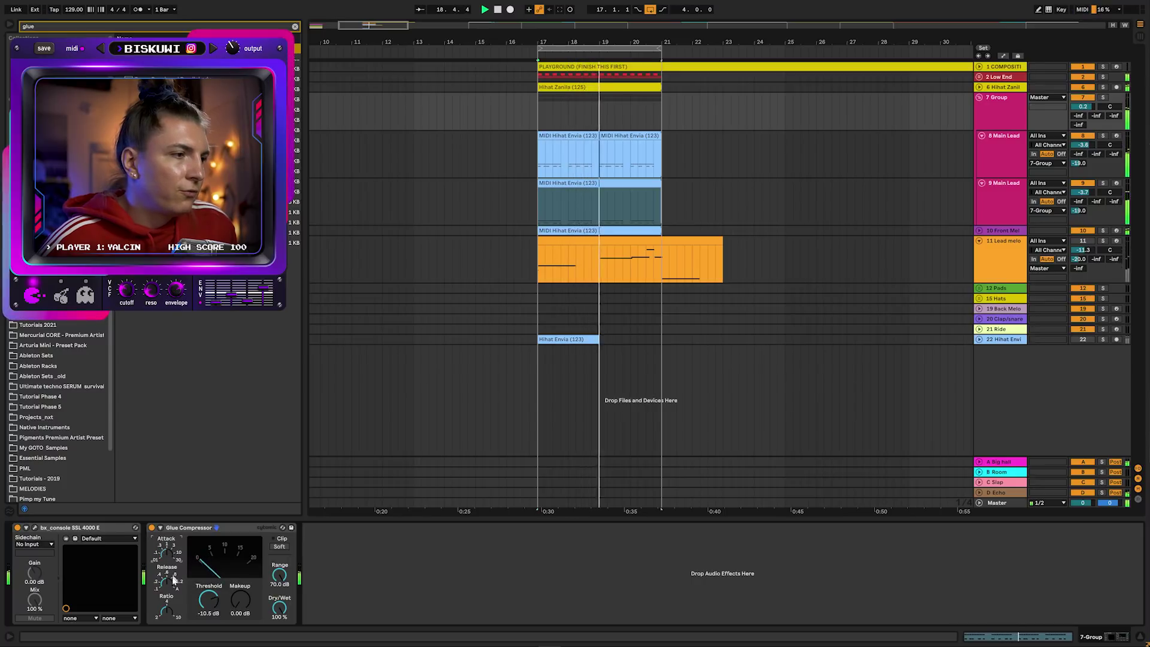
{"action": "left_click_drag", "start_coordinate": [208, 599], "coordinate": [209, 606]}
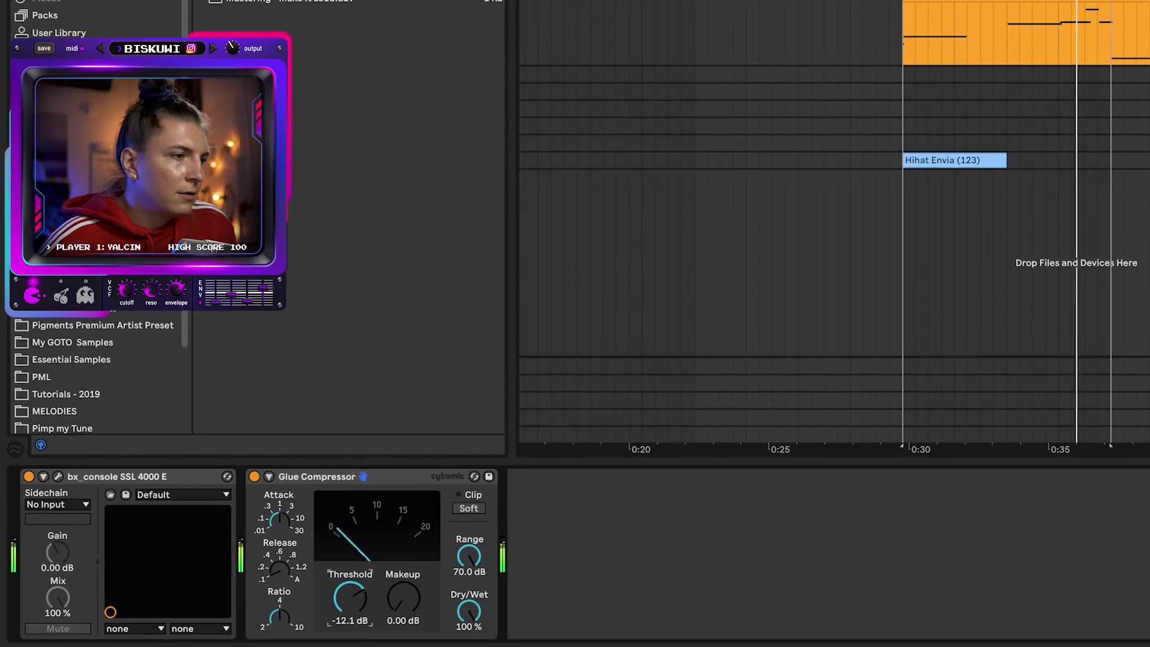
{"action": "left_click_drag", "start_coordinate": [403, 597], "coordinate": [350, 604]}
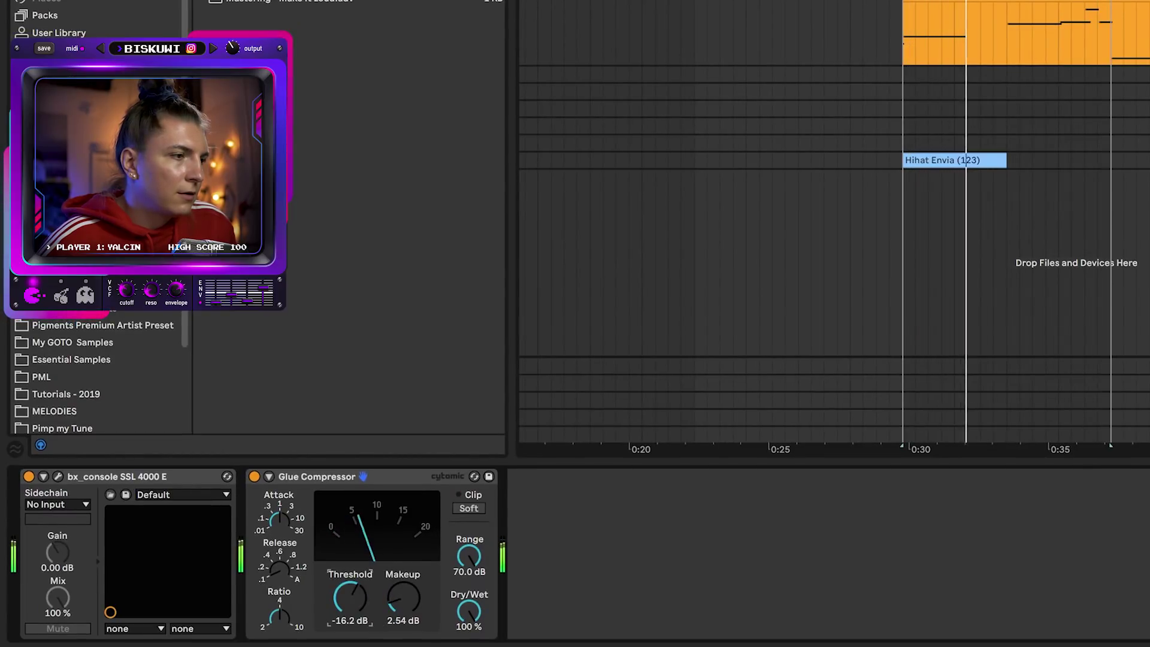
{"action": "left_click", "coordinate": [279, 616]}
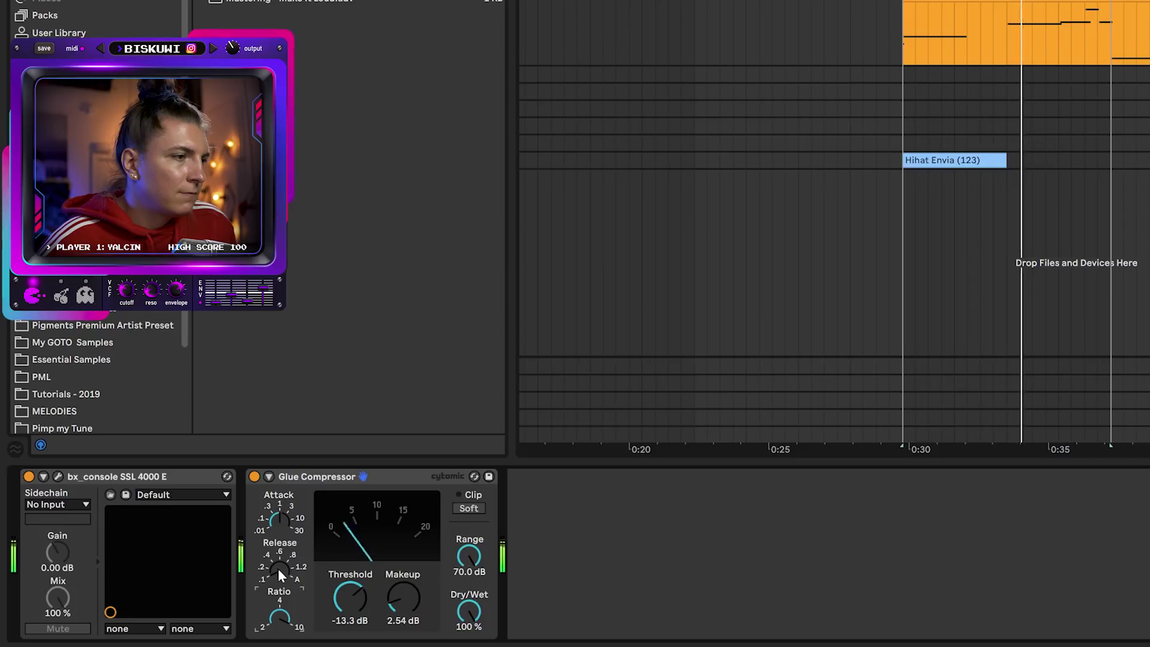
{"action": "left_click", "coordinate": [276, 525]}
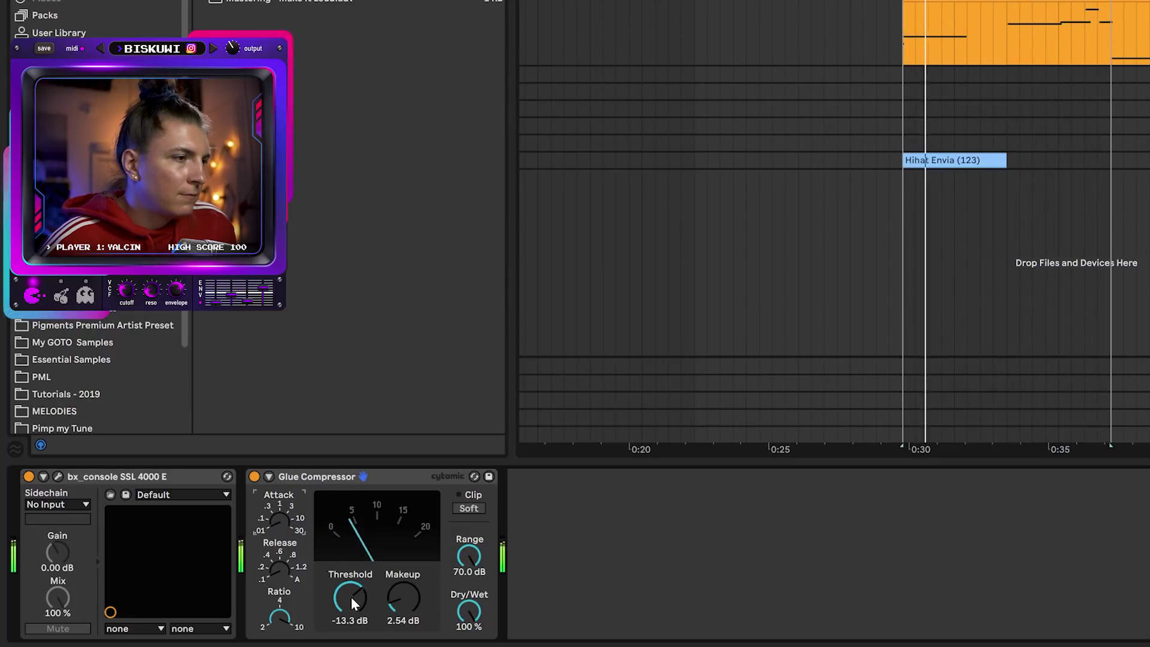
{"action": "left_click", "coordinate": [254, 476]}
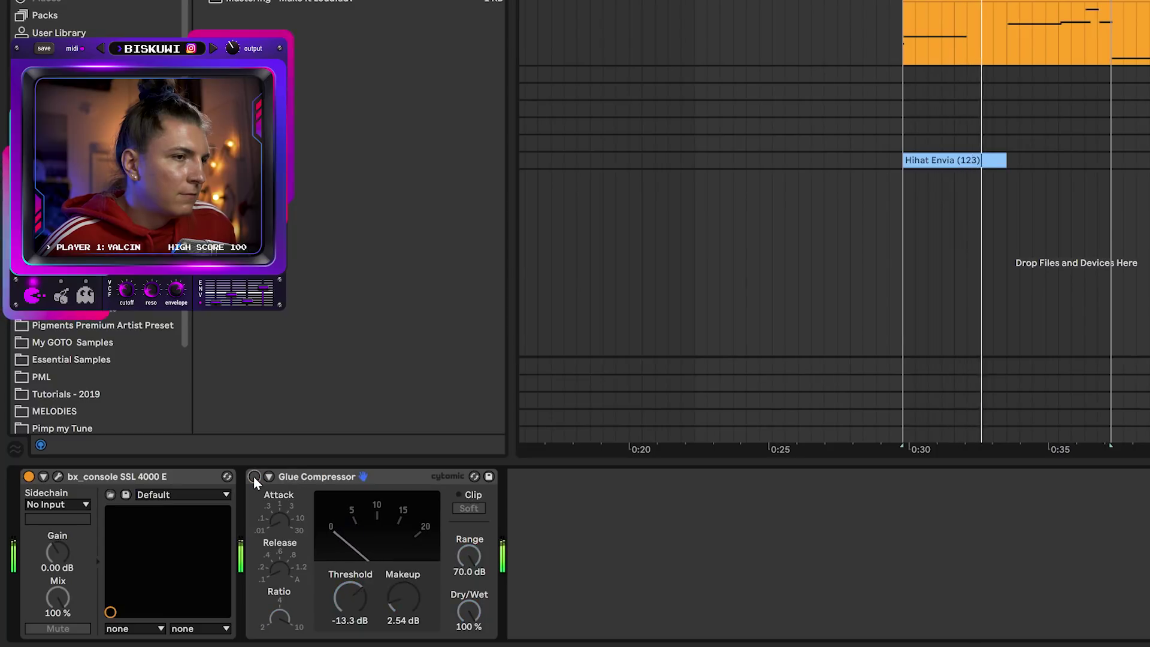
{"action": "left_click", "coordinate": [254, 476]}
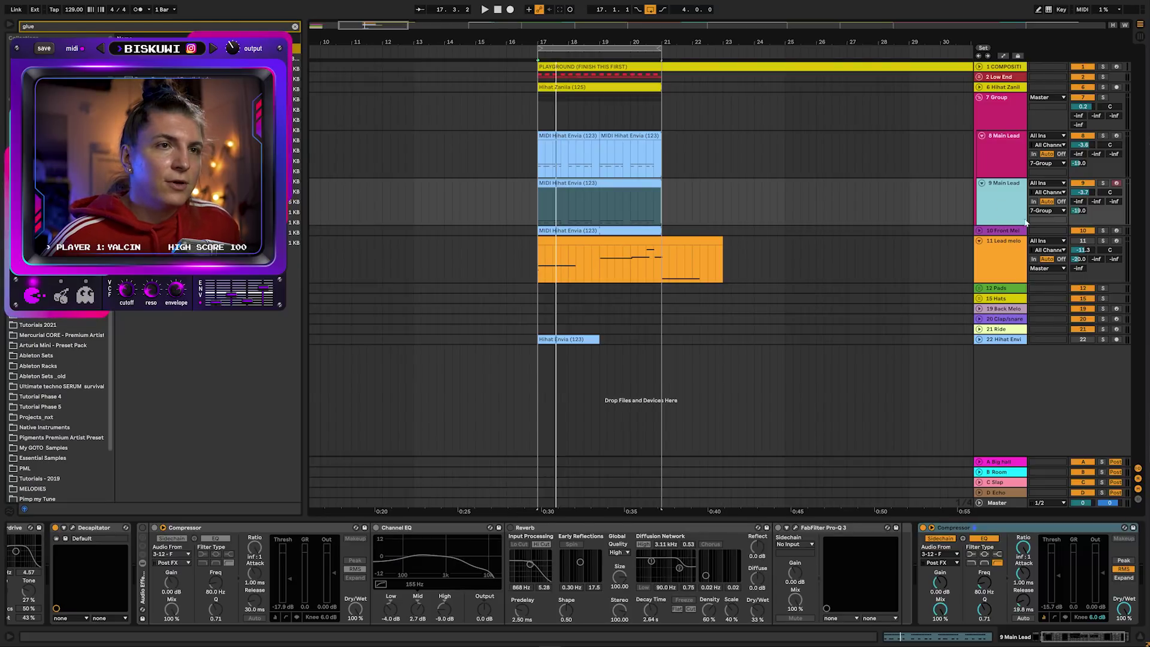
Insert a new MIDI track below the second Main Lead and load a Drum Rack on it
{"action": "key", "text": "ctrl+shift+t"}
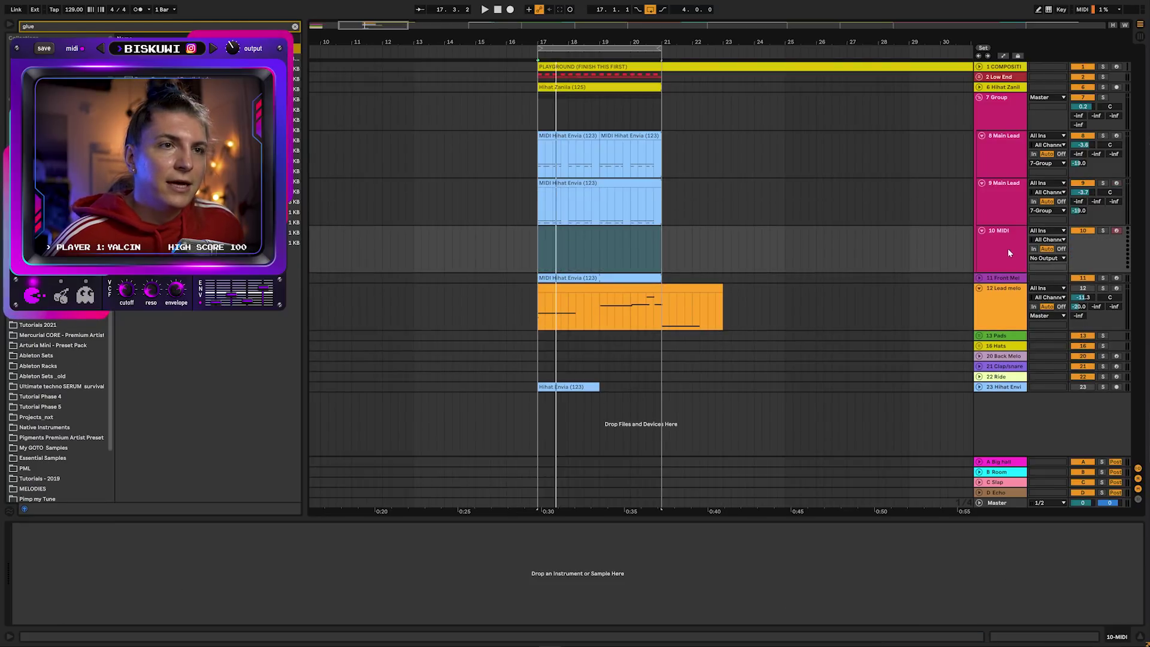
{"action": "key", "text": "ctrl+f"}
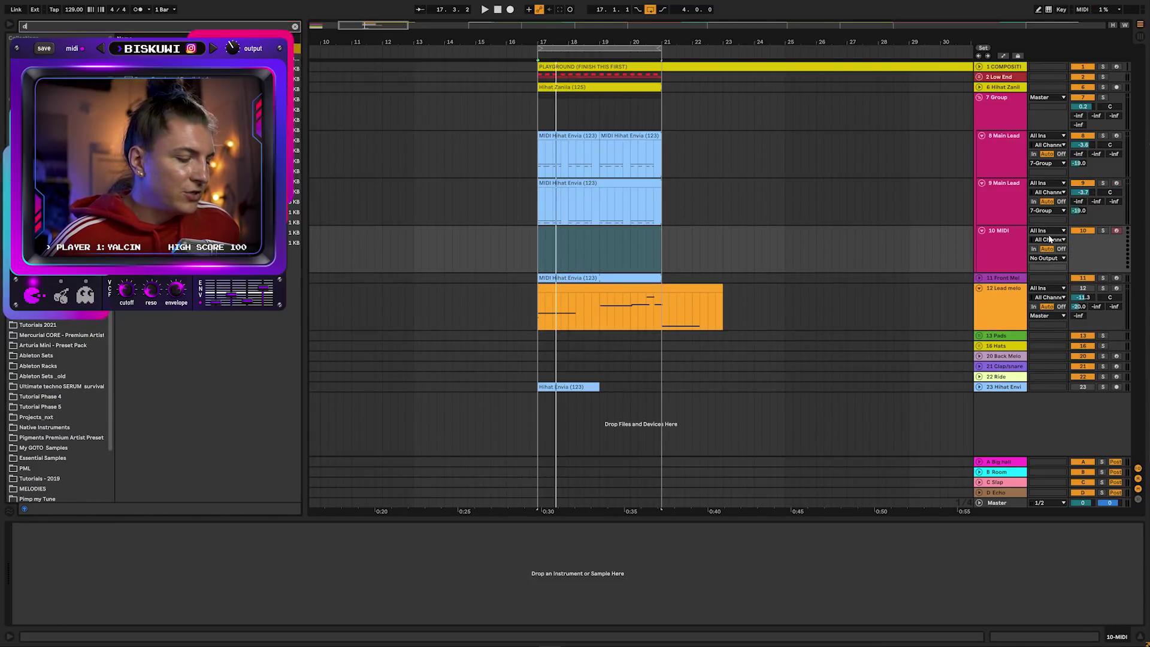
{"action": "type", "text": "drum"}
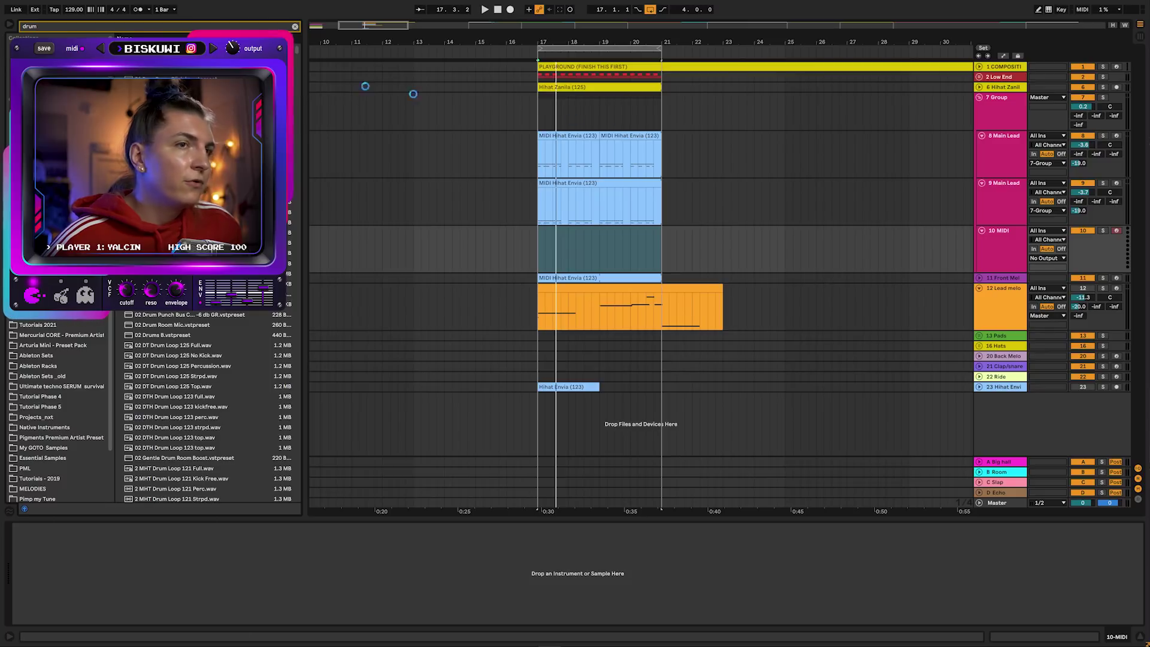
{"action": "key", "text": "Return"}
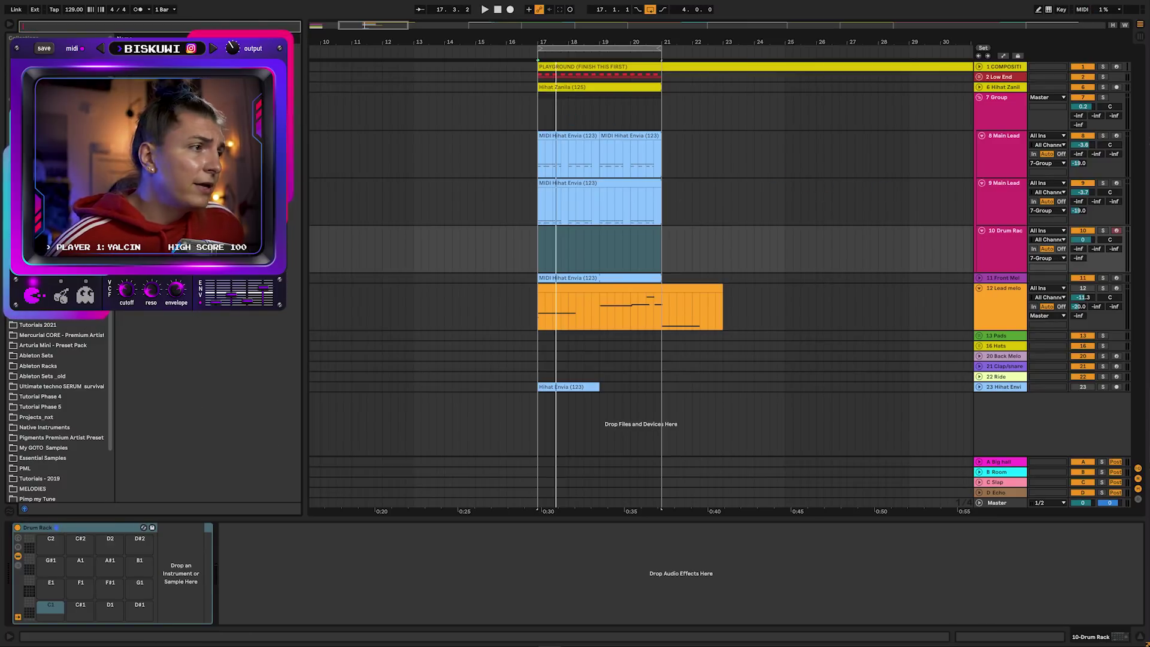
Browse the sample packs to the Percussions folder inside 1. Samples of the Berlin Premium Sample Pack
{"action": "scroll", "coordinate": [71, 351], "scroll_direction": "down", "scroll_amount": 1}
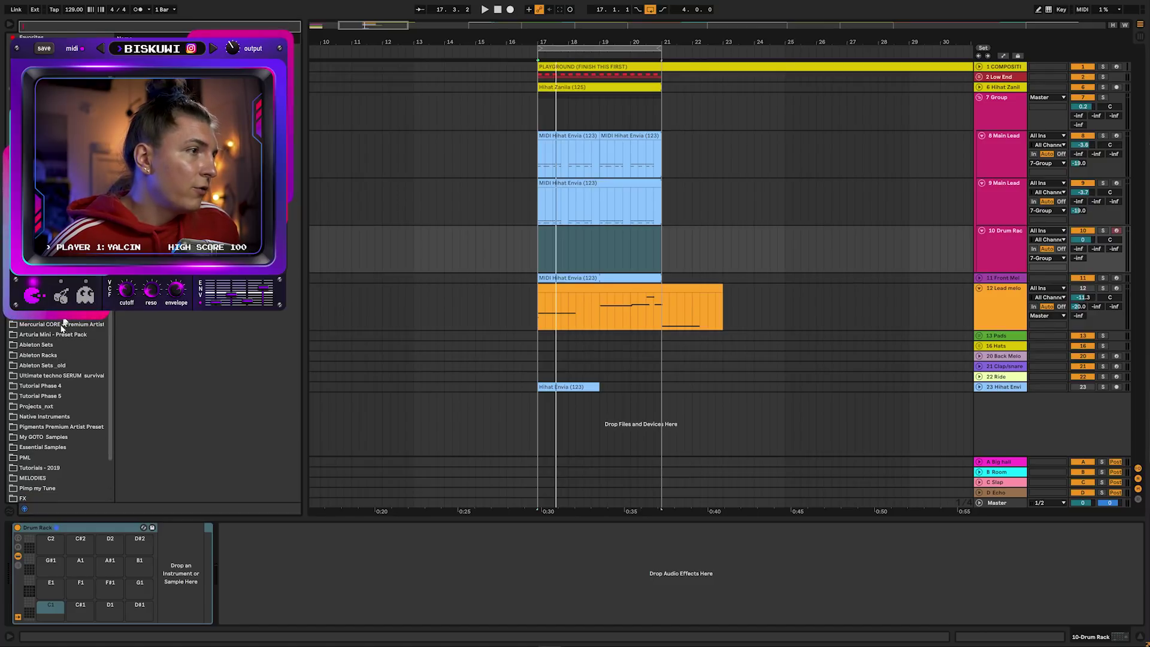
{"action": "key", "text": "Escape"}
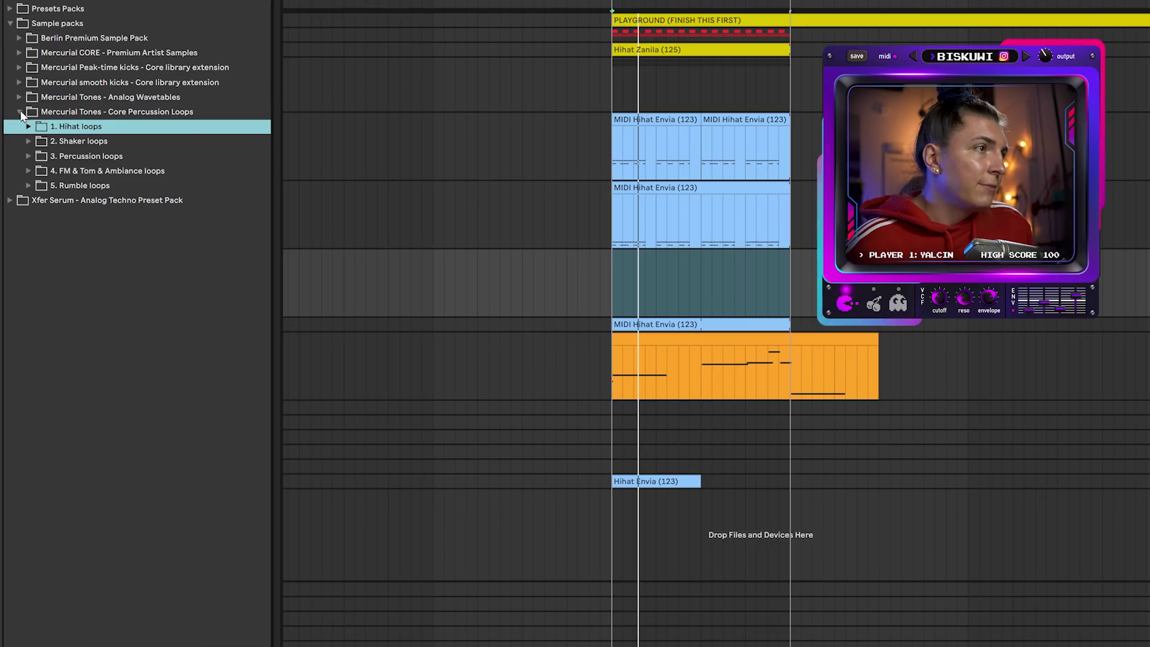
{"action": "key", "text": "Left"}
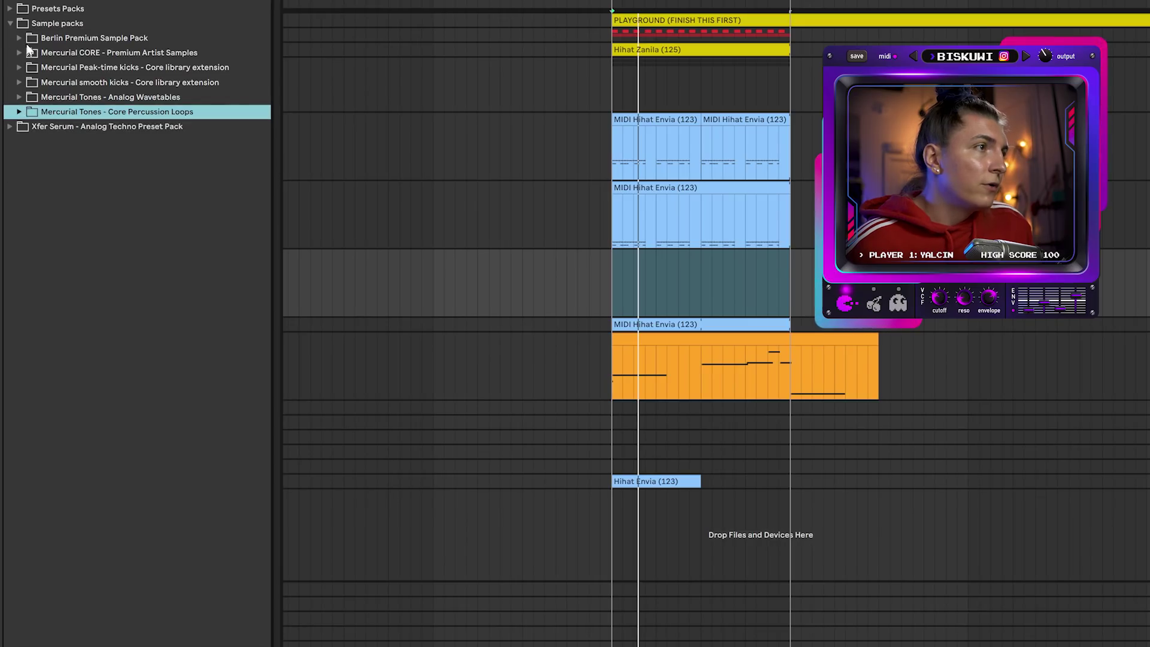
{"action": "left_click", "coordinate": [27, 40]}
{"action": "key", "text": "Right"}
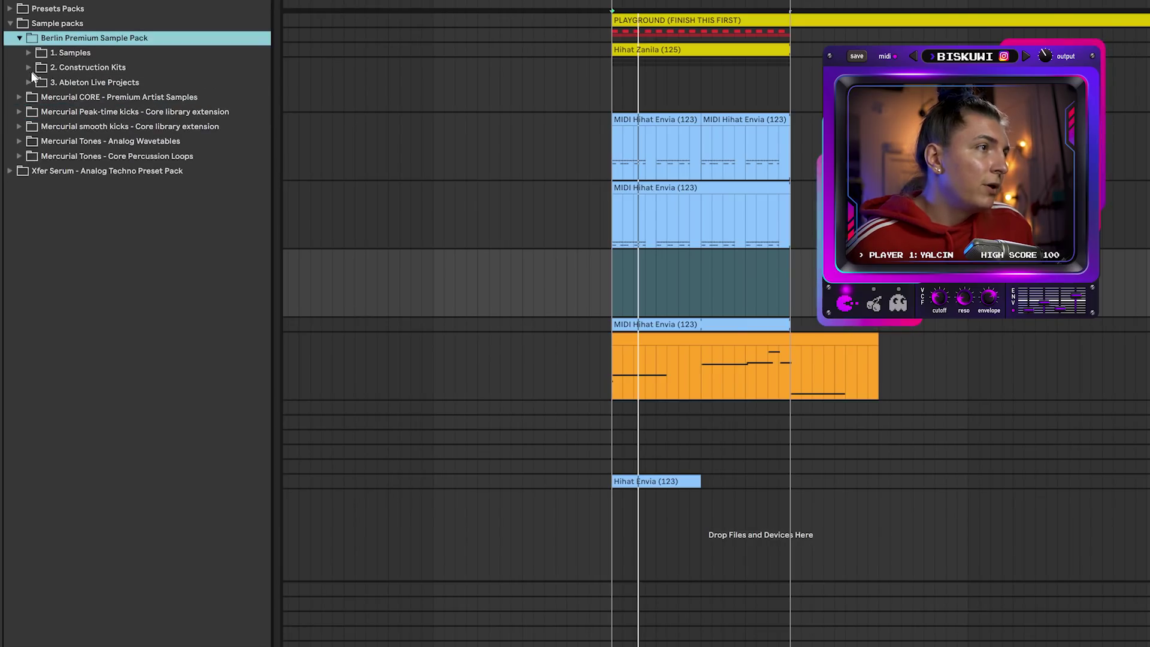
{"action": "left_click", "coordinate": [28, 67]}
{"action": "key", "text": "Left"}
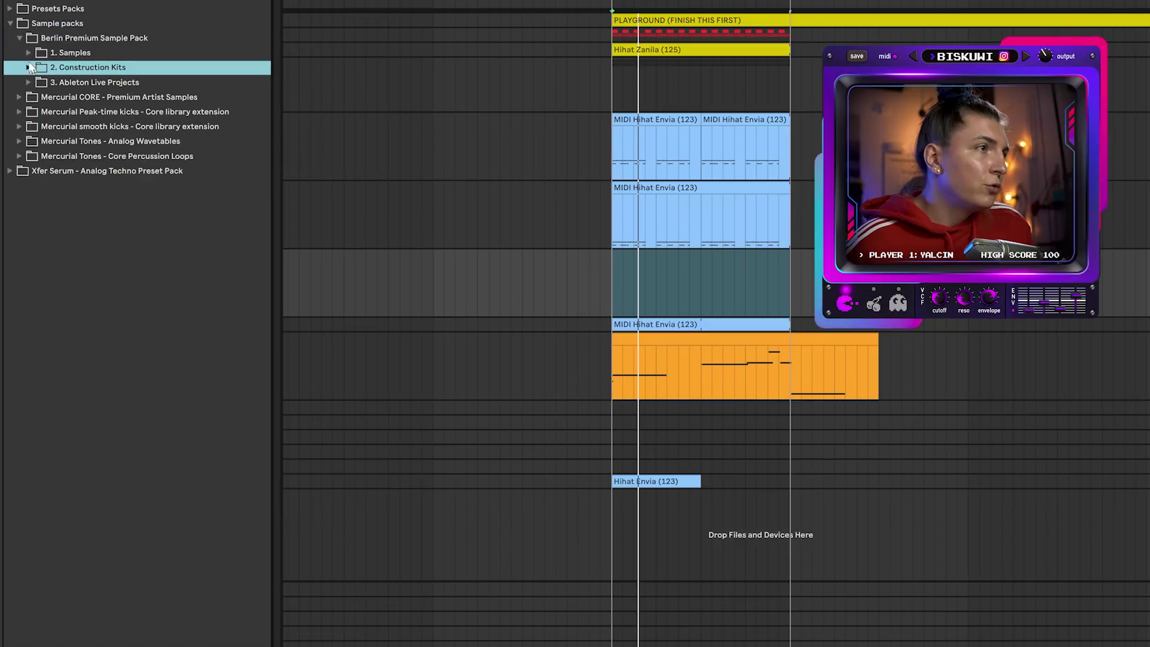
{"action": "key", "text": "Up"}
{"action": "key", "text": "Right"}
{"action": "left_click", "coordinate": [42, 155]}
Audition the one-shots in the Percussions folder, from the mallet samples down to Percussion Ziana.wav
{"action": "left_click", "coordinate": [103, 216]}
{"action": "left_click", "coordinate": [109, 244]}
{"action": "left_click", "coordinate": [118, 274]}
{"action": "left_click", "coordinate": [117, 289]}
{"action": "left_click", "coordinate": [111, 303]}
{"action": "left_click", "coordinate": [108, 289]}
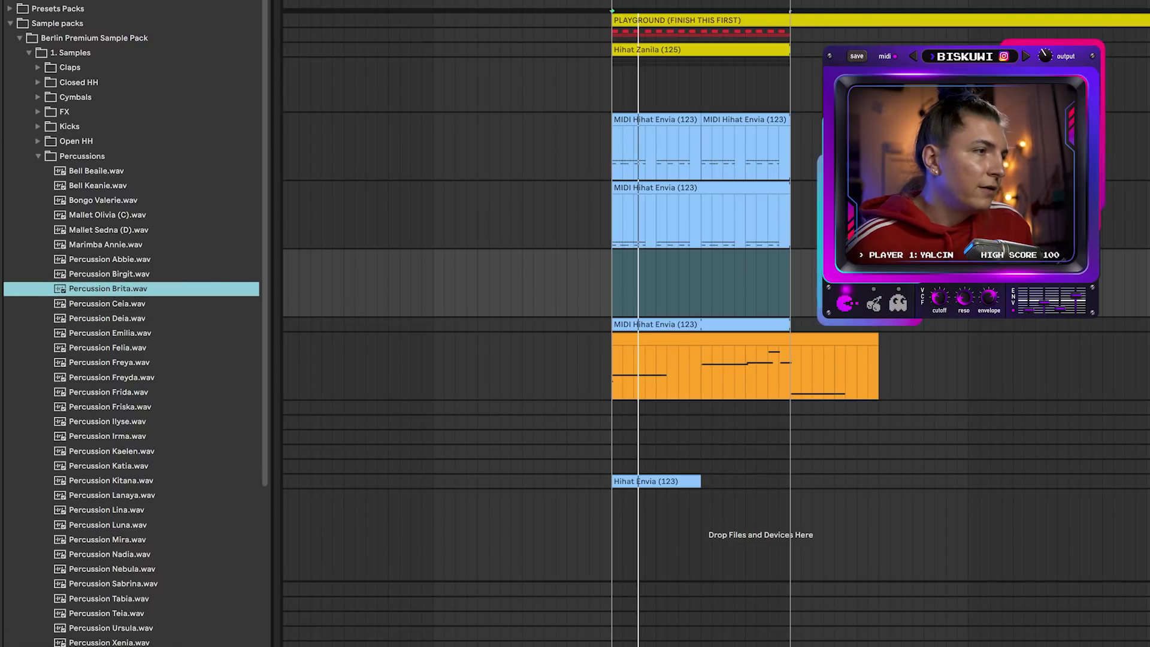
{"action": "left_click", "coordinate": [128, 335]}
{"action": "left_click", "coordinate": [122, 346]}
{"action": "left_click", "coordinate": [114, 375]}
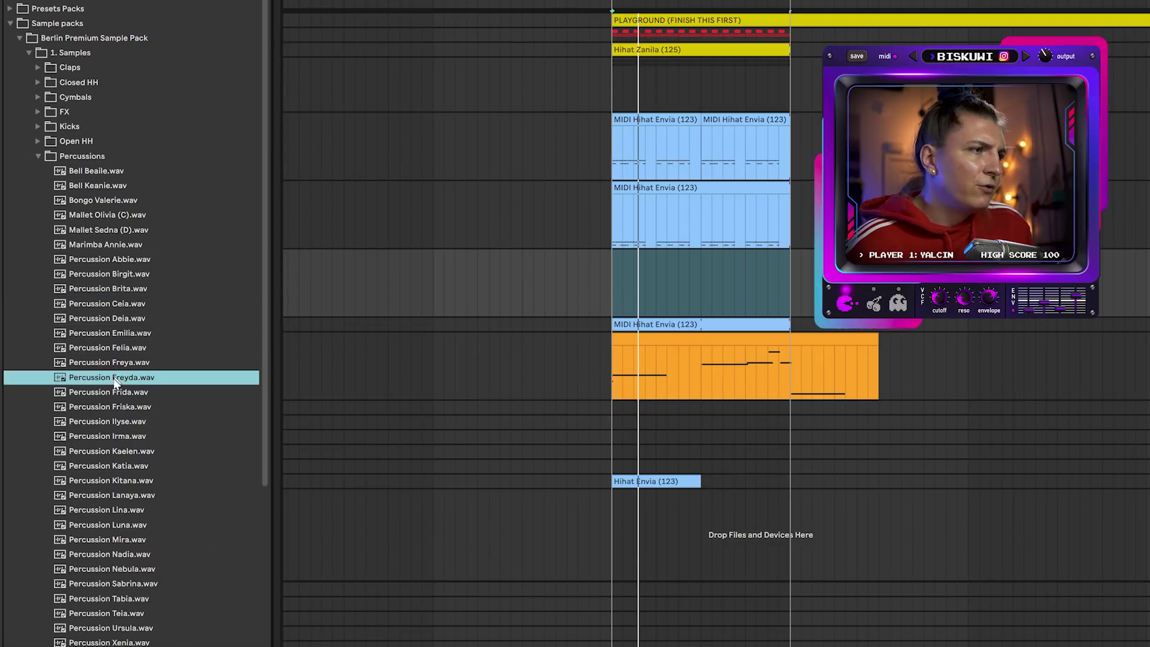
{"action": "left_click", "coordinate": [113, 393]}
{"action": "left_click", "coordinate": [107, 409]}
{"action": "left_click", "coordinate": [103, 421]}
{"action": "left_click", "coordinate": [91, 410]}
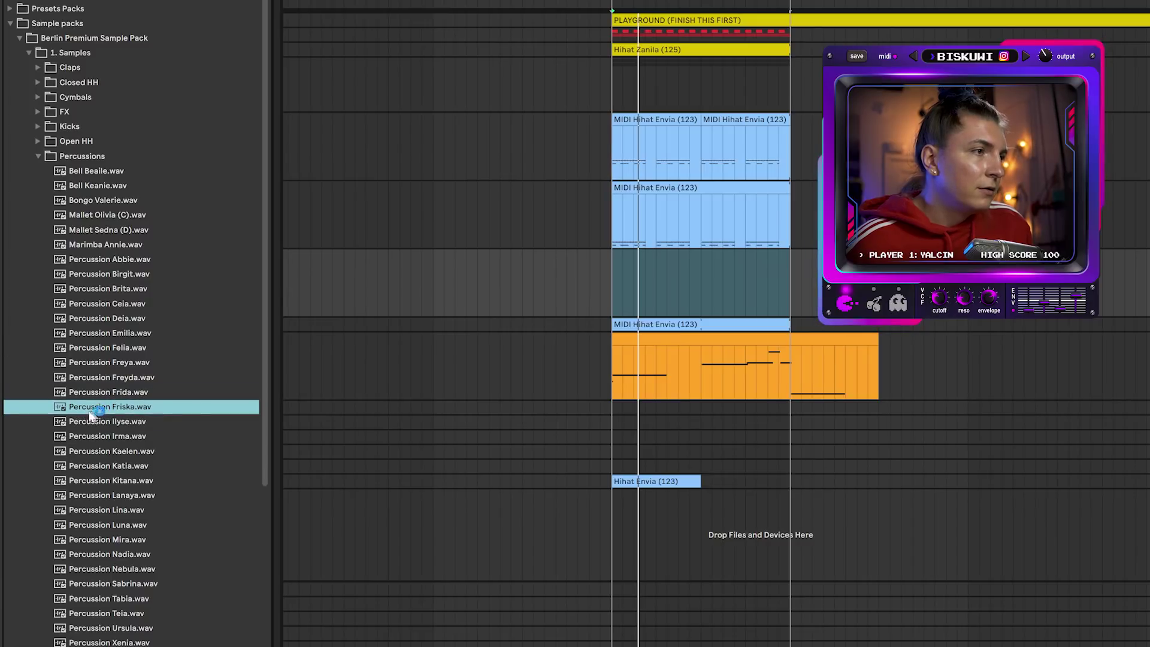
{"action": "left_click", "coordinate": [122, 436]}
{"action": "left_click", "coordinate": [127, 494]}
{"action": "left_click", "coordinate": [130, 467]}
{"action": "left_click", "coordinate": [128, 452]}
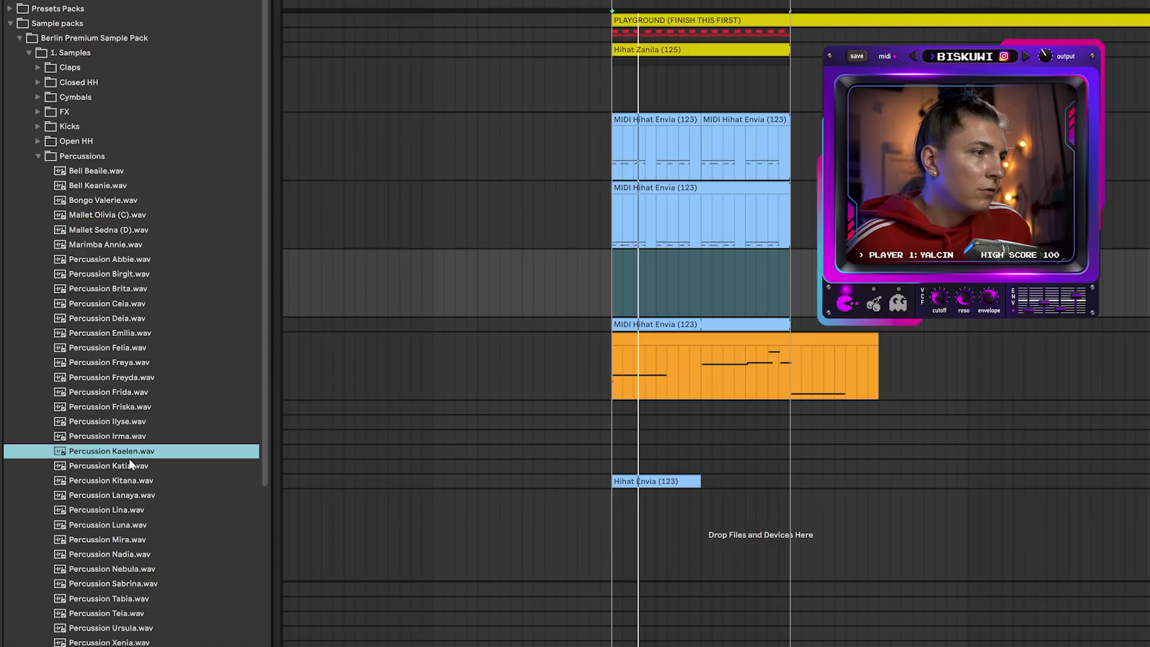
{"action": "left_click", "coordinate": [130, 509]}
{"action": "left_click", "coordinate": [127, 524]}
{"action": "left_click", "coordinate": [128, 495]}
{"action": "left_click", "coordinate": [123, 554]}
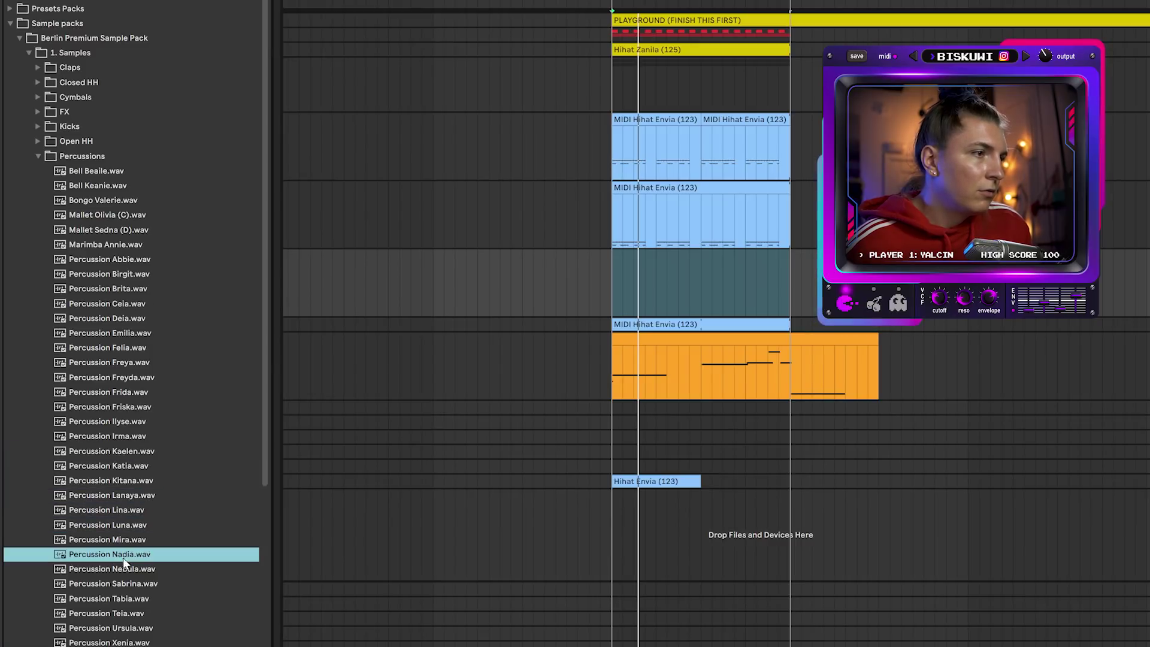
{"action": "scroll", "coordinate": [123, 558], "scroll_direction": "down", "scroll_amount": 3}
{"action": "left_click", "coordinate": [135, 491]}
{"action": "left_click", "coordinate": [121, 506]}
{"action": "left_click", "coordinate": [122, 534]}
{"action": "left_click", "coordinate": [130, 507]}
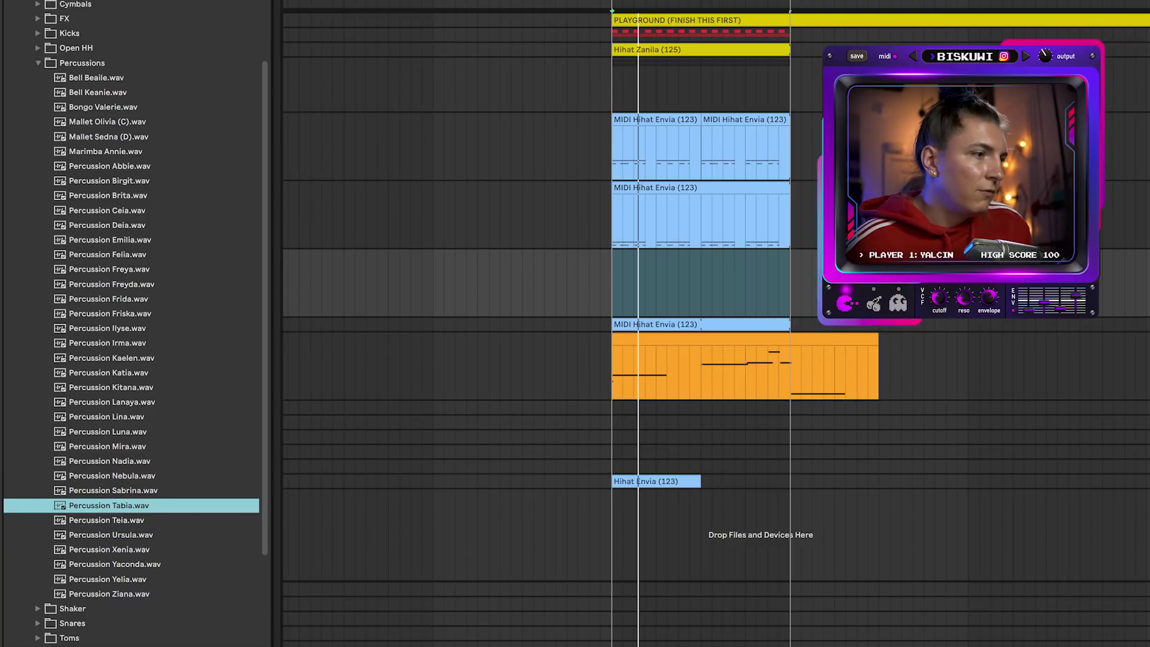
{"action": "left_click", "coordinate": [126, 534]}
{"action": "left_click", "coordinate": [124, 550]}
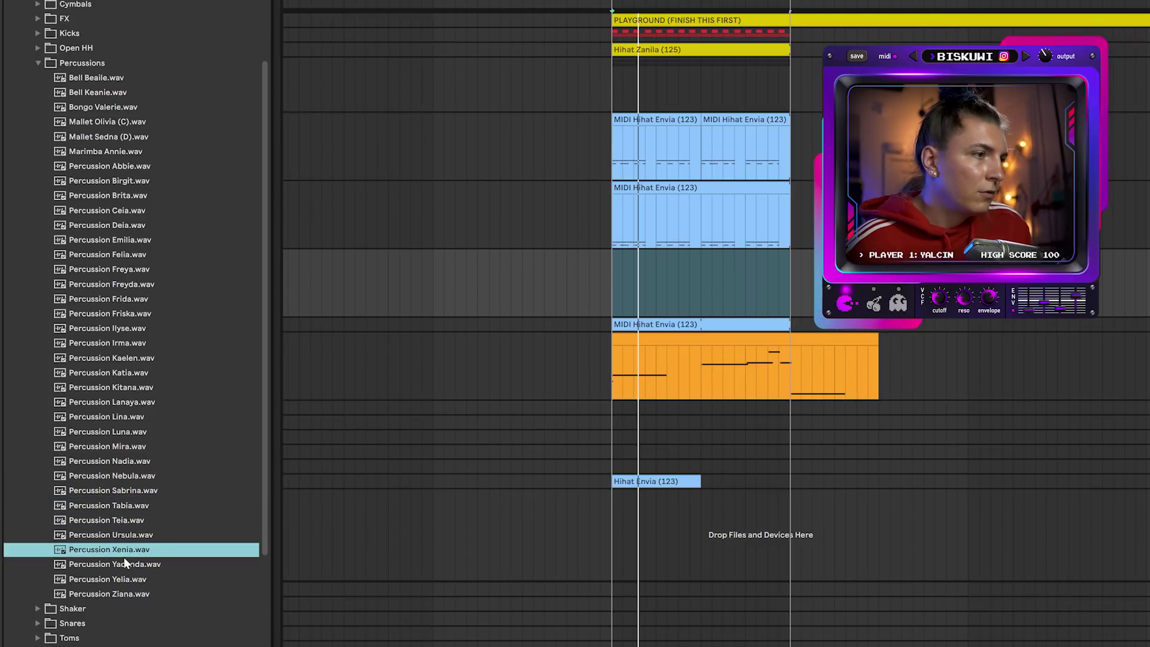
{"action": "left_click", "coordinate": [121, 564]}
{"action": "left_click", "coordinate": [117, 577]}
{"action": "left_click", "coordinate": [118, 593]}
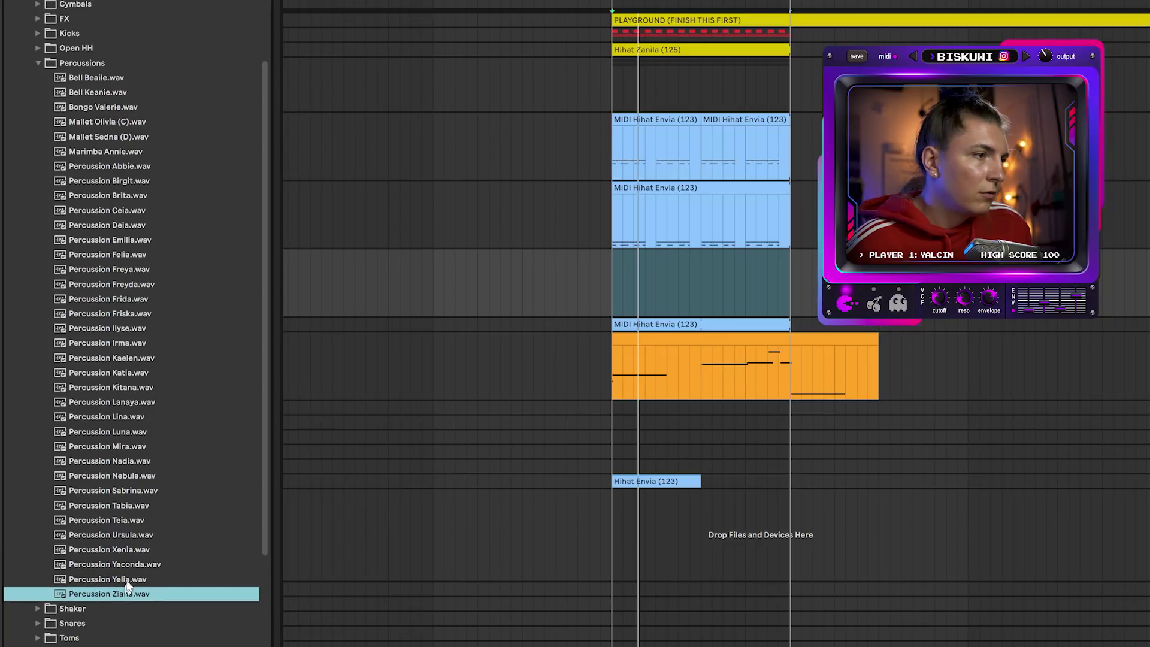
{"action": "left_click", "coordinate": [130, 563]}
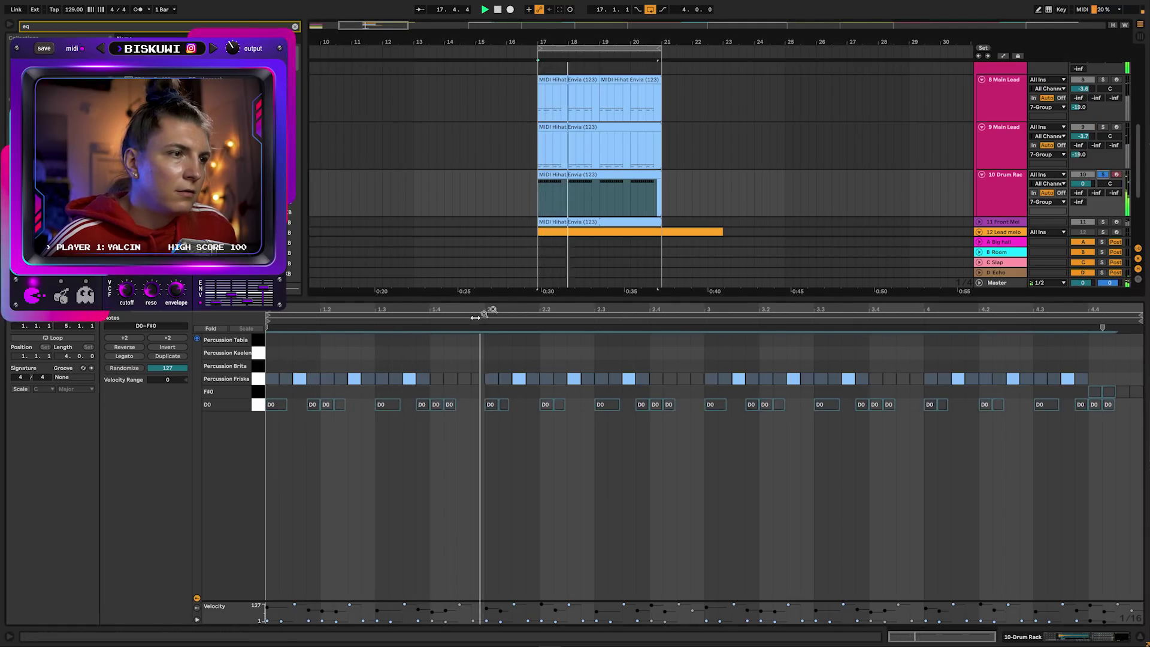
Select all notes in the percussion Drum Rack clip and draw varied velocities across its opening notes
{"action": "key", "text": "ctrl+a"}
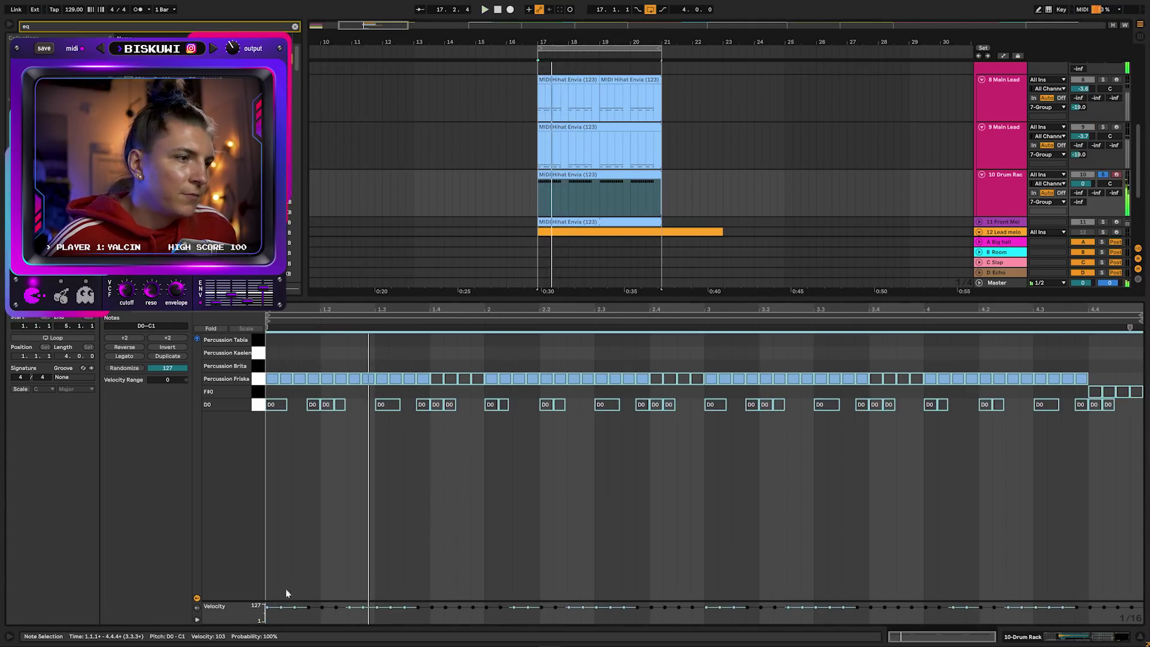
{"action": "key", "text": "b"}
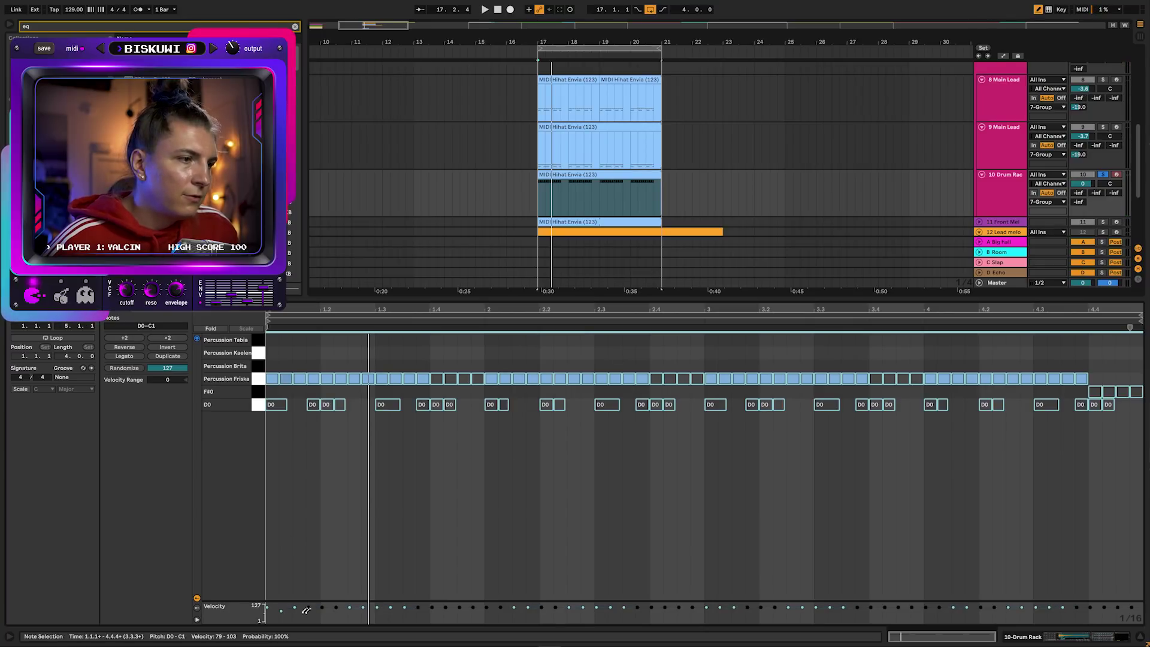
{"action": "left_click_drag", "start_coordinate": [277, 607], "coordinate": [390, 612]}
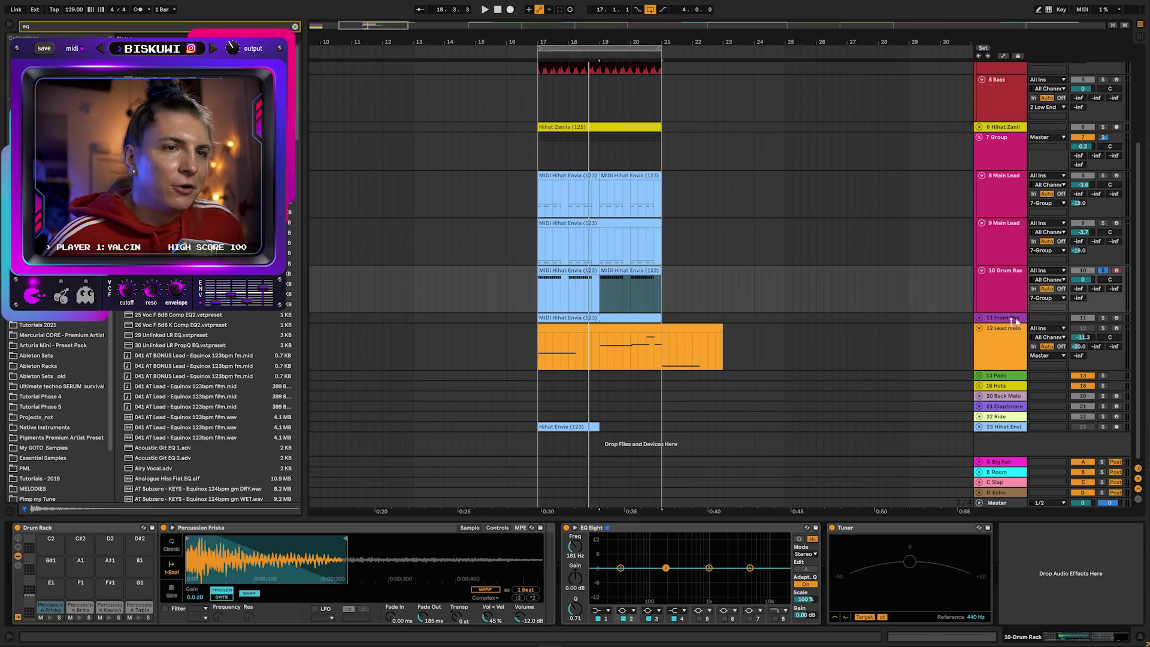
Play the loop, set the Drum Rack track's volume to -1.4 dB, and raise the 7 Group's volume to 1.0 dB
{"action": "key", "text": "space"}
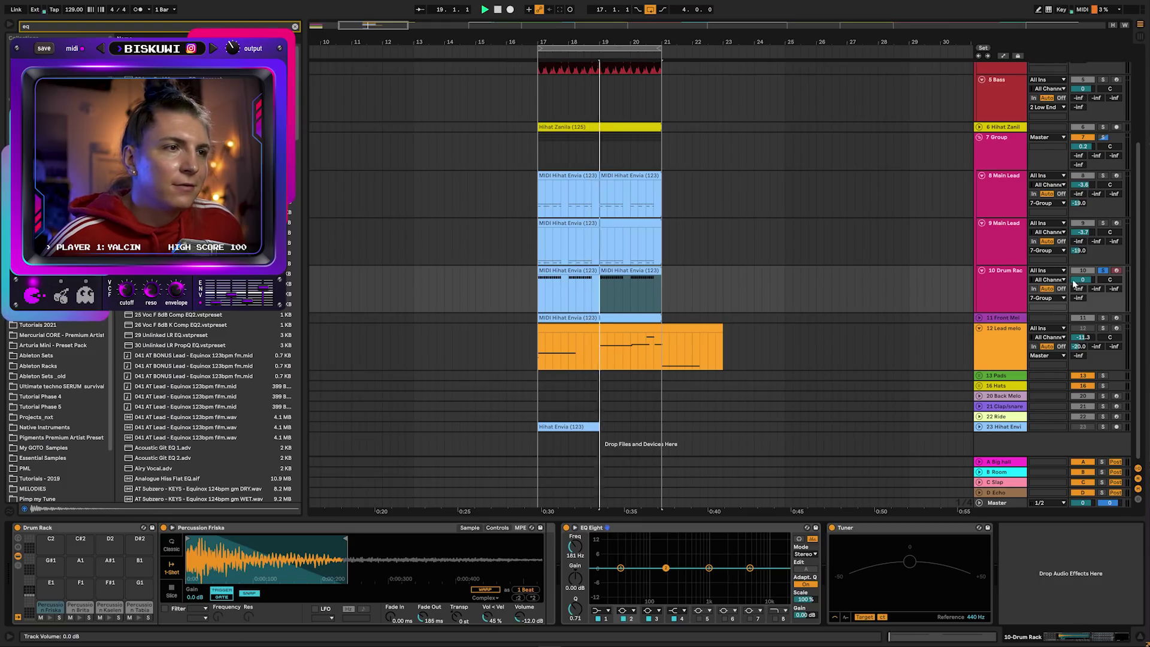
{"action": "scroll", "coordinate": [987, 361], "scroll_direction": "up", "scroll_amount": 2}
{"action": "scroll", "coordinate": [1083, 334], "scroll_direction": "up", "scroll_amount": 2}
{"action": "scroll", "coordinate": [1083, 334], "scroll_direction": "down", "scroll_amount": 2}
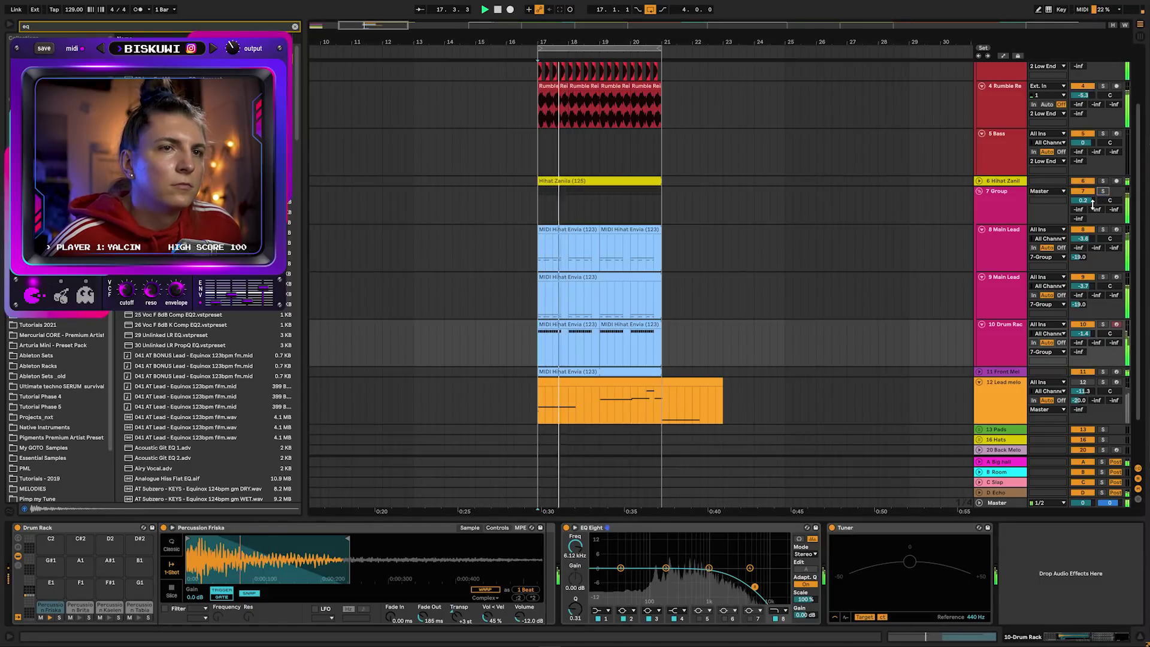
{"action": "left_click", "coordinate": [1001, 206]}
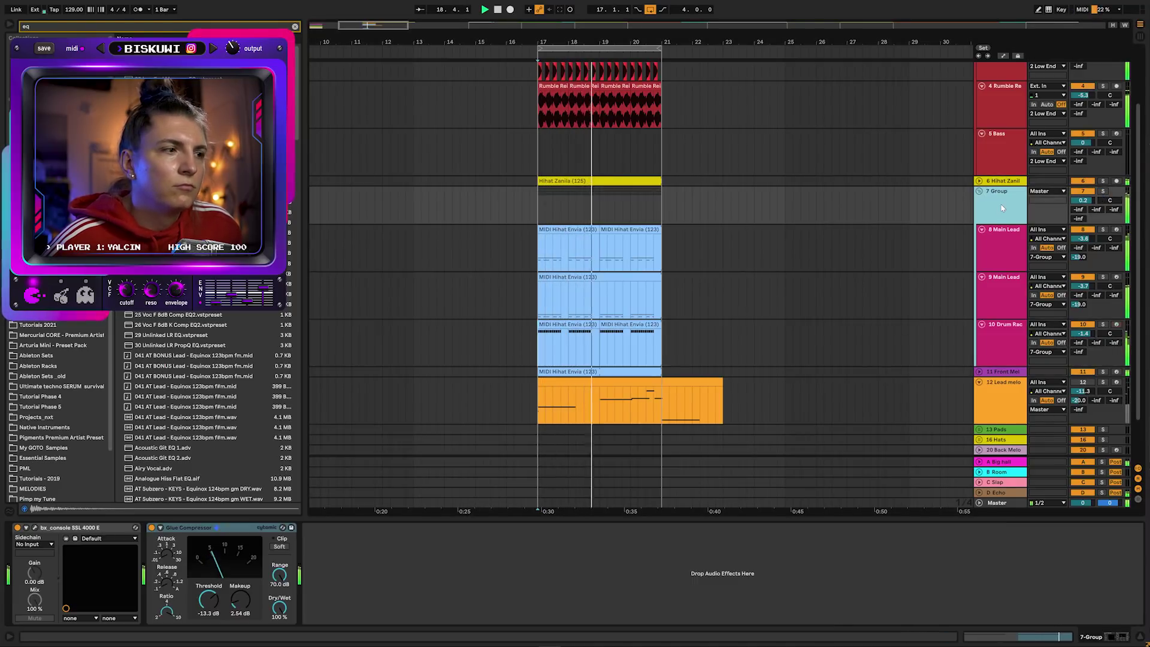
{"action": "left_click_drag", "start_coordinate": [1083, 200], "coordinate": [1083, 205]}
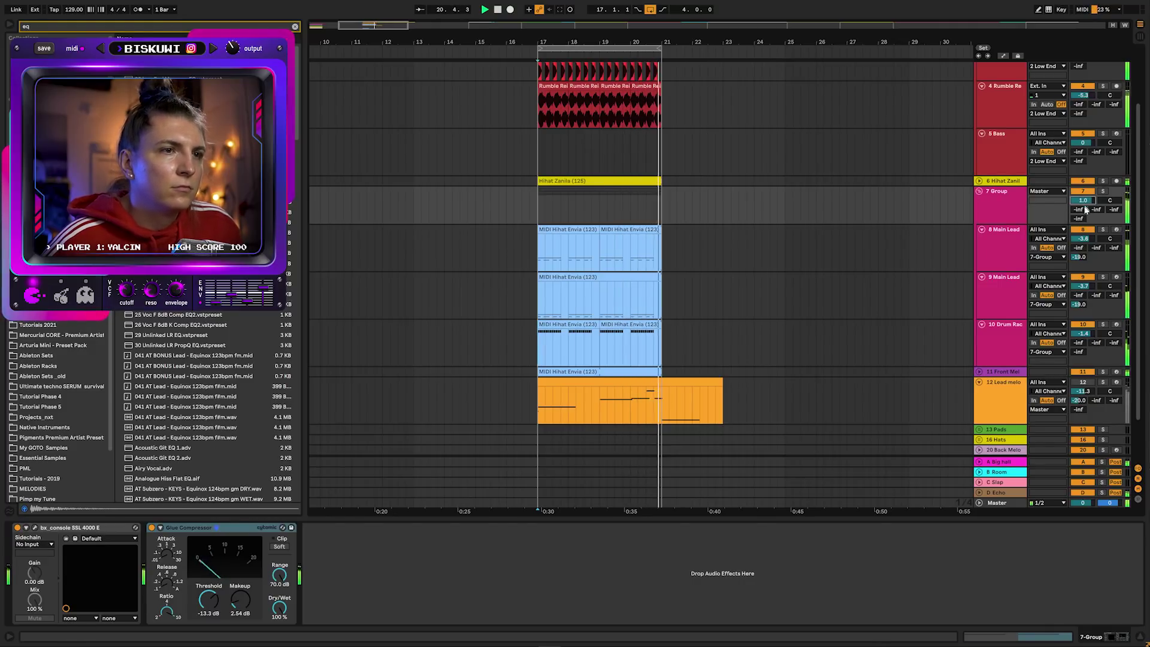
Solo the second Main Lead and toggle its Decapitator to compare the sound
{"action": "left_click", "coordinate": [1103, 277]}
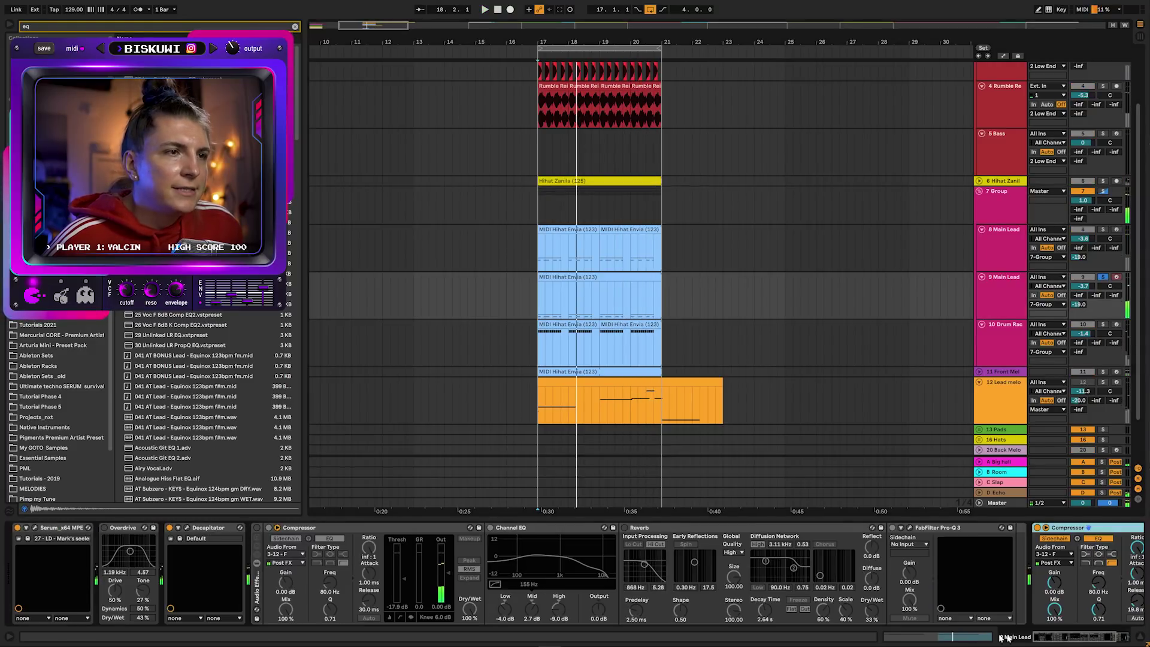
{"action": "left_click", "coordinate": [169, 529]}
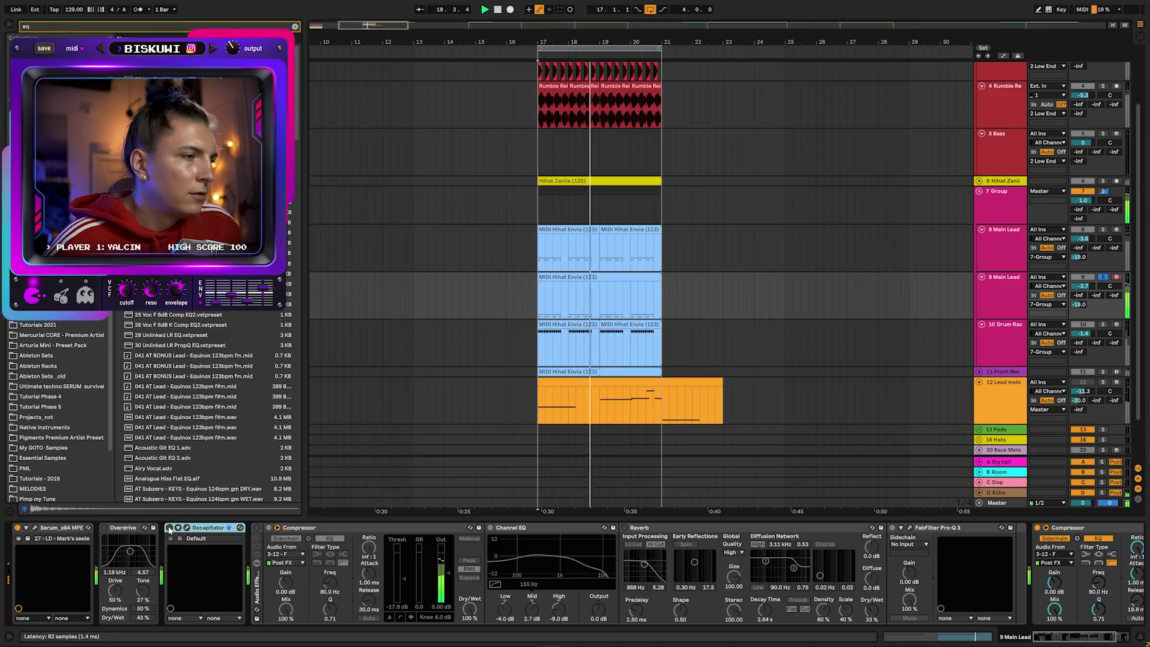
In the second Main Lead's Serum, turn off the reverb effect and set the Env 1 decay to 171 ms
{"action": "left_click", "coordinate": [88, 527]}
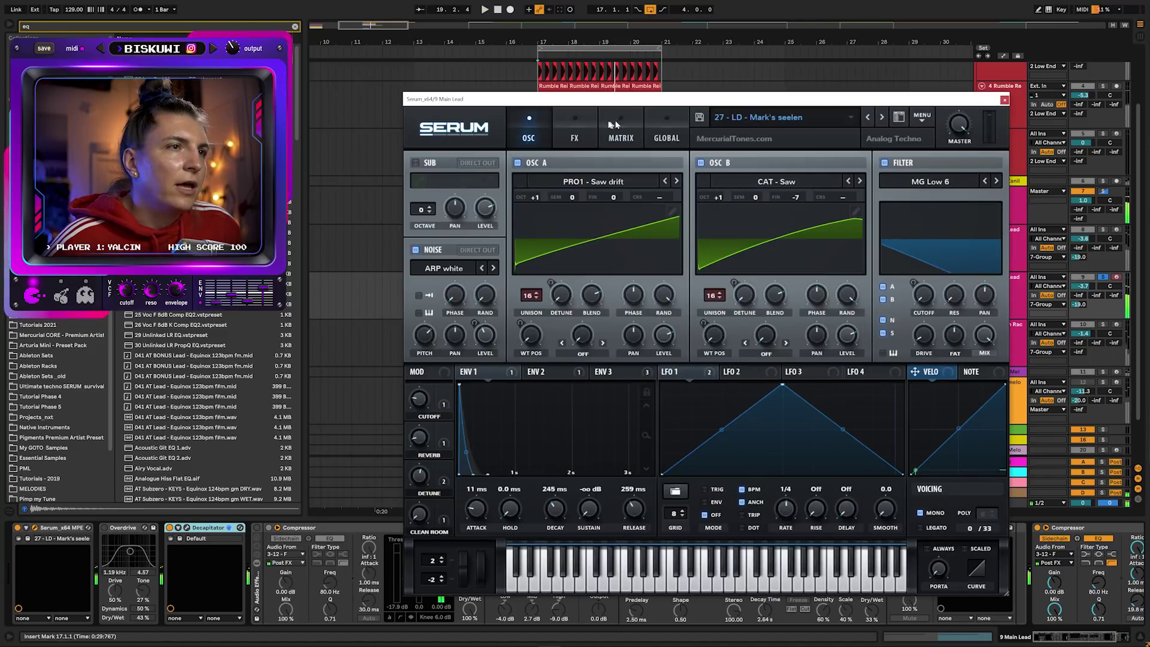
{"action": "left_click", "coordinate": [572, 124]}
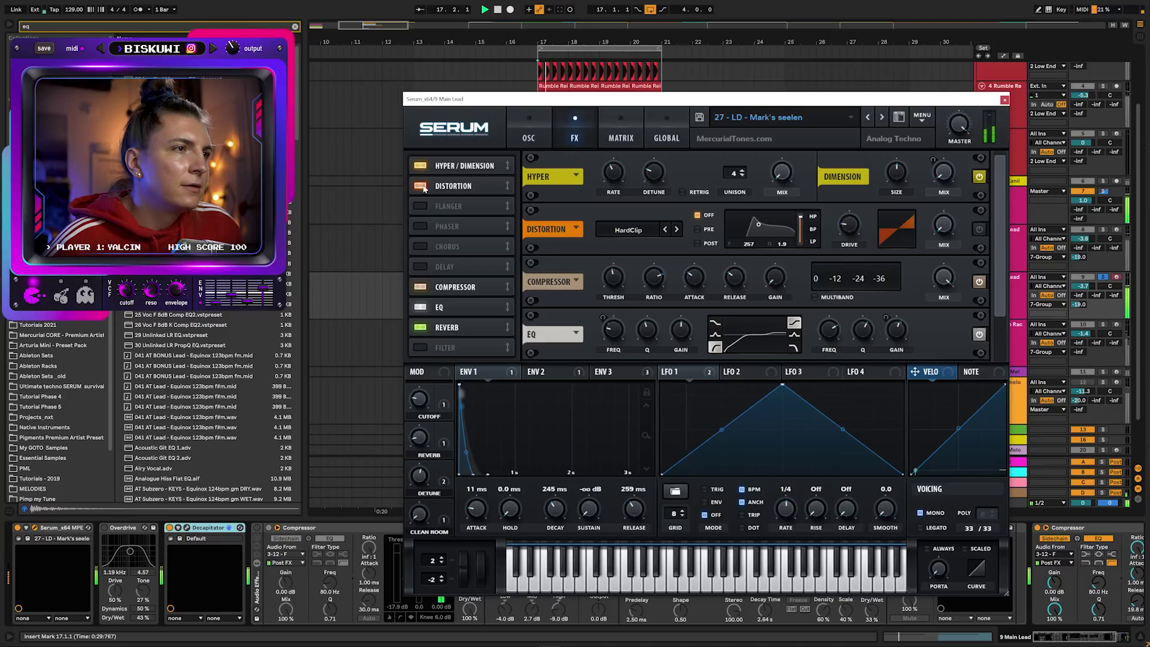
{"action": "left_click", "coordinate": [420, 328]}
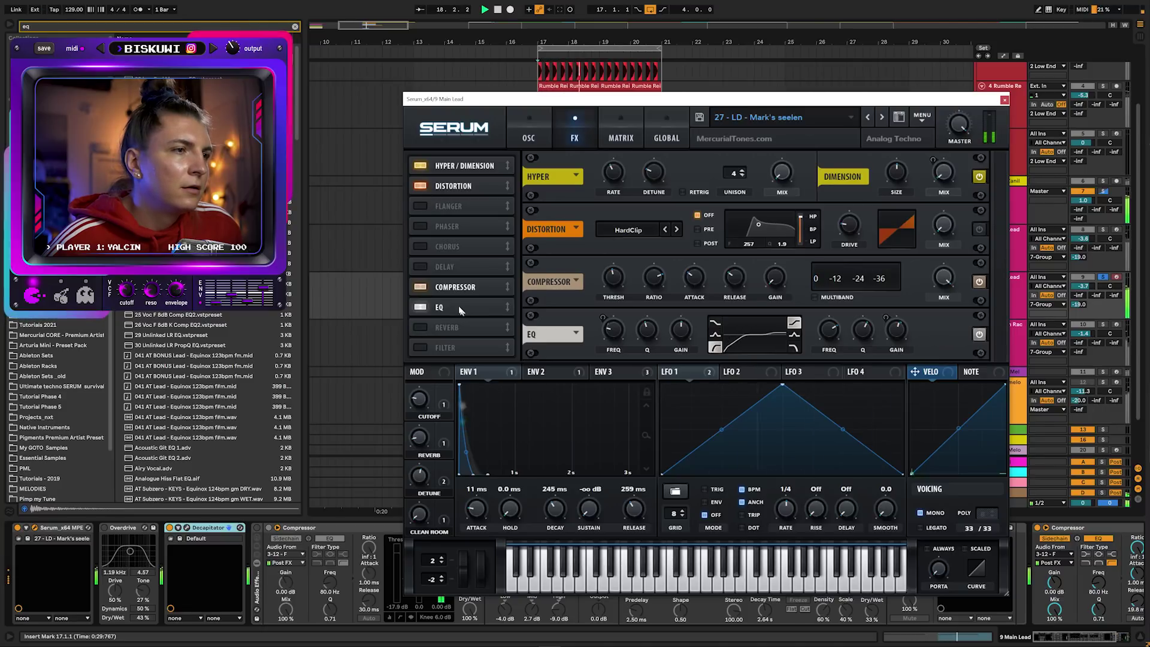
{"action": "left_click", "coordinate": [542, 371]}
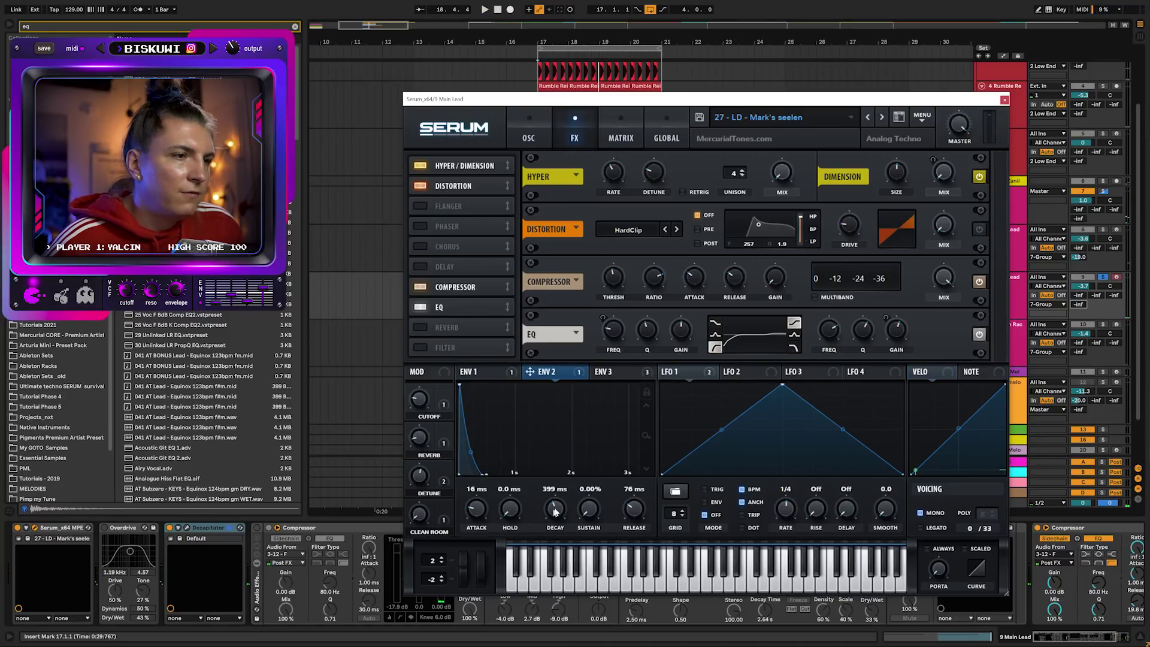
{"action": "left_click", "coordinate": [472, 373]}
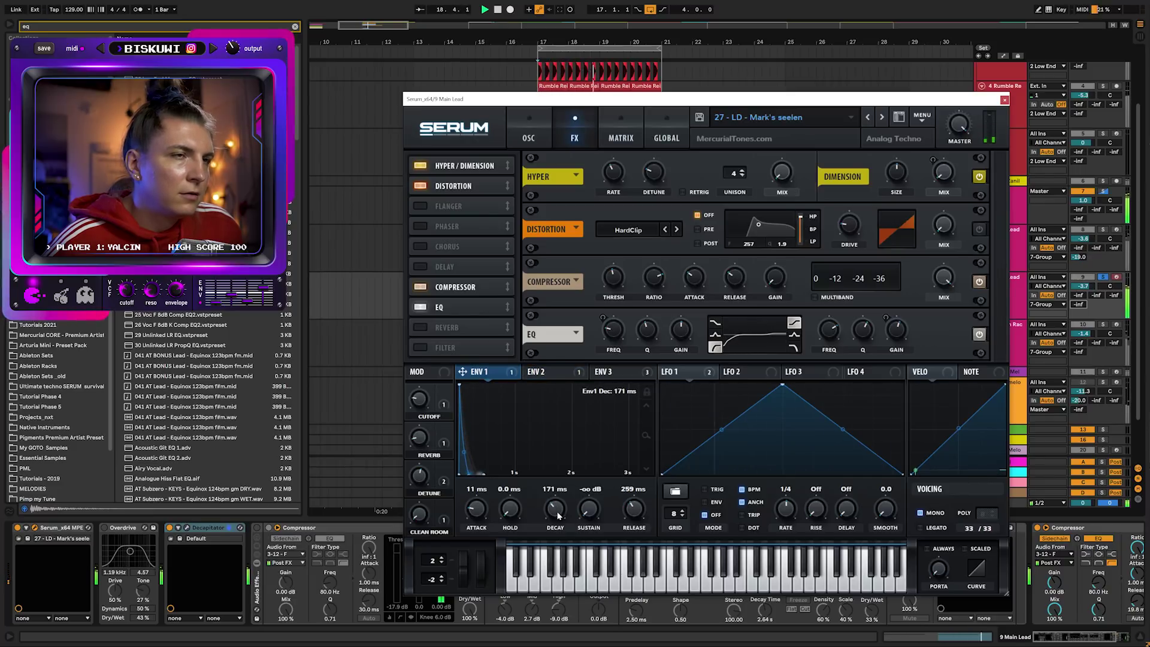
{"action": "left_click", "coordinate": [1006, 100]}
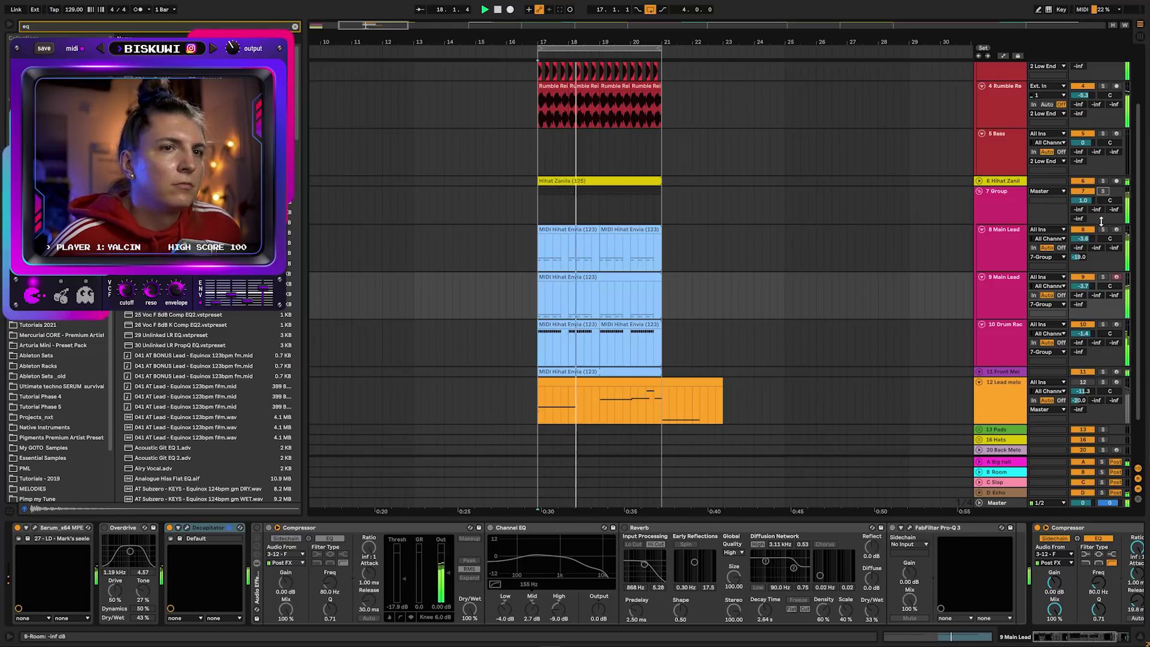
Set the two Main Lead volumes to -4.3 dB and -1.0 dB and the Drum Rack's to -2.9 dB, and fold the 7 Group
{"action": "left_click_drag", "start_coordinate": [1083, 285], "coordinate": [1082, 281]}
{"action": "left_click_drag", "start_coordinate": [1083, 333], "coordinate": [1083, 339]}
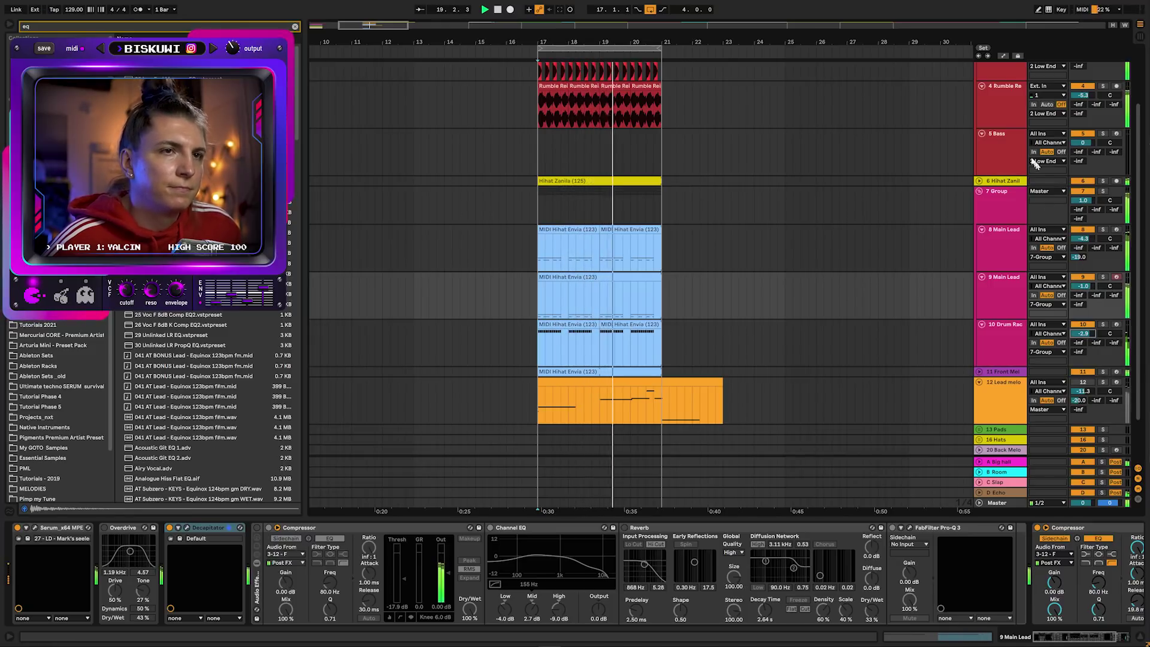
{"action": "left_click", "coordinate": [981, 191]}
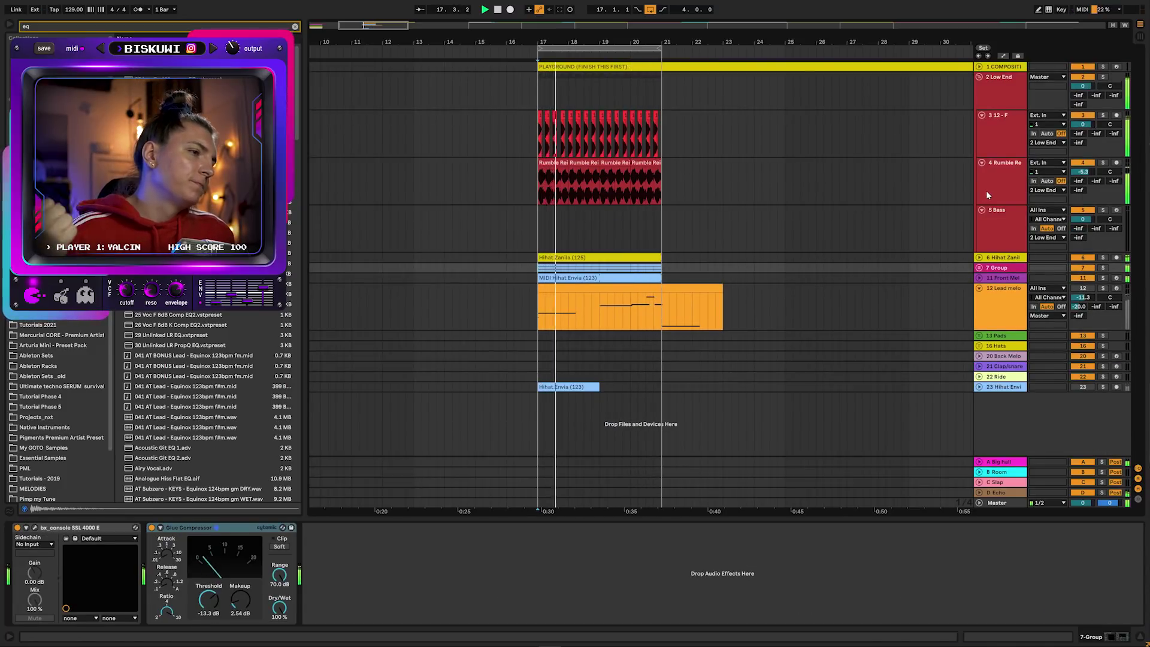
Open the Lead melody clip, select its first F#2 note, and listen to the melody
{"action": "double_click", "coordinate": [589, 325]}
{"action": "left_click", "coordinate": [414, 516]}
{"action": "key", "text": "space"}
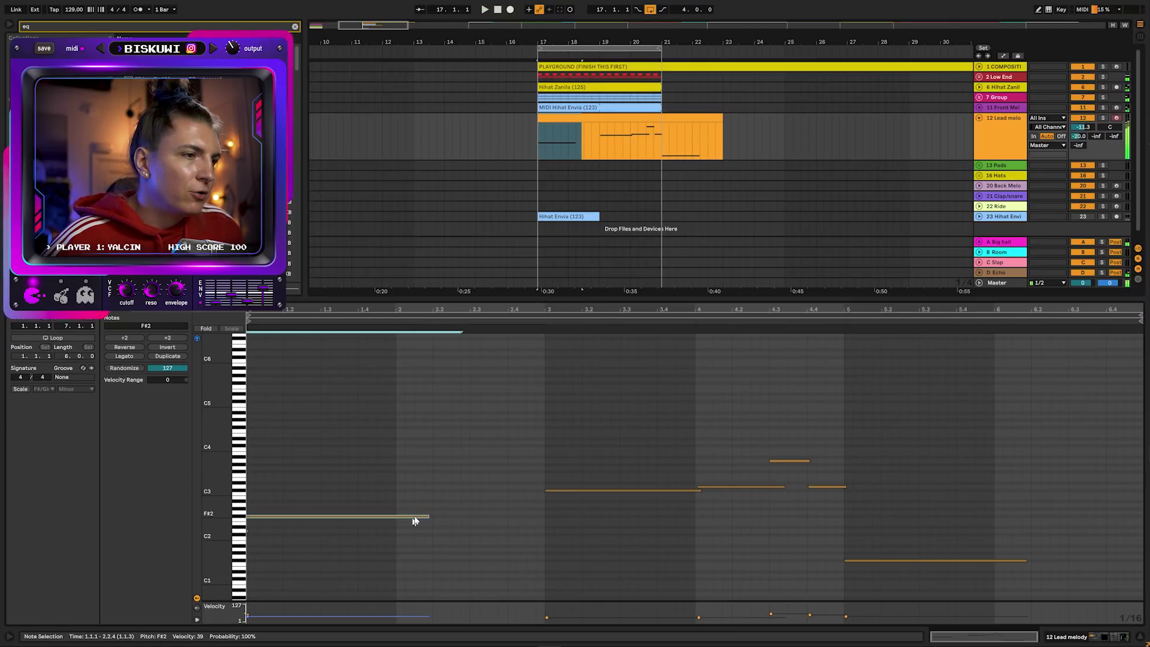
{"action": "key", "text": "space"}
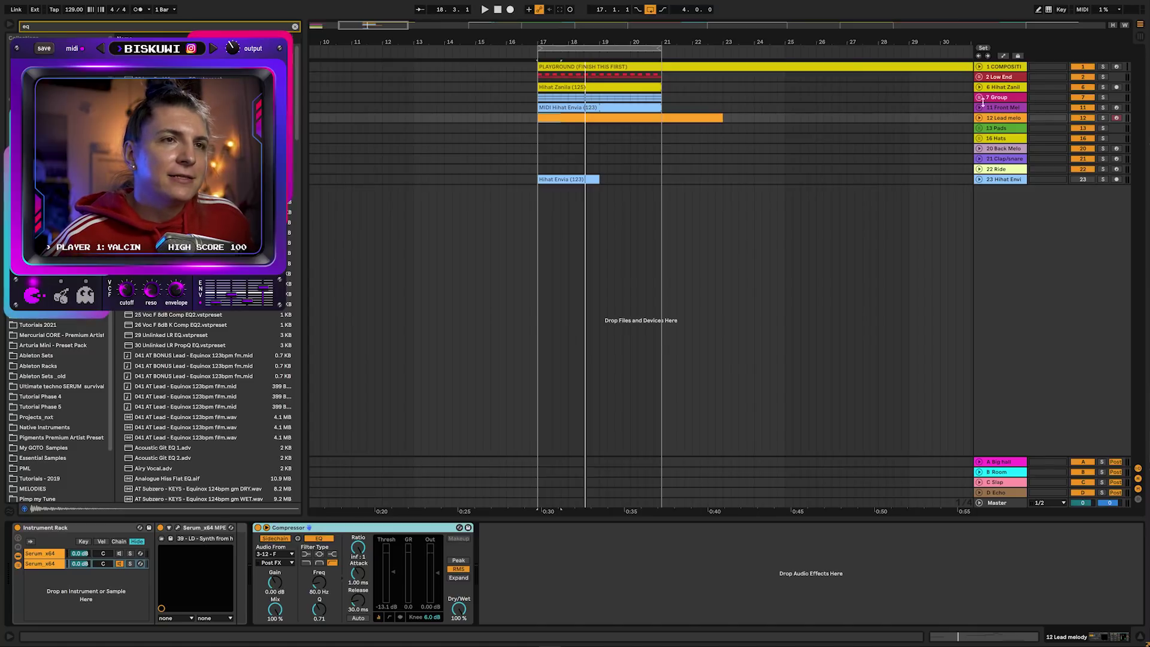
Unfold the 7 Group, solo it, and play the loop on its own
{"action": "left_click", "coordinate": [980, 98]}
{"action": "left_click", "coordinate": [496, 10]}
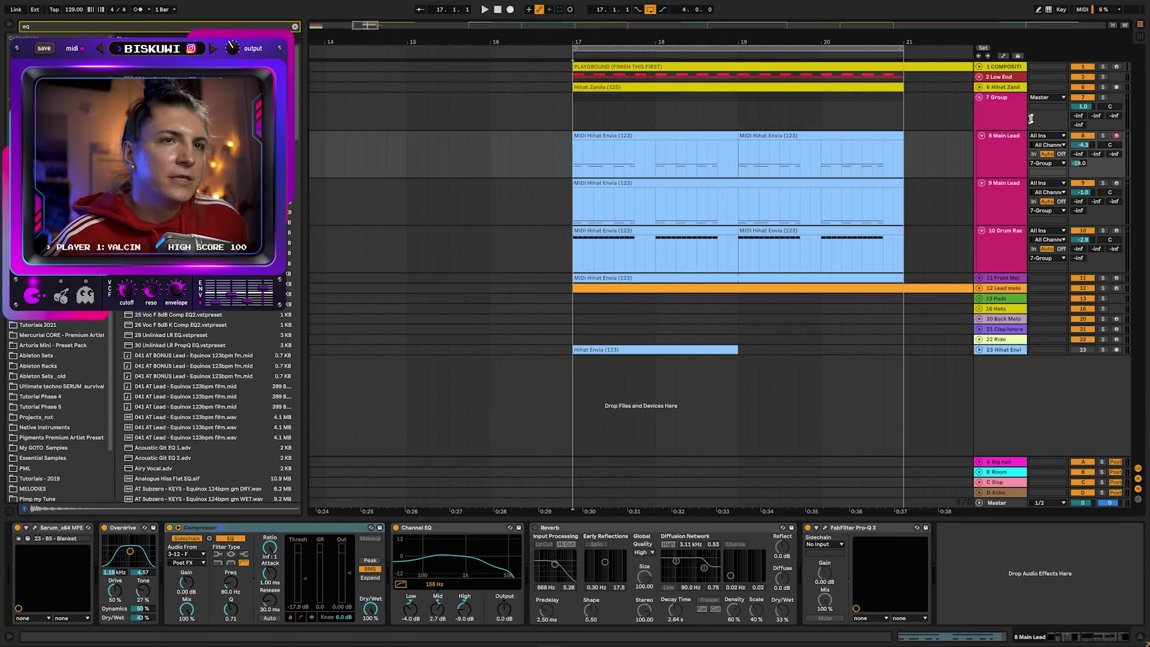
{"action": "left_click", "coordinate": [1102, 97]}
{"action": "key", "text": "space"}
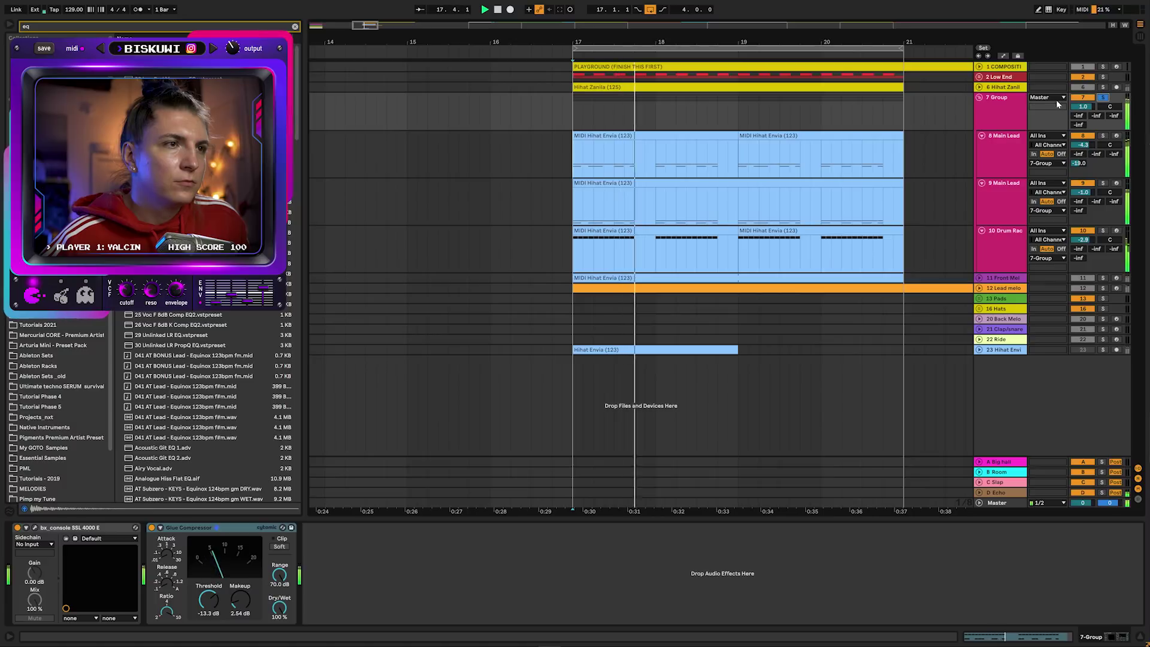
{"action": "key", "text": "space"}
Copy a one-bar section of the Main Lead and Drum Rack clips to bars 15 and 13, and play from bar 13
{"action": "left_click_drag", "start_coordinate": [573, 263], "coordinate": [481, 154]}
{"action": "left_click_drag", "start_coordinate": [412, 34], "coordinate": [514, 72]}
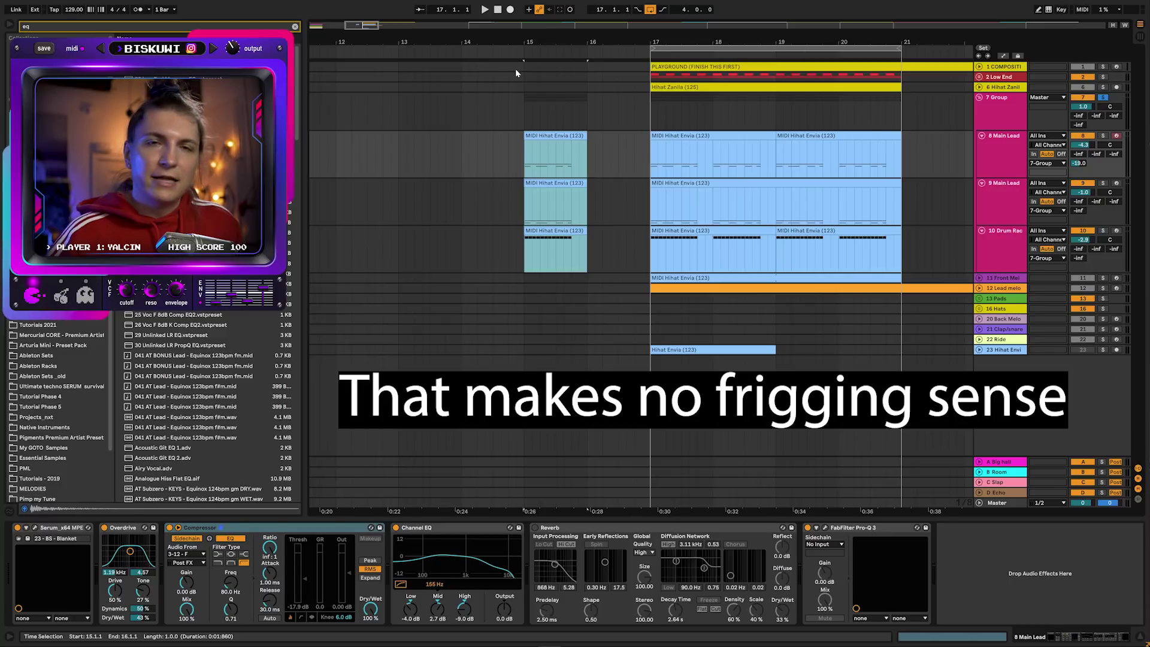
{"action": "left_click_drag", "start_coordinate": [594, 246], "coordinate": [399, 162]}
{"action": "left_click", "coordinate": [398, 163]}
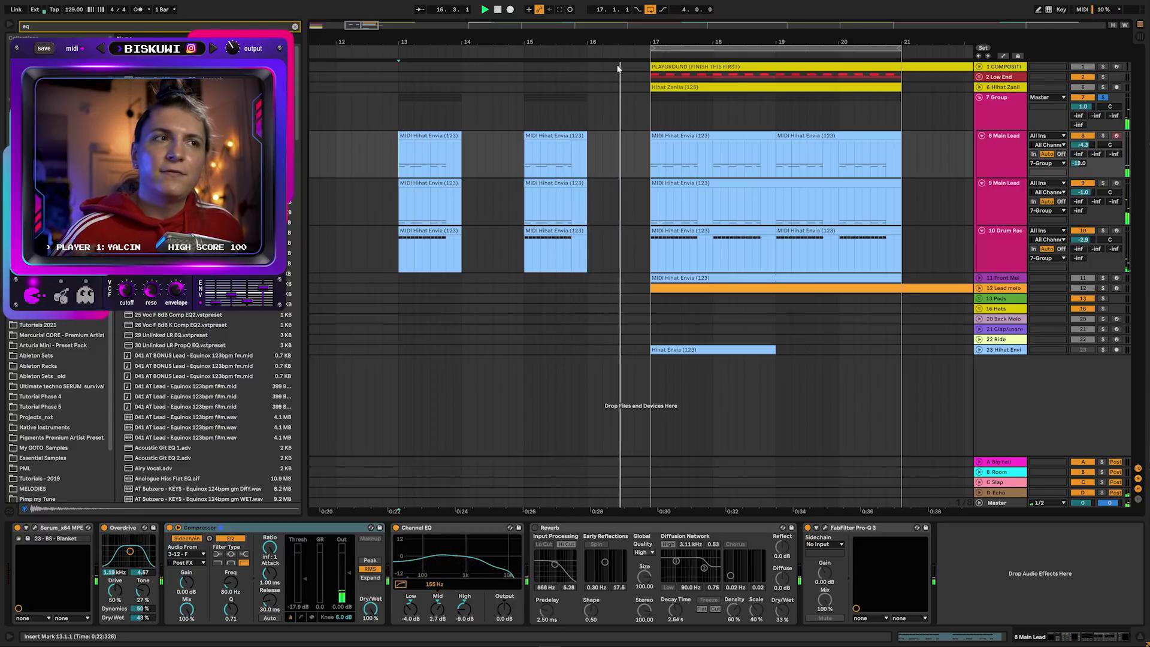
{"action": "left_click", "coordinate": [400, 200]}
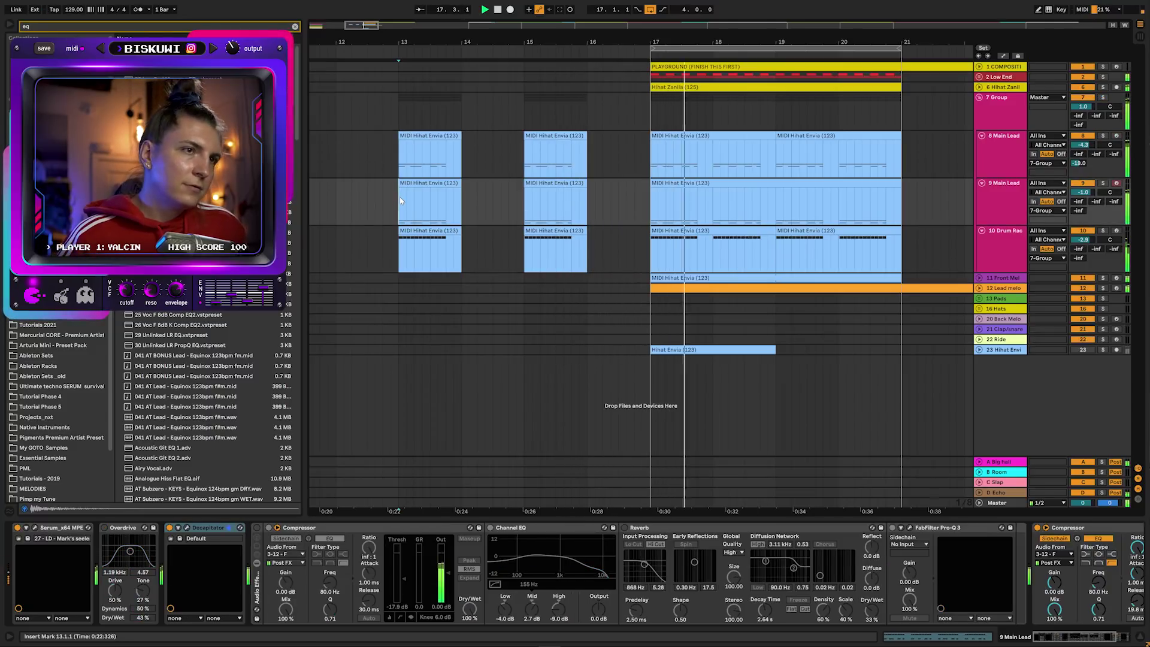
Move the Lead melody section spanning bars 19 to 23 so it starts at bar 25
{"action": "left_click_drag", "start_coordinate": [781, 288], "coordinate": [857, 293]}
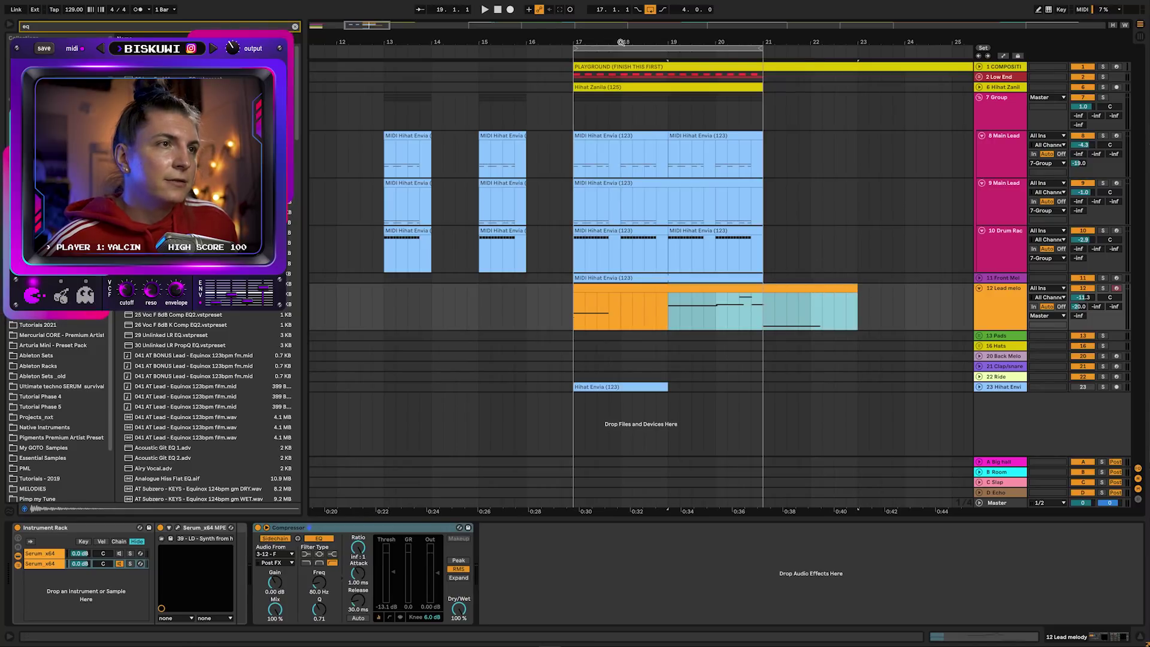
{"action": "scroll", "coordinate": [621, 42], "scroll_direction": "down", "scroll_amount": 3}
{"action": "left_click_drag", "start_coordinate": [682, 293], "coordinate": [814, 308]}
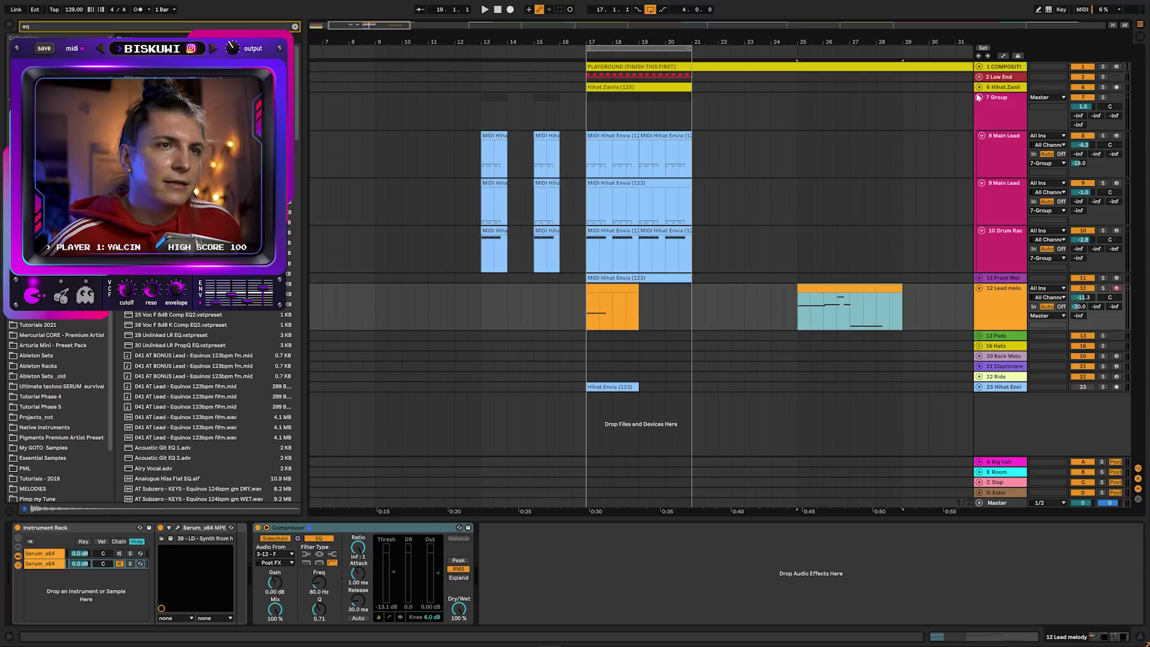
Copy the Front Melody clip to bar 25, deactivate the original at bar 17, and play from bar 13
{"action": "left_click", "coordinate": [978, 97]}
{"action": "left_click", "coordinate": [978, 108]}
{"action": "left_click", "coordinate": [836, 134]}
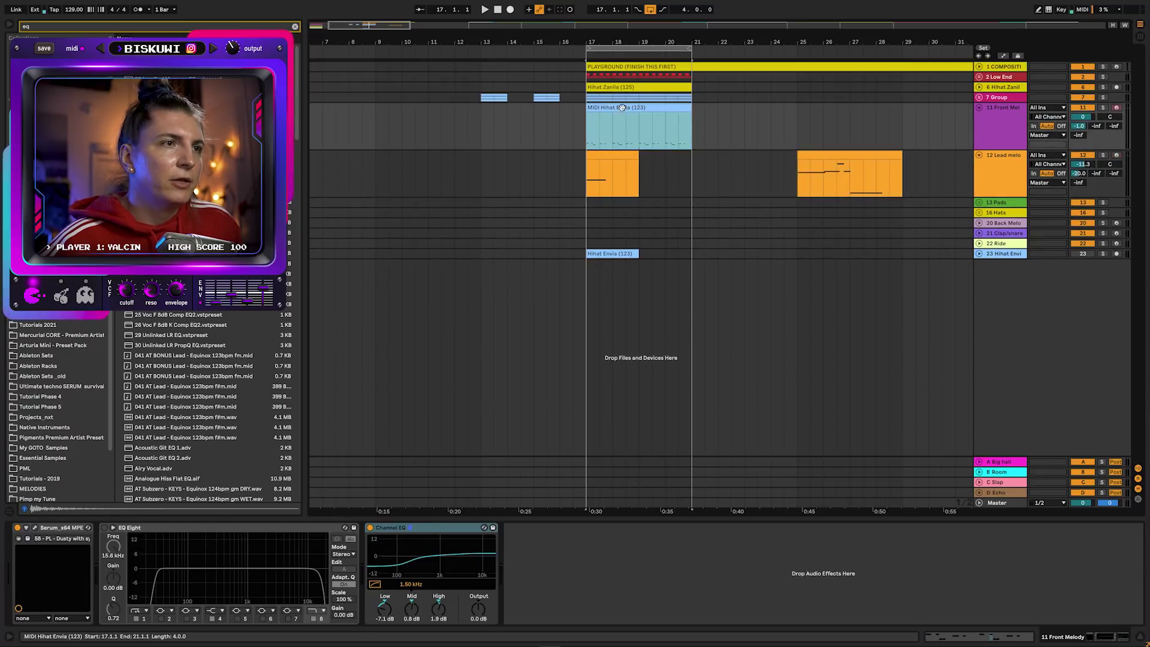
{"action": "key", "text": "0"}
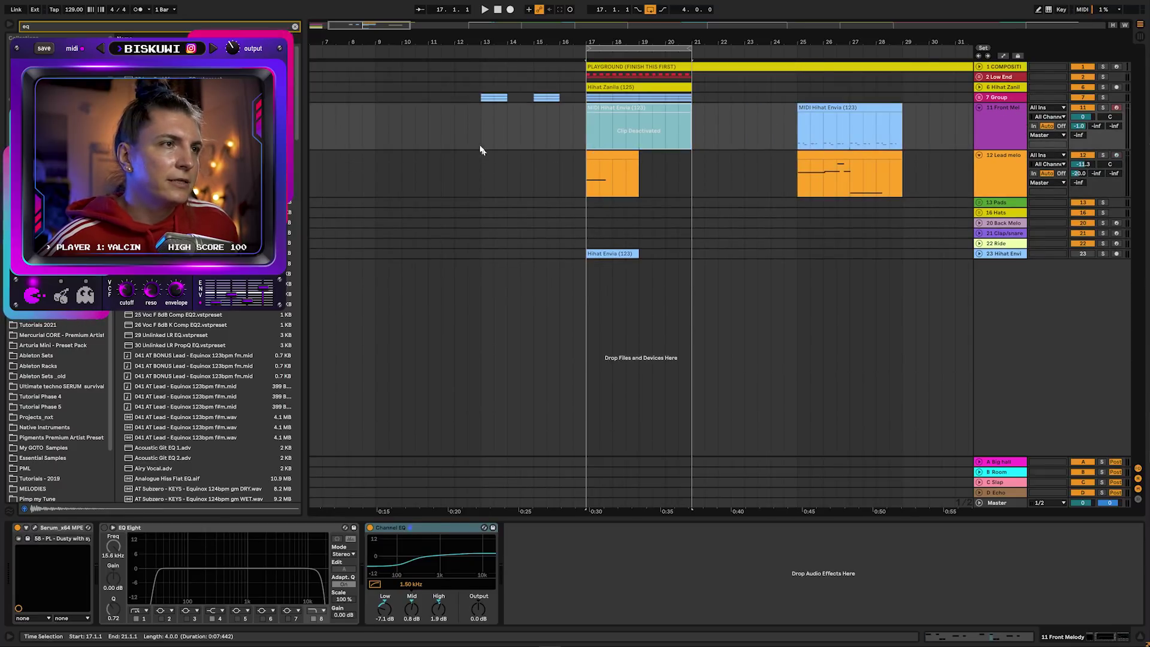
{"action": "left_click", "coordinate": [473, 126]}
{"action": "key", "text": "space"}
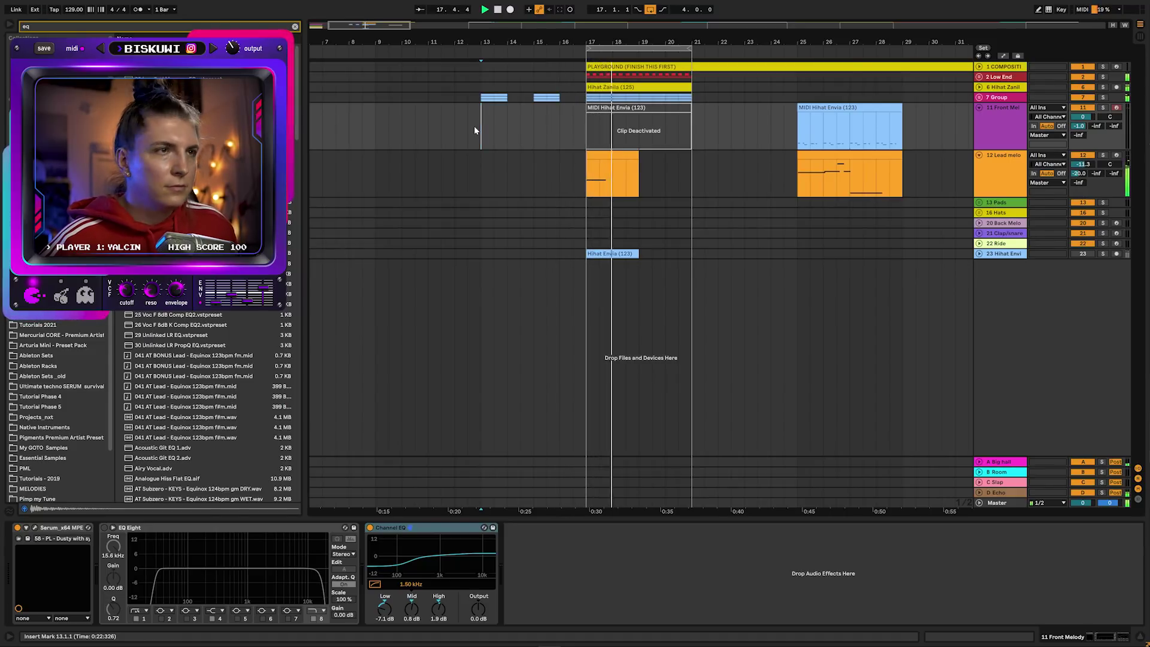
Unfold the 7 Group and replace its loop clips with one-bar sections at bars 17, 19, 21 and 23
{"action": "left_click", "coordinate": [980, 97]}
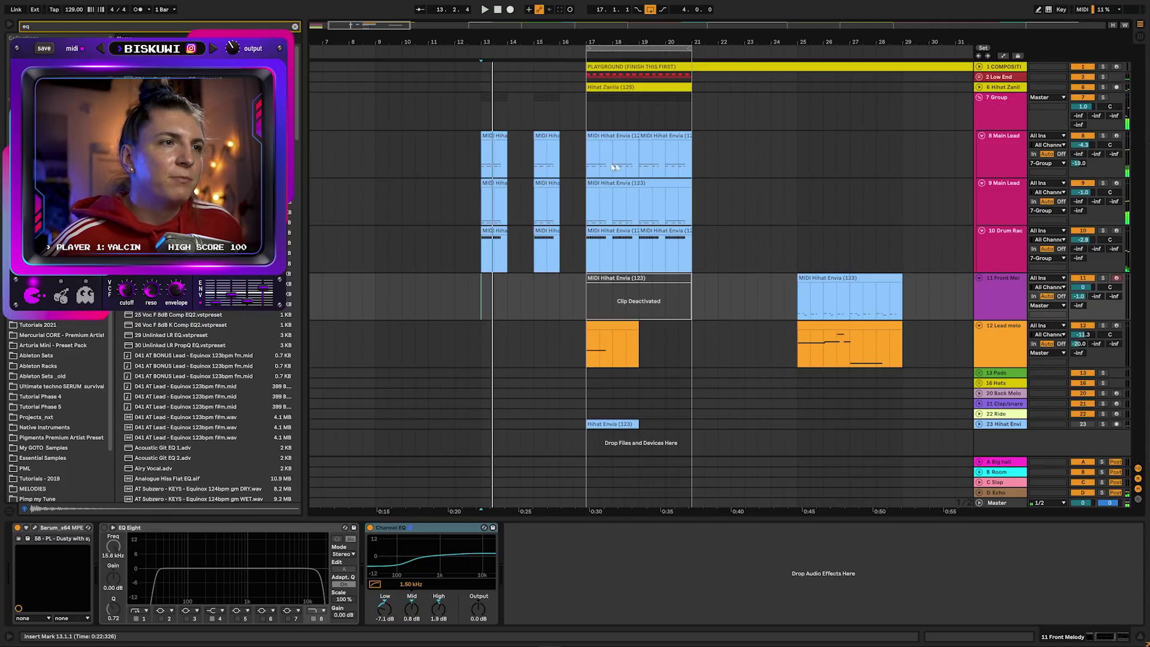
{"action": "left_click_drag", "start_coordinate": [613, 261], "coordinate": [756, 140]}
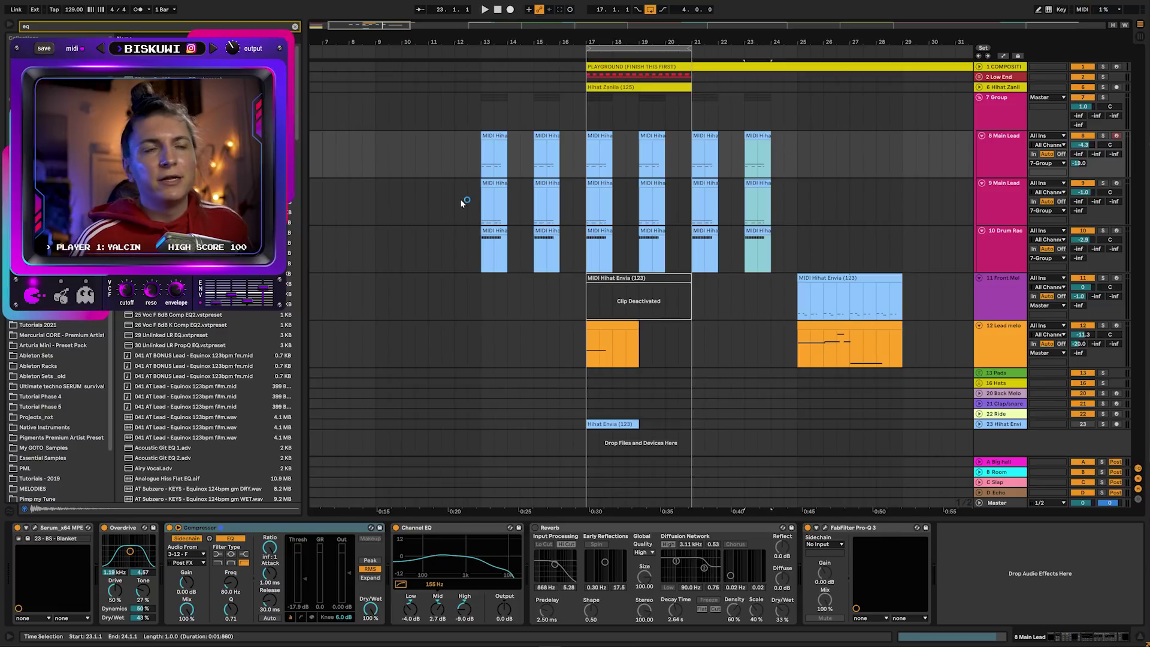
Play the arrangement, extend the loop to bar 25, and duplicate the Low End and Hihat Zanila clips over bars 21 to 25
{"action": "left_click", "coordinate": [468, 154]}
{"action": "key", "text": "space"}
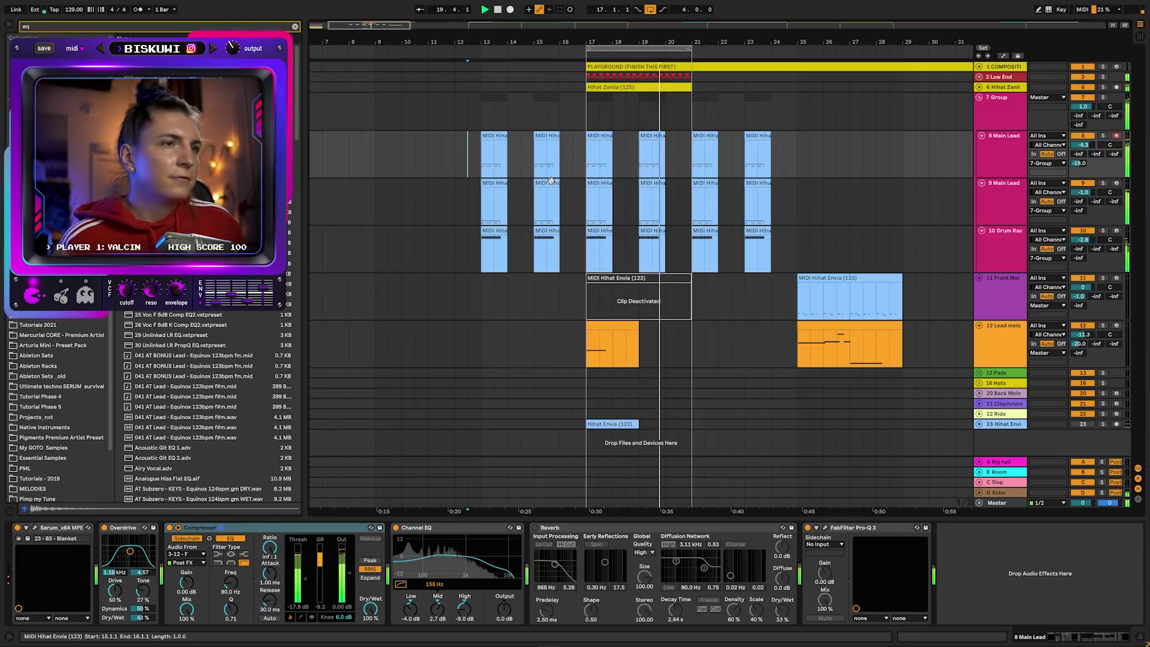
{"action": "left_click_drag", "start_coordinate": [695, 50], "coordinate": [797, 49]}
{"action": "key", "text": "space"}
{"action": "key", "text": "ctrl+d"}
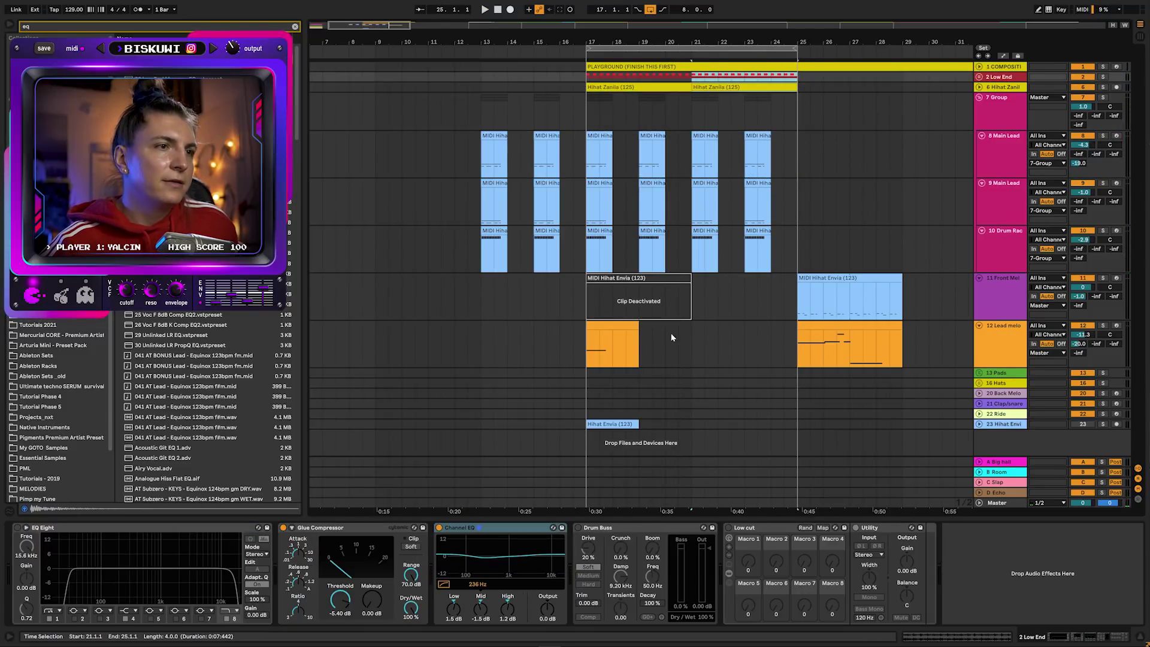
Duplicate the Low End, Hihat Zanila, Main Lead and Drum Rack clips forward to cover bars 25 to 29
{"action": "scroll", "coordinate": [645, 339], "scroll_direction": "right", "scroll_amount": 5}
{"action": "left_click_drag", "start_coordinate": [446, 87], "coordinate": [520, 85]}
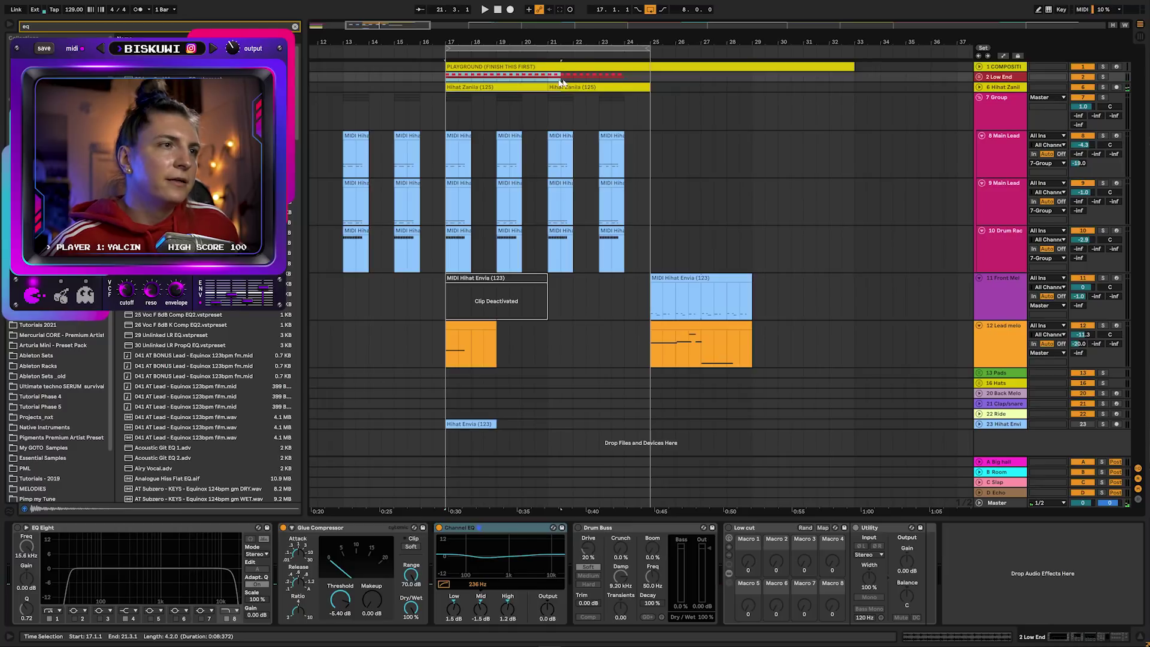
{"action": "left_click_drag", "start_coordinate": [599, 87], "coordinate": [650, 263]}
{"action": "key", "text": "ctrl+d"}
{"action": "key", "text": "ctrl+d"}
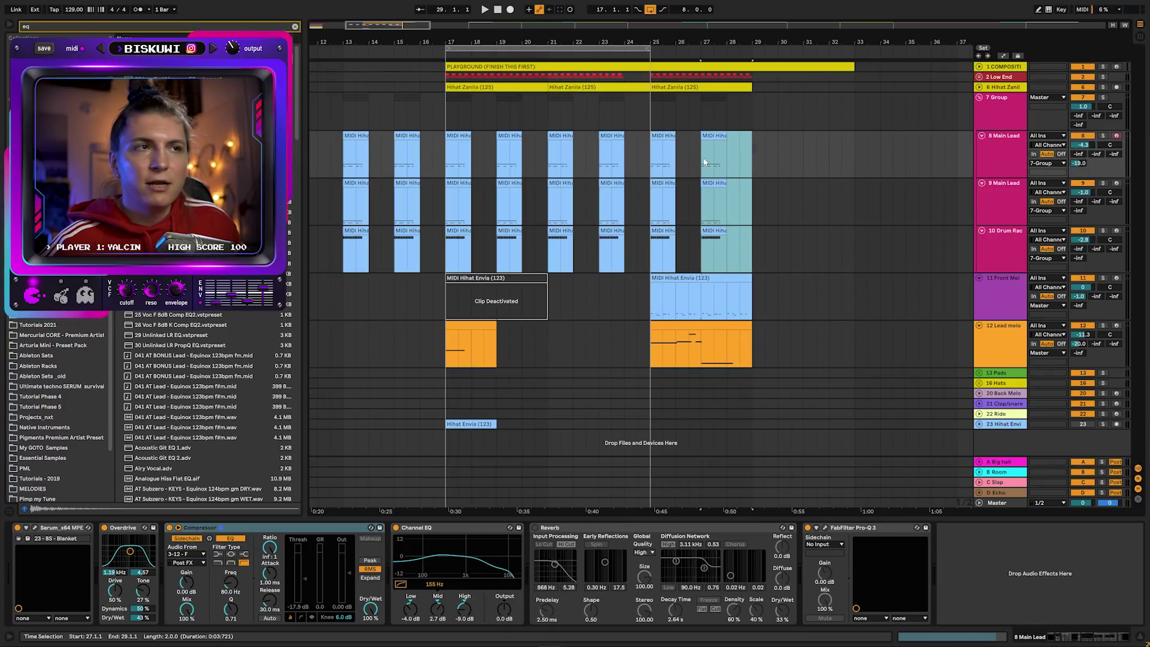
Start playback and extend the arrangement loop from bar 17 to bar 31
{"action": "key", "text": "space"}
{"action": "left_click_drag", "start_coordinate": [450, 113], "coordinate": [802, 113]}
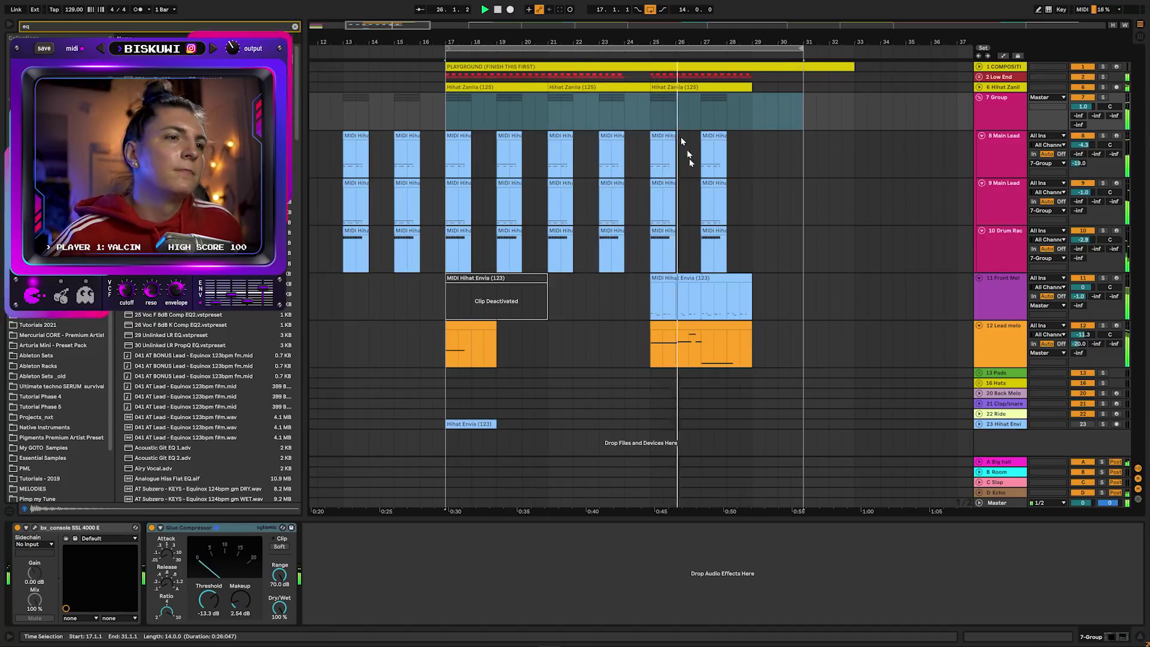
Move the long Lead melody clip to bar 31 and copy the short bar 17 clip to bar 25
{"action": "left_click", "coordinate": [673, 327]}
{"action": "left_click_drag", "start_coordinate": [673, 327], "coordinate": [826, 327]}
{"action": "left_click_drag", "start_coordinate": [459, 345], "coordinate": [665, 345]}
{"action": "key", "text": "space"}
Play the arrangement from bar 22 and duplicate the Main Lead and Drum Rack clips across bars 29 to 33
{"action": "left_click", "coordinate": [590, 193]}
{"action": "key", "text": "space"}
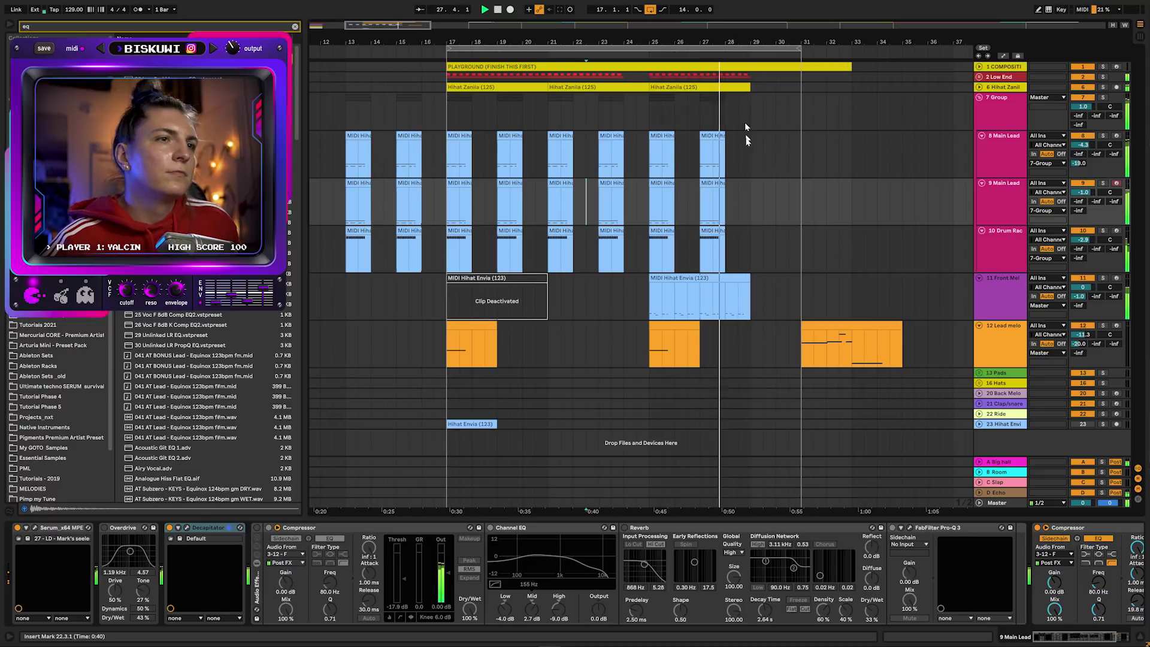
{"action": "left_click", "coordinate": [667, 65]}
{"action": "key", "text": "minus"}
{"action": "key", "text": "minus"}
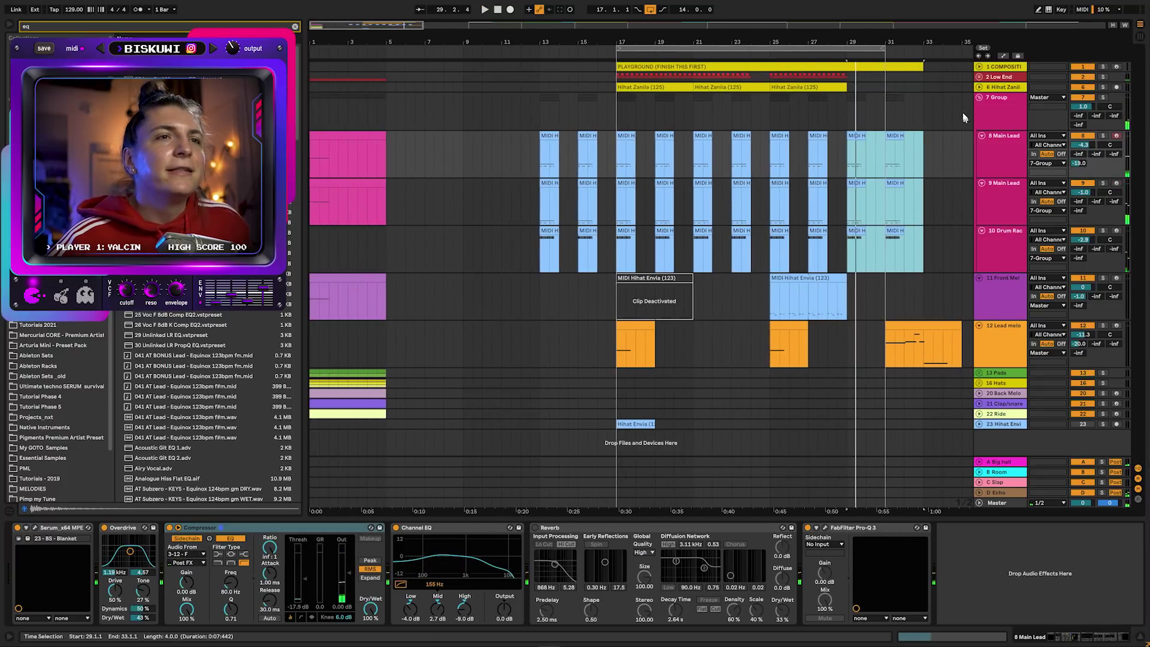
Collapse the 7 Group, Front Melody and Lead melody tracks, and unfold the Pads group
{"action": "left_click", "coordinate": [978, 97]}
{"action": "left_click", "coordinate": [978, 109]}
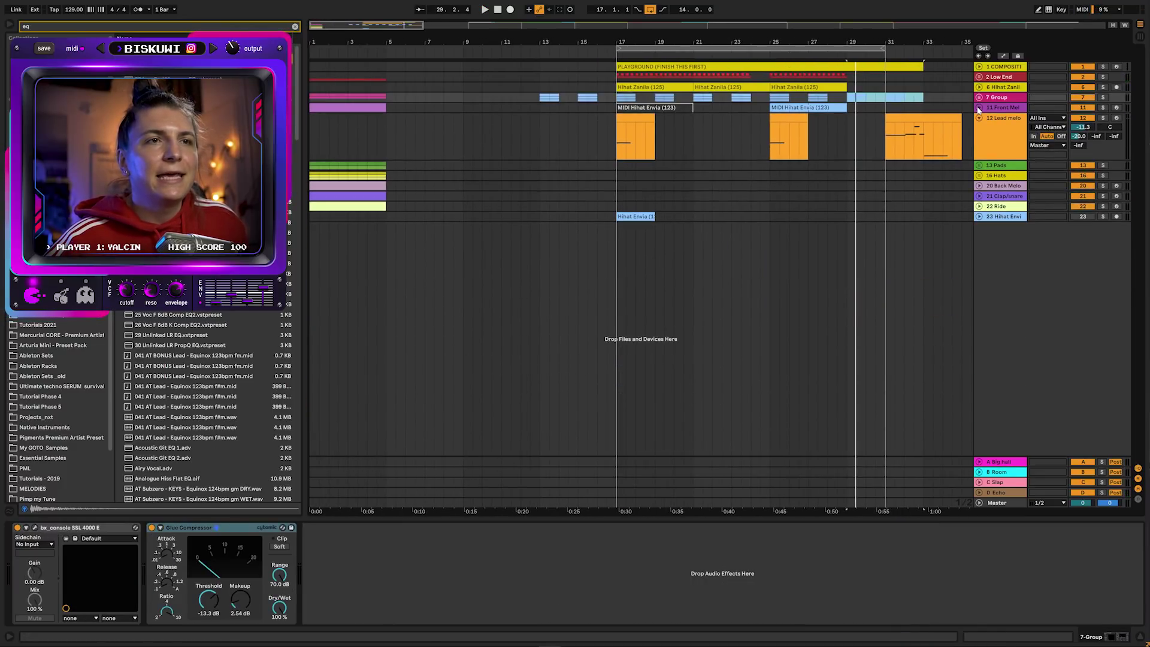
{"action": "left_click", "coordinate": [980, 117]}
{"action": "left_click", "coordinate": [980, 118]}
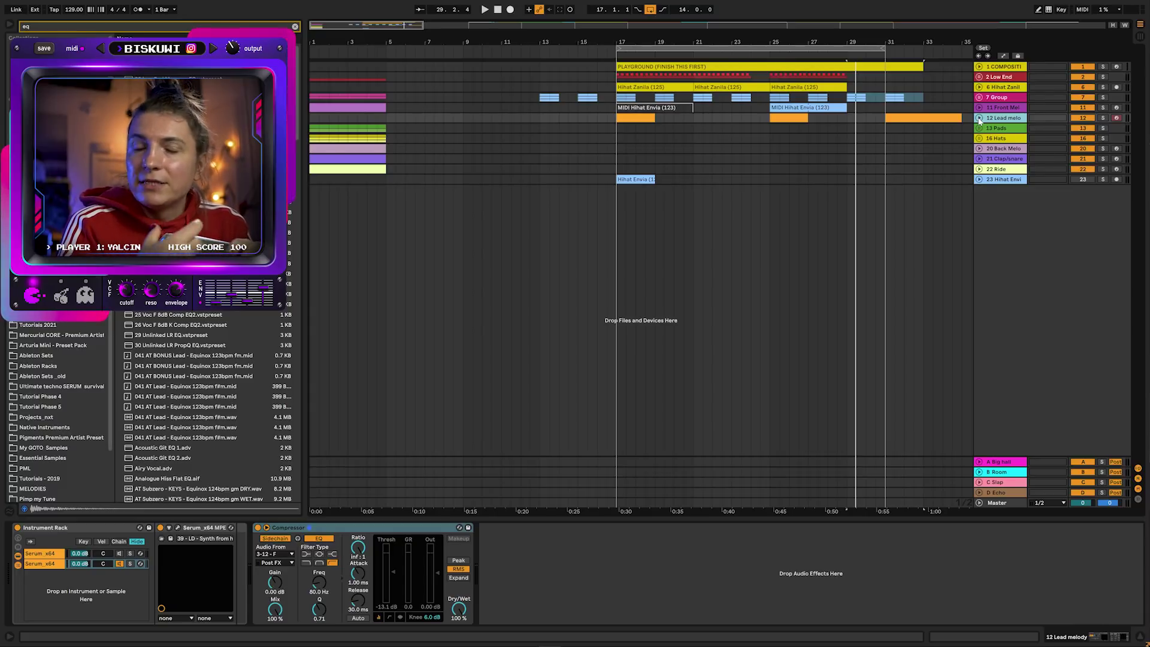
{"action": "left_click", "coordinate": [992, 131]}
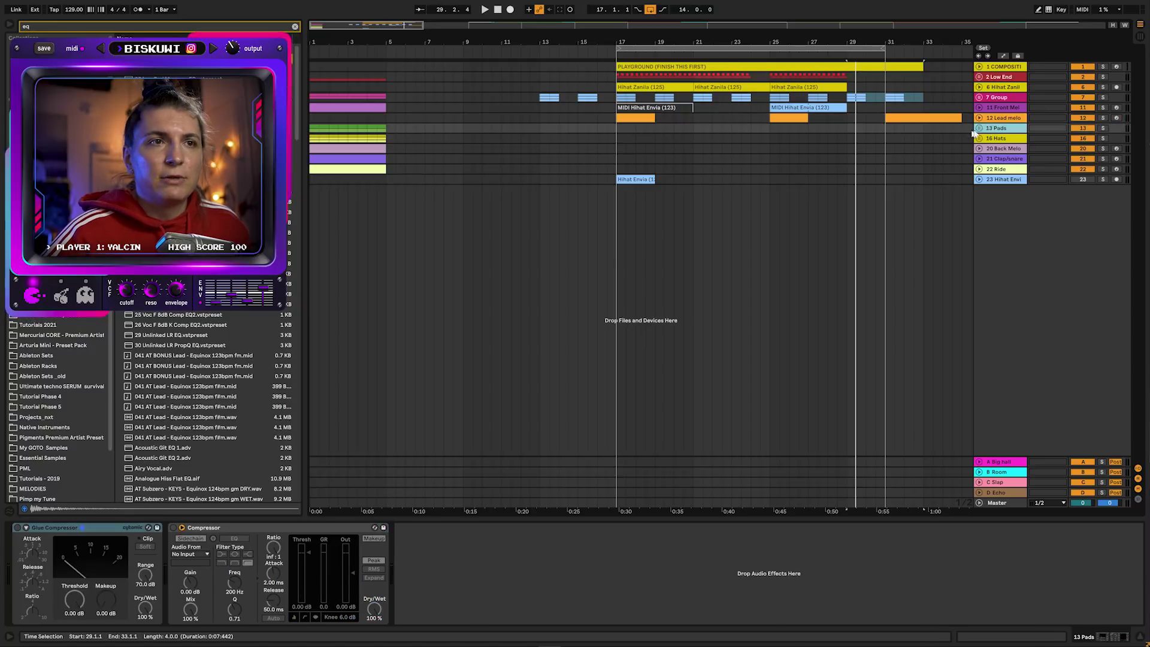
{"action": "left_click", "coordinate": [980, 129]}
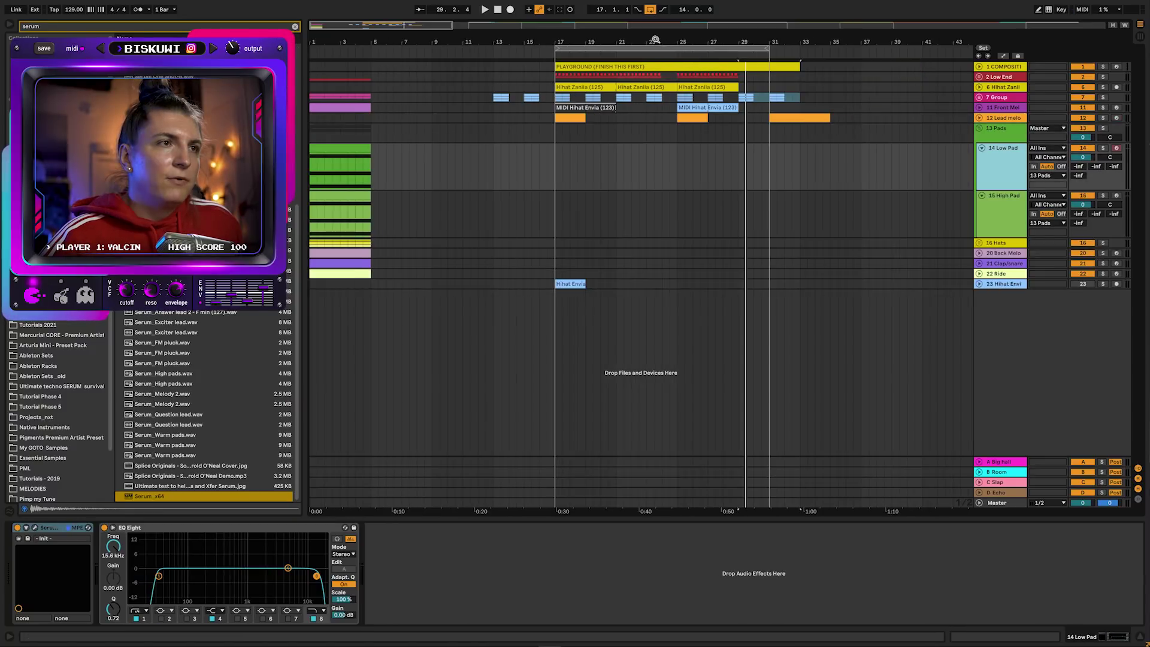
Move the playground clips to the Drop section so their main part starts at bar 145, and play the transition into it
{"action": "key", "text": "w"}
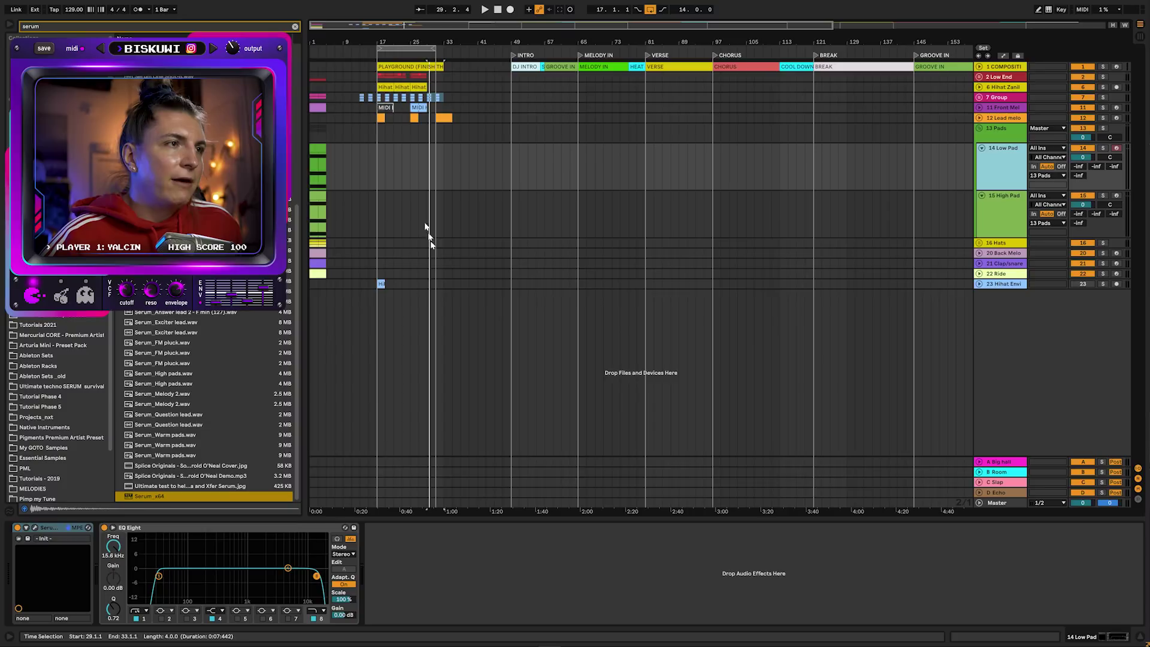
{"action": "left_click_drag", "start_coordinate": [470, 284], "coordinate": [359, 78]}
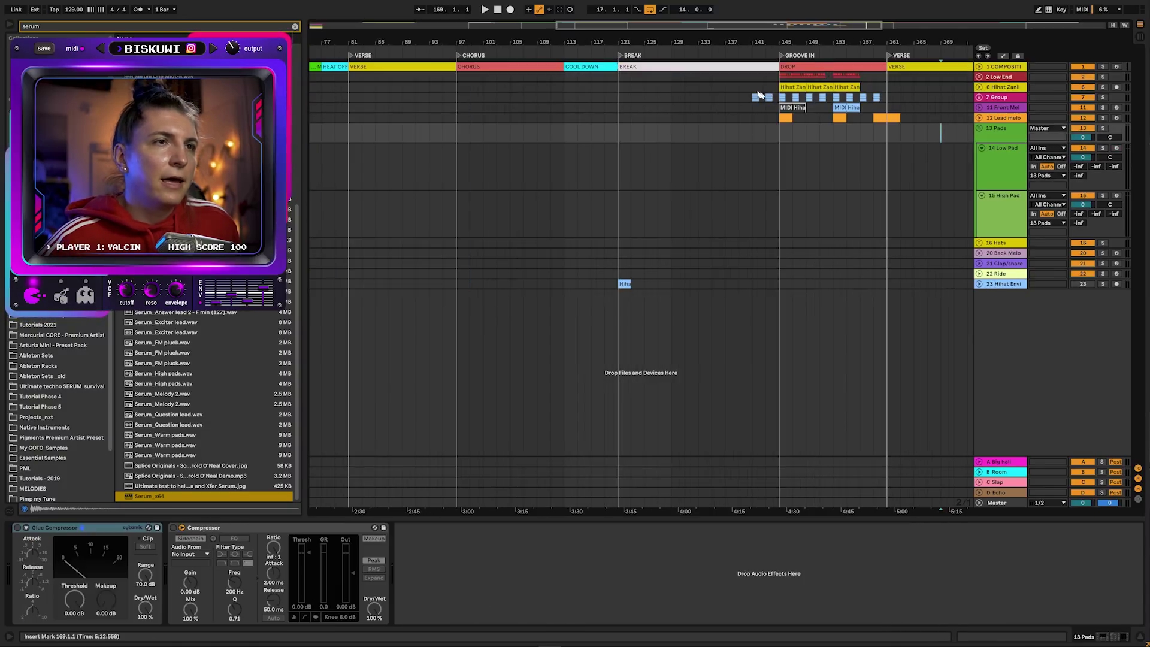
{"action": "left_click", "coordinate": [754, 88]}
{"action": "key", "text": "space"}
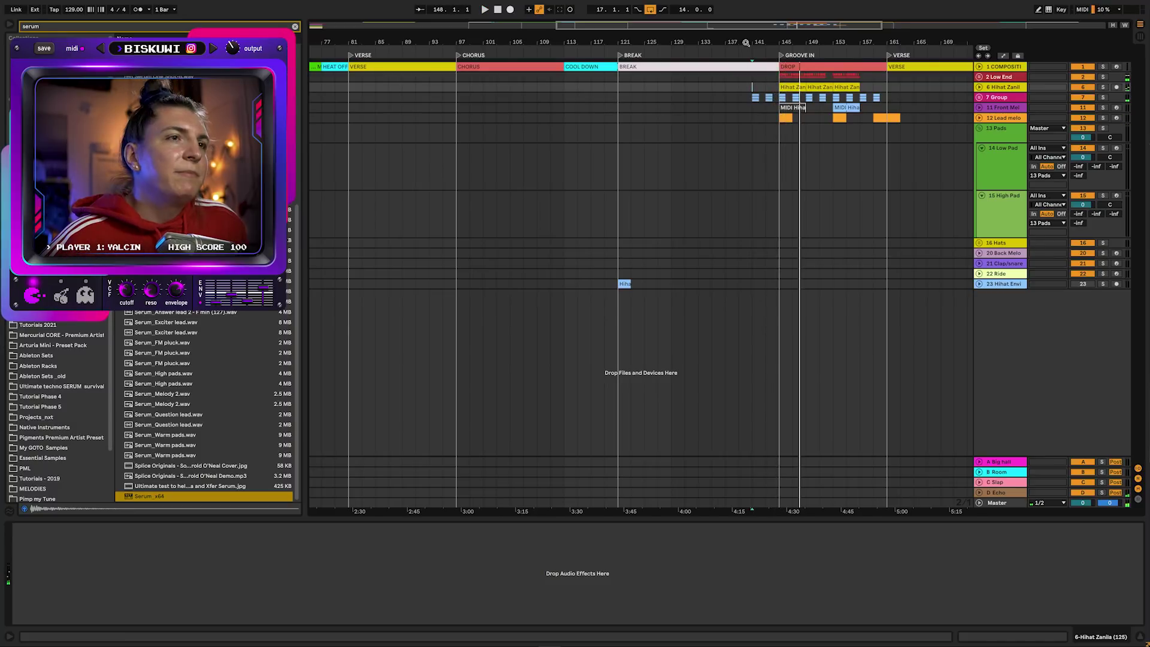
Create an empty MIDI clip on the Low Pad track covering the Break from bar 121 to bar 145
{"action": "key", "text": "minus"}
{"action": "left_click", "coordinate": [1016, 156]}
{"action": "key", "text": "minus"}
{"action": "key", "text": "minus"}
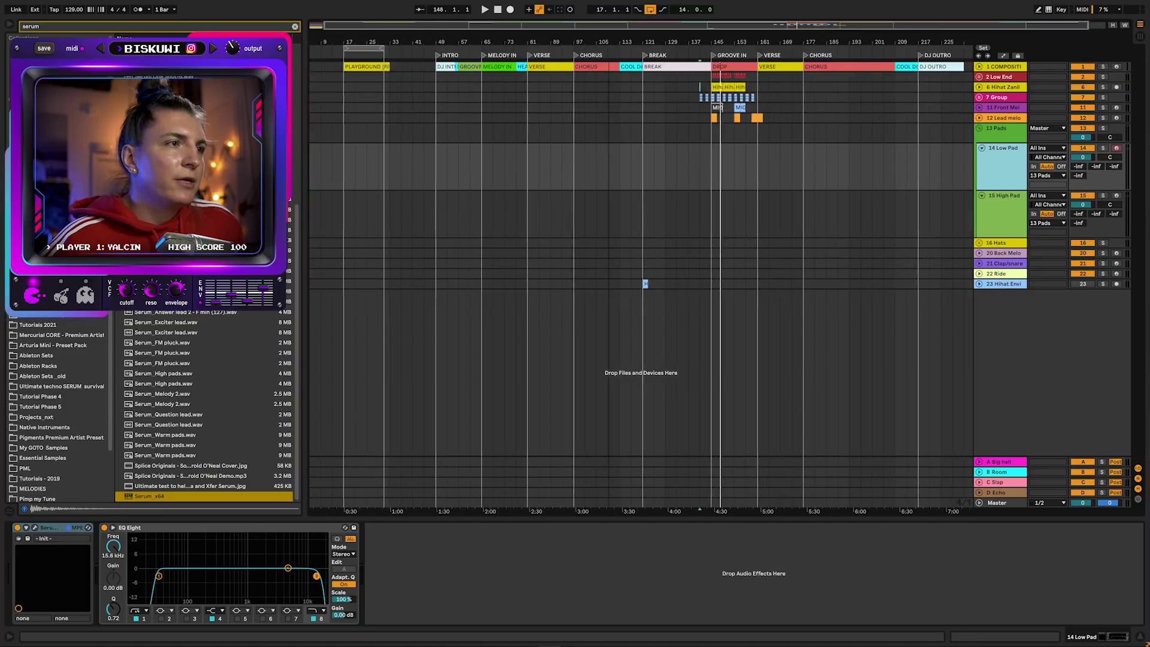
{"action": "left_click_drag", "start_coordinate": [612, 36], "coordinate": [612, 39]}
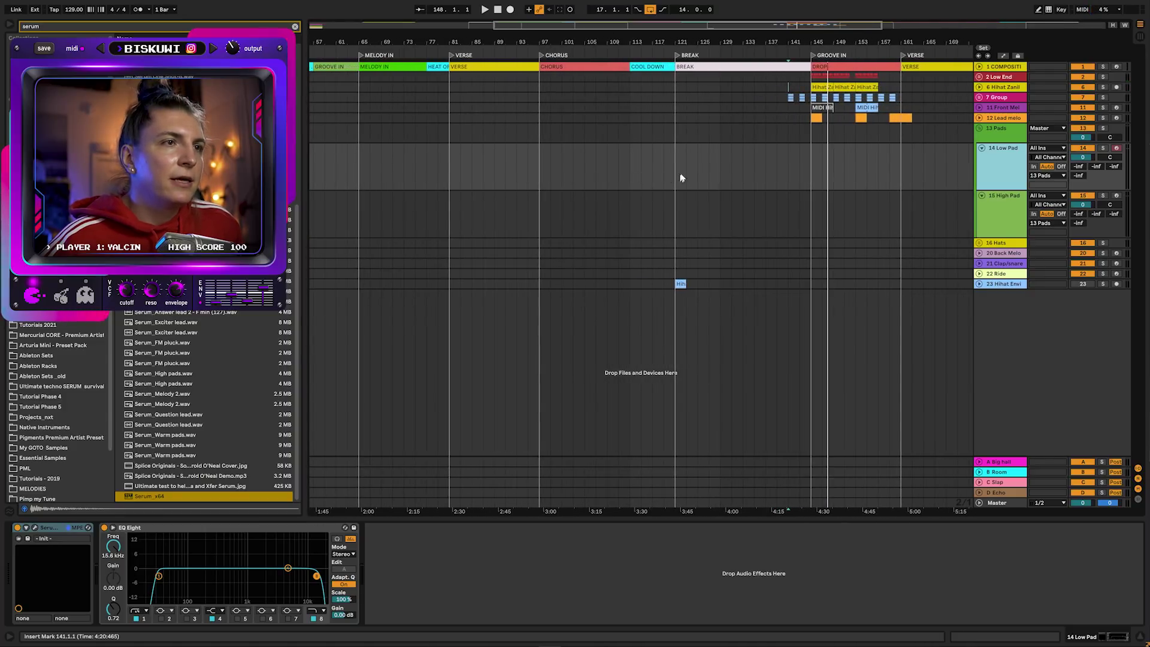
{"action": "left_click_drag", "start_coordinate": [680, 178], "coordinate": [812, 149]}
{"action": "key", "text": "ctrl+shift+m"}
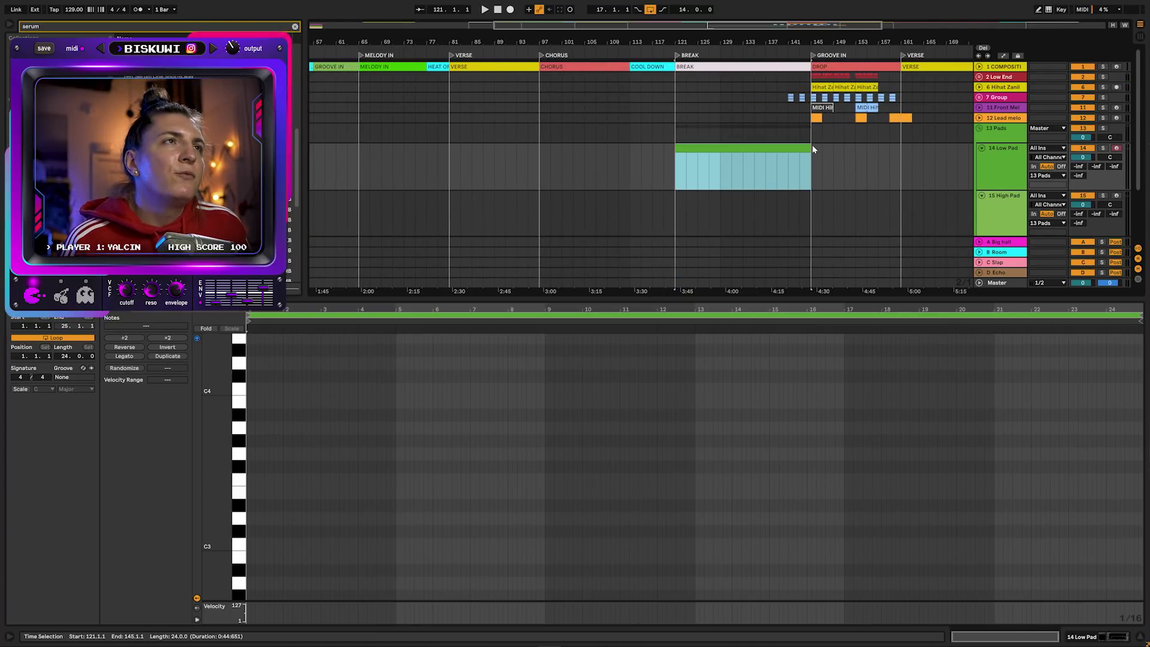
{"action": "left_click", "coordinate": [942, 180]}
{"action": "key", "text": "shift+Tab"}
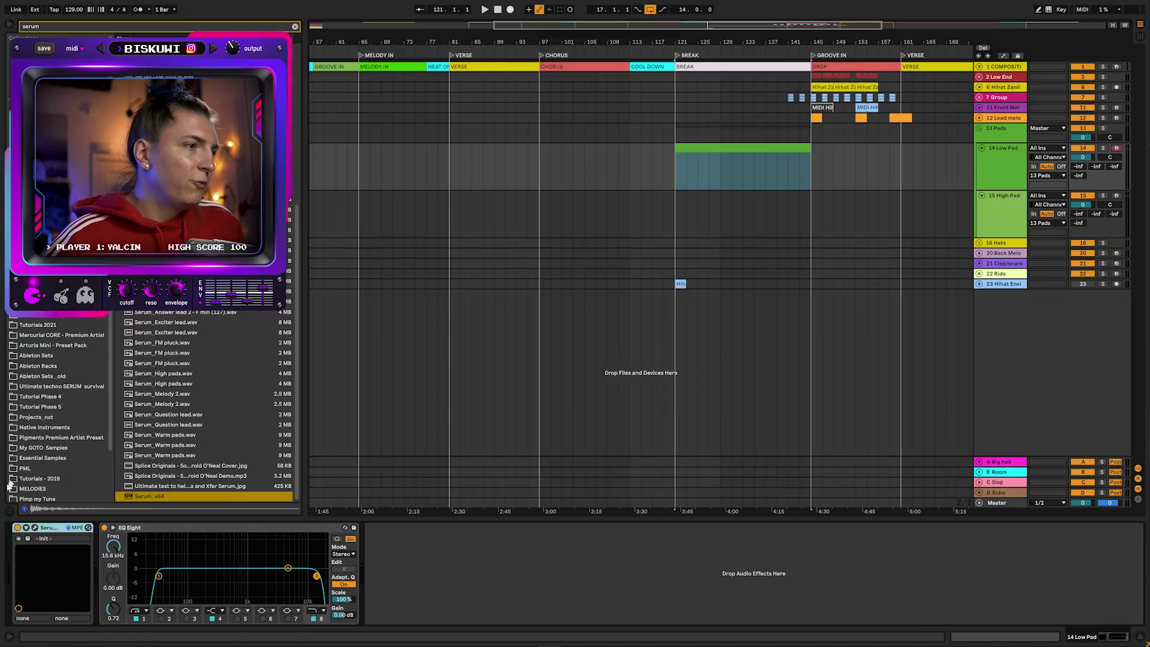
Load the Mercurial Tones preset "50 - PL - Modular screams" into the Low Pad's Serum and close the plugin window
{"action": "left_click", "coordinate": [34, 527]}
{"action": "left_click", "coordinate": [731, 131]}
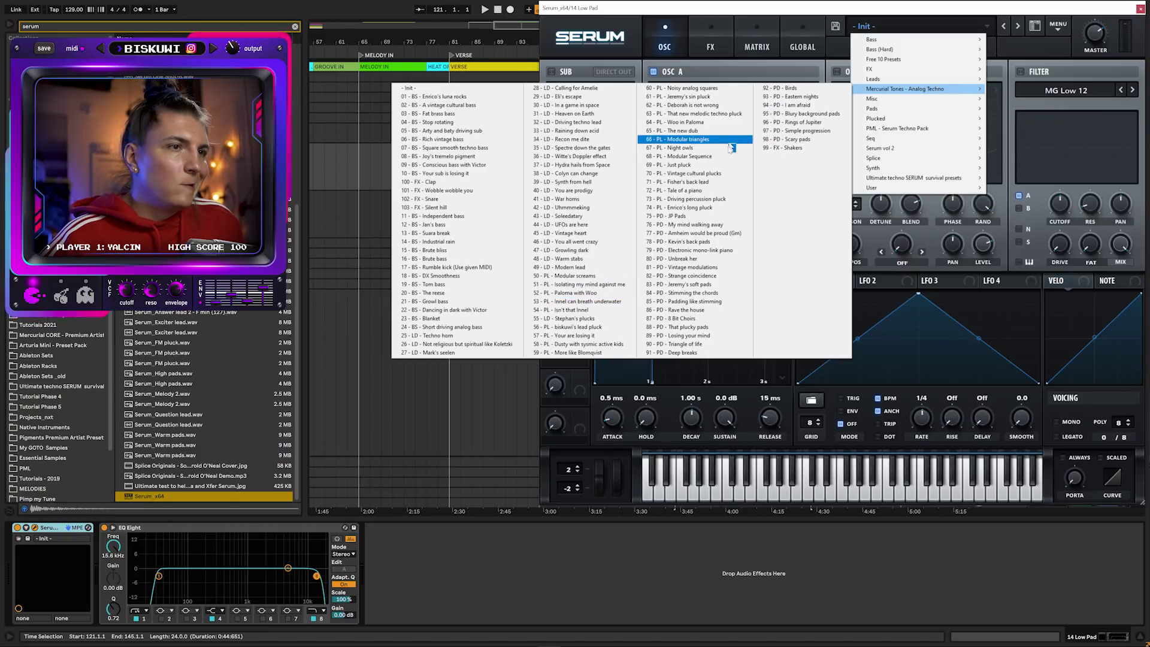
{"action": "left_click", "coordinate": [600, 276]}
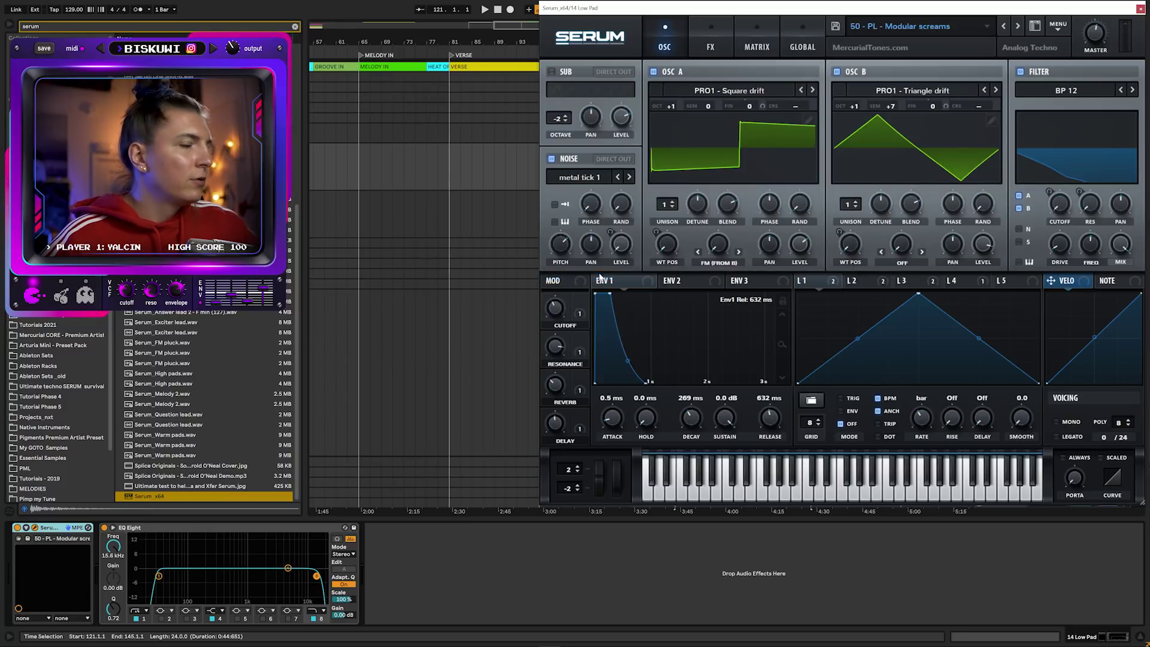
{"action": "left_click", "coordinate": [906, 33]}
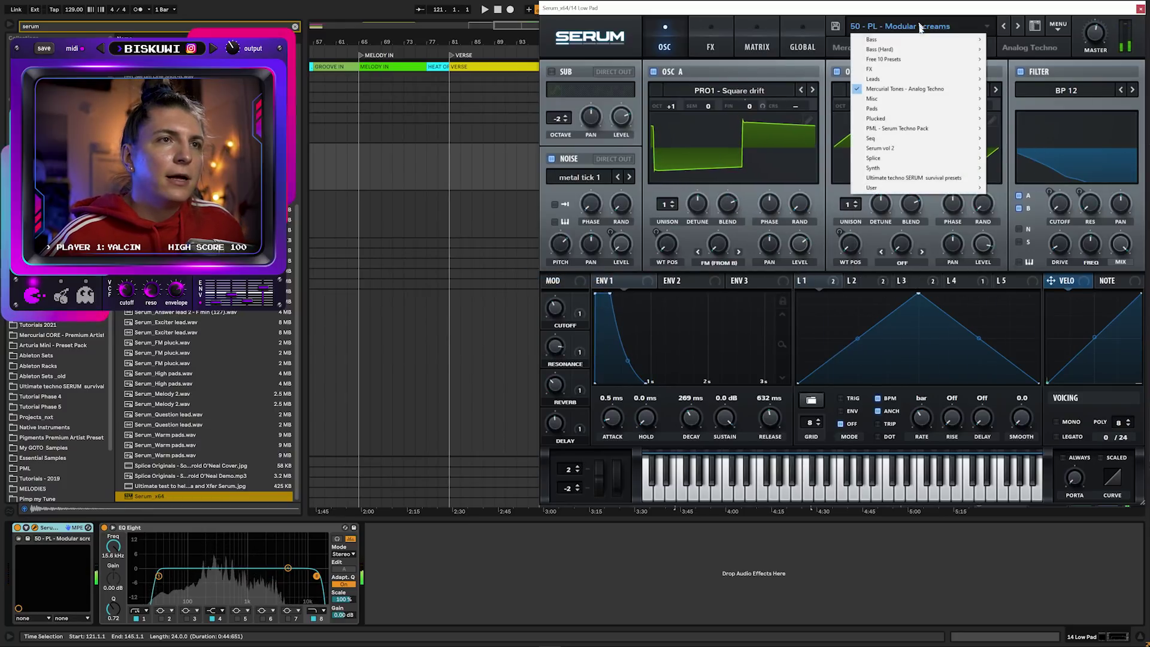
{"action": "left_click", "coordinate": [731, 89]}
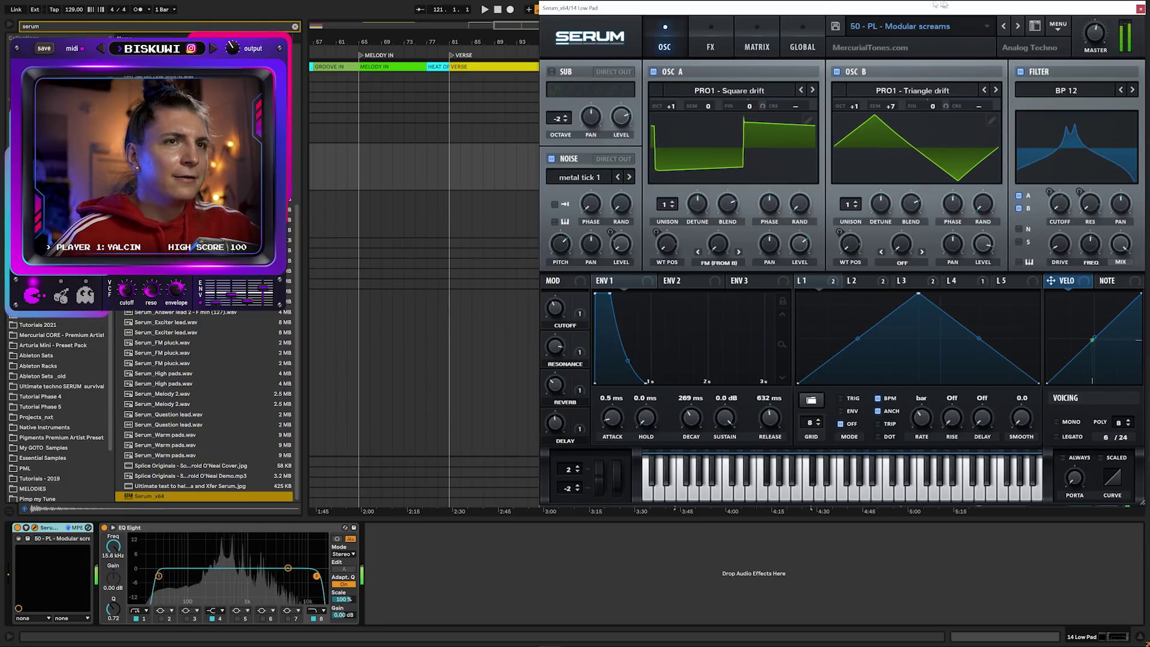
{"action": "left_click", "coordinate": [1139, 8]}
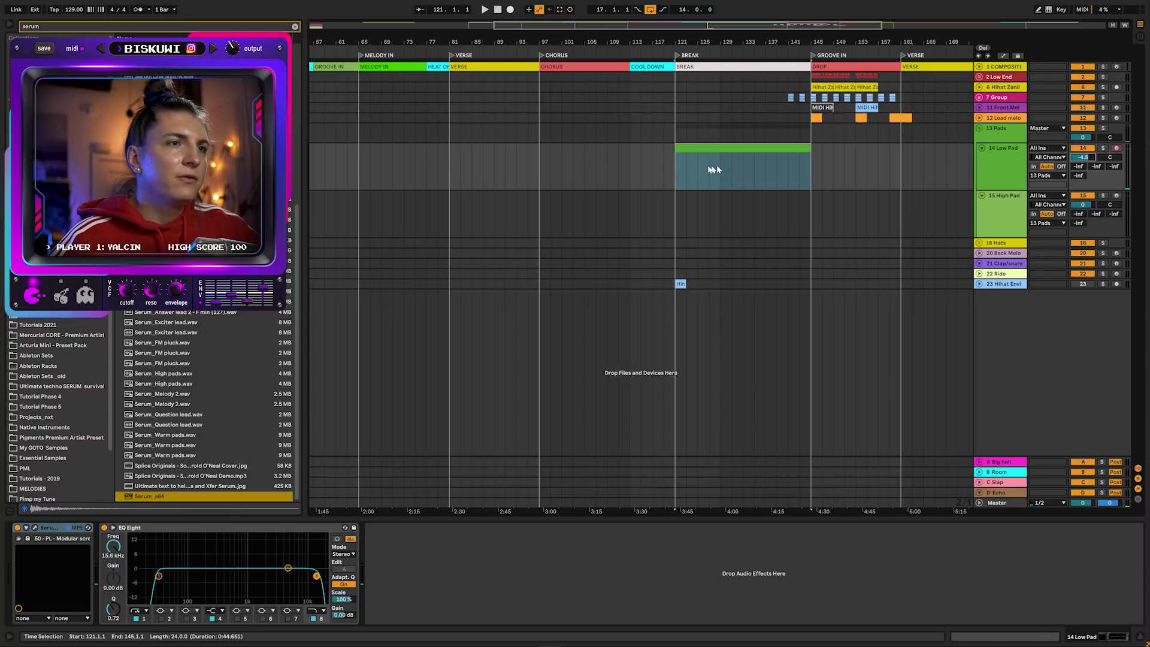
Play the Break and the start of the Drop while setting the Low Pad track volume to -1.2 dB
{"action": "left_click", "coordinate": [680, 169]}
{"action": "left_click", "coordinate": [484, 9]}
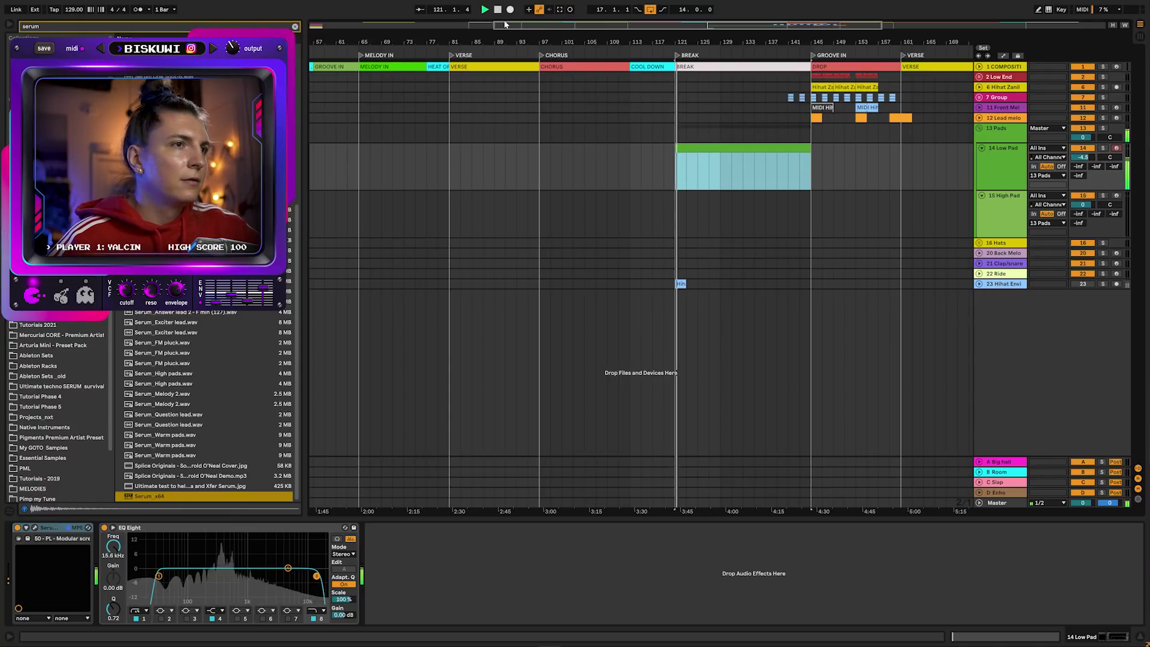
{"action": "left_click_drag", "start_coordinate": [1085, 153], "coordinate": [1087, 158]}
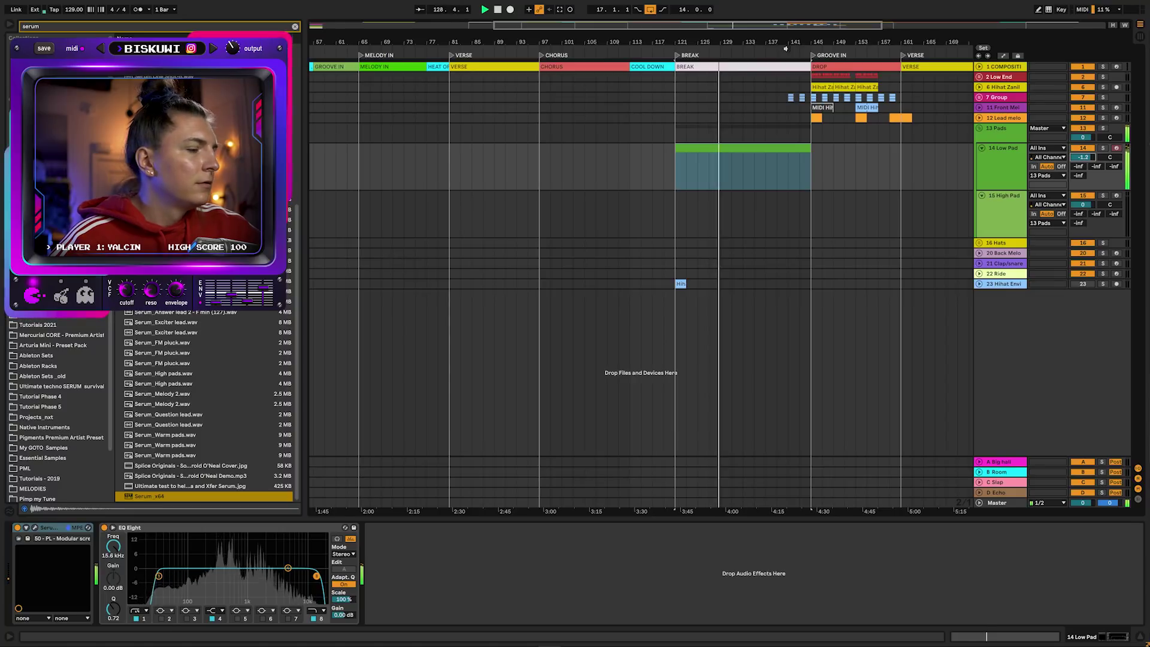
{"action": "left_click", "coordinate": [811, 49]}
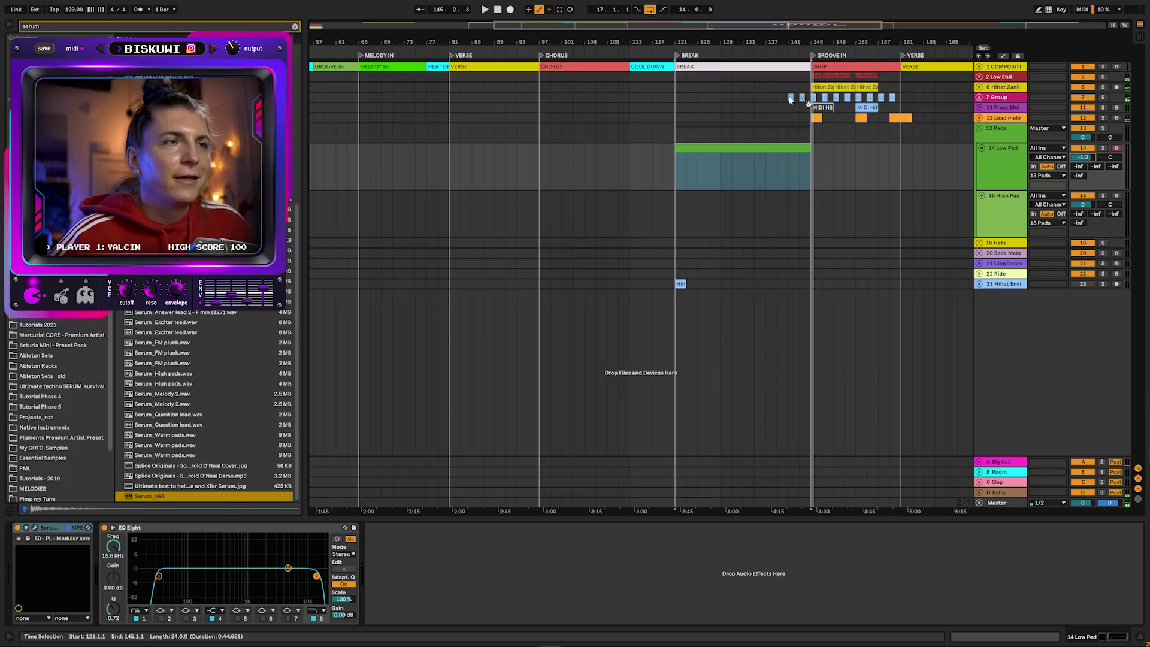
Fill the Low Pad clip in the Break with pad notes between D2 and D3 and loop its full 24 bars
{"action": "double_click", "coordinate": [742, 168]}
{"action": "right_click", "coordinate": [319, 474]}
{"action": "left_click", "coordinate": [338, 494]}
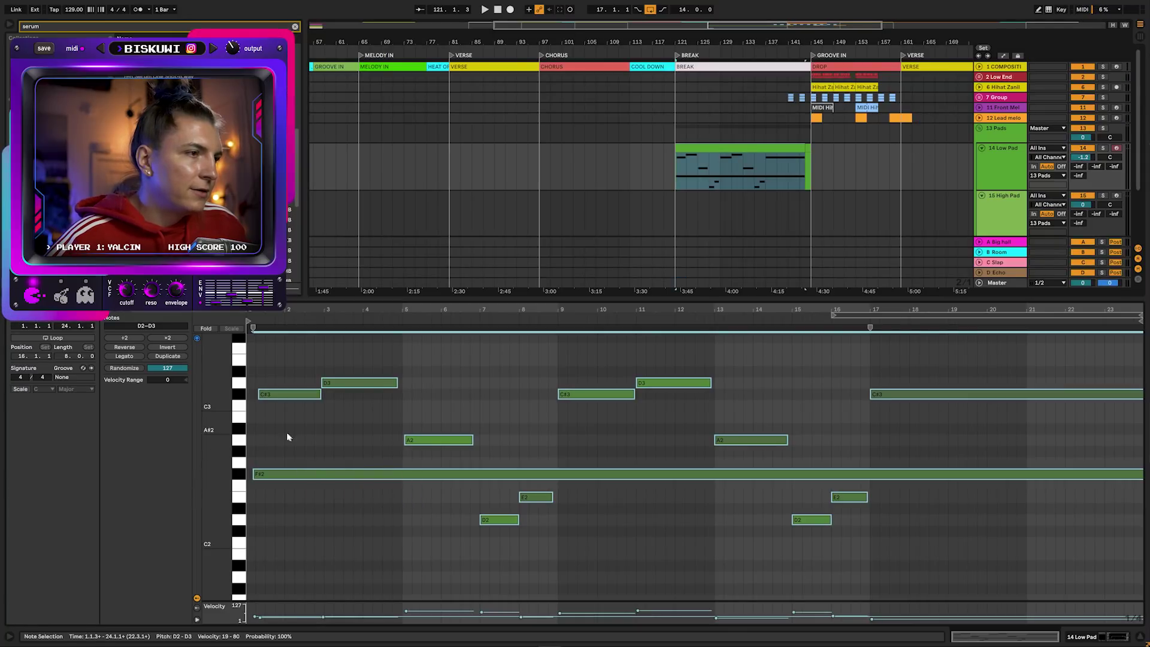
{"action": "left_click", "coordinate": [743, 148]}
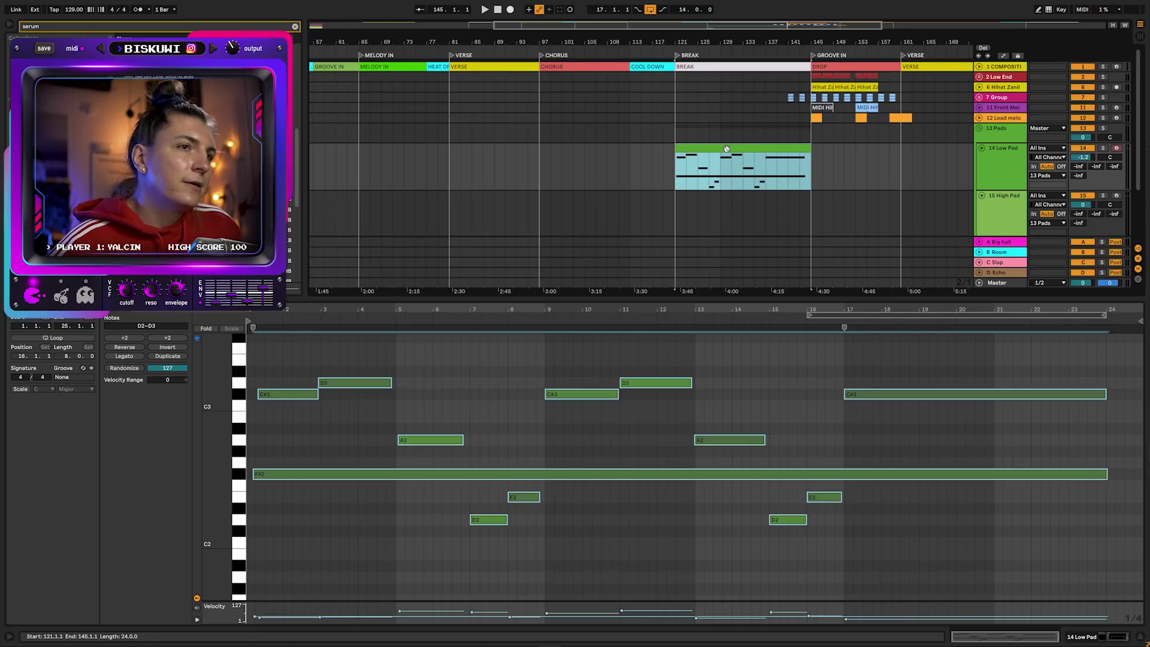
{"action": "key", "text": "ctrl+l"}
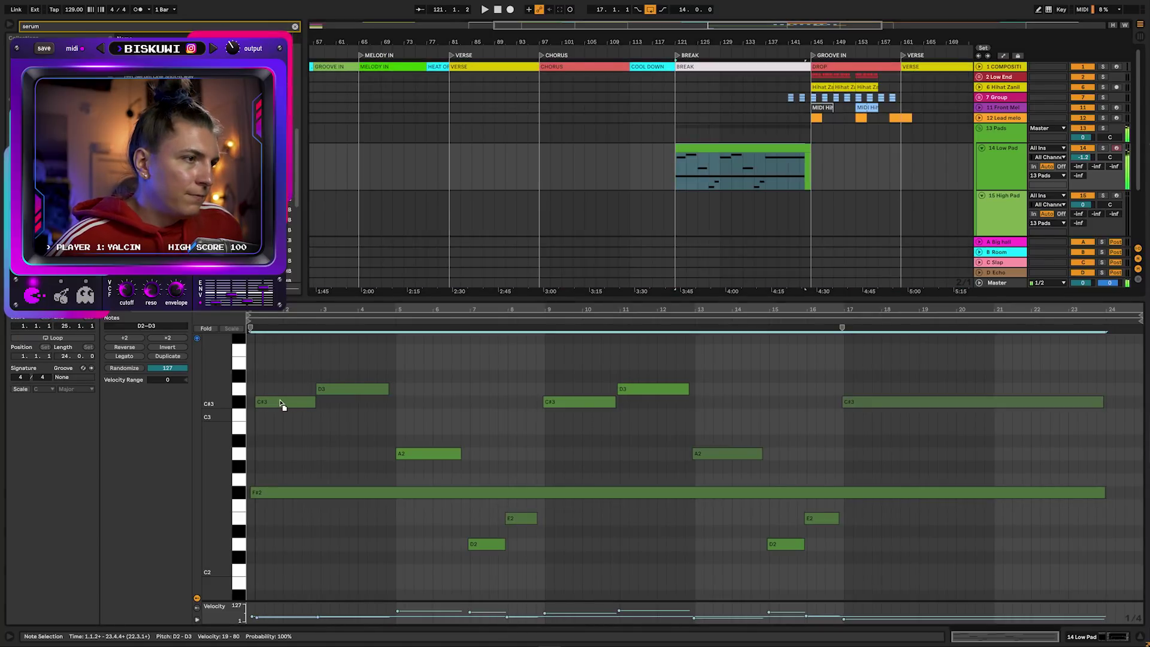
Shift the opening C#3, D3 and F#2 notes back to the clip's start and lengthen the first D3 note slightly
{"action": "left_click", "coordinate": [273, 428]}
{"action": "left_click_drag", "start_coordinate": [266, 374], "coordinate": [359, 411]}
{"action": "left_click_drag", "start_coordinate": [280, 408], "coordinate": [273, 408]}
{"action": "left_click", "coordinate": [275, 496]}
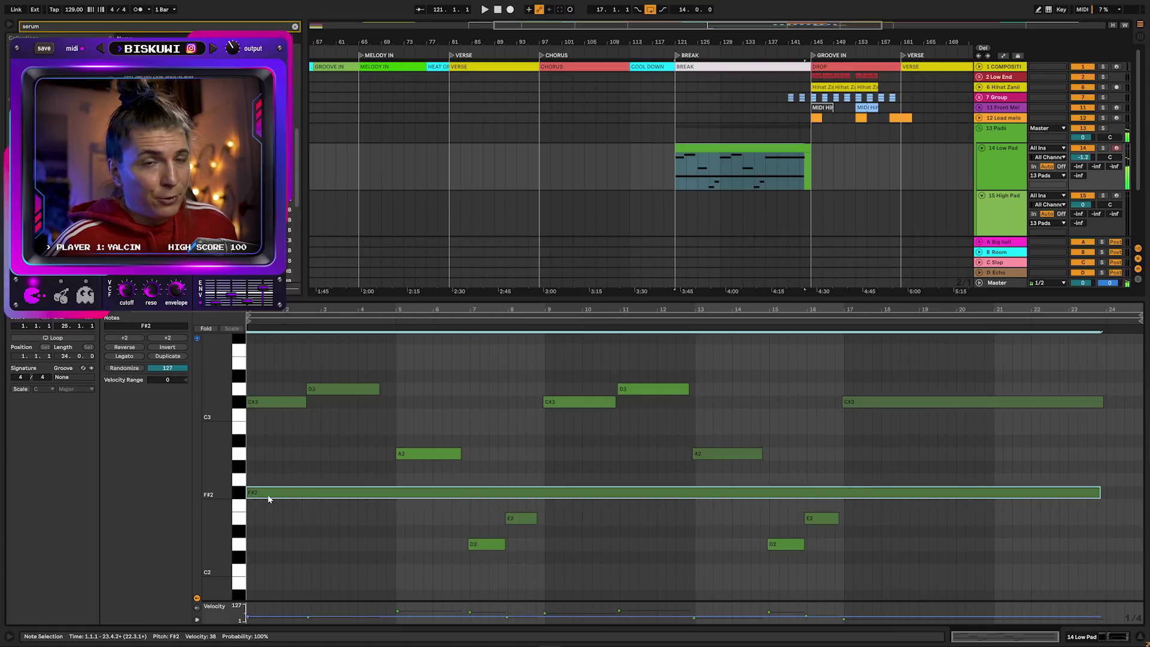
{"action": "left_click_drag", "start_coordinate": [378, 388], "coordinate": [383, 390]}
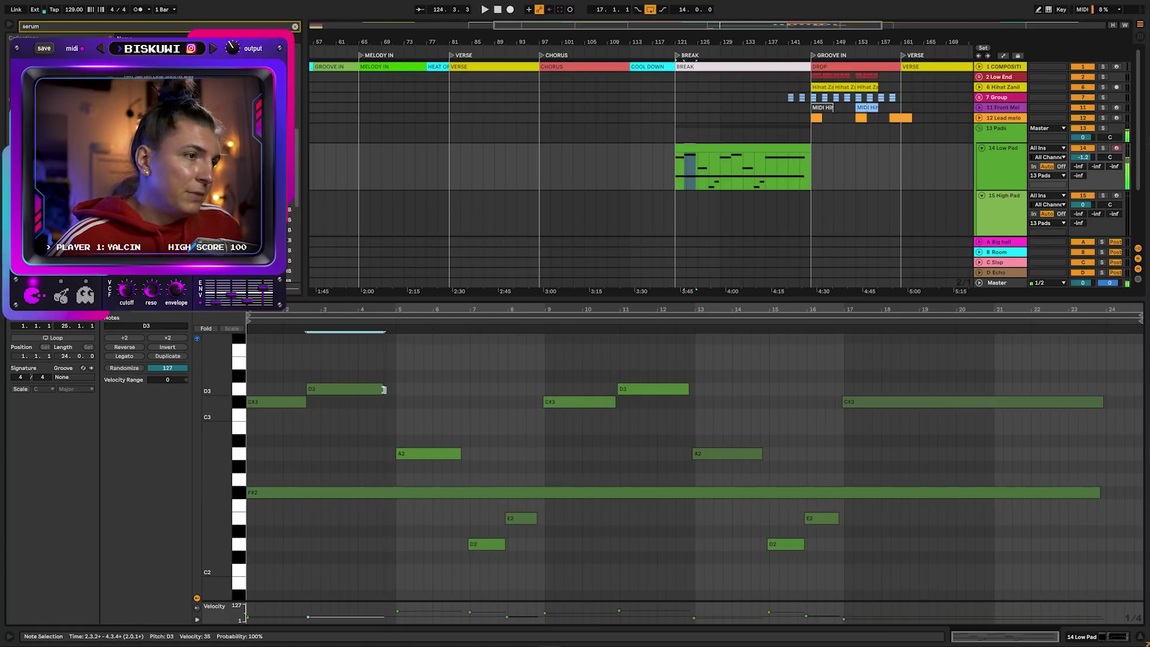
{"action": "left_click", "coordinate": [501, 544]}
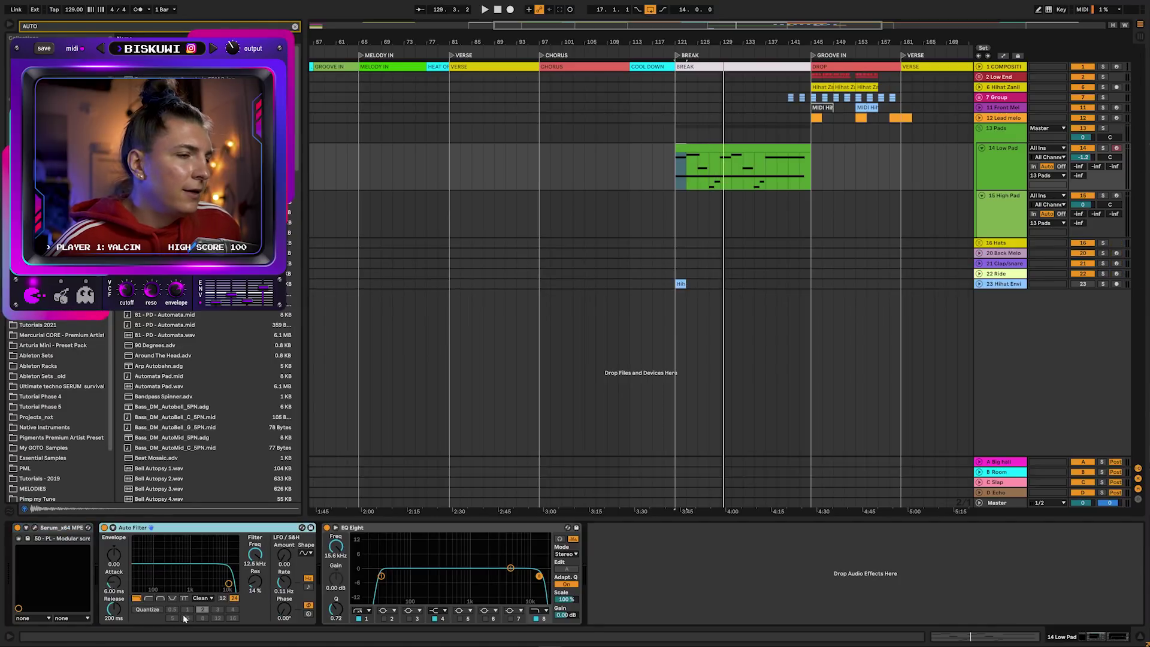
Sweep the Low Pad's Auto Filter cutoff during playback and switch its circuit type to OSR
{"action": "key", "text": "space"}
{"action": "left_click_drag", "start_coordinate": [264, 557], "coordinate": [264, 593]}
{"action": "left_click_drag", "start_coordinate": [182, 583], "coordinate": [234, 590]}
{"action": "left_click", "coordinate": [201, 597]}
{"action": "left_click", "coordinate": [203, 611]}
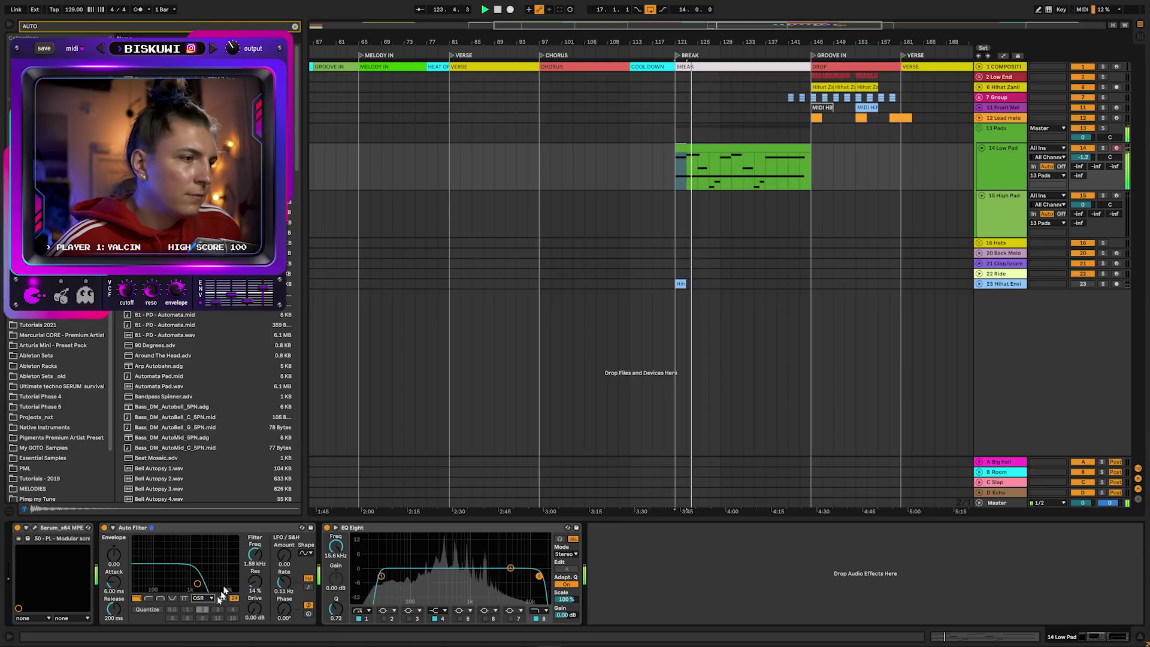
Search the browser for "sooth", add soothe2 to the Low Pad before the Auto Filter, and play the result
{"action": "key", "text": "space"}
{"action": "key", "text": "ctrl+f"}
{"action": "type", "text": "sooth"}
{"action": "key", "text": "Return"}
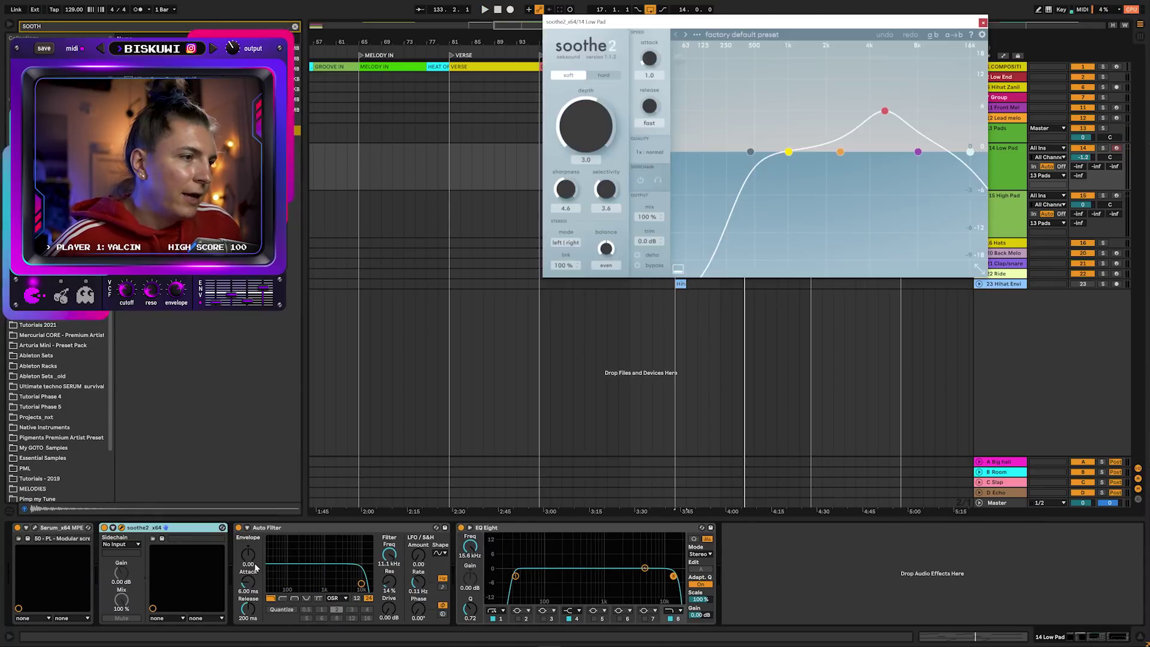
{"action": "key", "text": "space"}
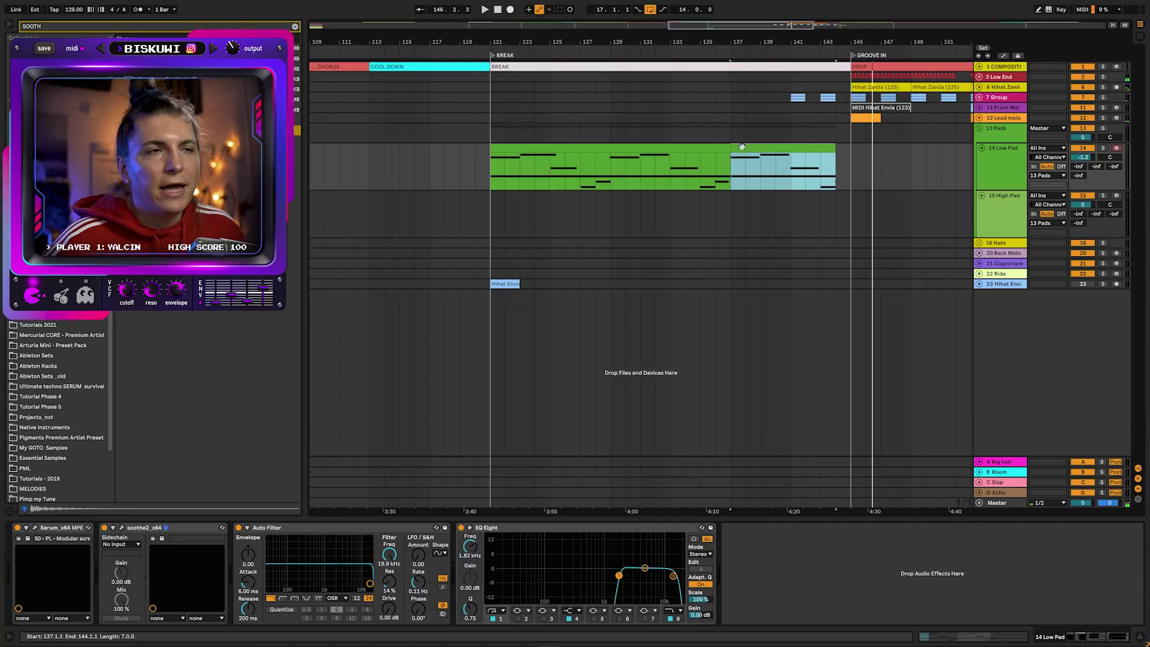
Play the Low Pad clip in the Break from bar 137
{"action": "left_click_drag", "start_coordinate": [838, 132], "coordinate": [958, 96]}
{"action": "left_click", "coordinate": [730, 180]}
{"action": "key", "text": "space"}
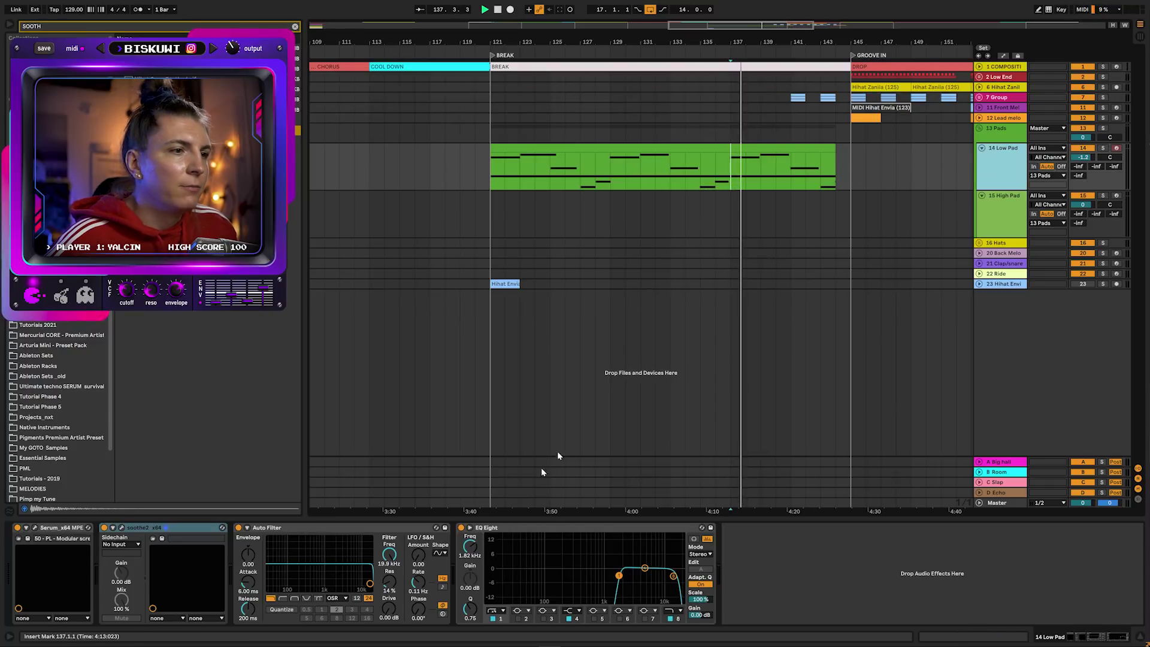
Move the Low Pad clip earlier to start at bar 117, play it from bar 135, and extend the BREAK label back to bar 117
{"action": "left_click", "coordinate": [781, 55]}
{"action": "left_click_drag", "start_coordinate": [693, 42], "coordinate": [694, 33]}
{"action": "key", "text": "space"}
{"action": "left_click", "coordinate": [755, 157]}
{"action": "left_click_drag", "start_coordinate": [755, 149], "coordinate": [697, 174]}
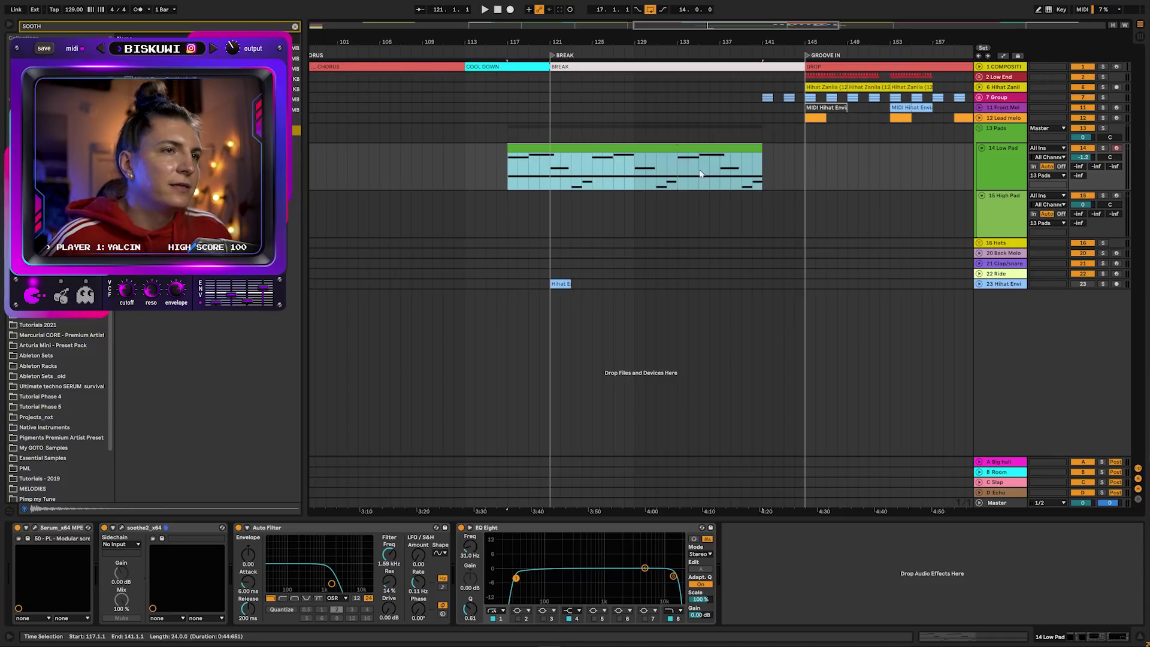
{"action": "left_click", "coordinate": [700, 173]}
{"action": "key", "text": "space"}
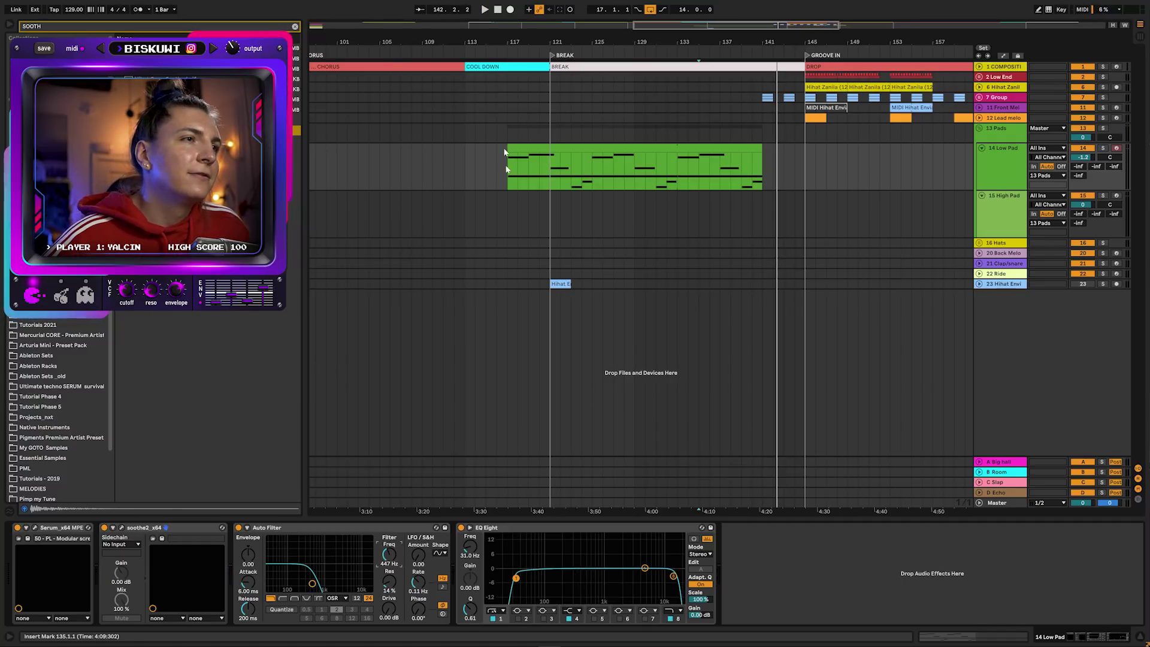
{"action": "left_click", "coordinate": [522, 65]}
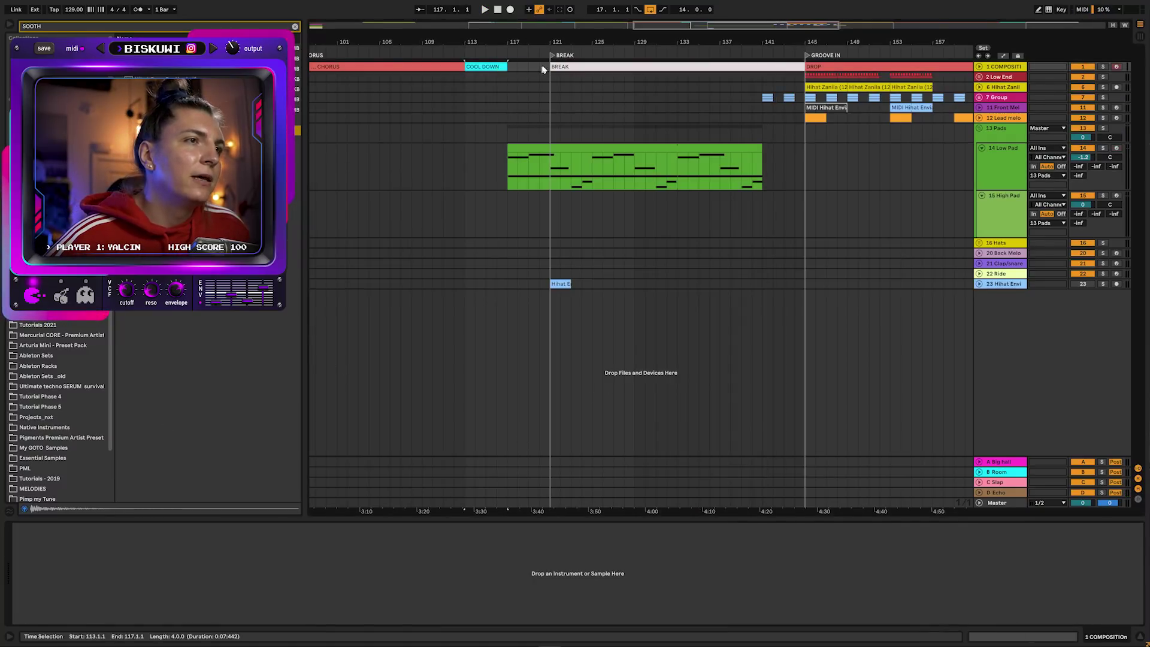
Play the Low Pad from bar 133 and raise its Auto Filter cutoff to 1.88 kHz
{"action": "left_click", "coordinate": [677, 174]}
{"action": "key", "text": "space"}
{"action": "mouse_move", "coordinate": [388, 554]}
{"action": "left_mouse_down"}
{"action": "mouse_move", "coordinate": [388, 526]}
{"action": "mouse_move", "coordinate": [388, 546]}
{"action": "left_mouse_up"}
Search the browser for "VINTAGE" and add ValhallaVintageVerb after the Low Pad's EQ Eight, keeping its default preset
{"action": "key", "text": "ctrl+f"}
{"action": "type", "text": "VINTAGE"}
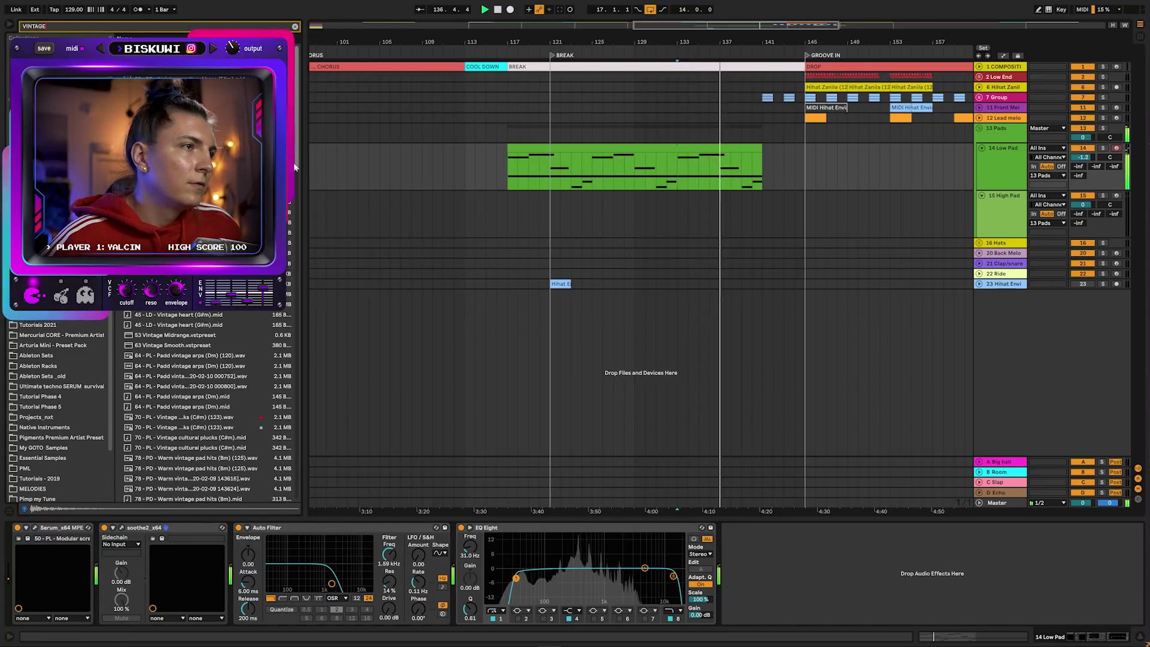
{"action": "left_click_drag", "start_coordinate": [294, 166], "coordinate": [297, 491]}
{"action": "double_click", "coordinate": [162, 496]}
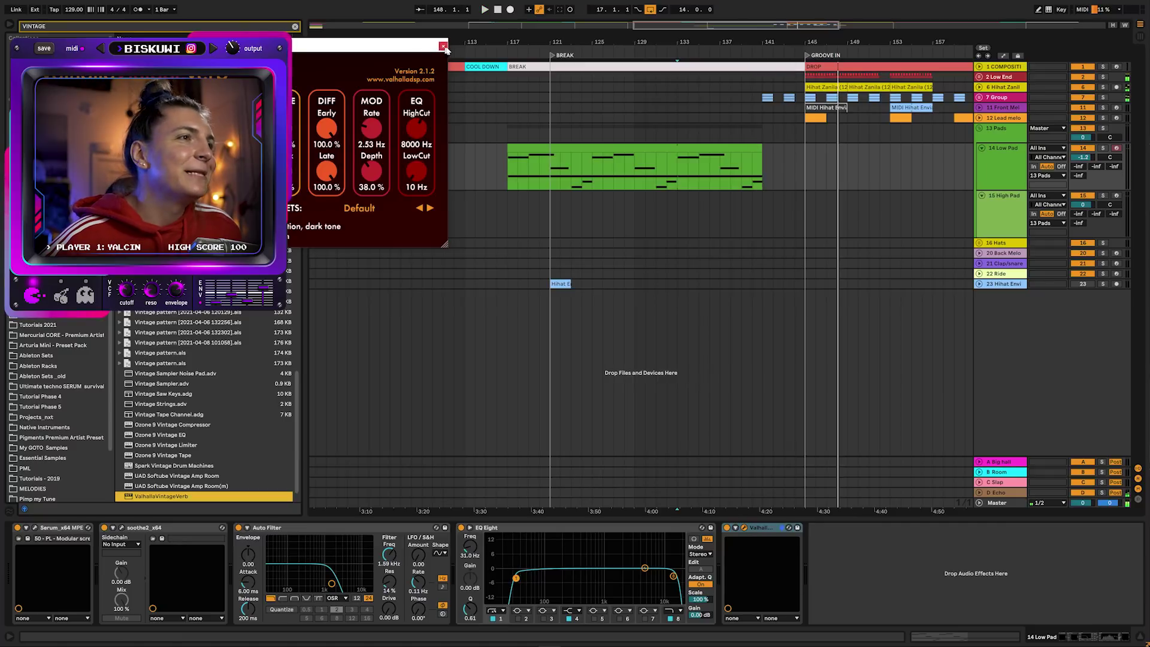
{"action": "left_click", "coordinate": [443, 46]}
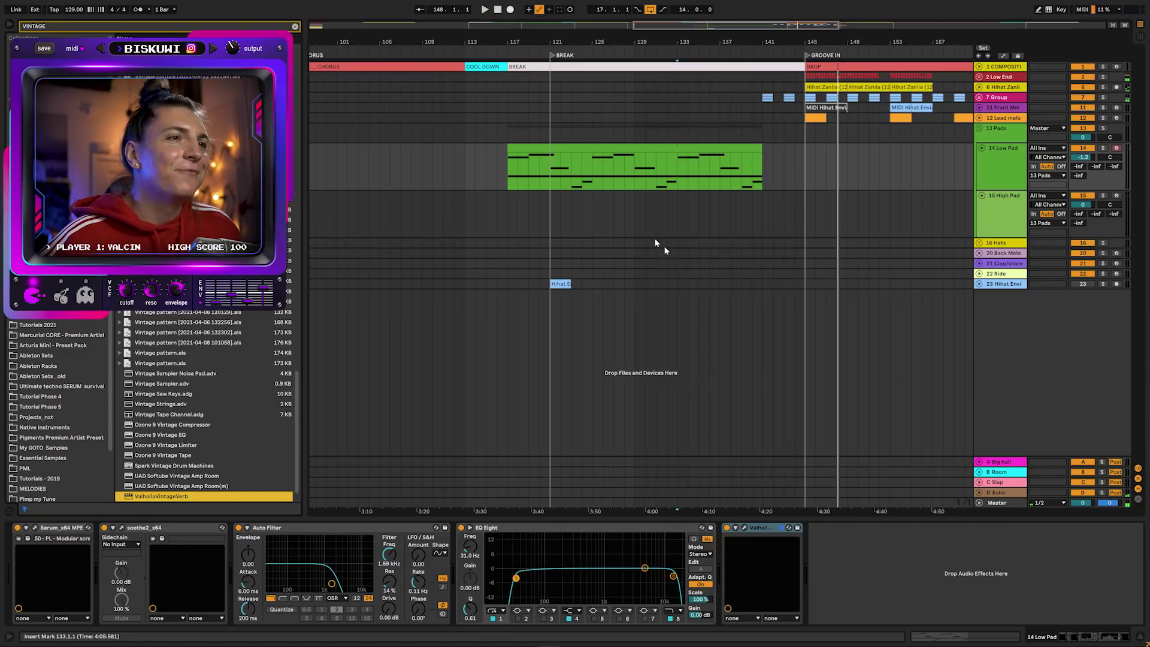
Play the Low Pad from bar 133 with the reverb, sweep the Auto Filter cutoff down, and set it to 19.9 kHz
{"action": "left_click", "coordinate": [682, 167]}
{"action": "key", "text": "space"}
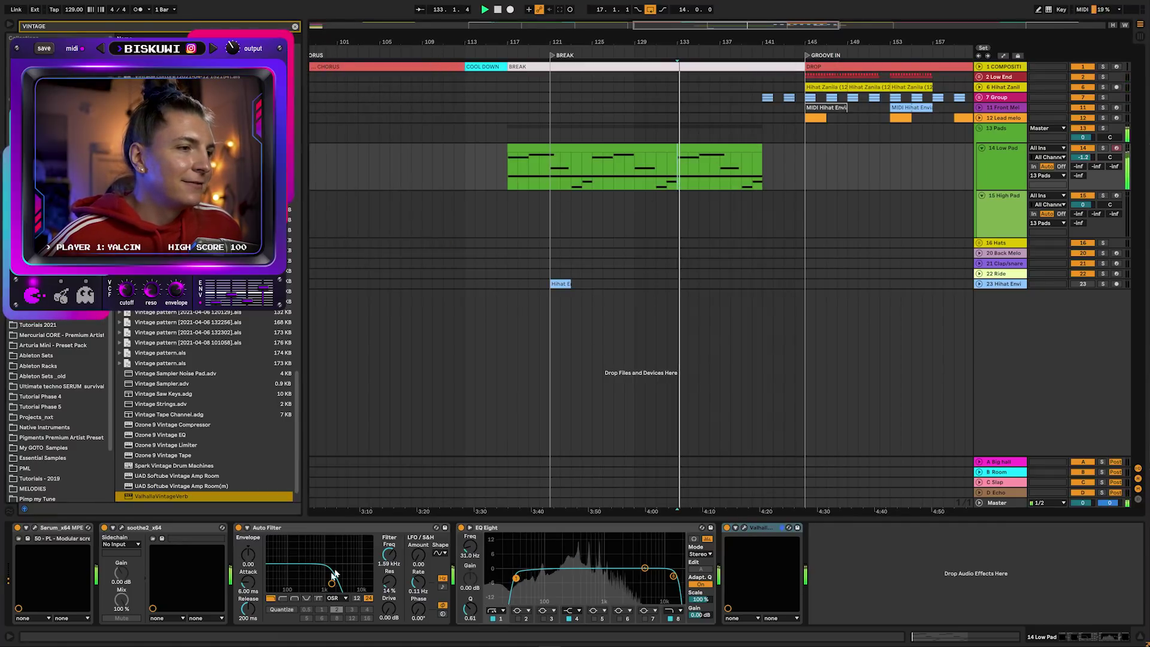
{"action": "left_click_drag", "start_coordinate": [390, 561], "coordinate": [392, 574]}
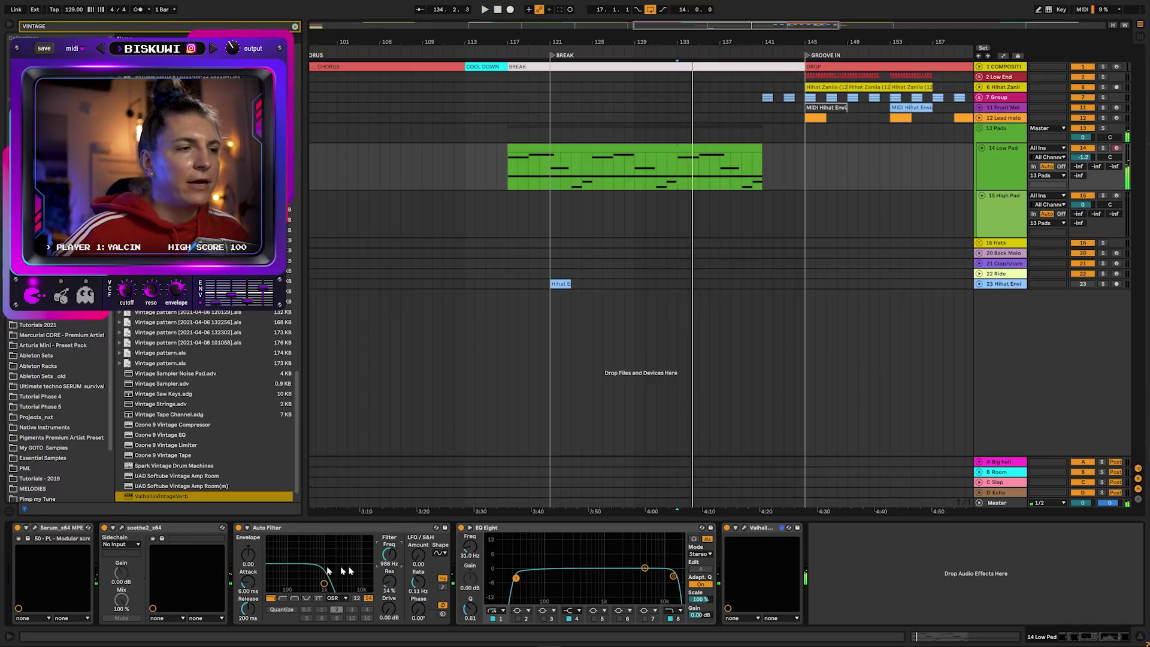
{"action": "left_click", "coordinate": [279, 538]}
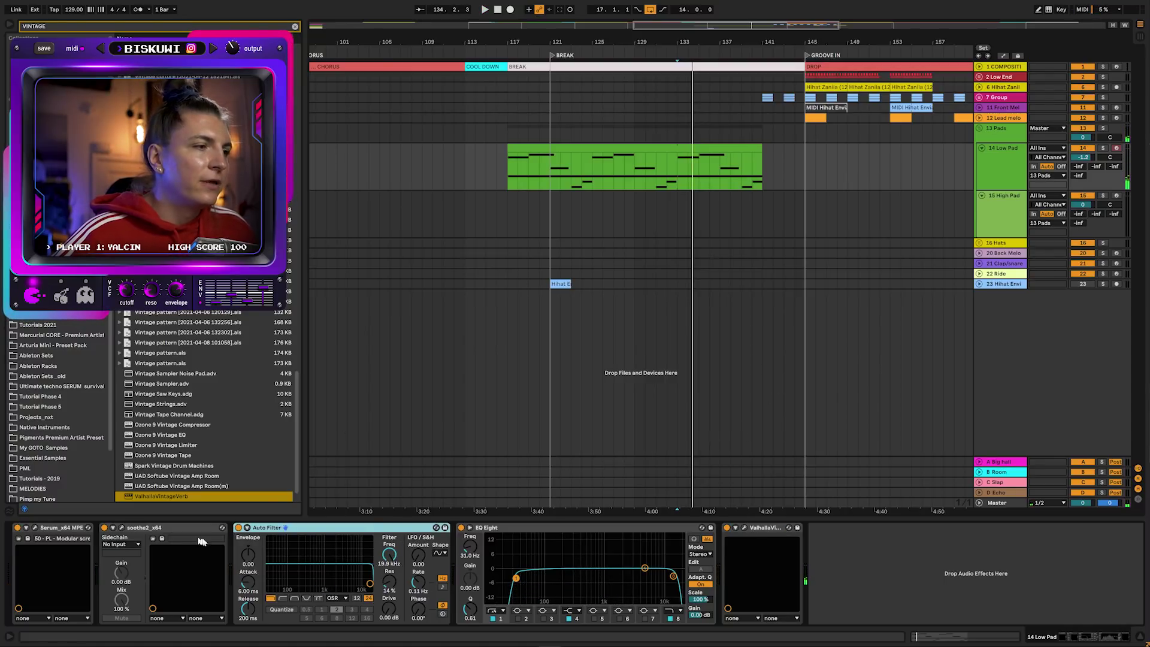
Search the browser for "serum" and load Serum_x64 on the High Pad track
{"action": "left_click", "coordinate": [982, 199]}
{"action": "key", "text": "ctrl+f"}
{"action": "type", "text": "serum"}
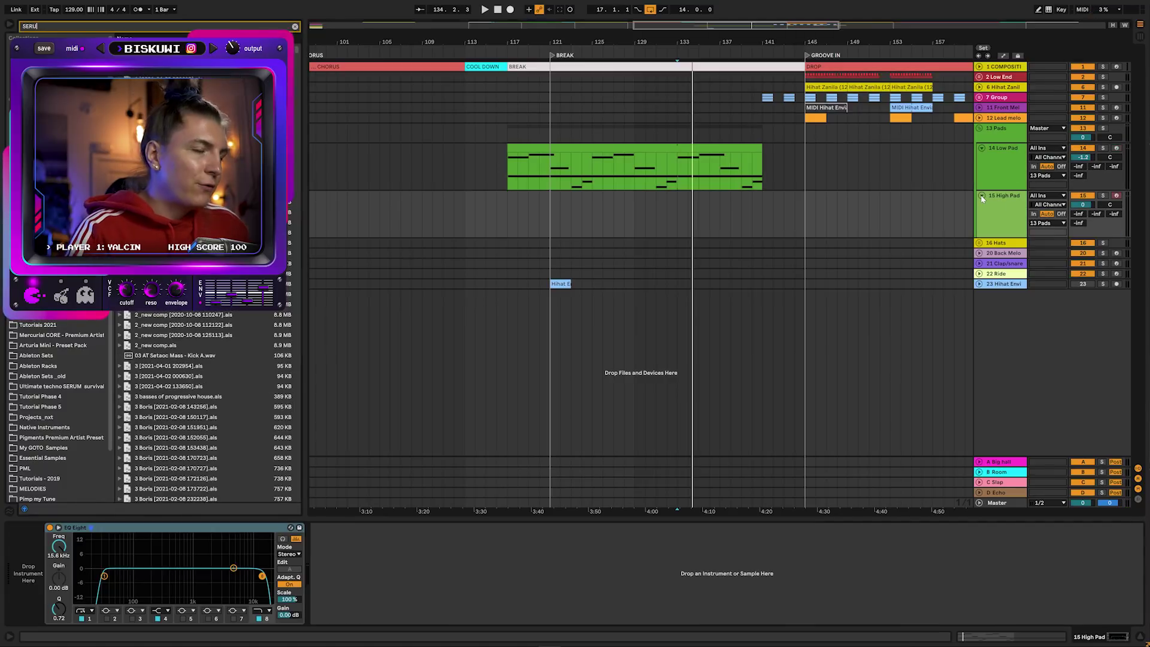
{"action": "scroll", "coordinate": [268, 440], "scroll_direction": "down", "scroll_amount": 8}
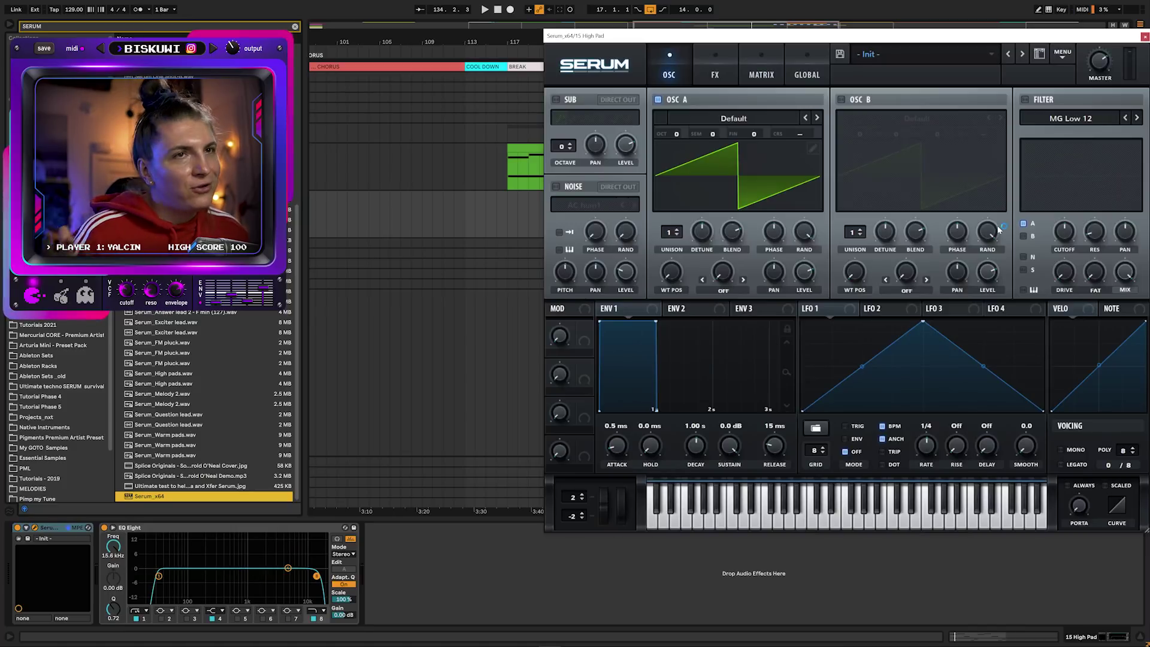
Load the preset 75 - PD - JP Pads from Mercurial Tones - Analog Techno in the High Pad's Serum and close its window
{"action": "left_click_drag", "start_coordinate": [1095, 39], "coordinate": [1093, 14]}
{"action": "left_click", "coordinate": [970, 30]}
{"action": "mouse_move", "coordinate": [962, 96]}
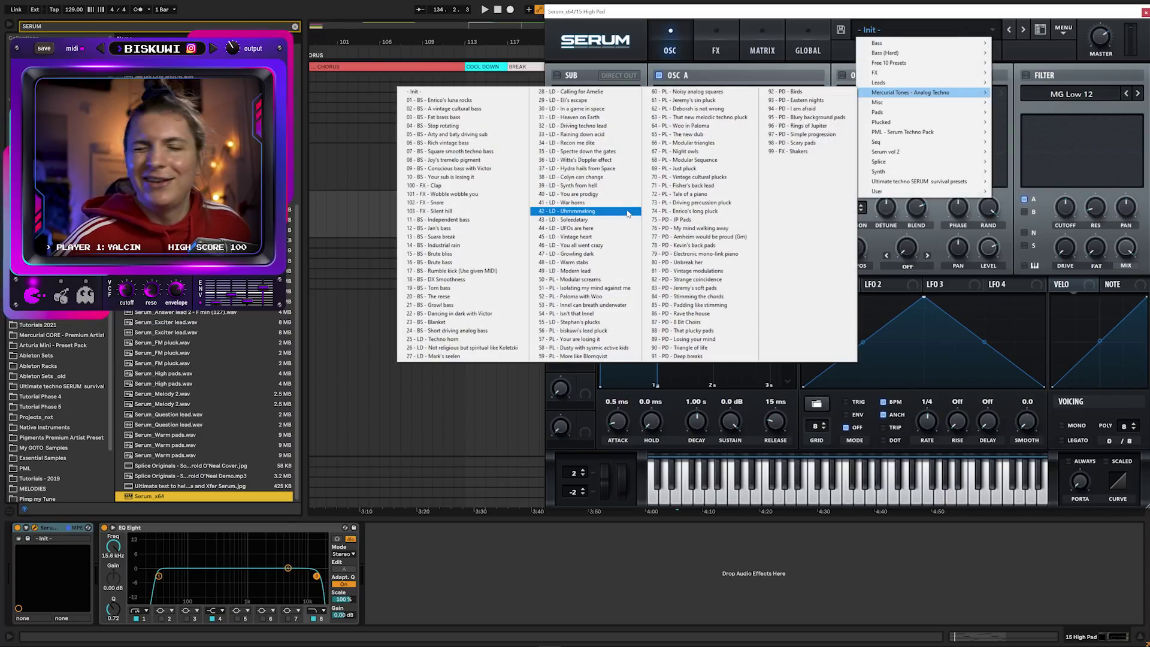
{"action": "left_click", "coordinate": [710, 219]}
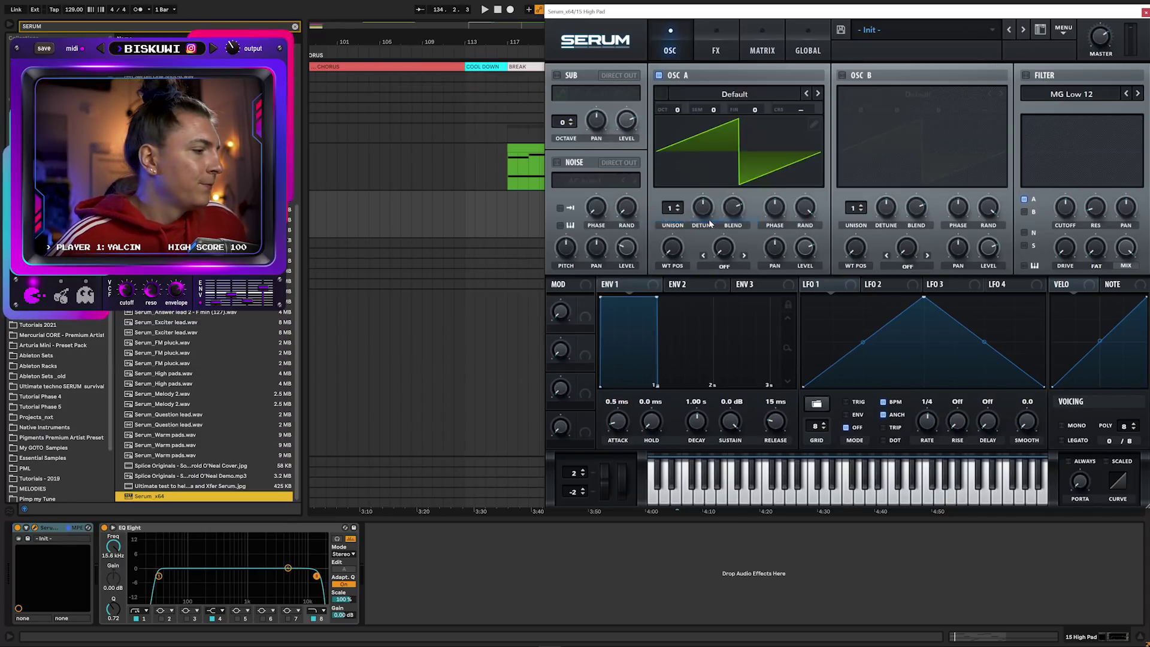
{"action": "left_click", "coordinate": [1144, 12]}
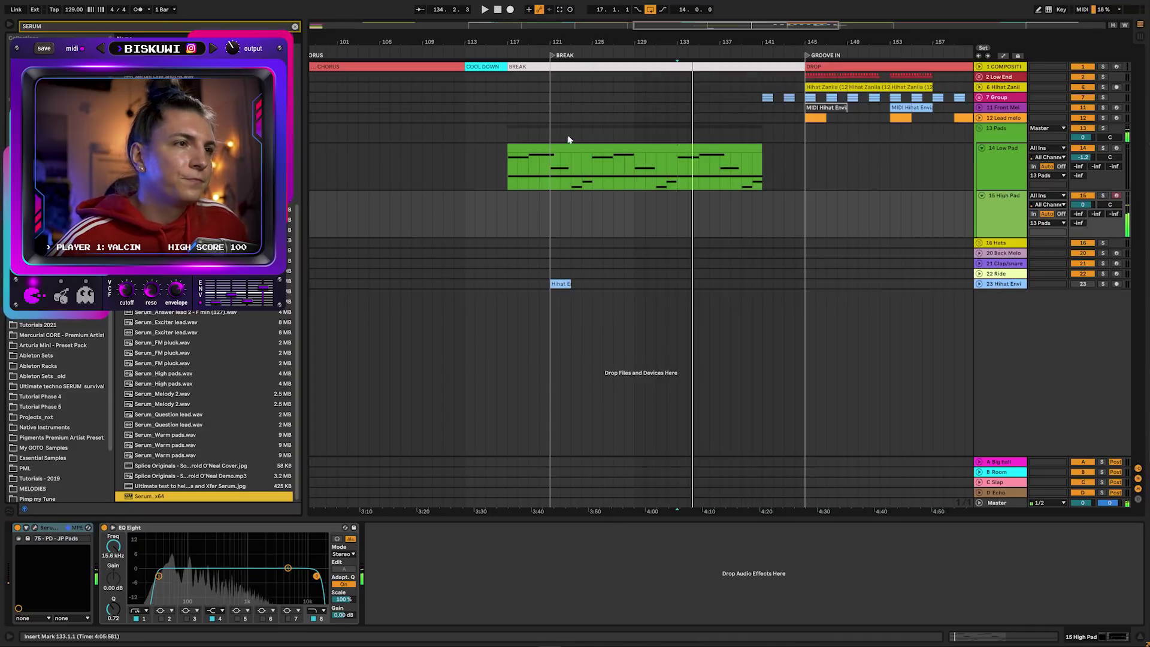
Copy the Low Pad clip onto the High Pad with its bar 5 note raised to A3, and solo the High Pad
{"action": "key", "text": "shift+Tab"}
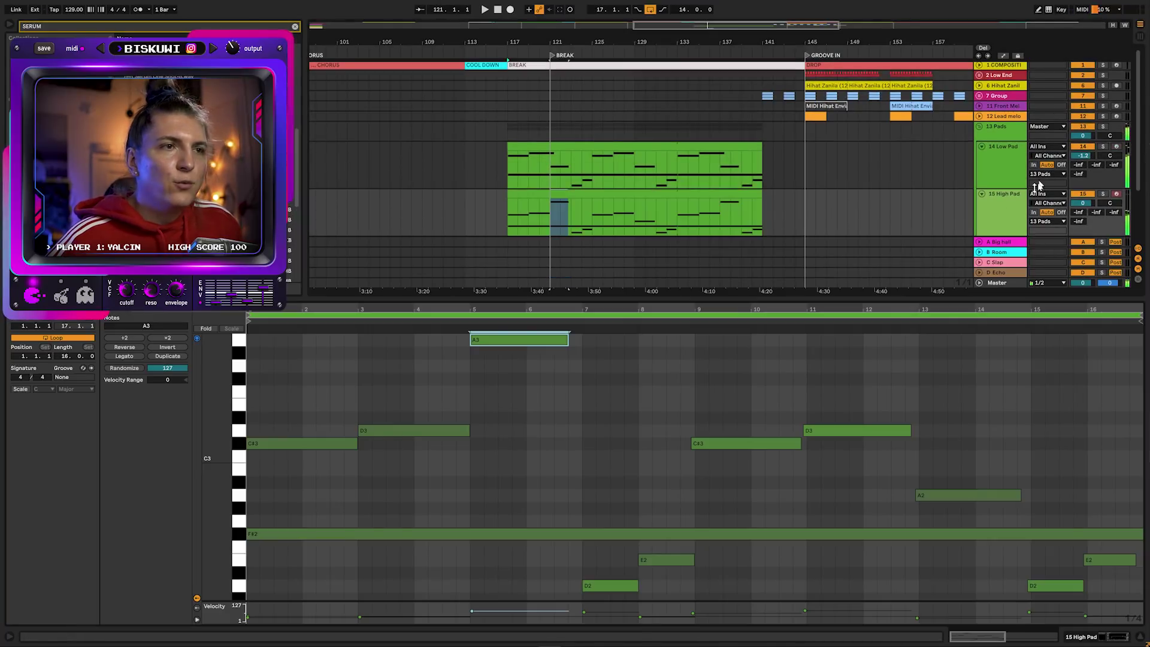
{"action": "left_click", "coordinate": [1102, 195]}
{"action": "key", "text": "Up"}
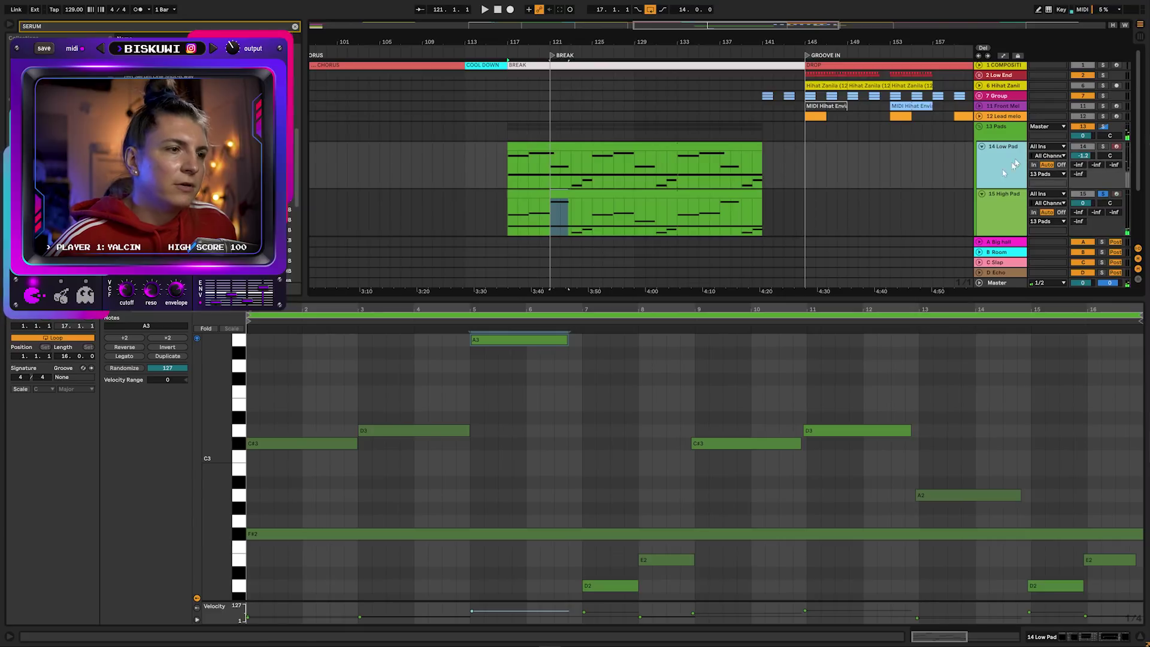
{"action": "key", "text": "shift+Tab"}
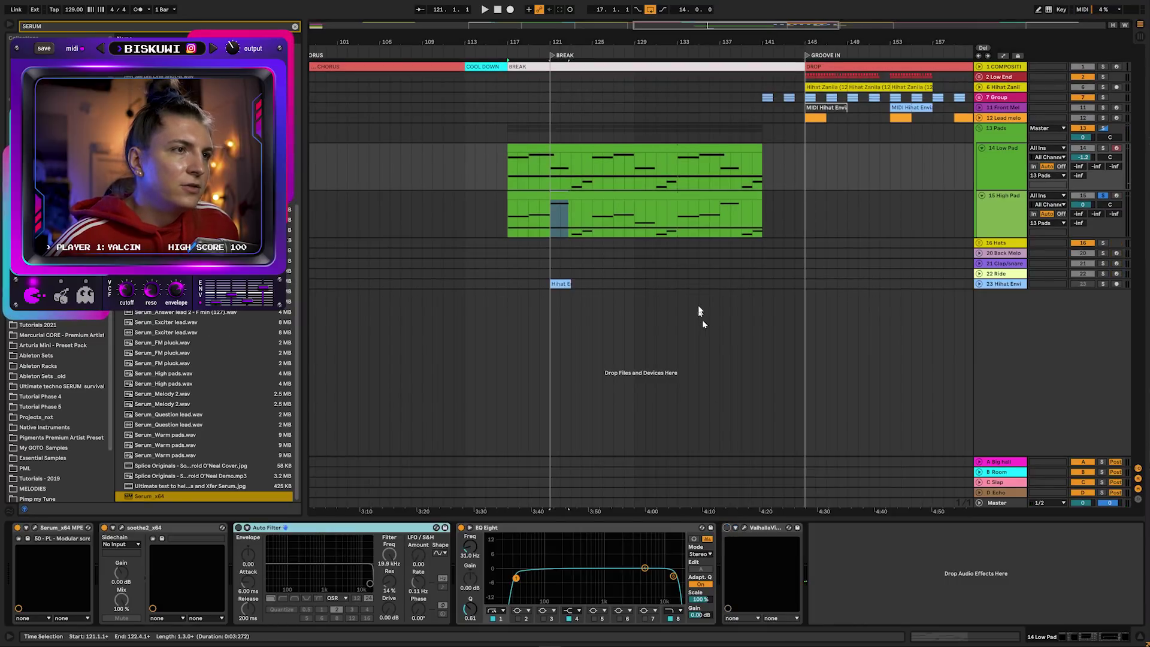
During playback, lower the High Pad clip's A3 note an octave to A2 and set the clip's scale to F#/Gb Minor
{"action": "key", "text": "space"}
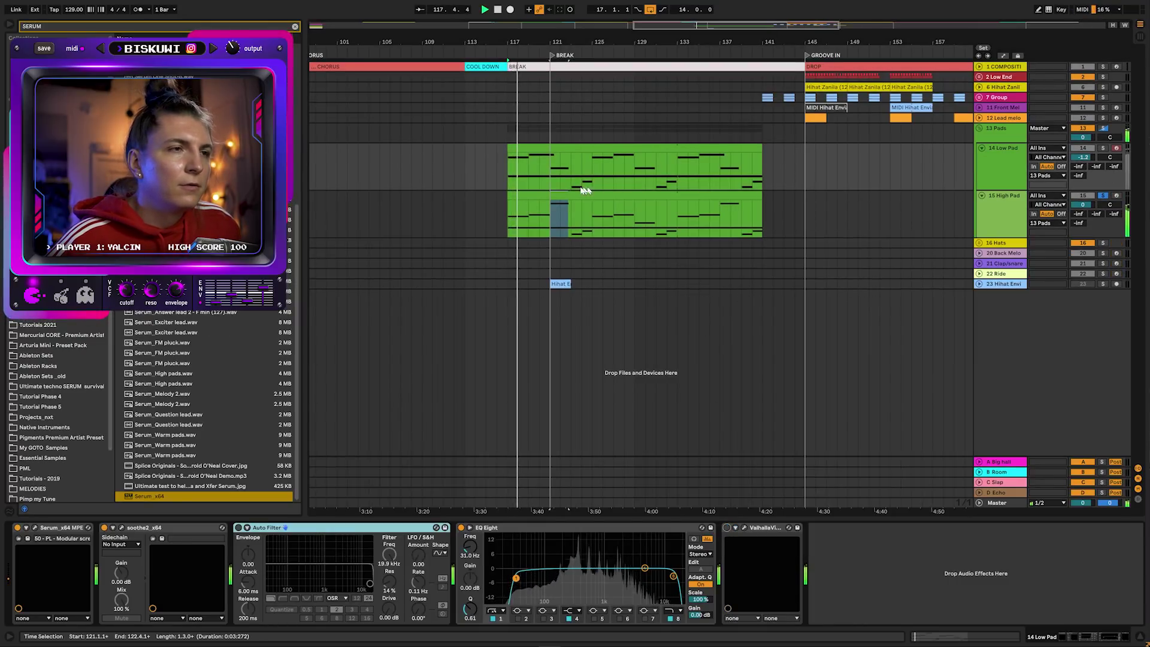
{"action": "double_click", "coordinate": [585, 206]}
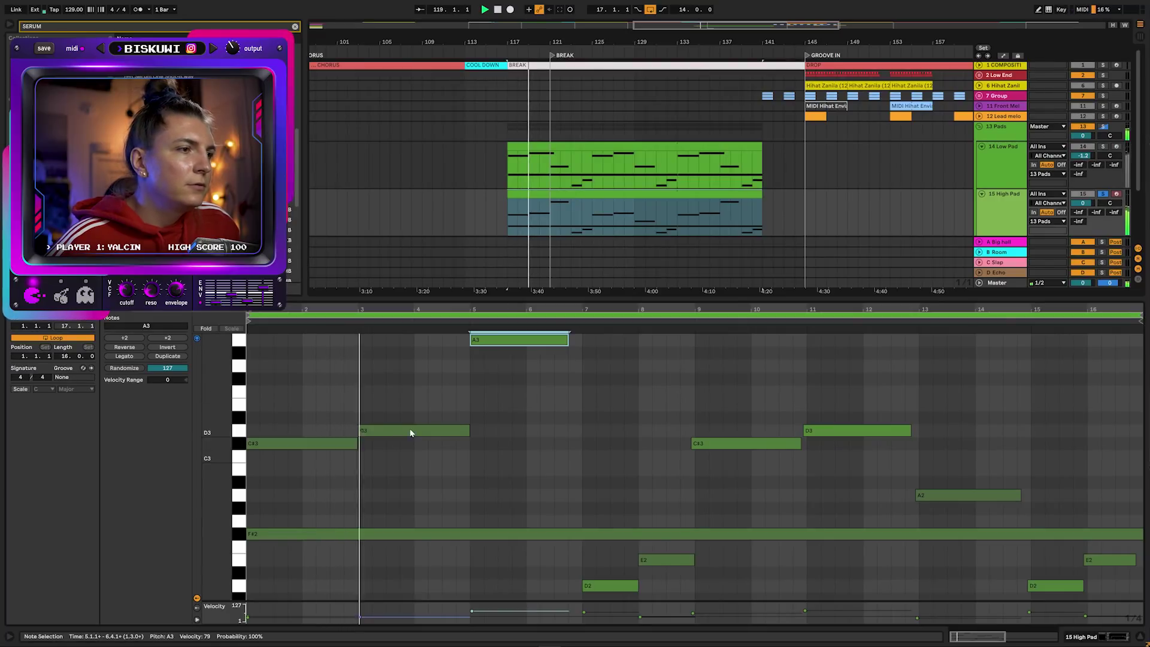
{"action": "key", "text": "shift+Down"}
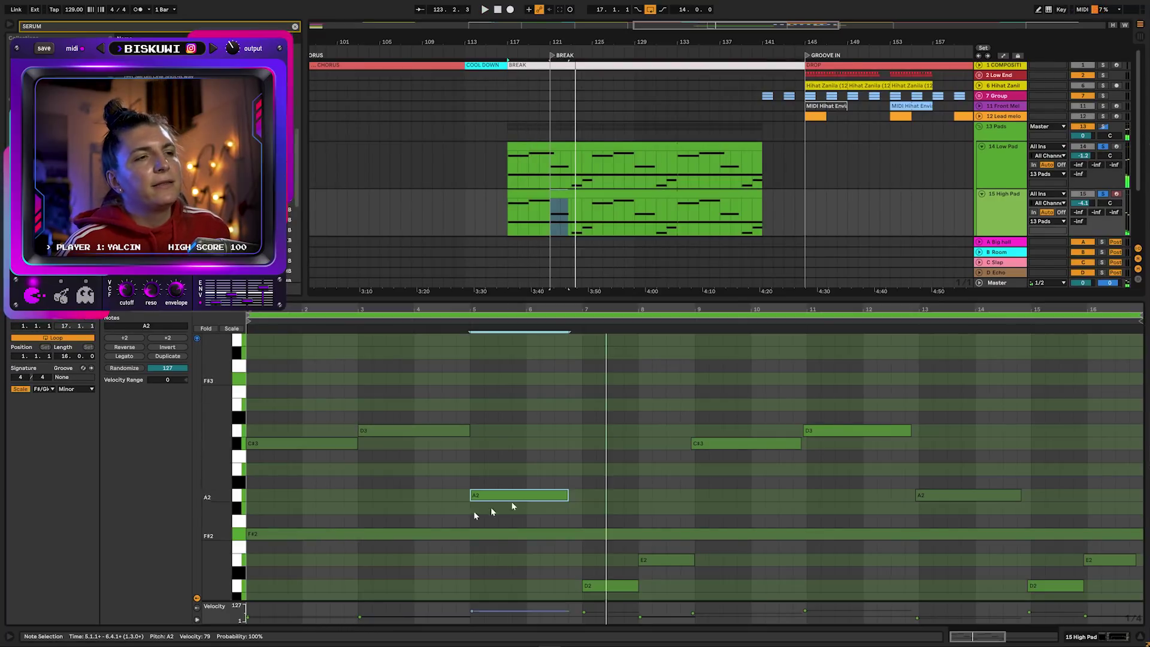
Switch the High Pad's Serum preset to 78 - PD - Kevin's back pads and play both pads together
{"action": "key", "text": "shift+Tab"}
{"action": "left_click", "coordinate": [36, 527]}
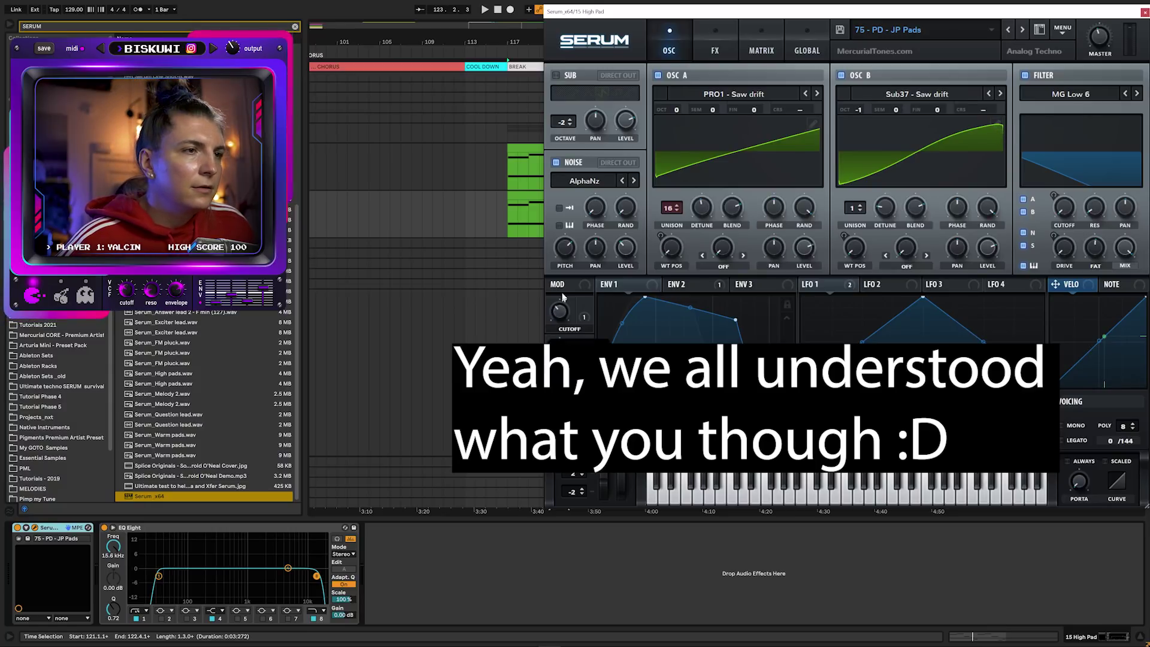
{"action": "left_click", "coordinate": [1021, 29]}
{"action": "left_click", "coordinate": [1021, 29]}
{"action": "left_click", "coordinate": [1144, 11]}
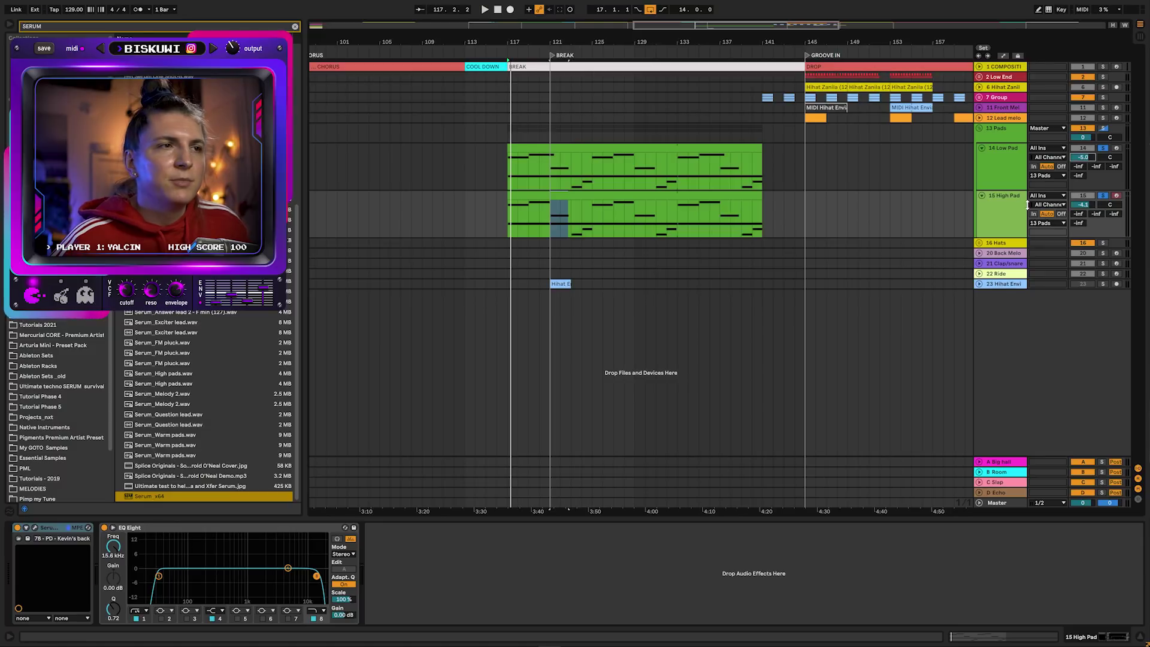
{"action": "key", "text": "space"}
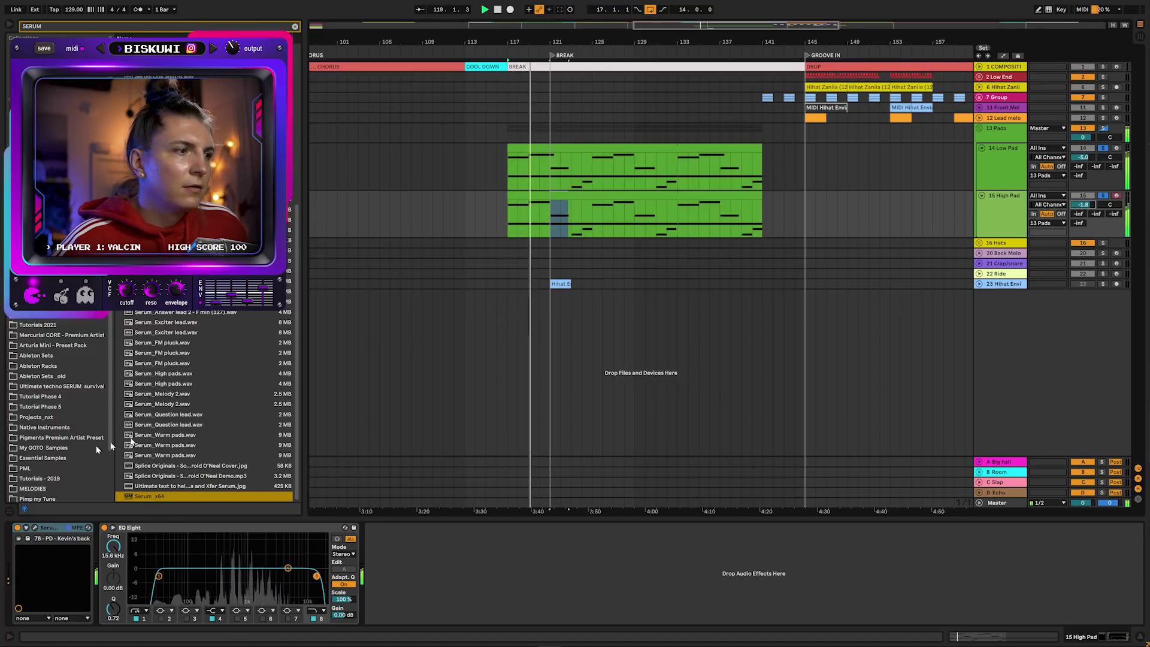
Audition the High Pad's following Serum presets up to 82 - PD - Strange coincidence during playback
{"action": "left_click", "coordinate": [35, 527]}
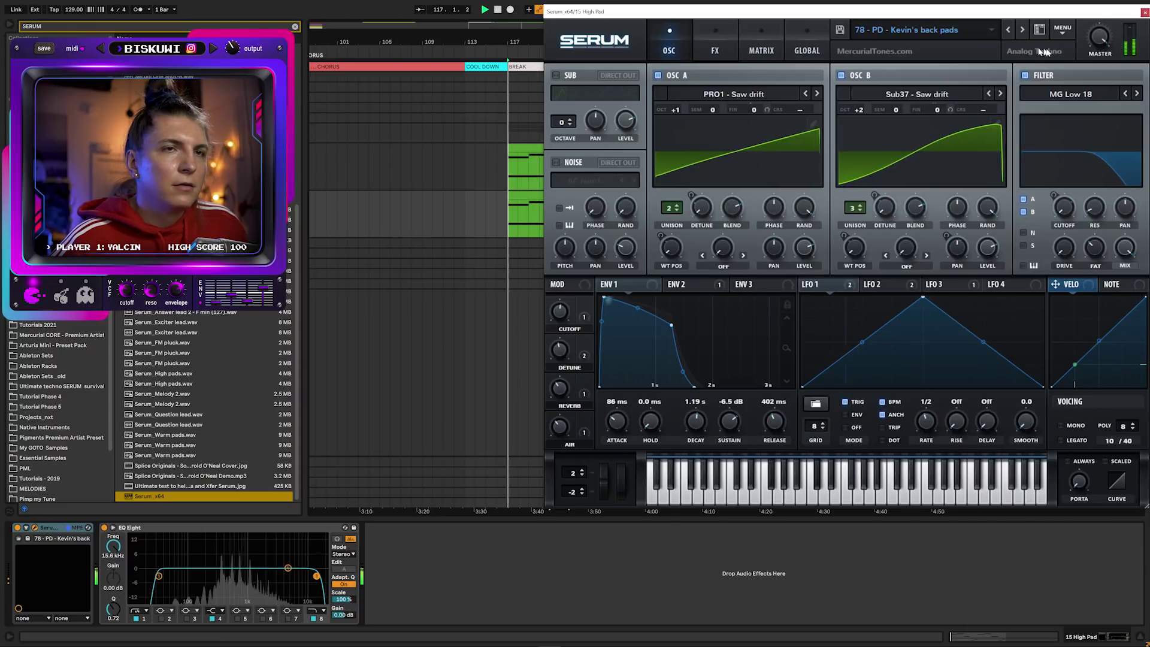
{"action": "left_click_drag", "start_coordinate": [958, 12], "coordinate": [860, 156]}
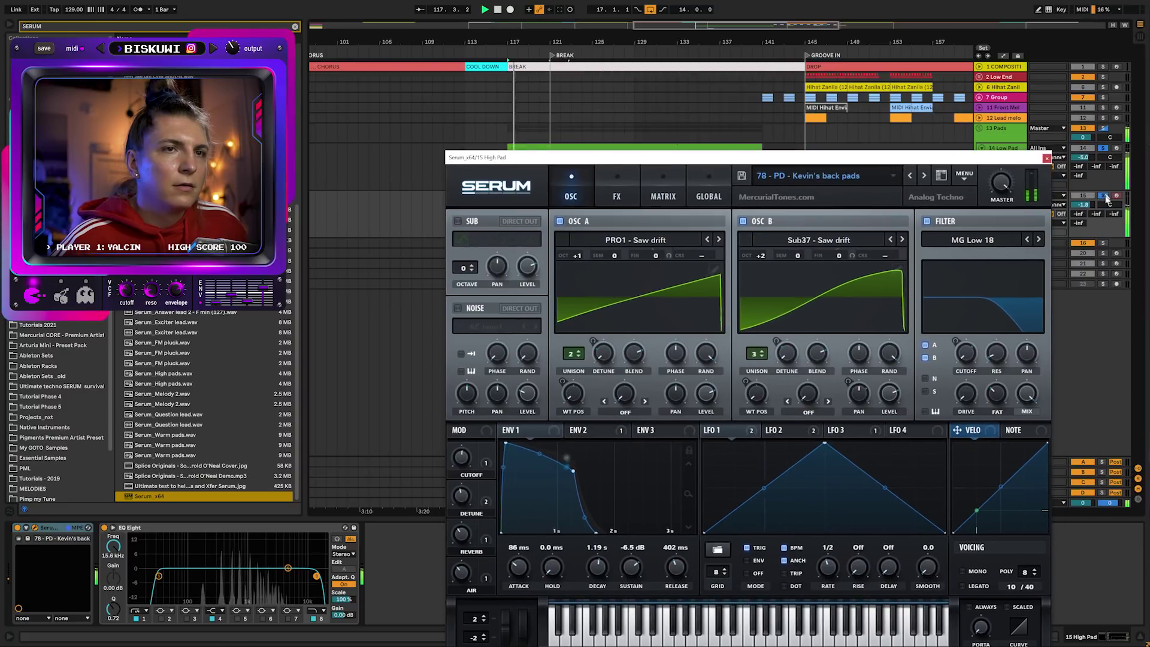
{"action": "left_click", "coordinate": [925, 176]}
{"action": "left_click", "coordinate": [925, 176]}
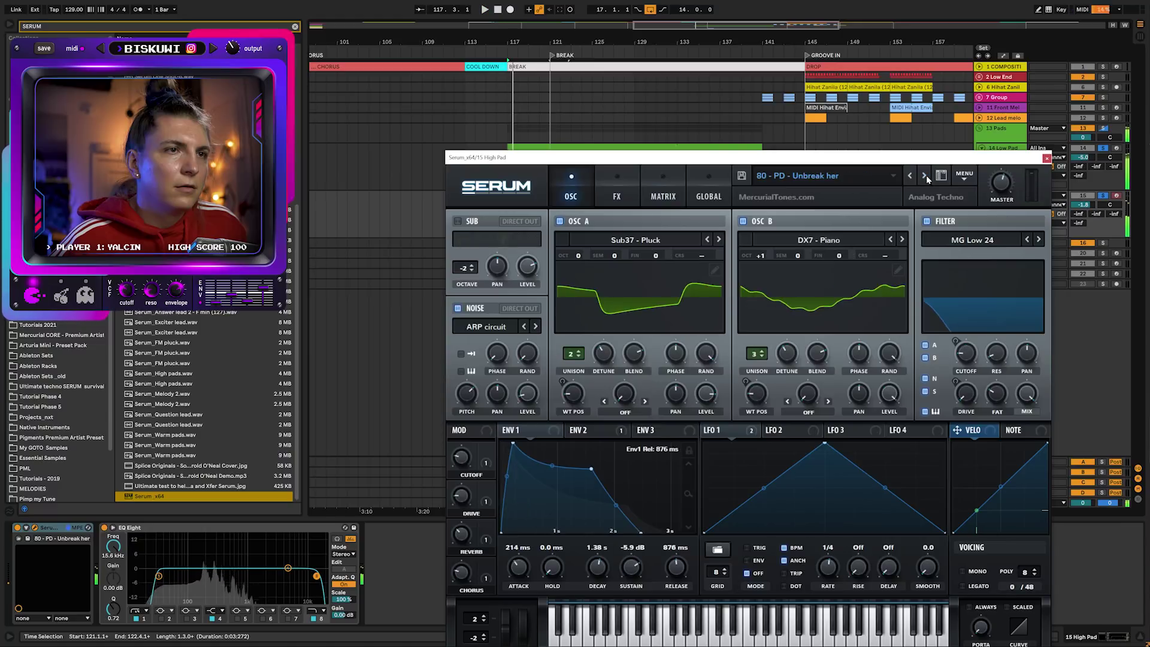
{"action": "left_click", "coordinate": [925, 175]}
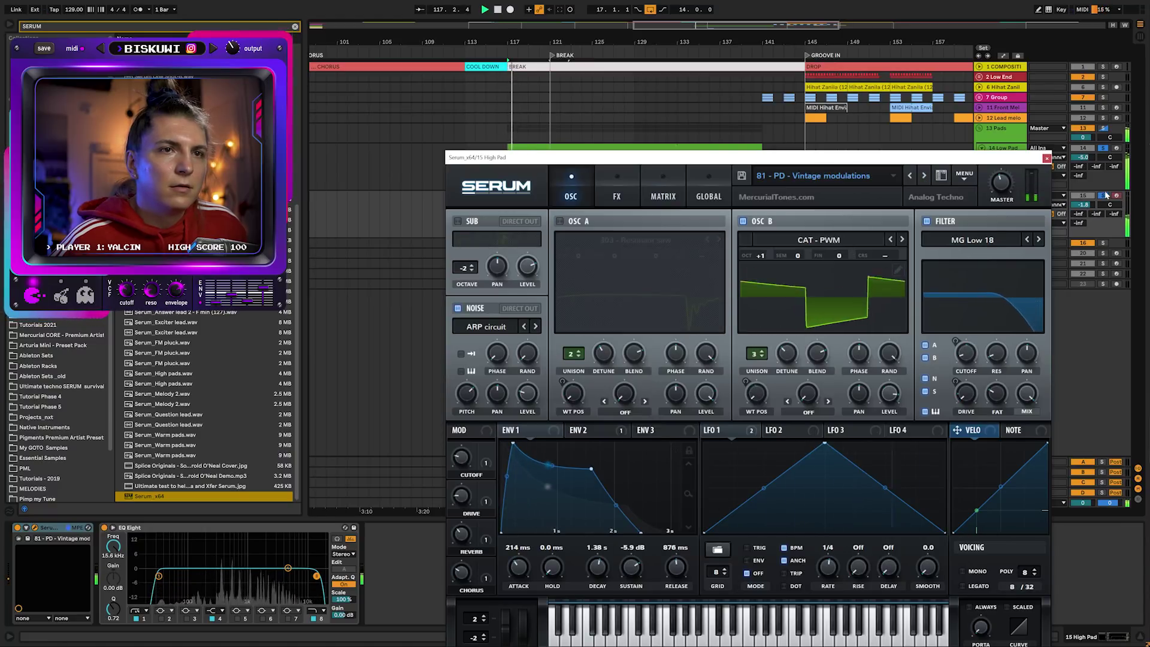
{"action": "left_click", "coordinate": [923, 176]}
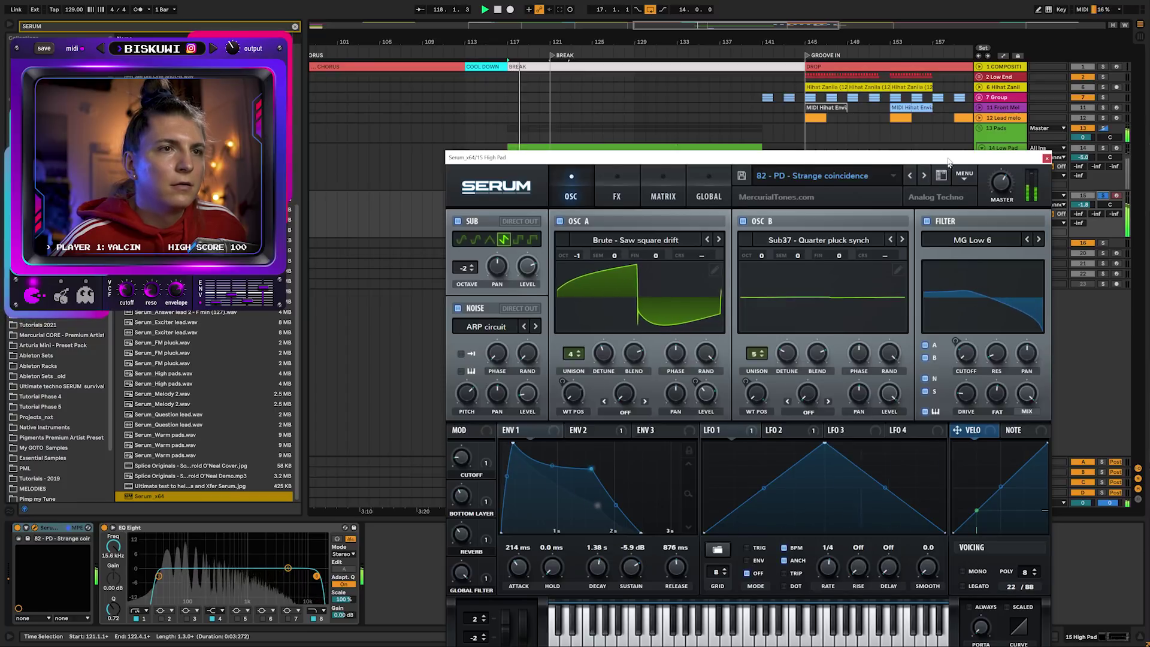
{"action": "left_click_drag", "start_coordinate": [948, 162], "coordinate": [951, 138]}
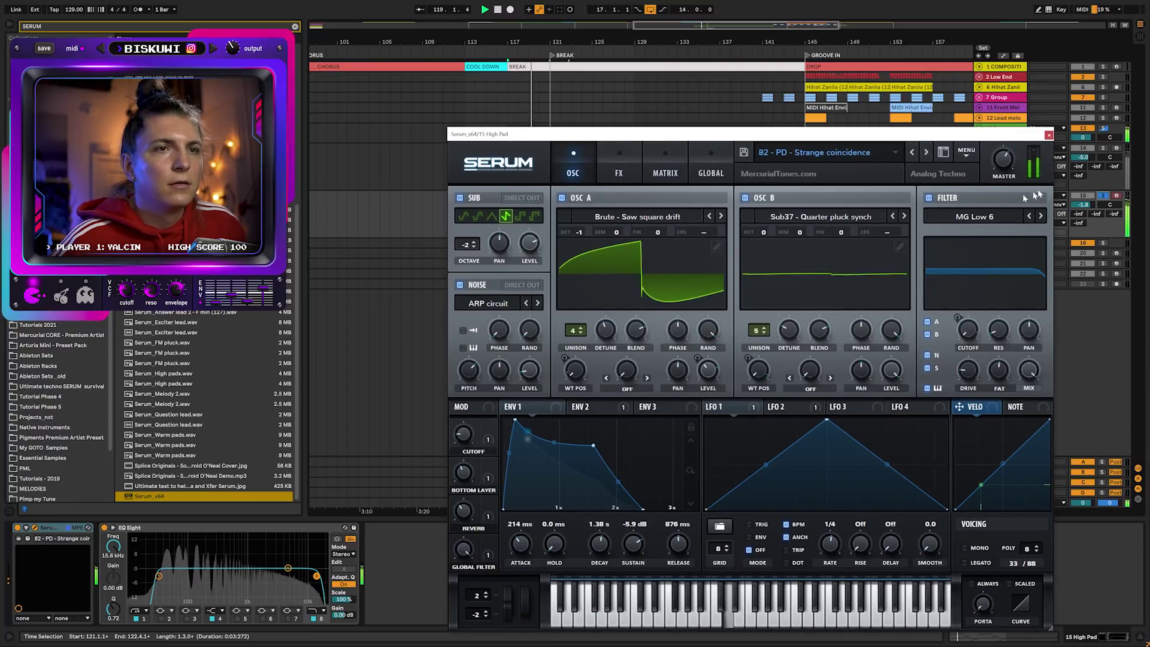
Browse the High Pad's Serum presets past 87 - PD - 8 Bit Choirs and rework its melody to climb from D3 to B3
{"action": "left_click", "coordinate": [926, 153]}
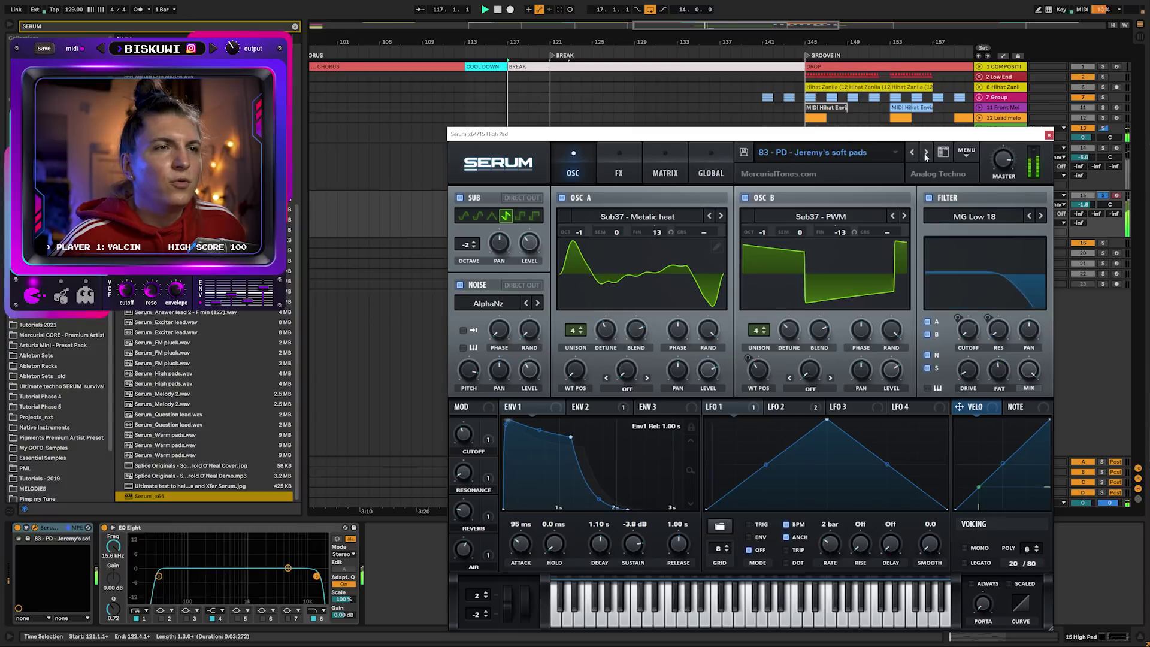
{"action": "left_click", "coordinate": [926, 153]}
{"action": "left_click", "coordinate": [926, 154]}
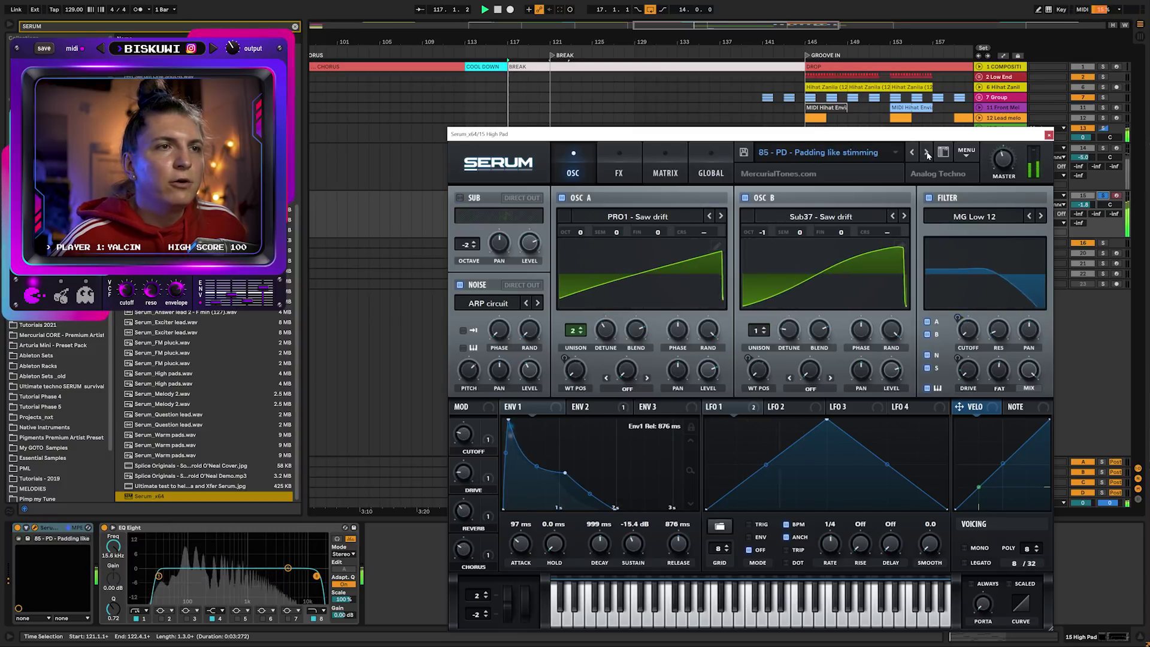
{"action": "left_click", "coordinate": [927, 154]}
{"action": "left_click", "coordinate": [926, 153]}
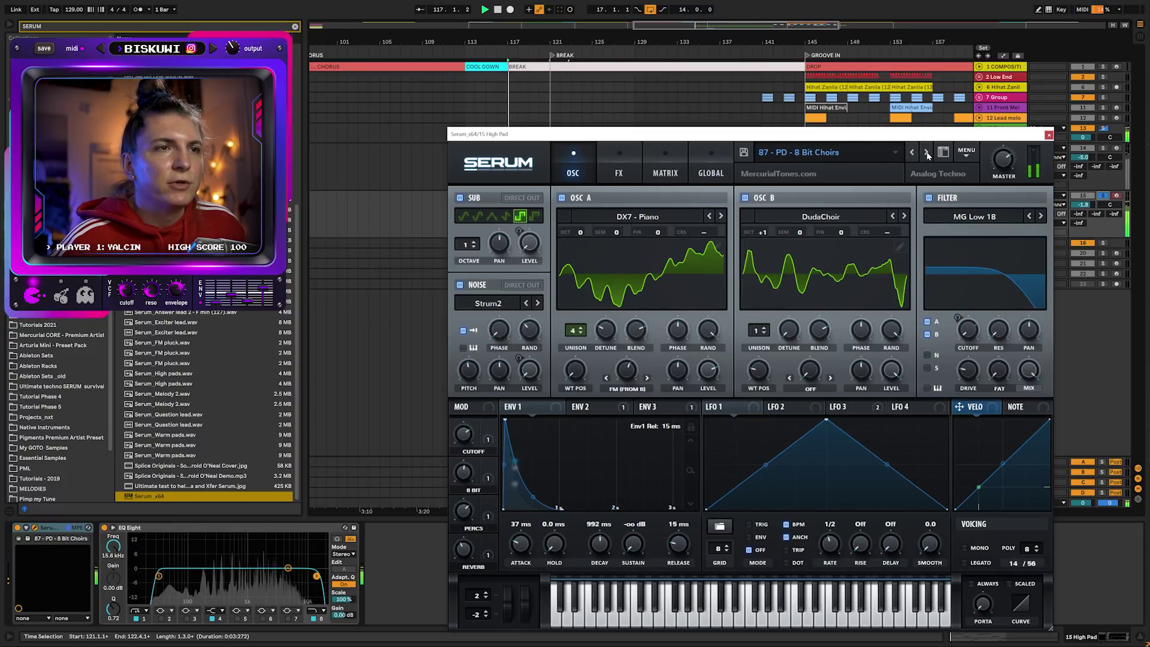
{"action": "left_click", "coordinate": [926, 153]}
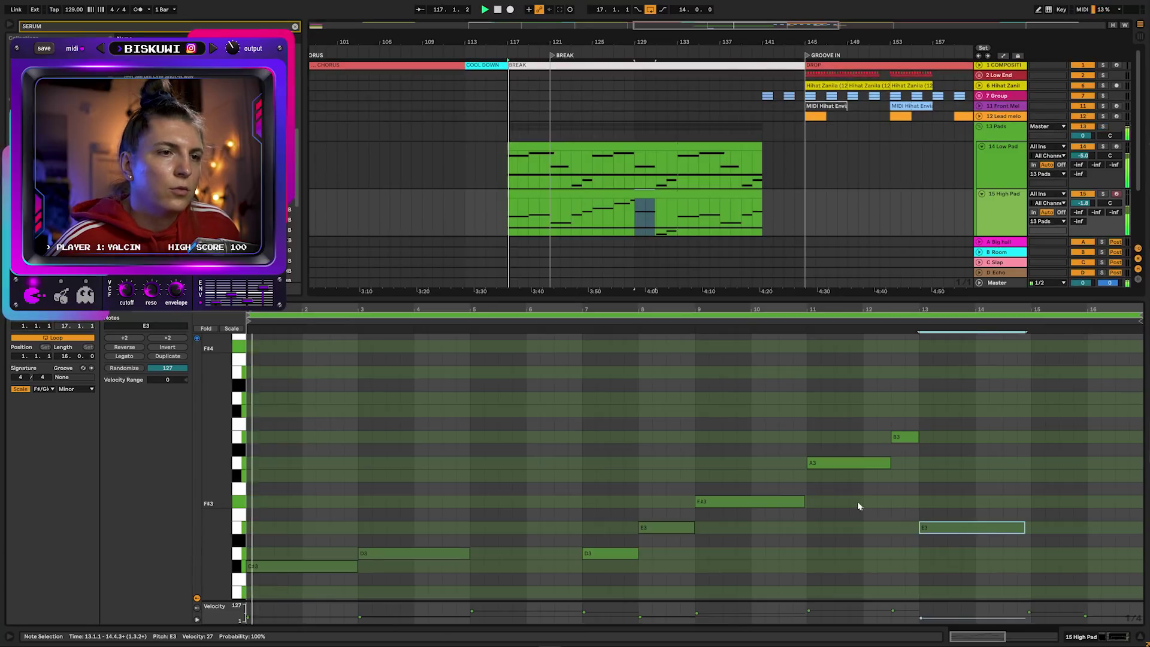
{"action": "scroll", "coordinate": [818, 497], "scroll_direction": "down", "scroll_amount": 3}
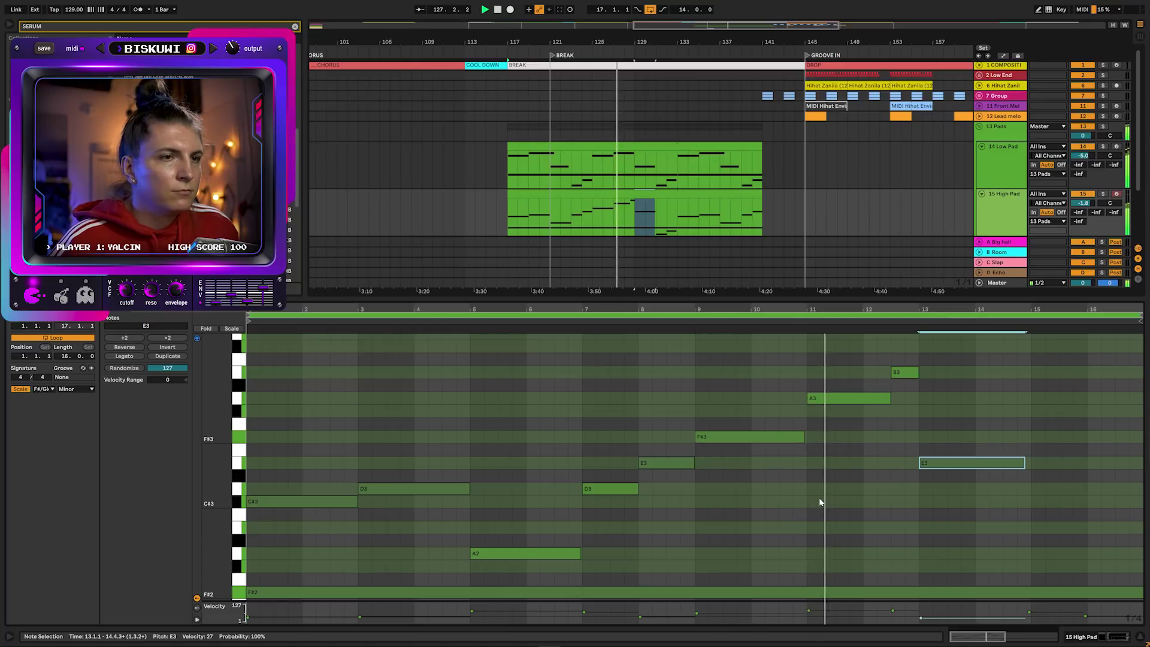
Raise the last two notes of the High Pad clip by an octave, to D3 and E3
{"action": "scroll", "coordinate": [819, 502], "scroll_direction": "up", "scroll_amount": 2}
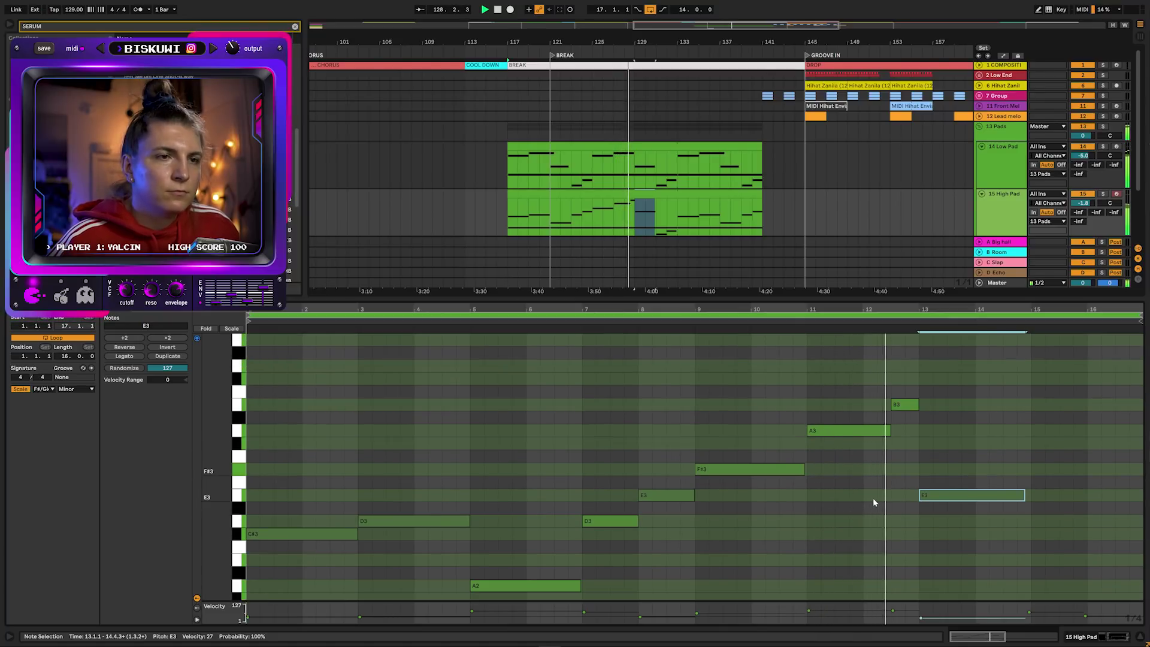
{"action": "scroll", "coordinate": [898, 494], "scroll_direction": "down", "scroll_amount": 2}
{"action": "scroll", "coordinate": [970, 464], "scroll_direction": "down", "scroll_amount": 1}
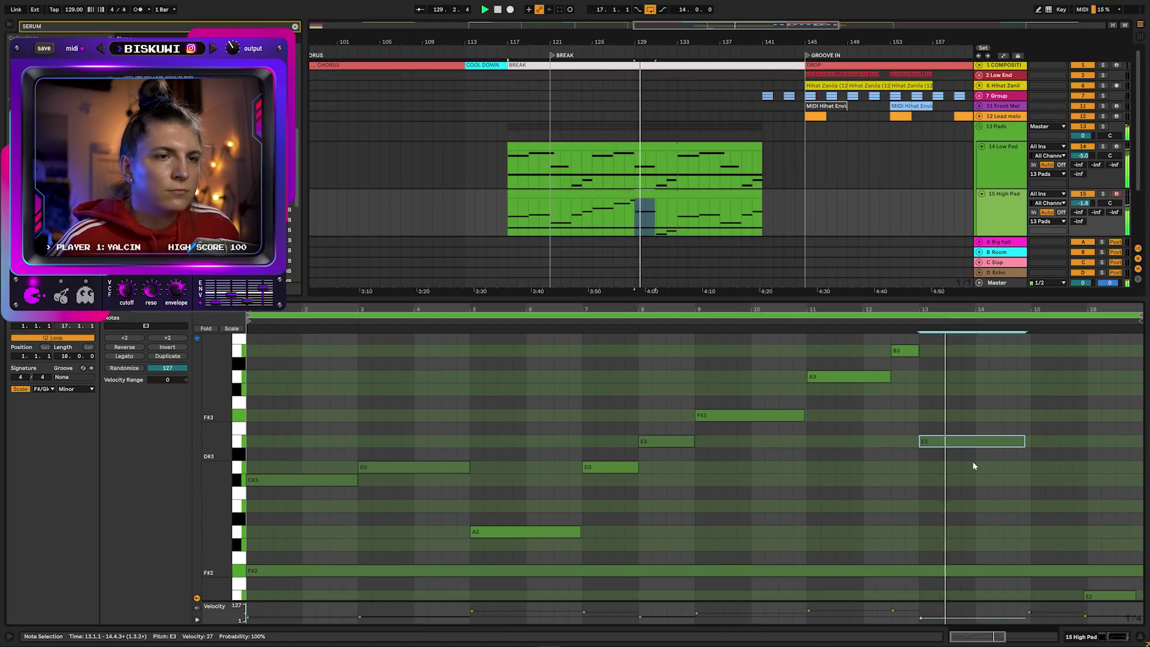
{"action": "scroll", "coordinate": [996, 477], "scroll_direction": "down", "scroll_amount": 3}
{"action": "left_click_drag", "start_coordinate": [1073, 585], "coordinate": [1127, 542]}
{"action": "key", "text": "shift+Up"}
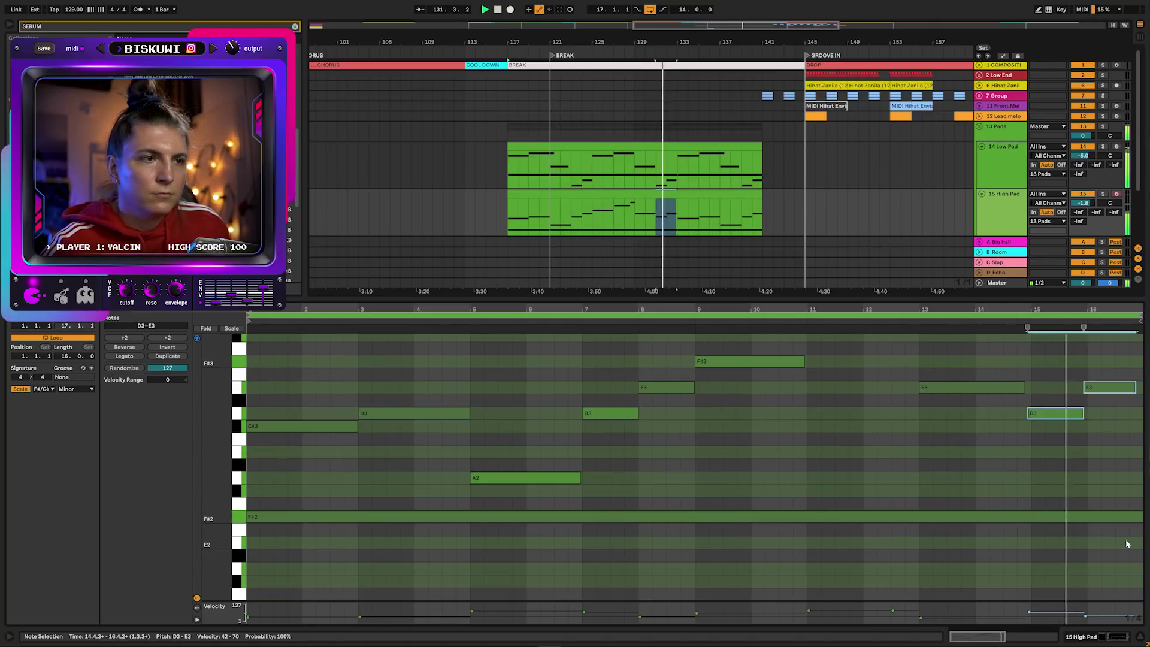
Move the High Pad clip's last two notes up to G#3 and A3 and play the result
{"action": "scroll", "coordinate": [1127, 539], "scroll_direction": "up", "scroll_amount": 2}
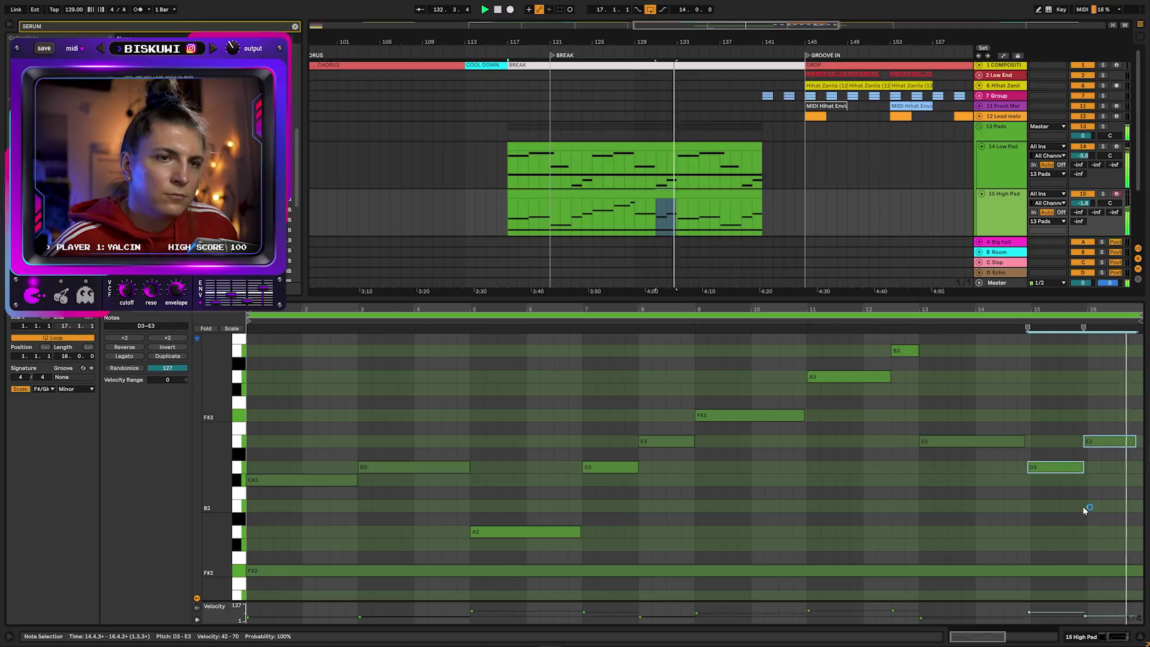
{"action": "key", "text": "space"}
{"action": "left_click_drag", "start_coordinate": [1048, 467], "coordinate": [1056, 406]}
{"action": "left_click_drag", "start_coordinate": [1089, 441], "coordinate": [1107, 376]}
{"action": "left_click", "coordinate": [947, 421]}
{"action": "key", "text": "space"}
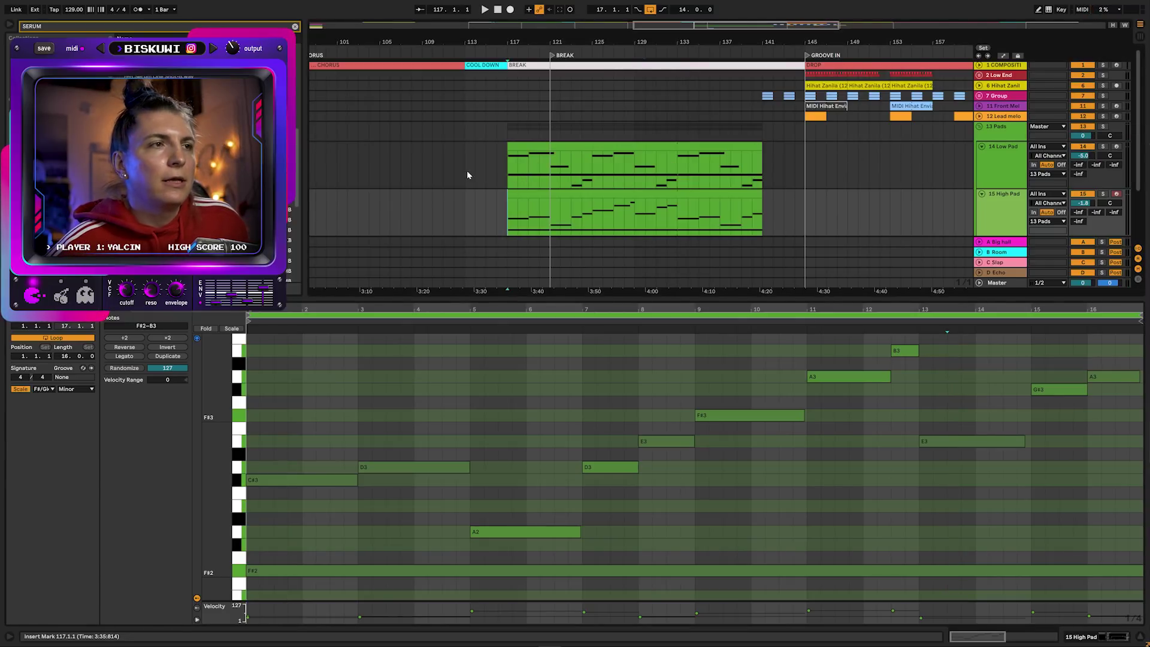
Solo the High Pad, open its Serum and advance past the preset 89 - PD - Losing your mind
{"action": "left_click", "coordinate": [506, 175]}
{"action": "left_click_drag", "start_coordinate": [505, 175], "coordinate": [827, 173]}
{"action": "left_click", "coordinate": [730, 178]}
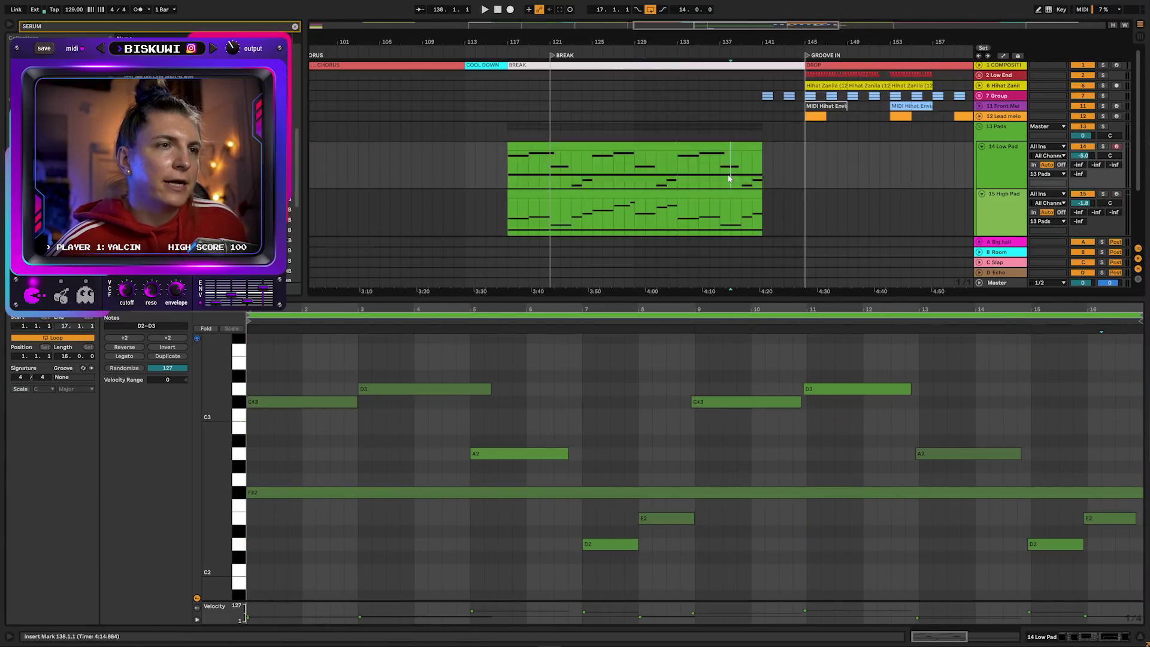
{"action": "left_click", "coordinate": [1051, 191]}
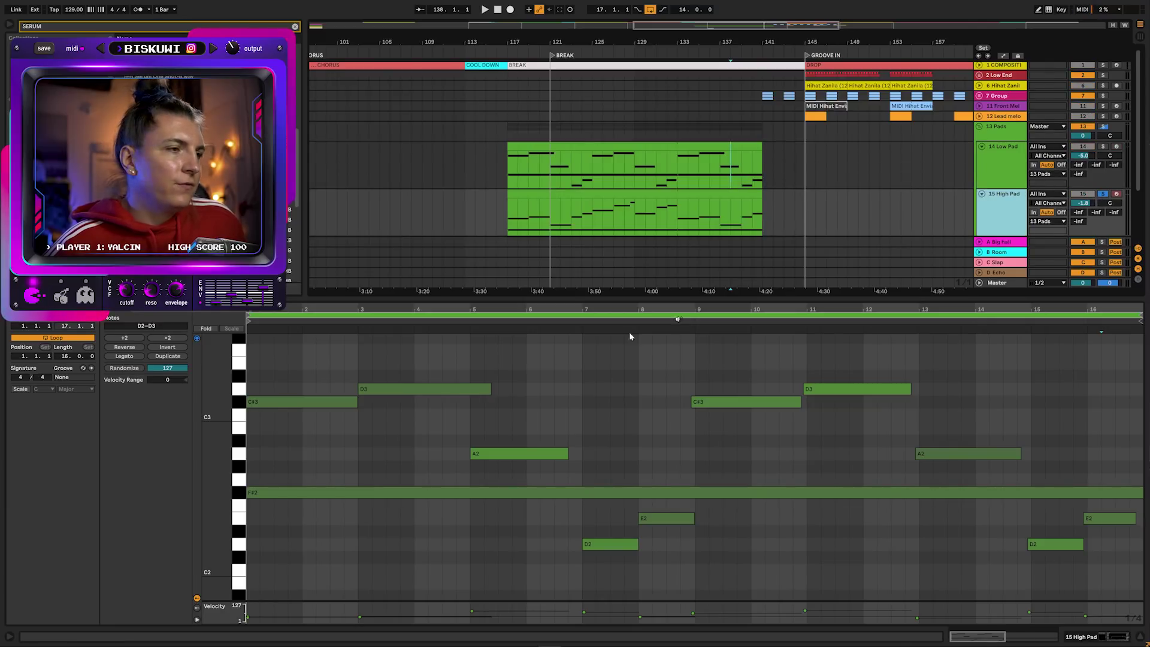
{"action": "key", "text": "shift+Tab"}
{"action": "left_click", "coordinate": [36, 528]}
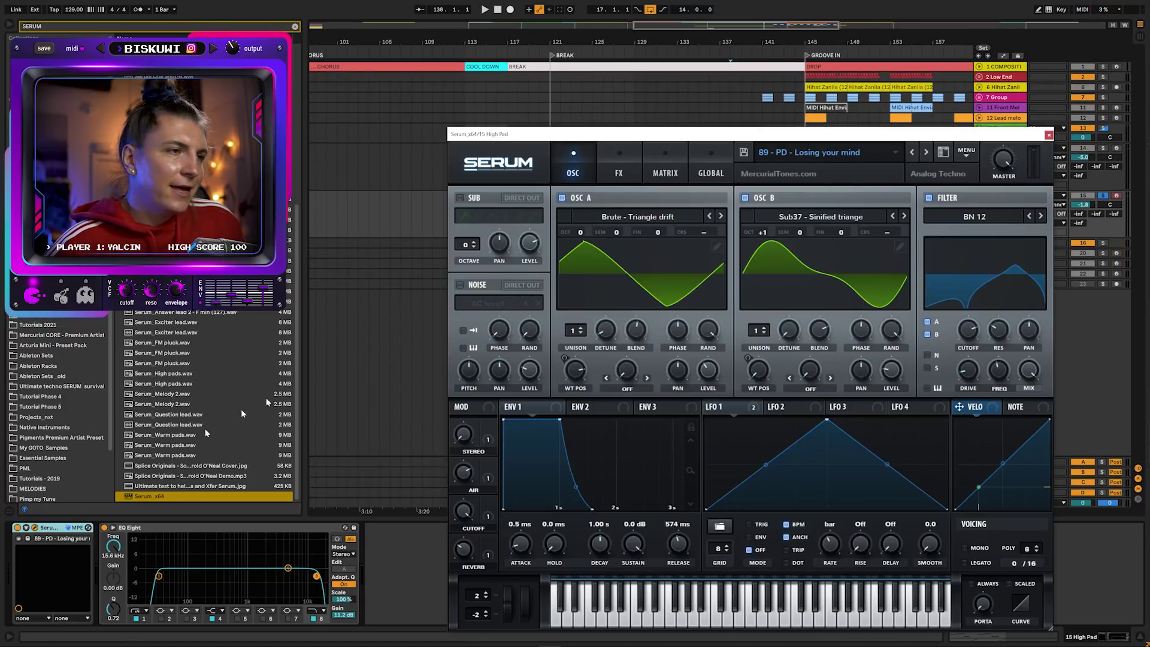
{"action": "left_click", "coordinate": [926, 153]}
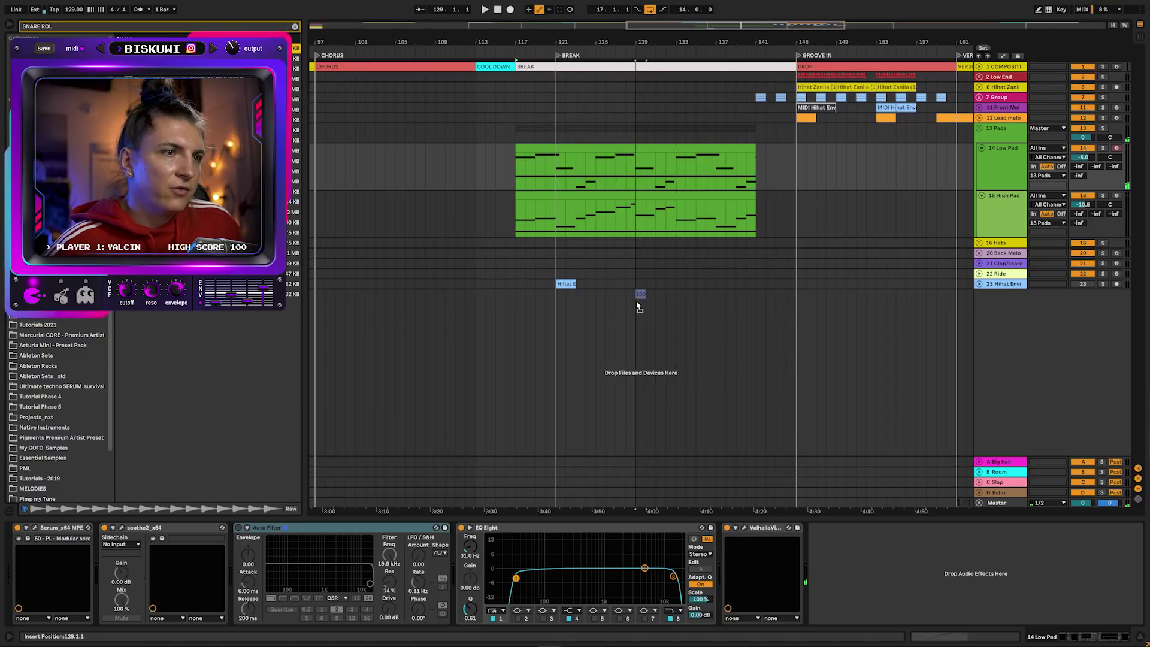
Build the Break's snare roll from bar 129 on a new track, with rising Auto Filter frequency automation and a 0 dB Big hall send
{"action": "left_click_drag", "start_coordinate": [639, 294], "coordinate": [639, 294]}
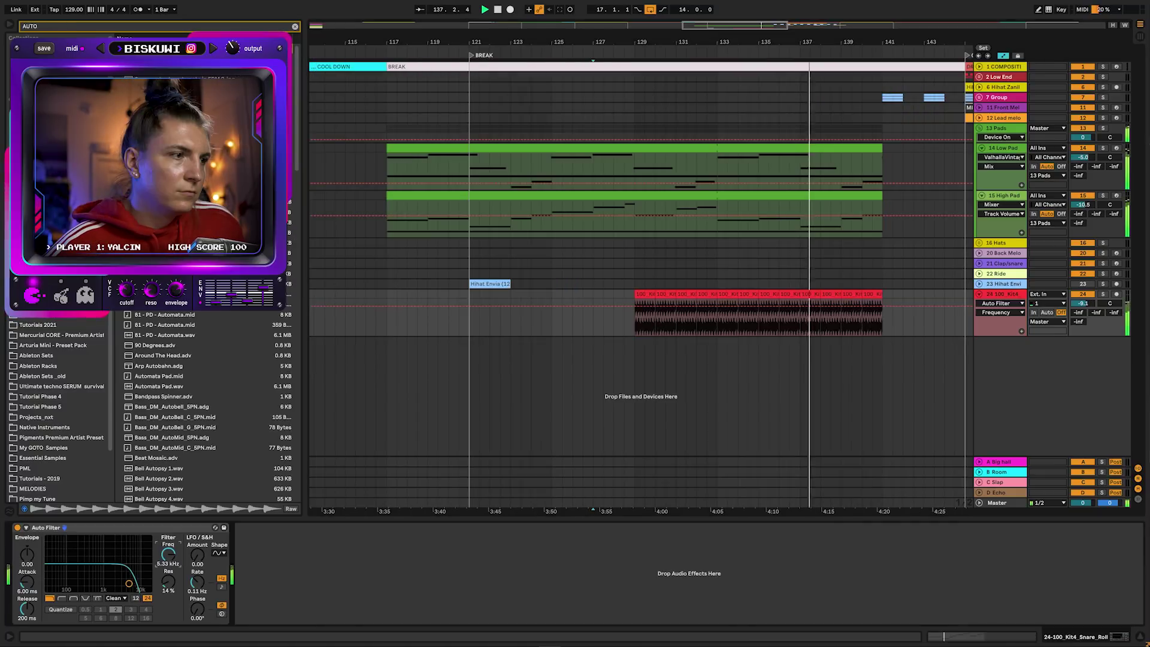
{"action": "left_click_drag", "start_coordinate": [803, 310], "coordinate": [868, 302]}
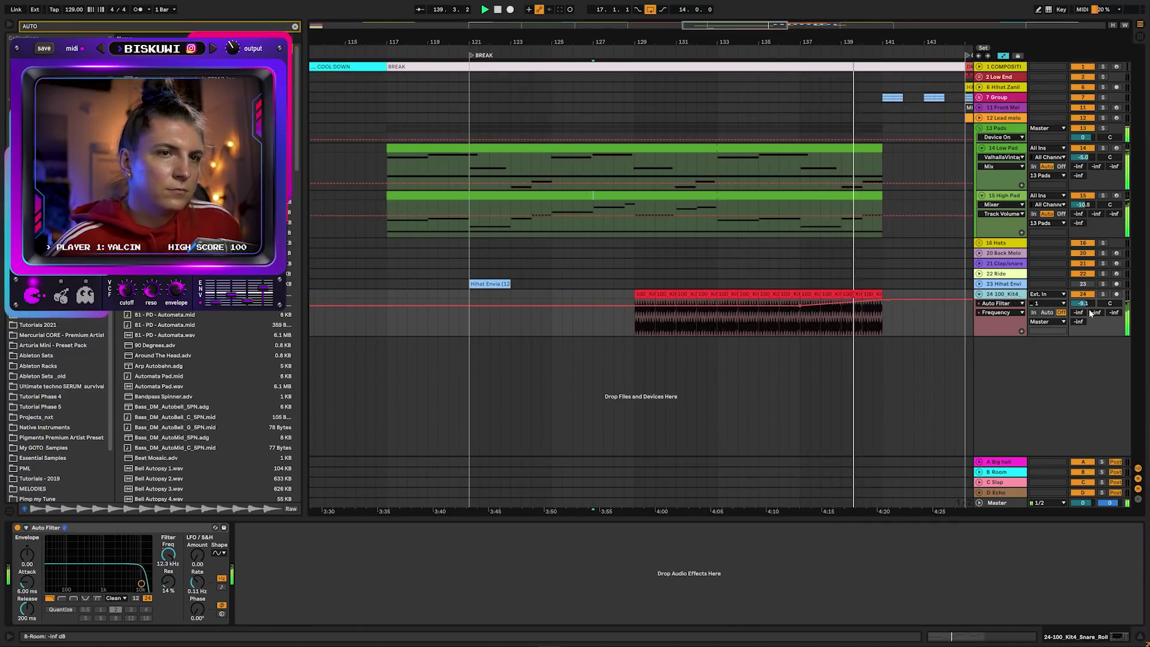
{"action": "mouse_move", "coordinate": [1078, 312]}
{"action": "left_mouse_down"}
{"action": "mouse_move", "coordinate": [1078, 288]}
{"action": "mouse_move", "coordinate": [1068, 309]}
{"action": "left_mouse_up"}
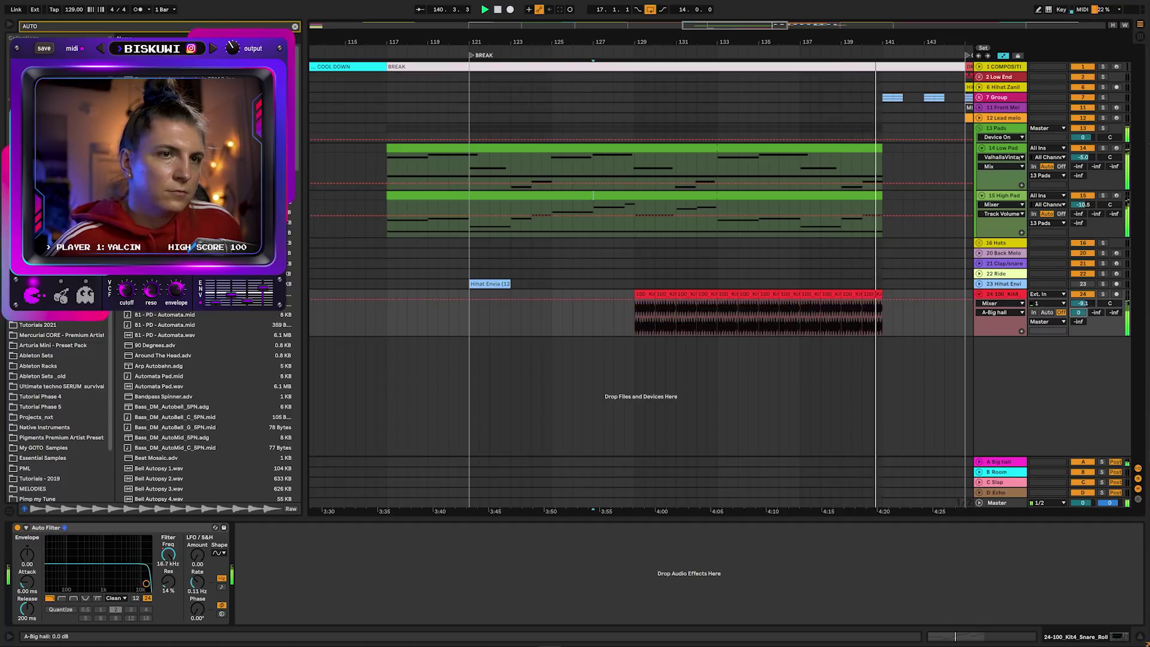
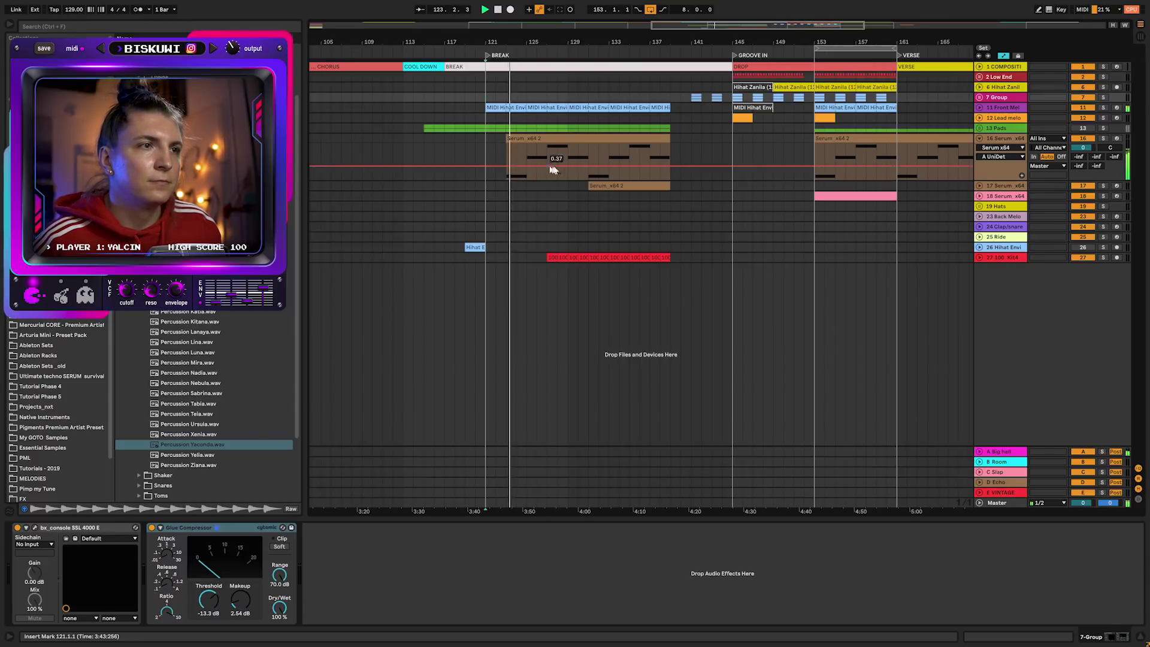
Set the filter cutoff in track 16's Serum to about 2022 Hz during playback
{"action": "left_click", "coordinate": [1000, 138]}
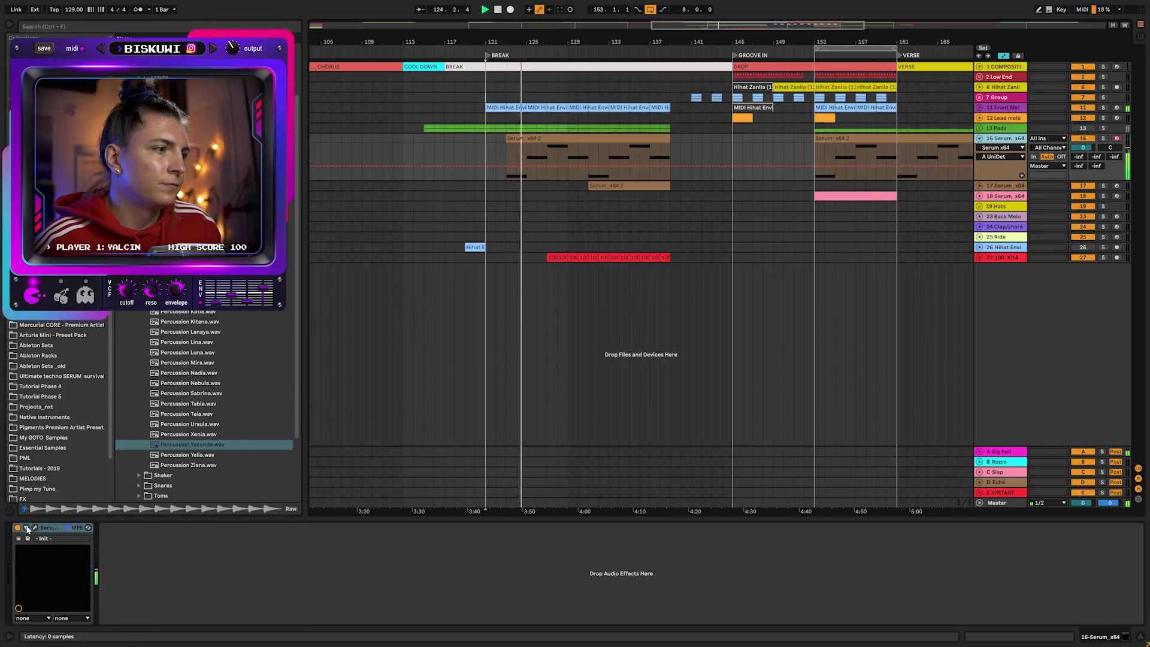
{"action": "mouse_move", "coordinate": [924, 355]}
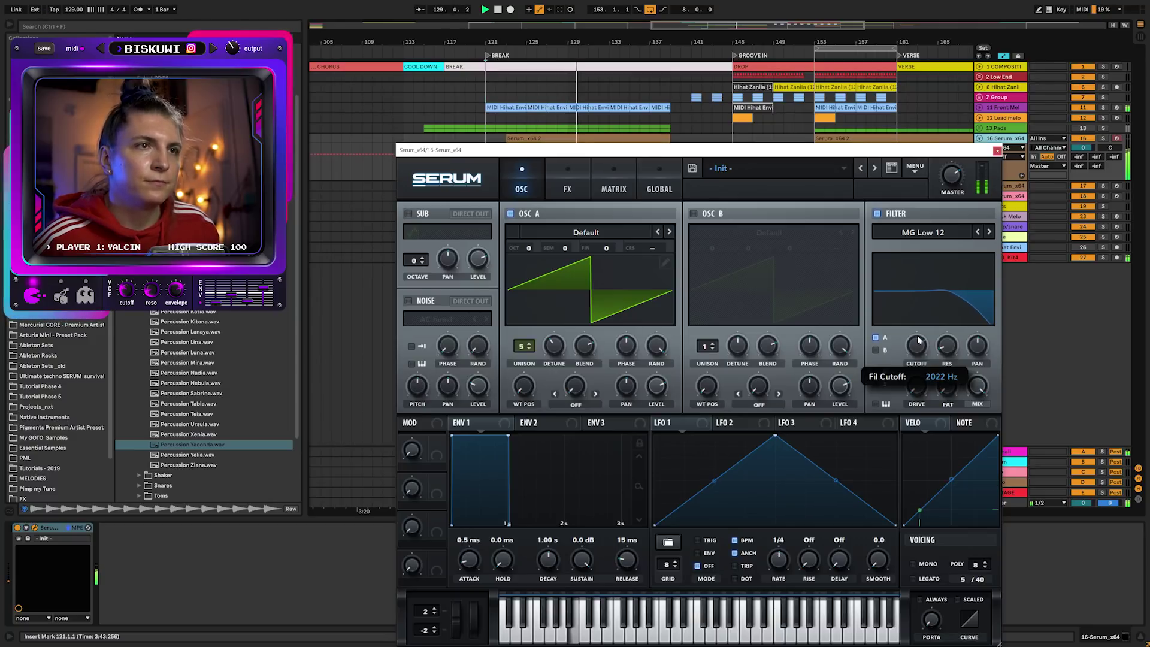
{"action": "left_click", "coordinate": [997, 150]}
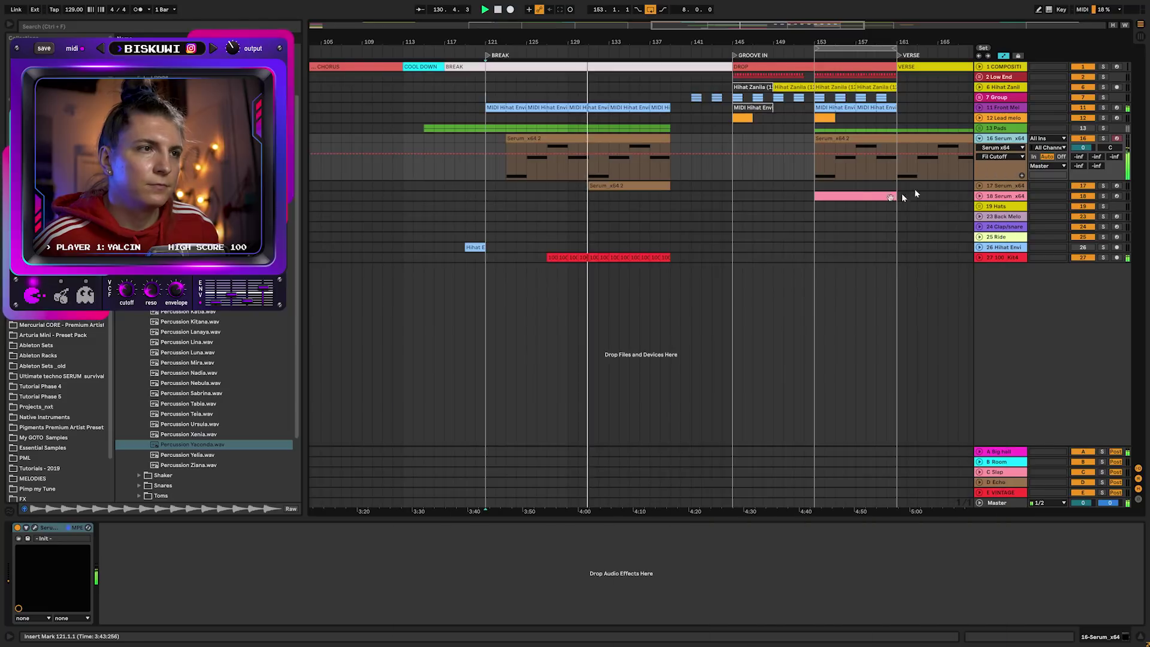
Unfold track 17 and examine the notes of its Serum clip in the Break
{"action": "left_click", "coordinate": [980, 185]}
{"action": "double_click", "coordinate": [629, 203]}
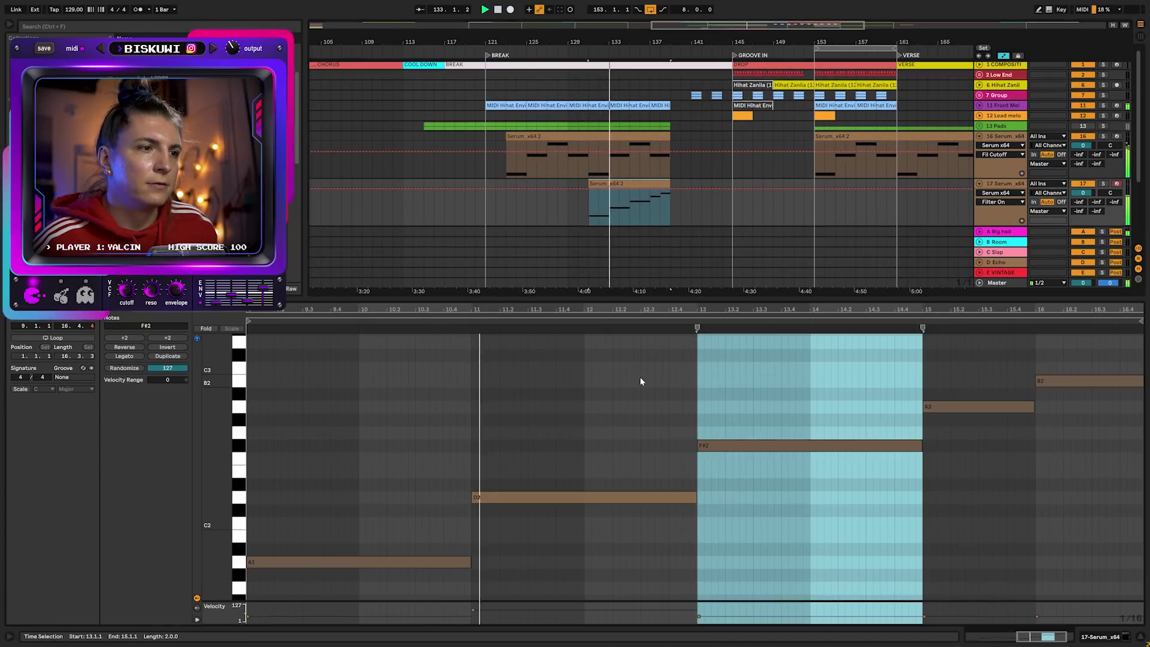
{"action": "key", "text": "shift+Tab"}
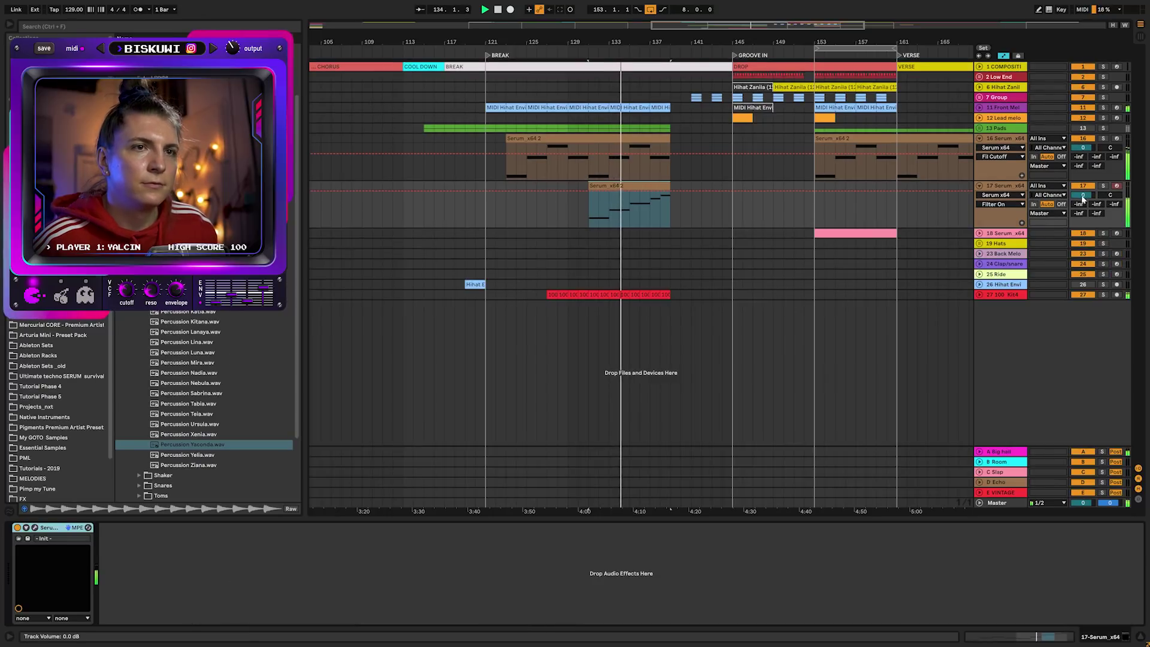
Audition the Break's layered Serum parts from bar 132 and from about bar 135 on track 16
{"action": "left_click", "coordinate": [1023, 140]}
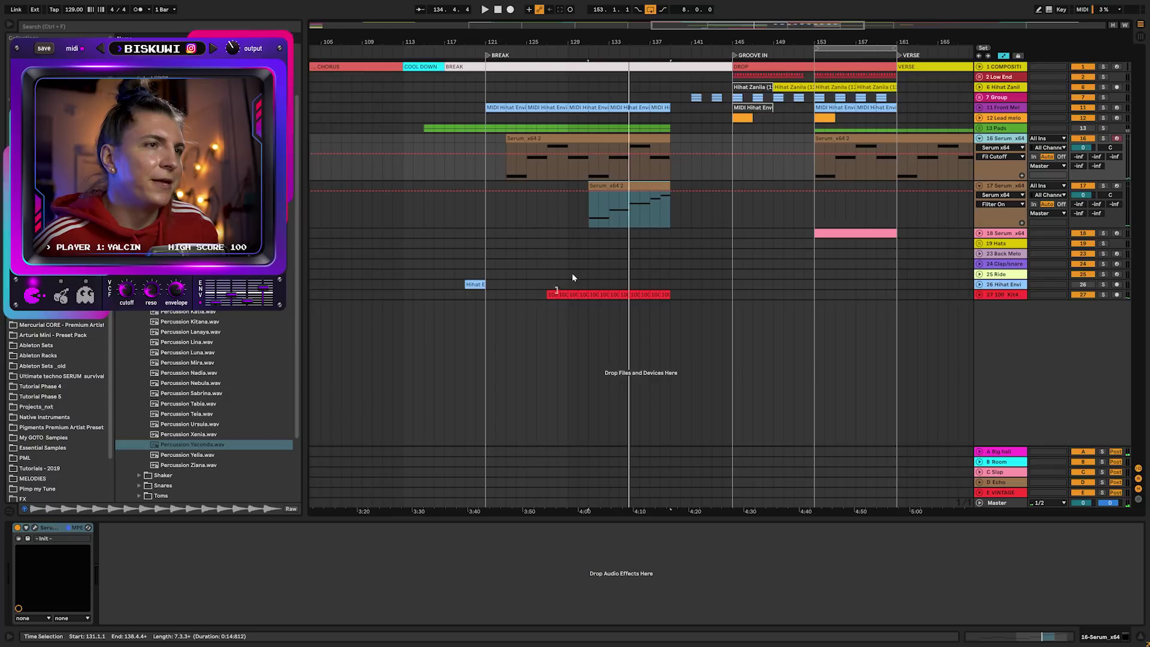
{"action": "left_click", "coordinate": [596, 171]}
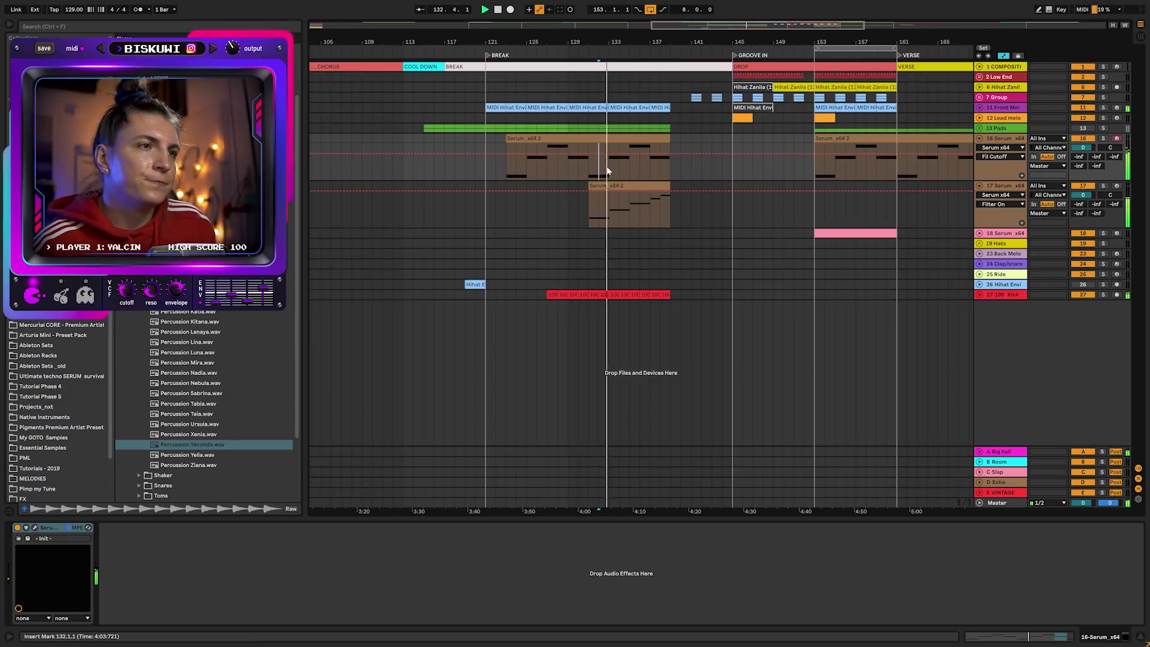
{"action": "left_click", "coordinate": [638, 172]}
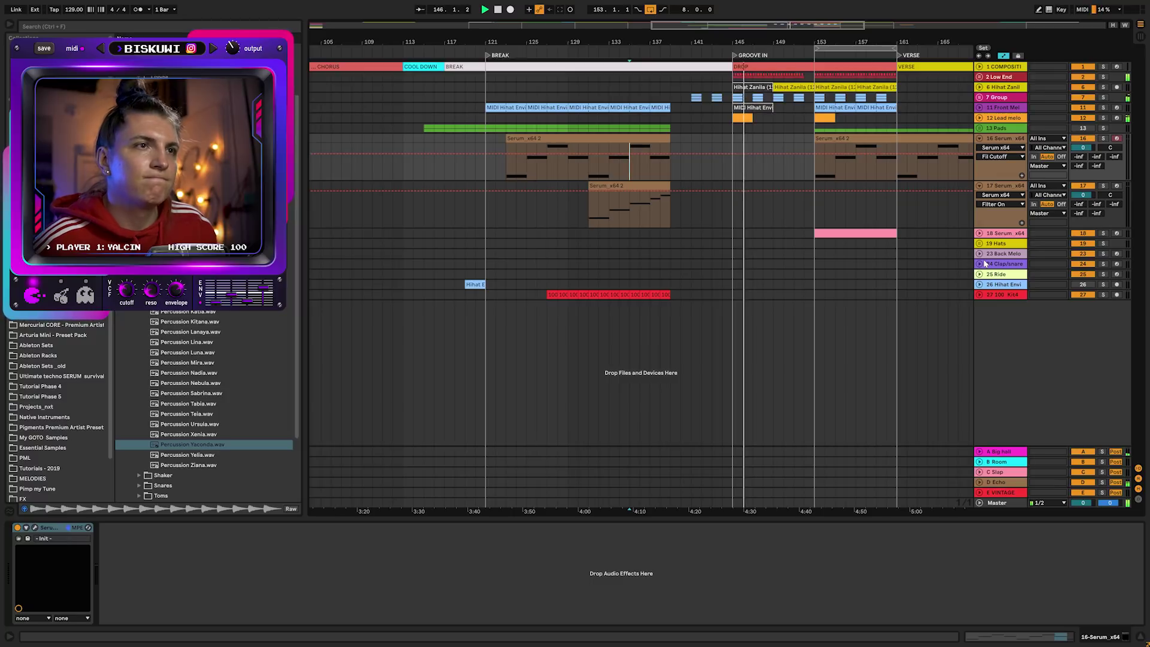
Extend the loop over the whole Drop from bar 145 to 161 and lower the volume of Serum track 18
{"action": "scroll", "coordinate": [931, 103], "scroll_direction": "right", "scroll_amount": 3}
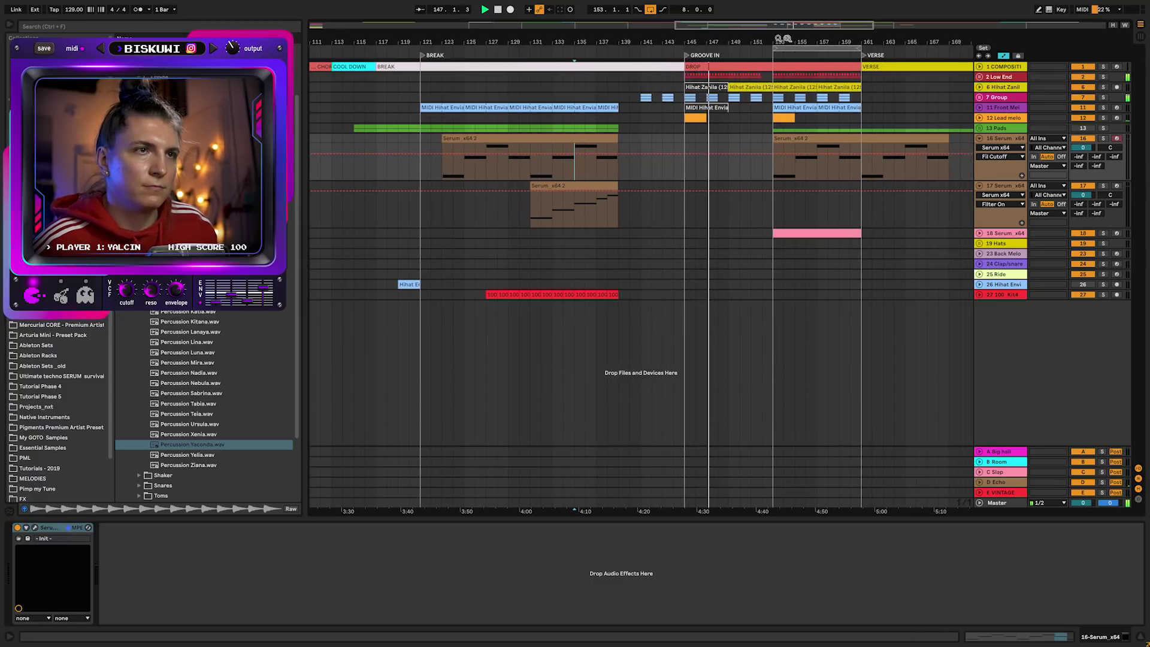
{"action": "left_click_drag", "start_coordinate": [774, 47], "coordinate": [686, 53]}
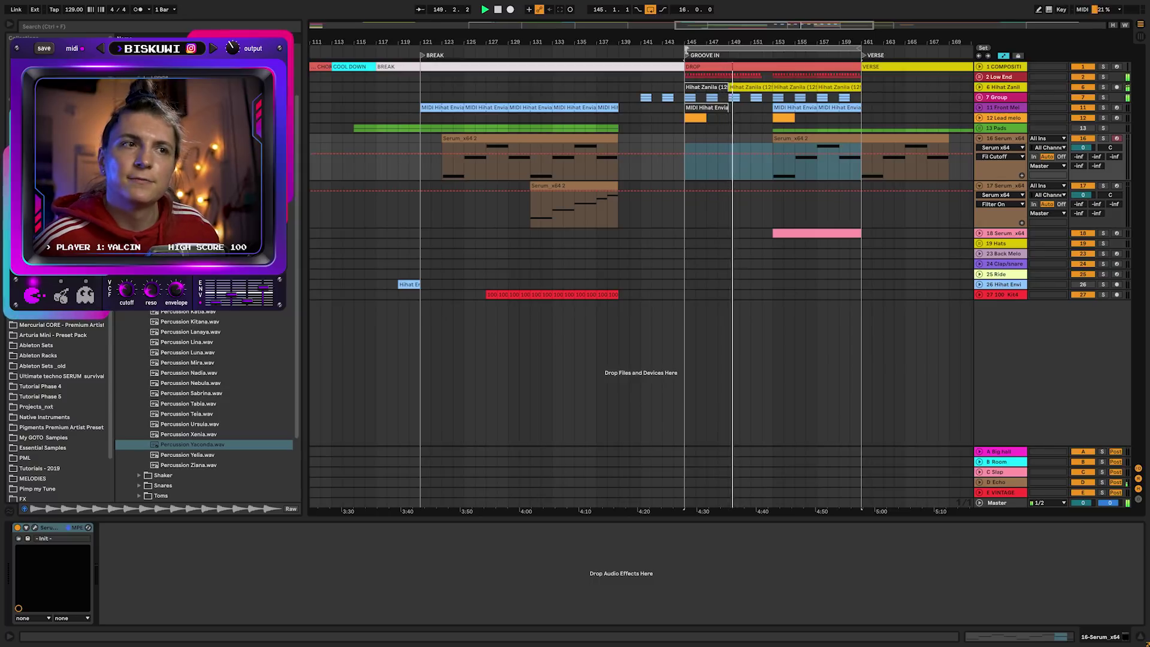
{"action": "scroll", "coordinate": [940, 261], "scroll_direction": "right", "scroll_amount": 3}
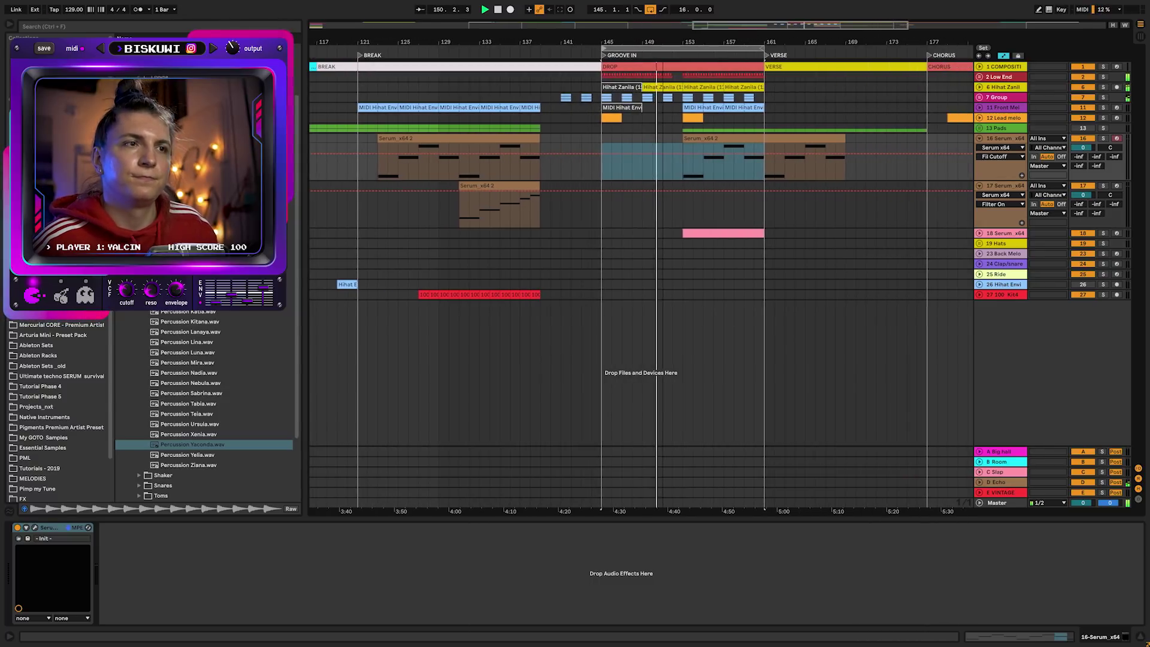
{"action": "left_click", "coordinate": [979, 233]}
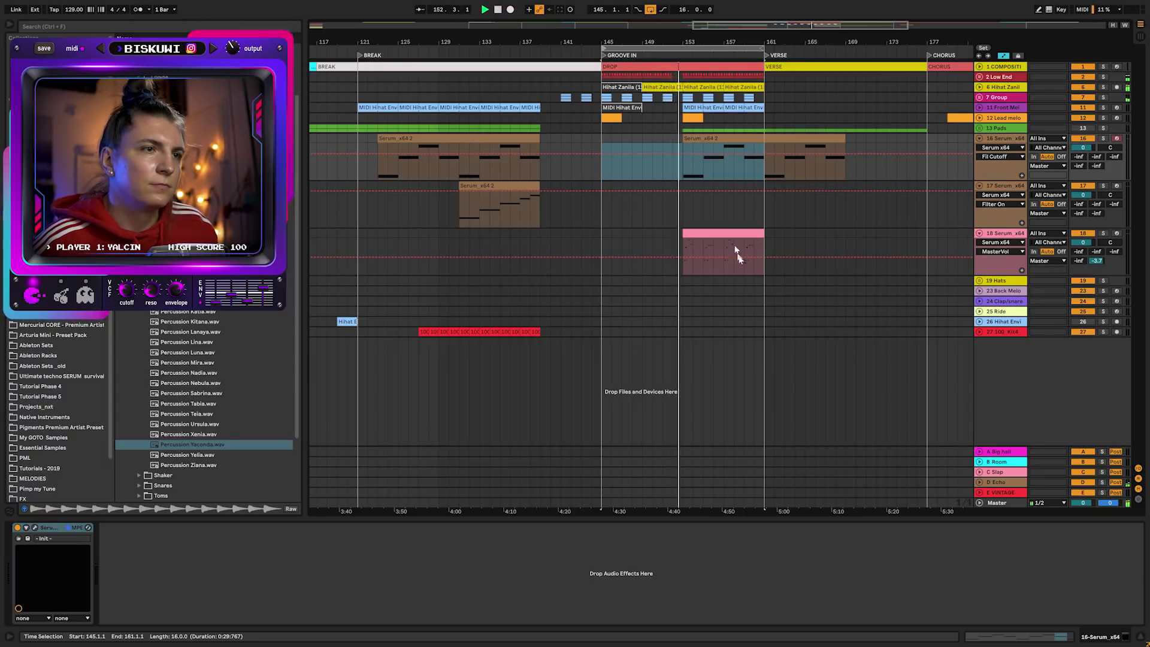
{"action": "left_click_drag", "start_coordinate": [1083, 242], "coordinate": [1082, 253]}
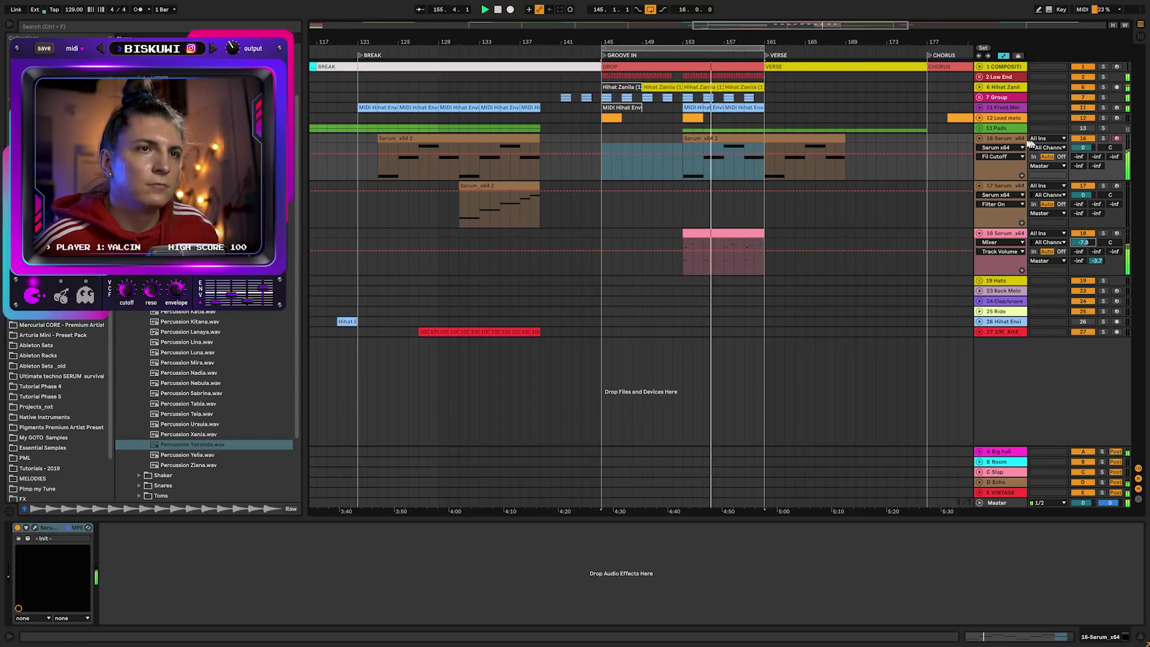
Lower the filter cutoff further in track 16's Serum and close the plug-in window
{"action": "left_click", "coordinate": [35, 528]}
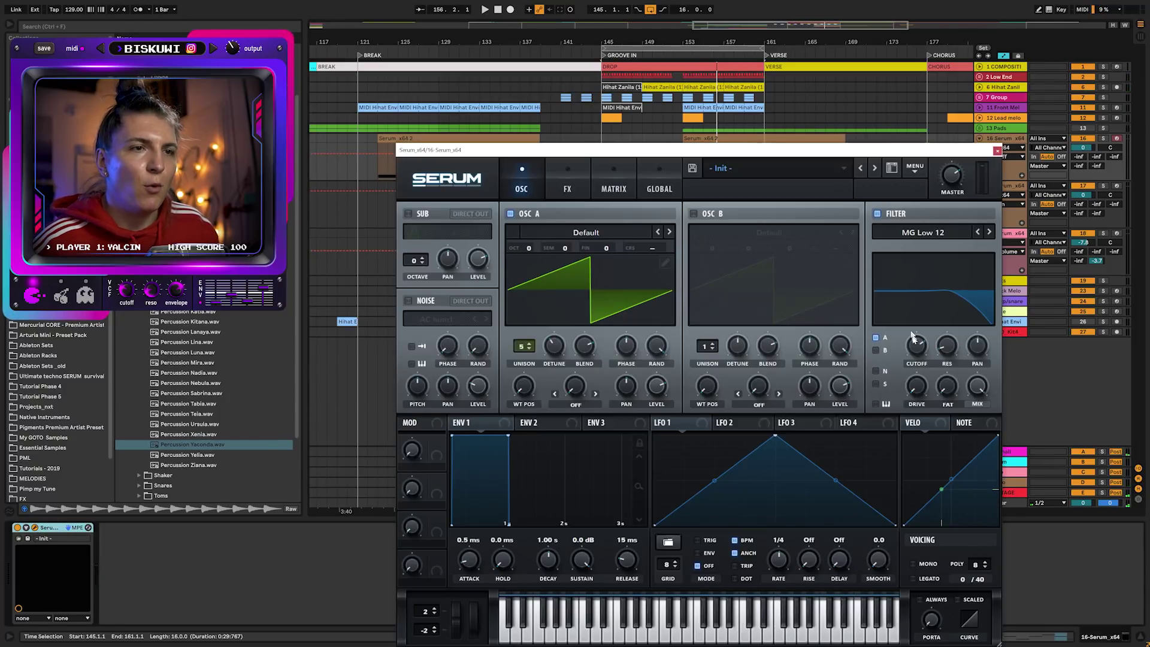
{"action": "left_click_drag", "start_coordinate": [912, 338], "coordinate": [921, 372]}
{"action": "left_click", "coordinate": [995, 151]}
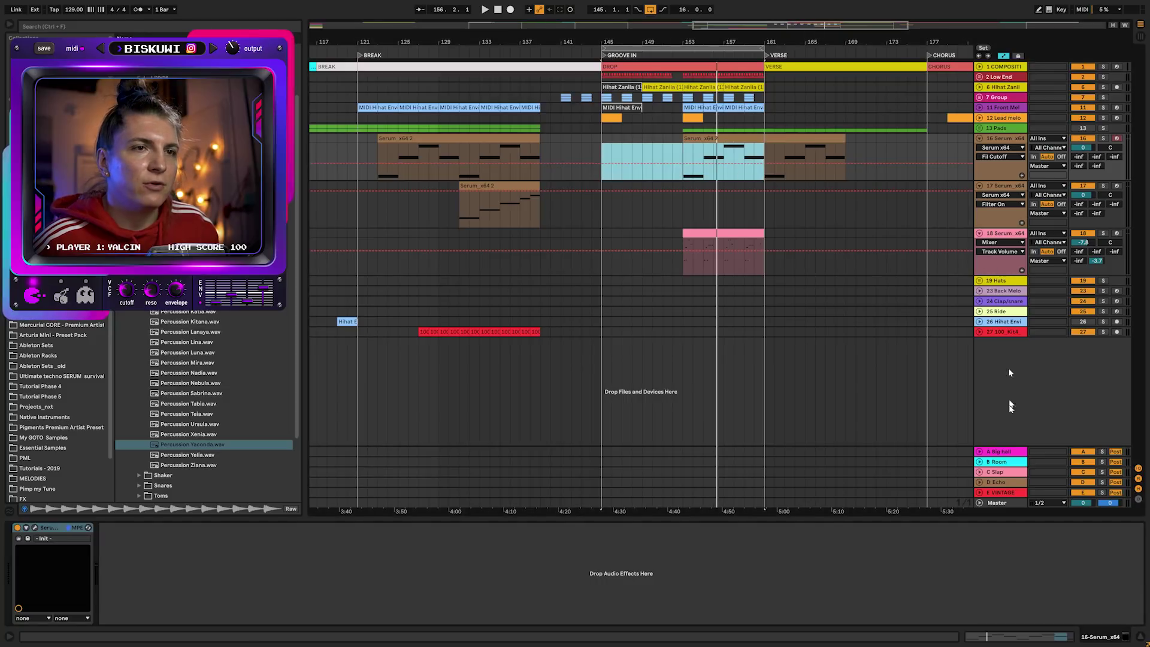
Loop bars 153 to 161 of the Drop during playback and raise the volume of Serum track 18
{"action": "left_click", "coordinate": [684, 210]}
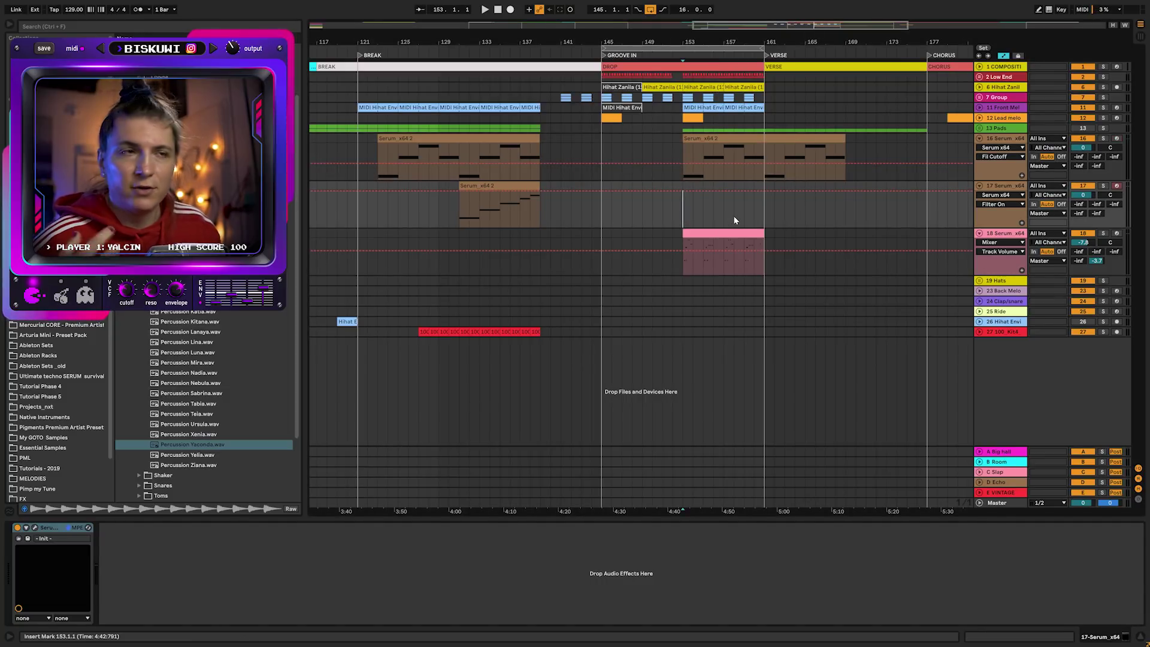
{"action": "key", "text": "minus"}
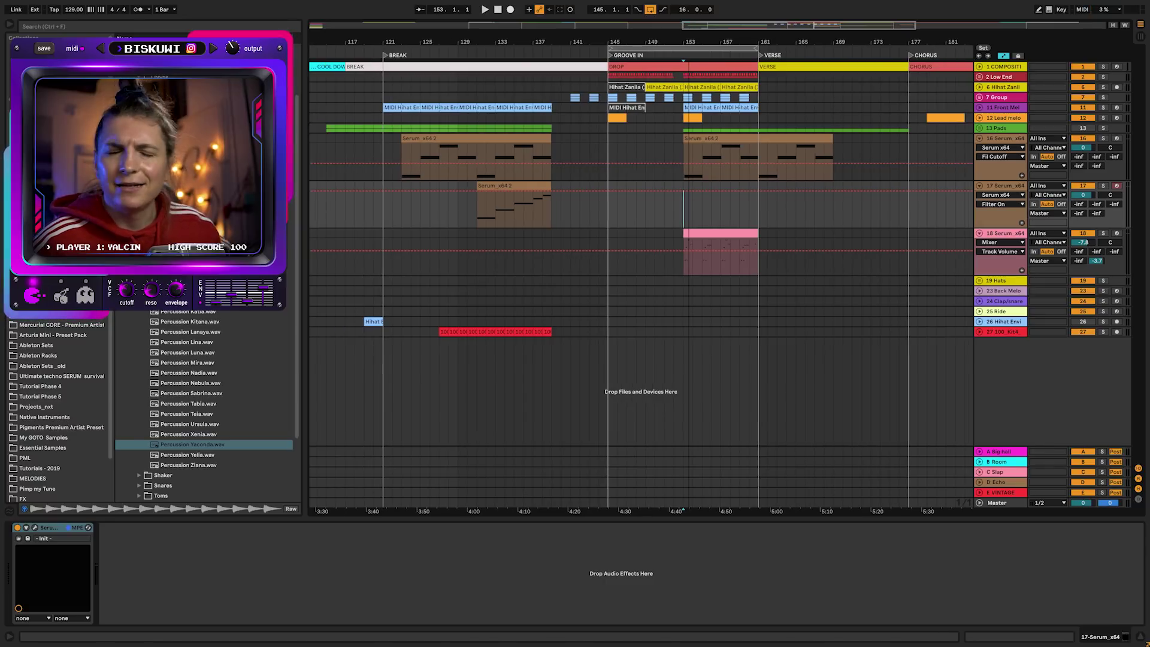
{"action": "key", "text": "minus"}
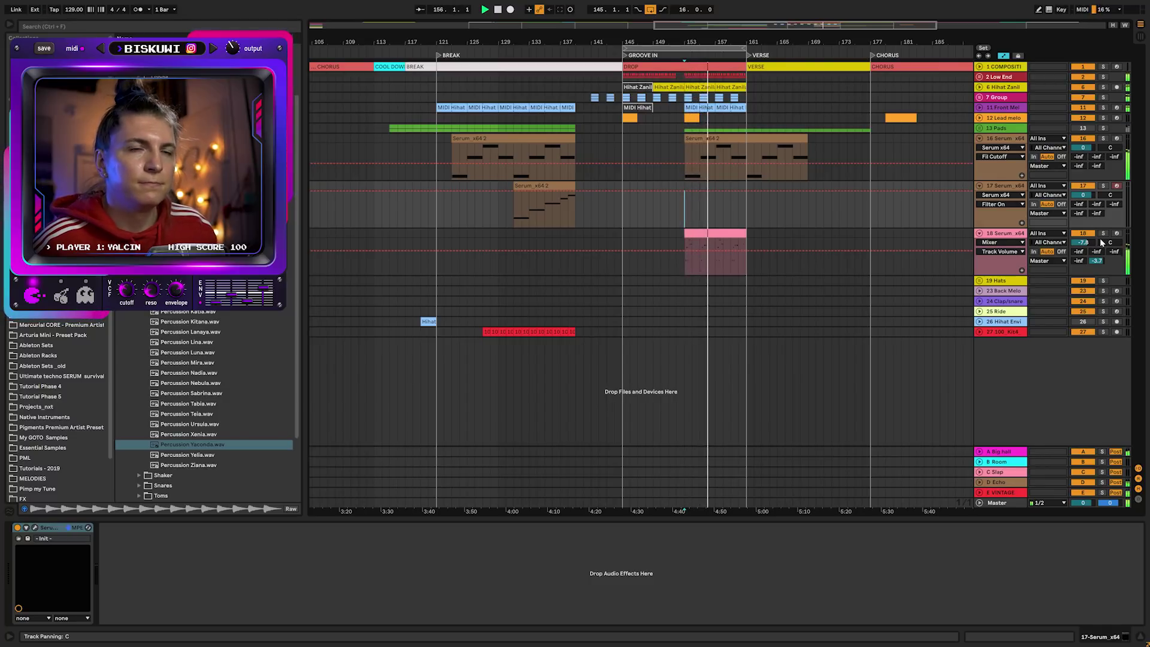
{"action": "left_click_drag", "start_coordinate": [684, 214], "coordinate": [750, 214]}
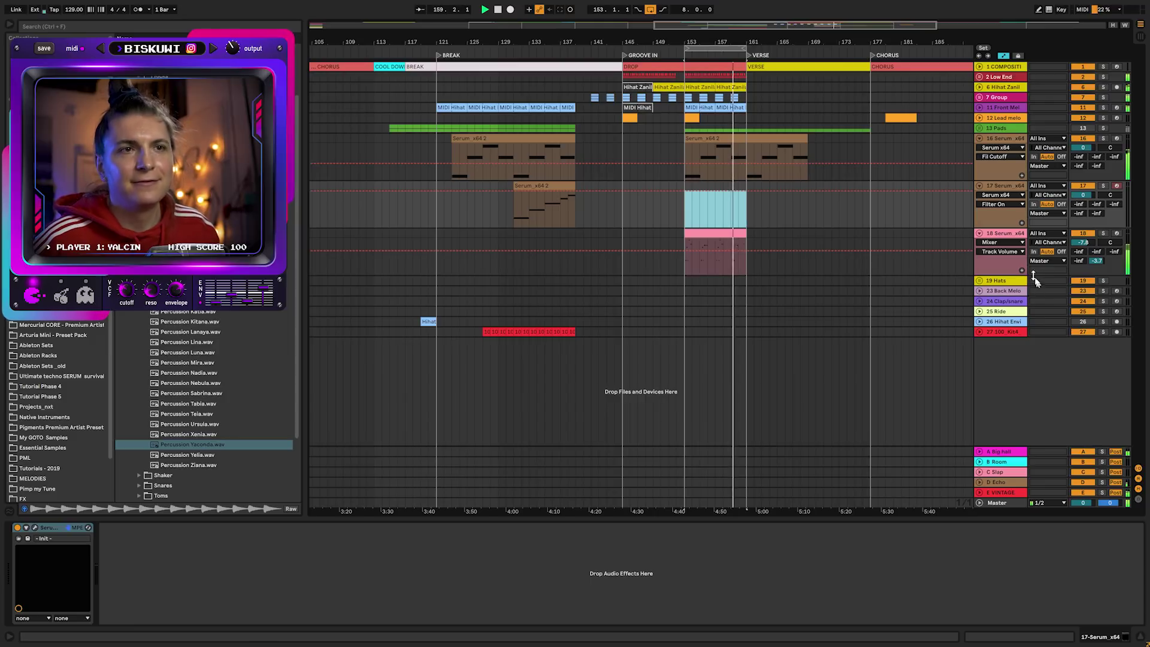
{"action": "left_click_drag", "start_coordinate": [1084, 250], "coordinate": [1085, 244]}
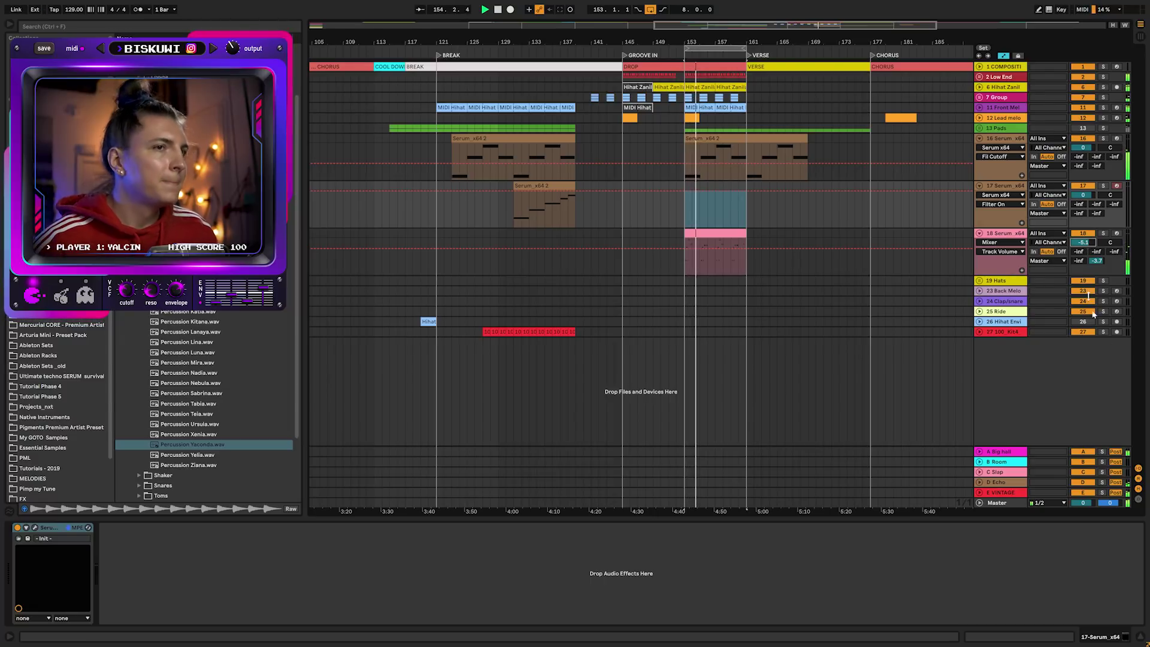
Fold Serum tracks 16, 17 and 18 and select the Hats group
{"action": "left_click", "coordinate": [980, 139]}
{"action": "left_click", "coordinate": [979, 148]}
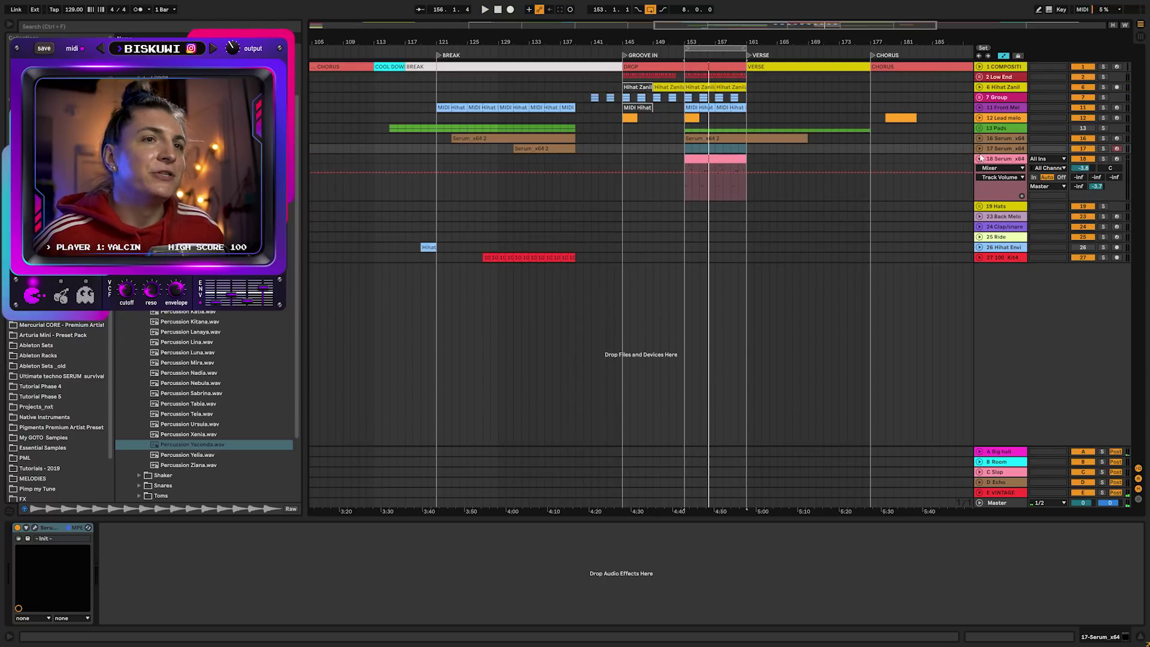
{"action": "left_click", "coordinate": [980, 159]}
{"action": "left_click", "coordinate": [999, 170]}
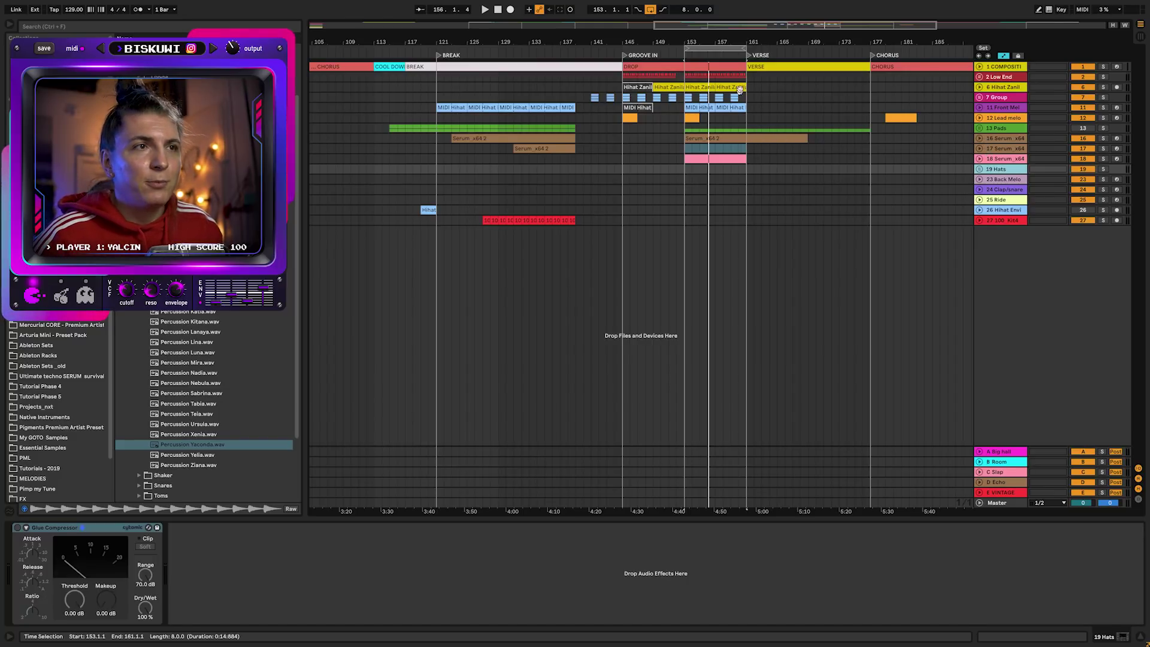
Examine the arrangement from the Verse through the Chorus, Break and Drop, marking the sections and the group 7 clips
{"action": "scroll", "coordinate": [663, 39], "scroll_direction": "down", "scroll_amount": 2}
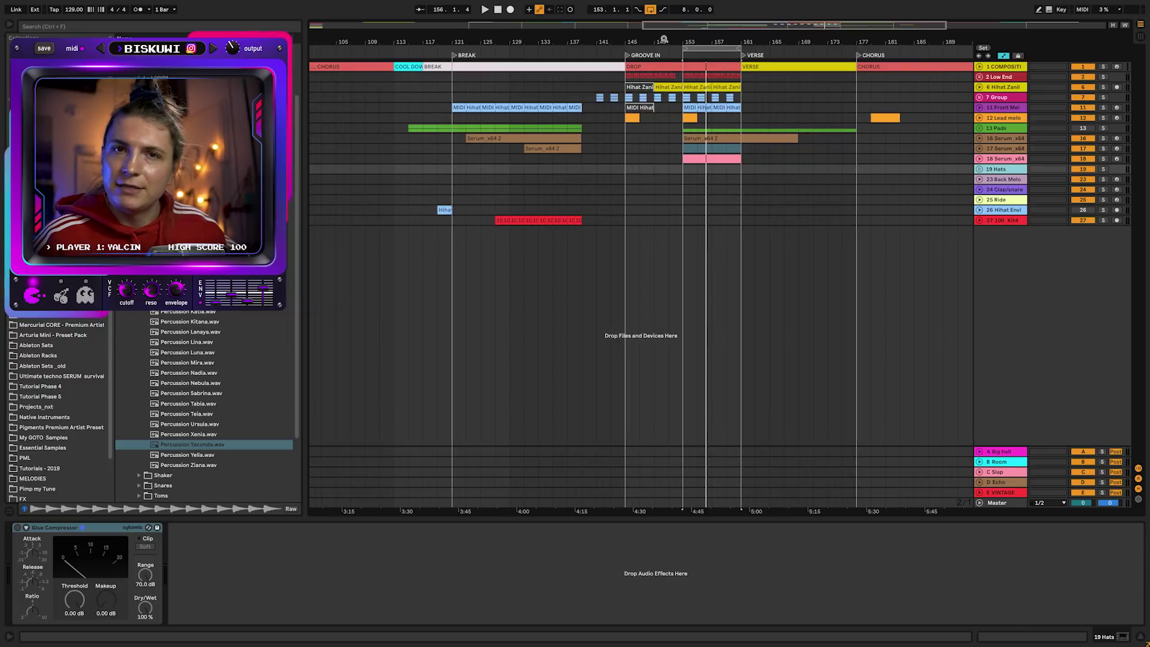
{"action": "left_click_drag", "start_coordinate": [666, 31], "coordinate": [666, 39]}
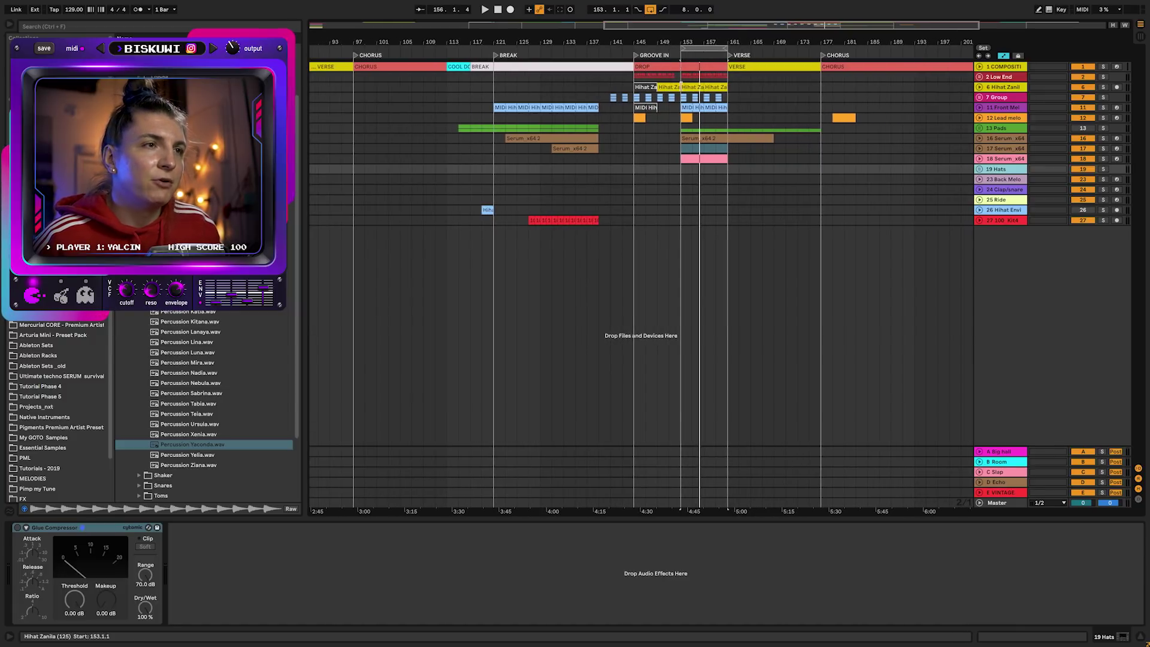
{"action": "left_click_drag", "start_coordinate": [490, 45], "coordinate": [578, 185]}
{"action": "left_click_drag", "start_coordinate": [501, 155], "coordinate": [850, 77]}
{"action": "left_click_drag", "start_coordinate": [703, 48], "coordinate": [703, 41]}
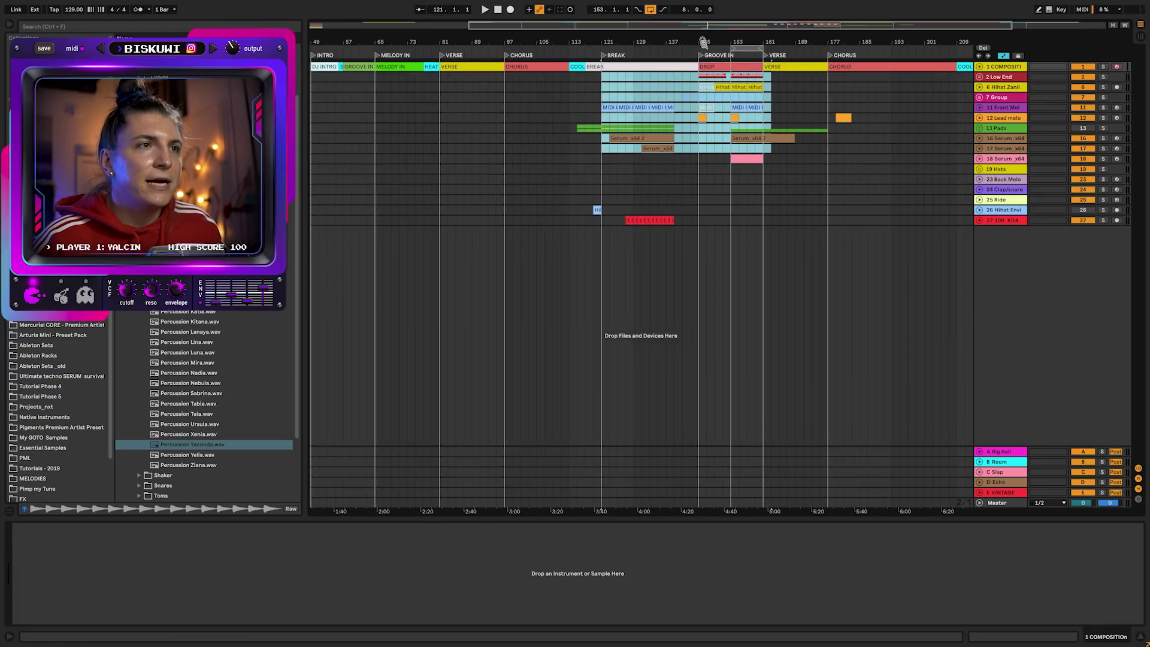
{"action": "left_click", "coordinate": [600, 151]}
{"action": "left_click_drag", "start_coordinate": [576, 149], "coordinate": [767, 73]}
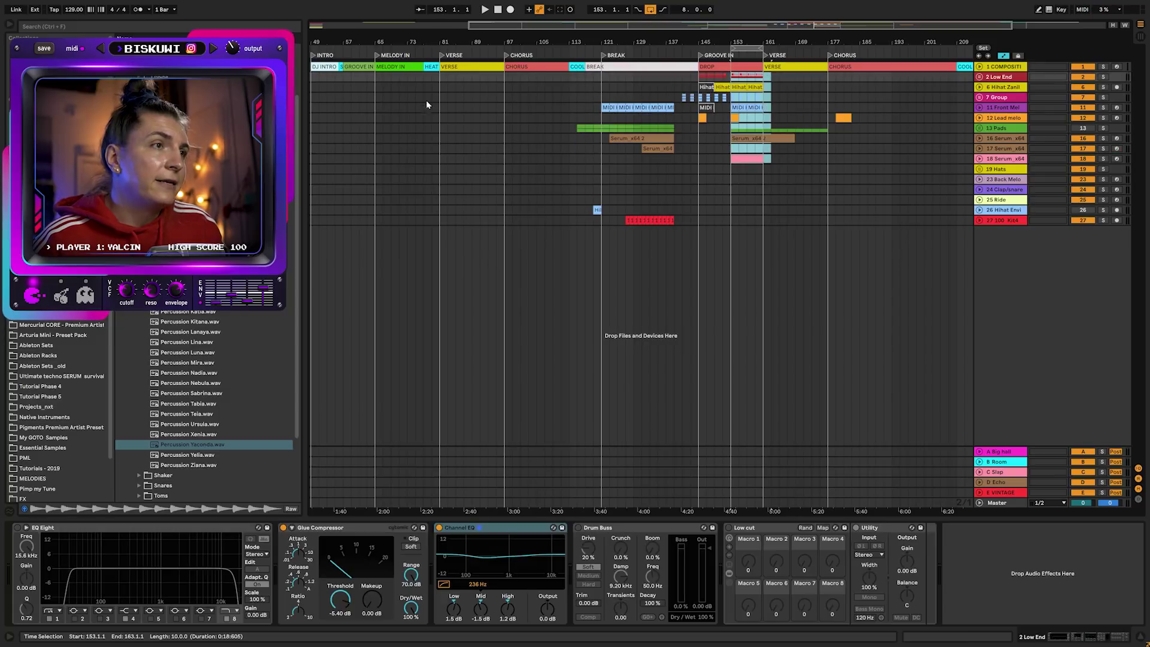
{"action": "left_click_drag", "start_coordinate": [443, 70], "coordinate": [551, 201]}
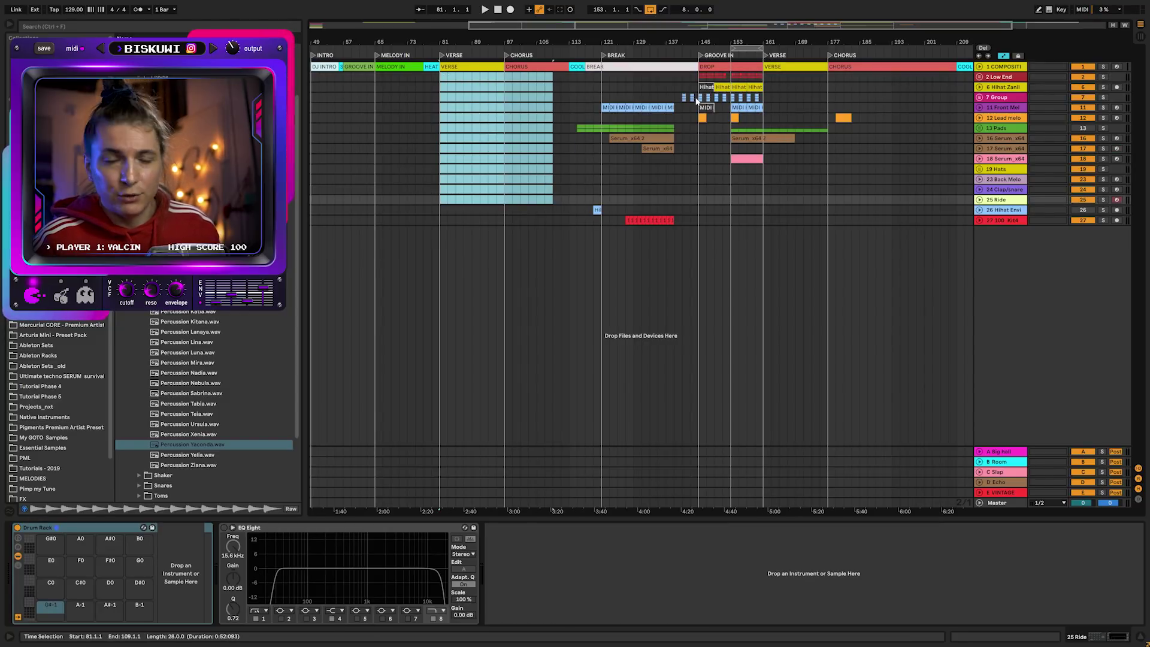
{"action": "left_click_drag", "start_coordinate": [681, 102], "coordinate": [761, 103]}
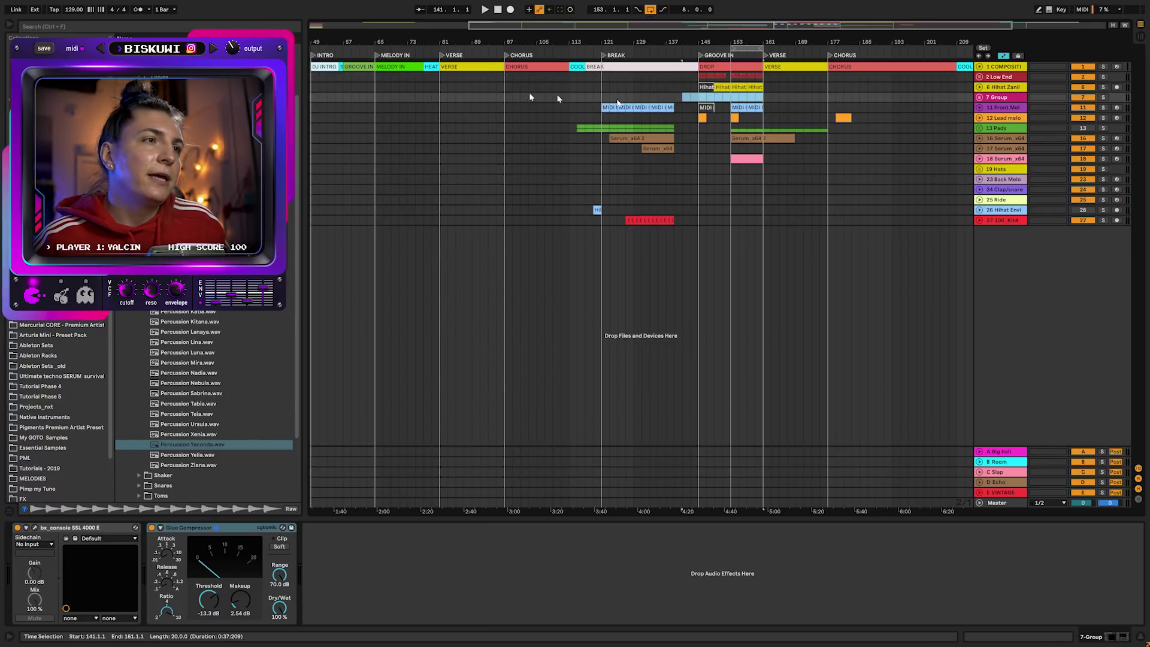
{"action": "left_click_drag", "start_coordinate": [419, 45], "coordinate": [485, 54]}
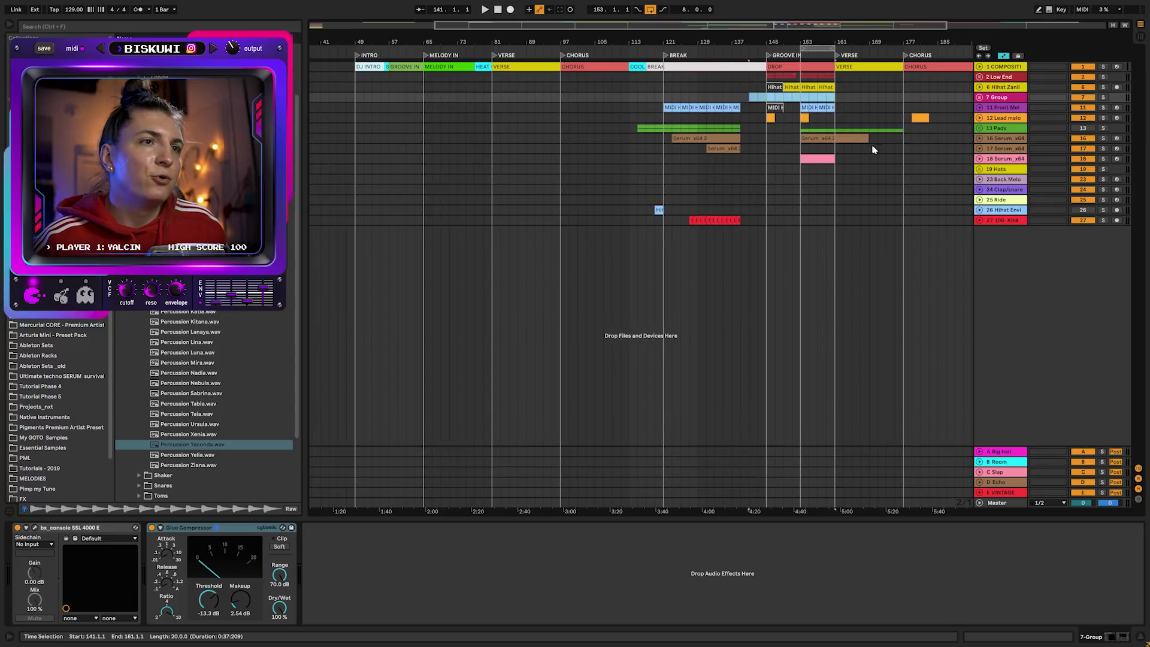
Unfold the Lead melody track and listen to its clip in the Chorus from bar 179
{"action": "left_click", "coordinate": [911, 107]}
{"action": "left_click", "coordinate": [979, 118]}
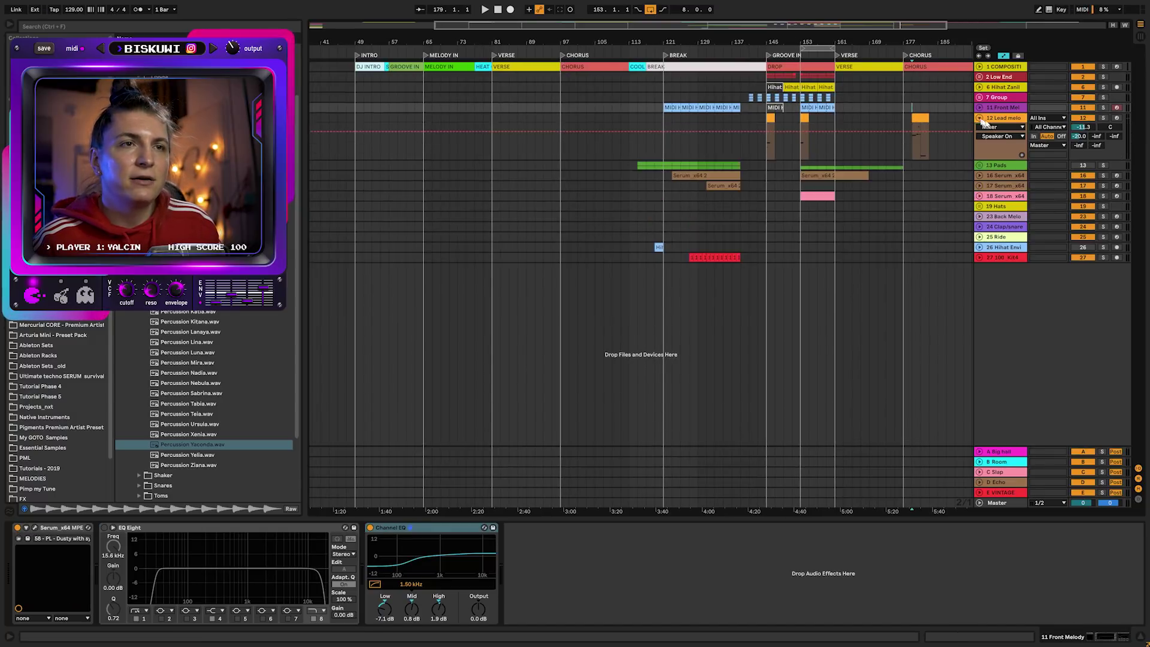
{"action": "key", "text": "space"}
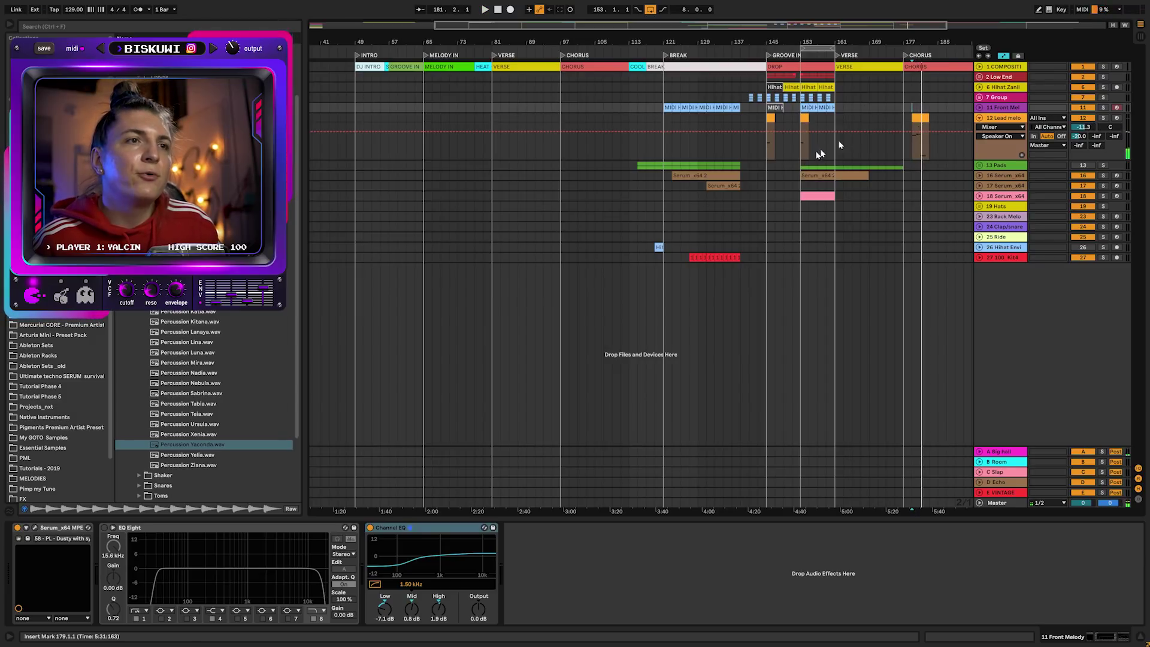
{"action": "key", "text": "space"}
Unfold the Front Melody track, play the Drop from bar 153 and briefly solo the melody
{"action": "left_click", "coordinate": [979, 107]}
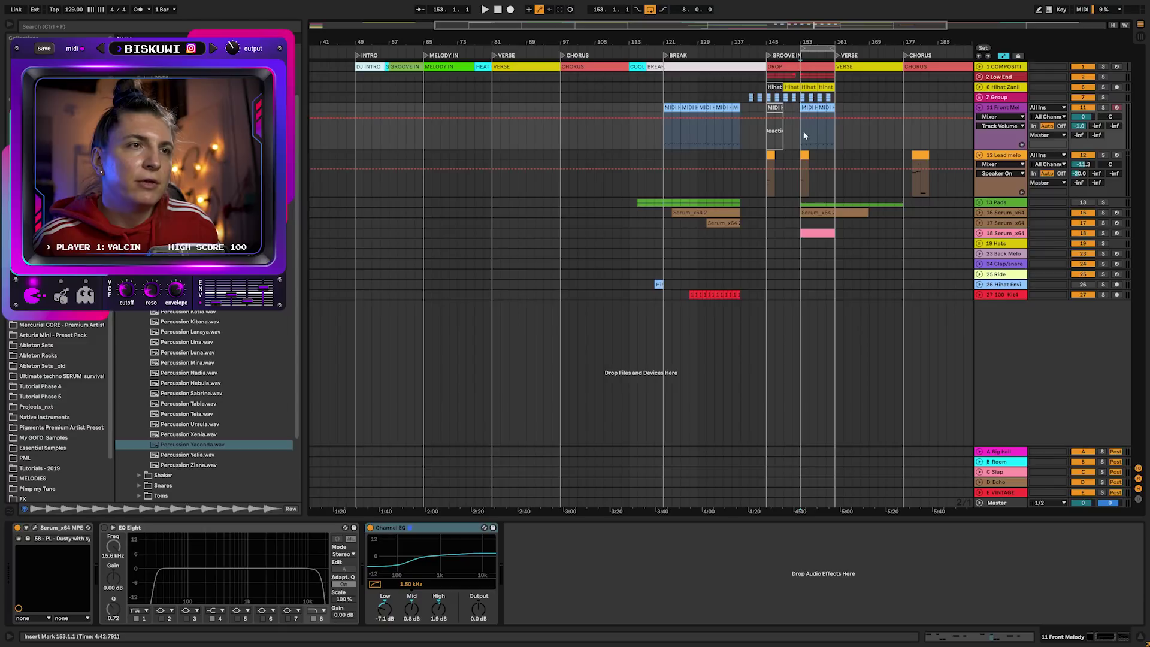
{"action": "key", "text": "space"}
{"action": "left_click", "coordinate": [1102, 107]}
{"action": "left_click", "coordinate": [1103, 108]}
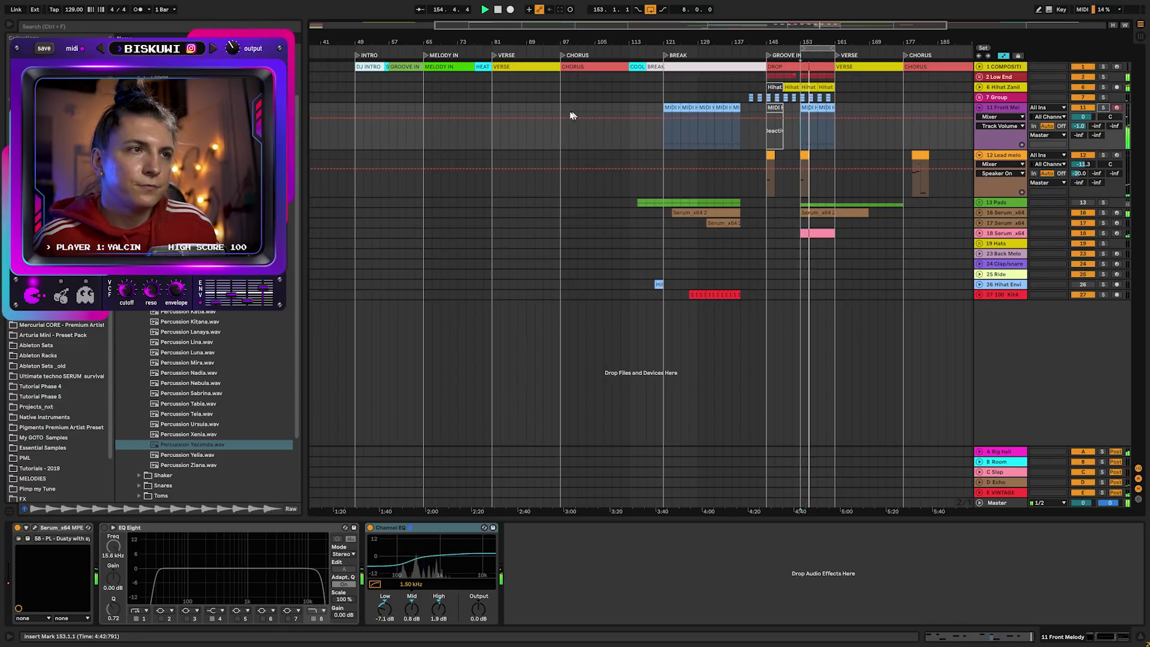
Stop playback and copy the Break's Serum track 16 clip to the start of the Verse at bar 81
{"action": "left_click_drag", "start_coordinate": [566, 43], "coordinate": [589, 78]}
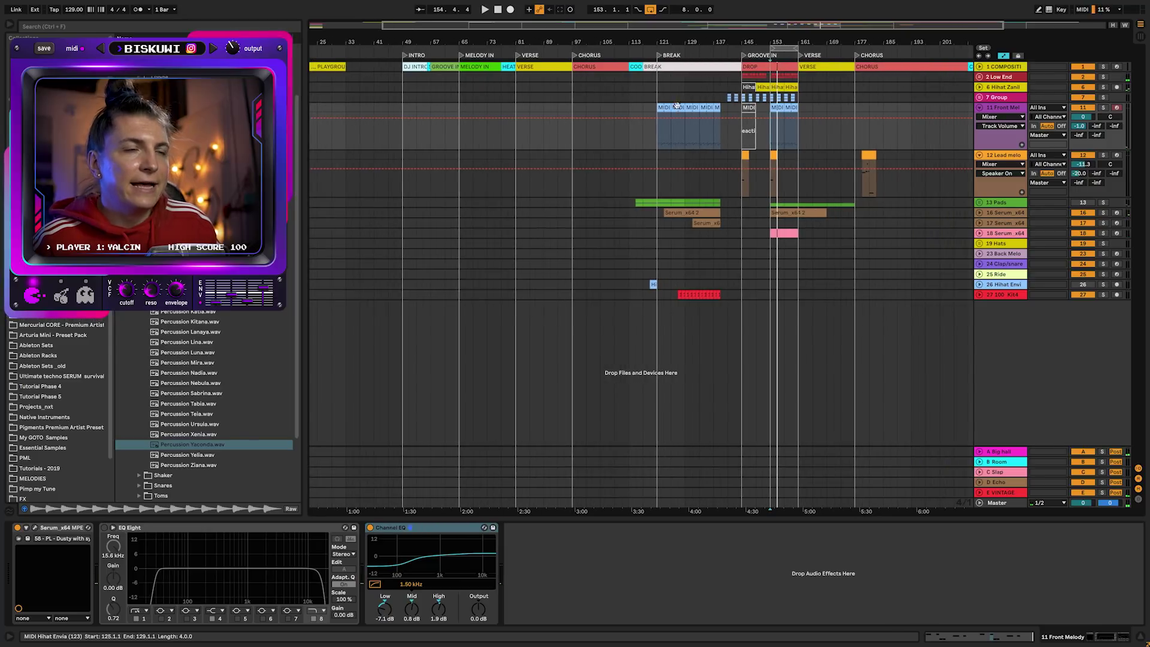
{"action": "left_click_drag", "start_coordinate": [690, 214], "coordinate": [541, 214]}
{"action": "left_click", "coordinate": [518, 194]}
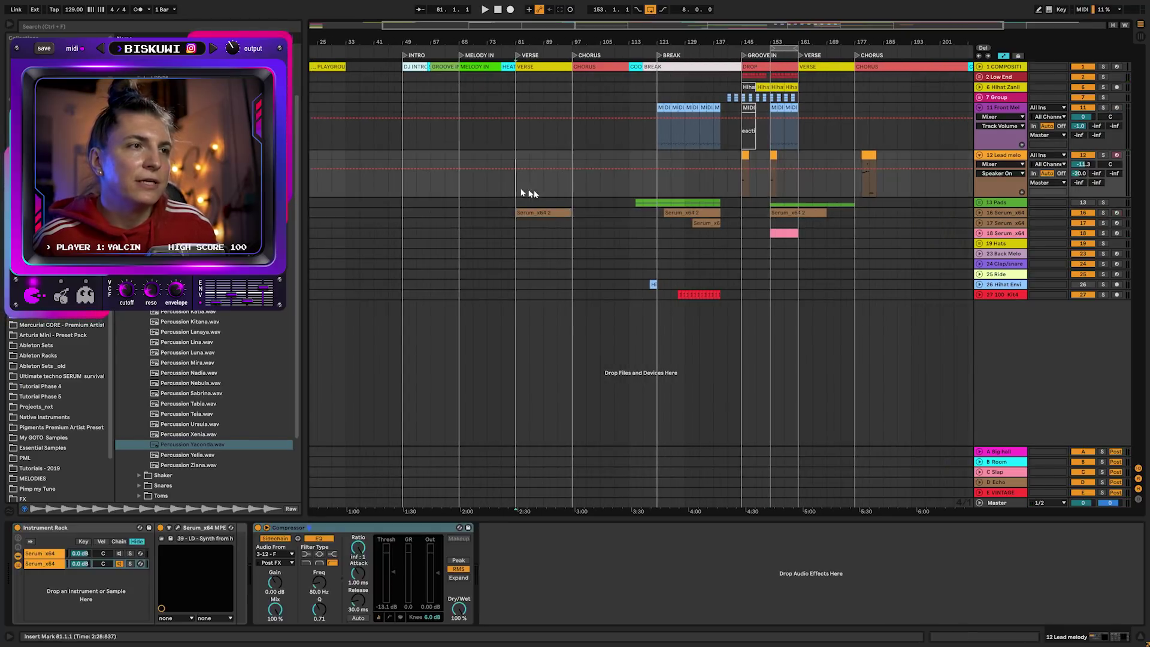
Copy eight bars of the Low End, Hihat and Front Melody clips from the Drop to bar 81 and play the Verse
{"action": "left_click", "coordinate": [742, 89]}
{"action": "left_click_drag", "start_coordinate": [772, 76], "coordinate": [516, 77]}
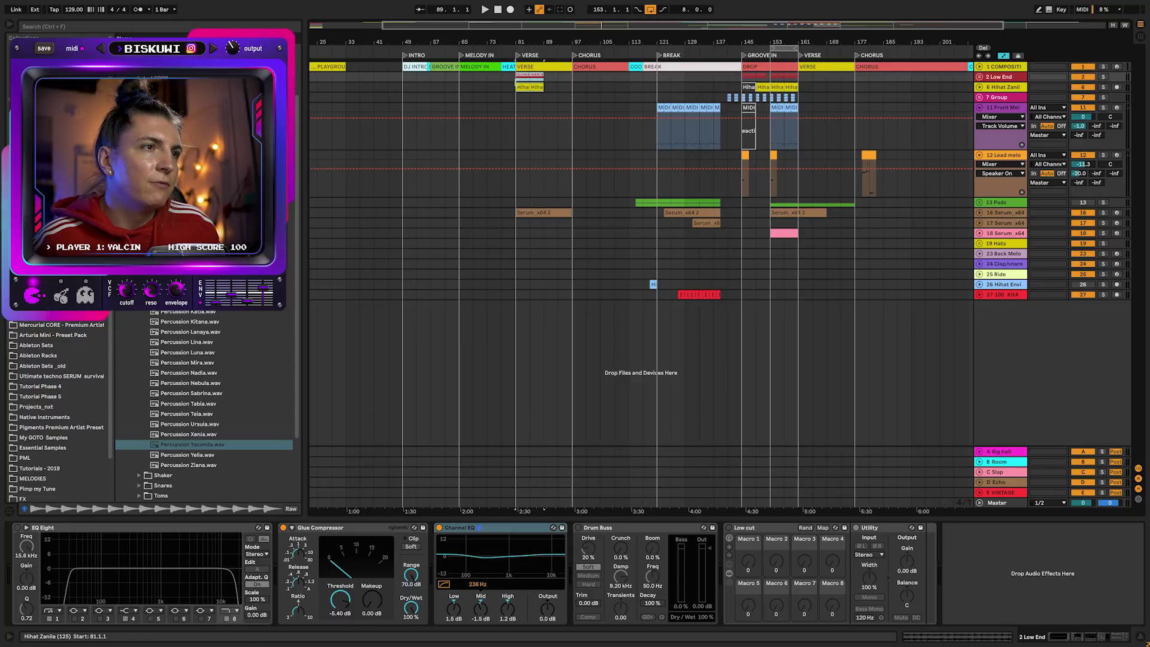
{"action": "left_click", "coordinate": [541, 135]}
{"action": "scroll", "coordinate": [557, 138], "scroll_direction": "up", "scroll_amount": 3}
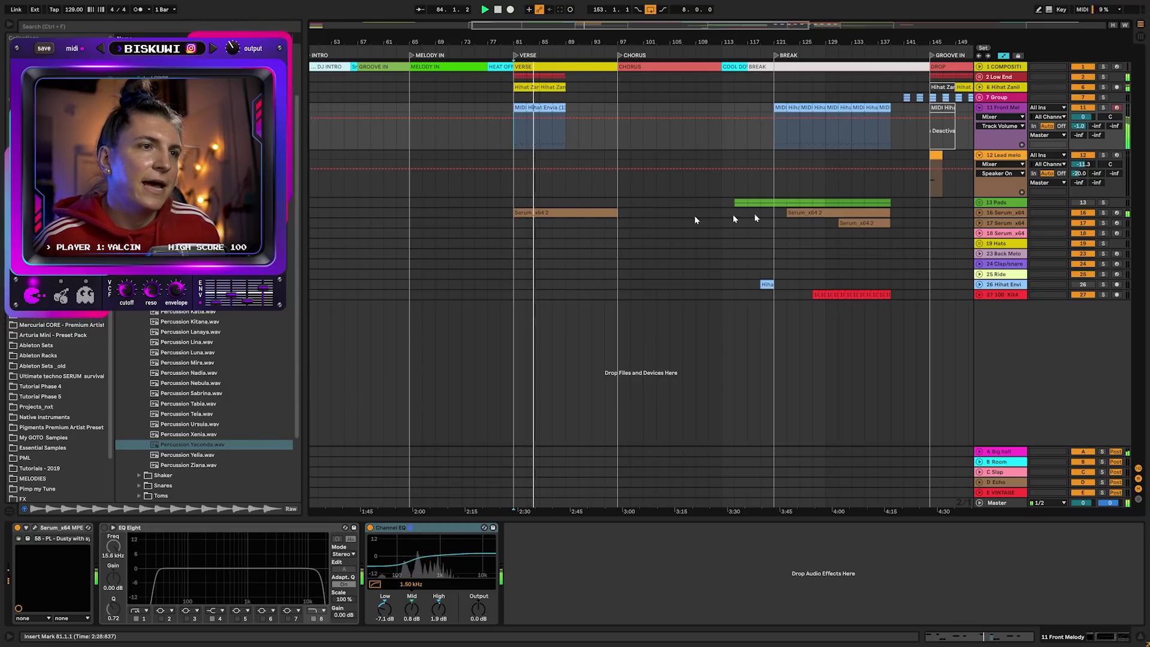
Try the preset "76 - PD - My mind walking away" in track 16's Serum and raise its Envelope 1 sustain to -1.6 dB
{"action": "left_click", "coordinate": [490, 214]}
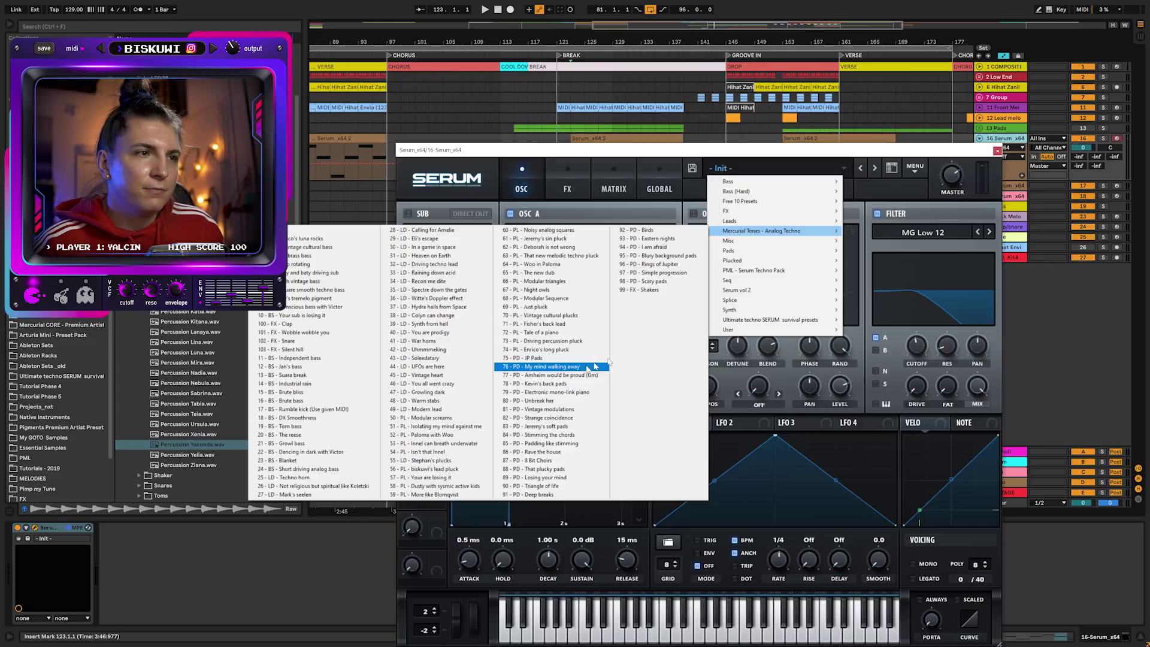
{"action": "left_click", "coordinate": [548, 367]}
{"action": "key", "text": "space"}
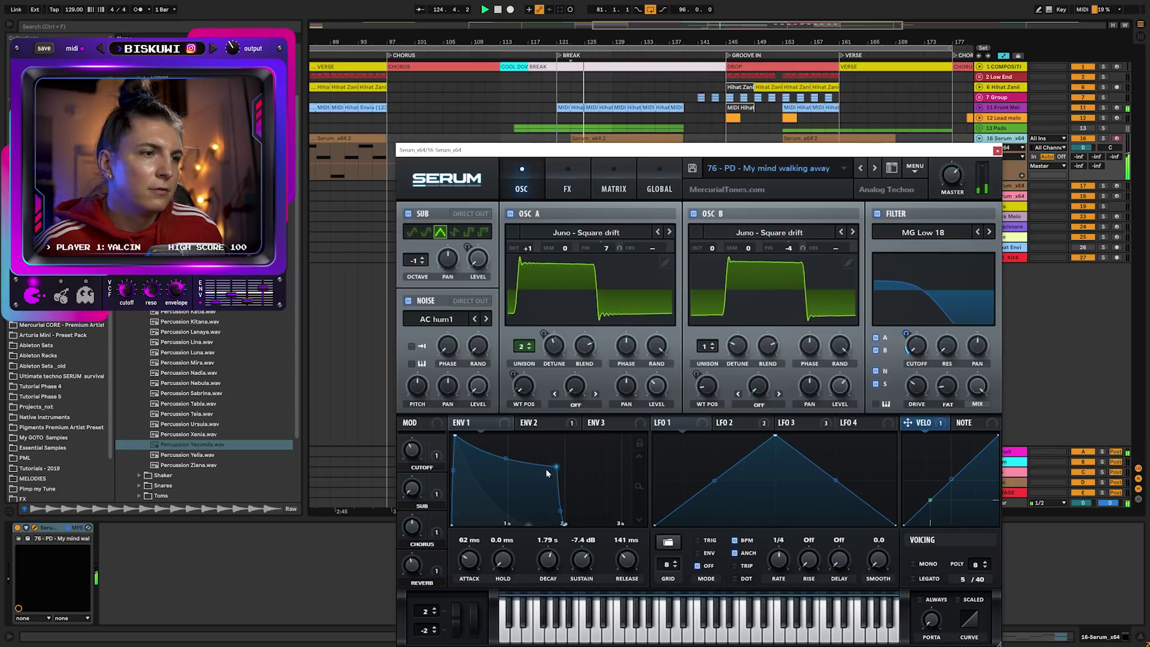
{"action": "left_click_drag", "start_coordinate": [556, 466], "coordinate": [550, 443]}
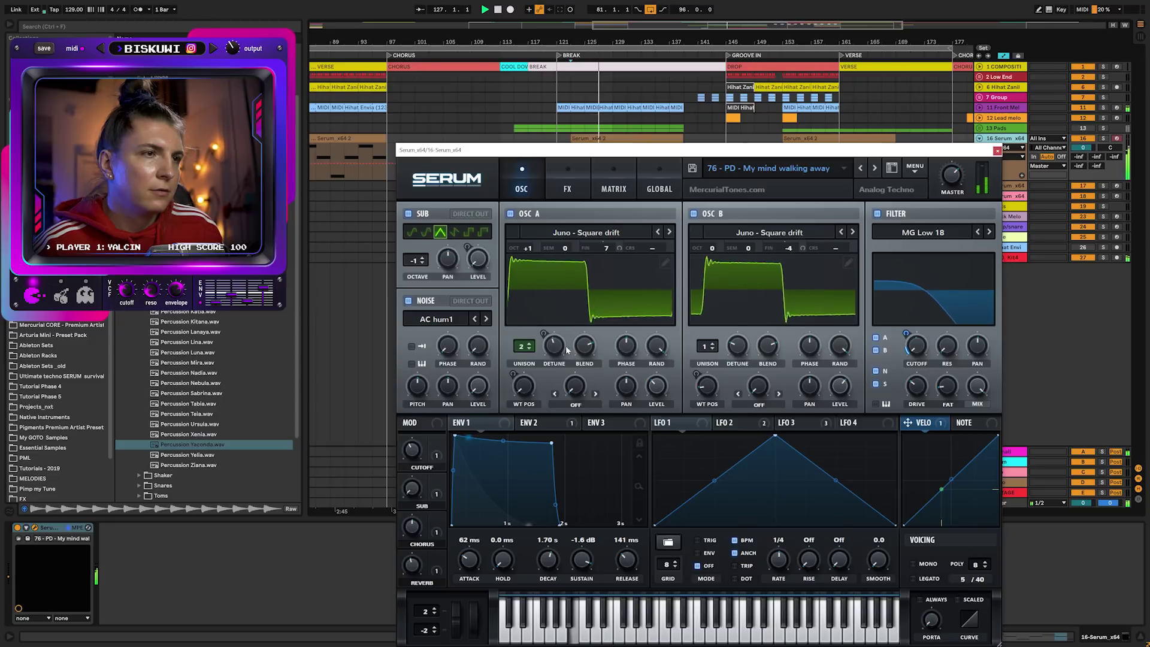
{"action": "key", "text": "space"}
Load the preset "08 - BS - Joy's tremelo pigment" in track 16's Serum and set oscillator B to +4 semitones
{"action": "left_click", "coordinate": [772, 168]}
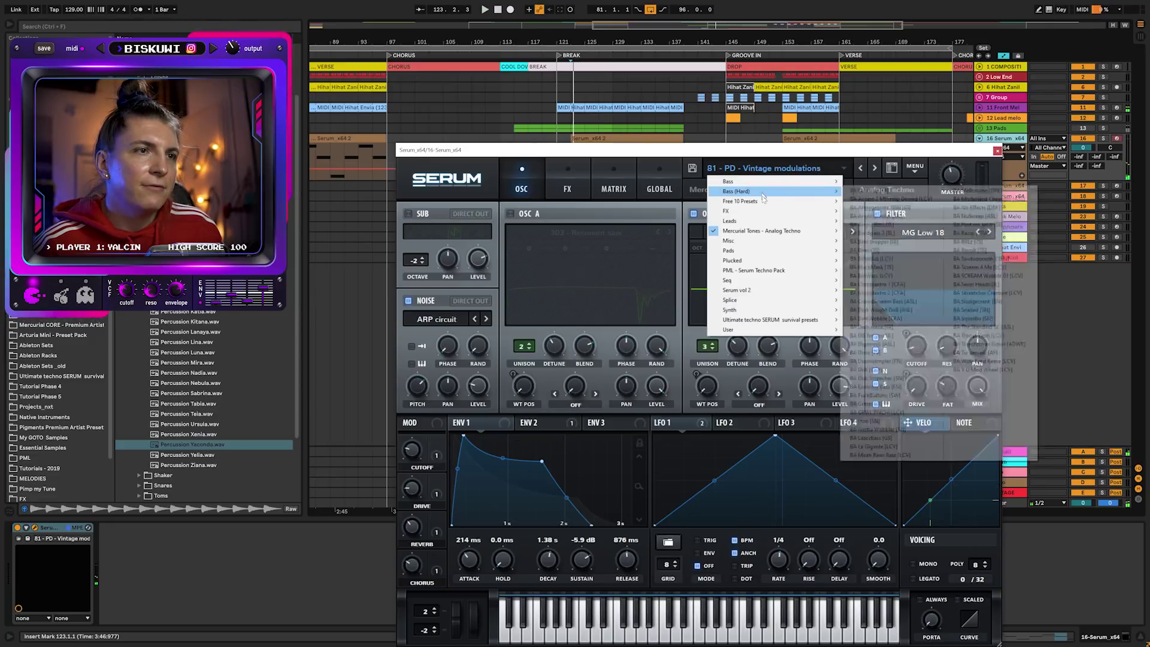
{"action": "mouse_move", "coordinate": [757, 231]}
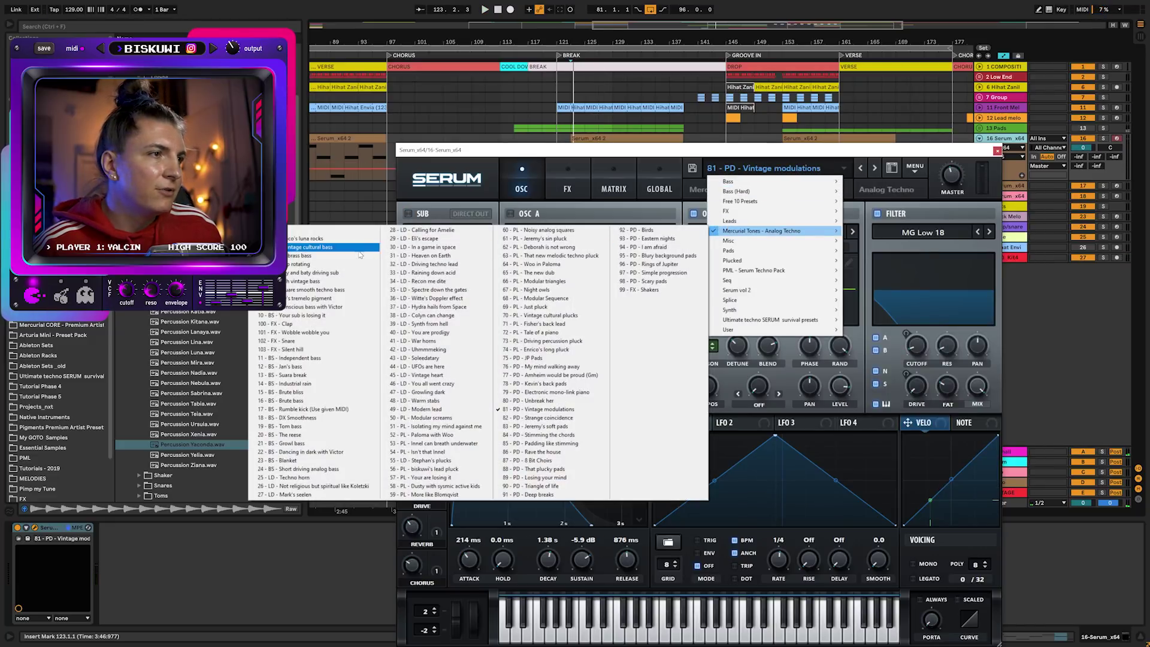
{"action": "left_click", "coordinate": [336, 297]}
{"action": "key", "text": "space"}
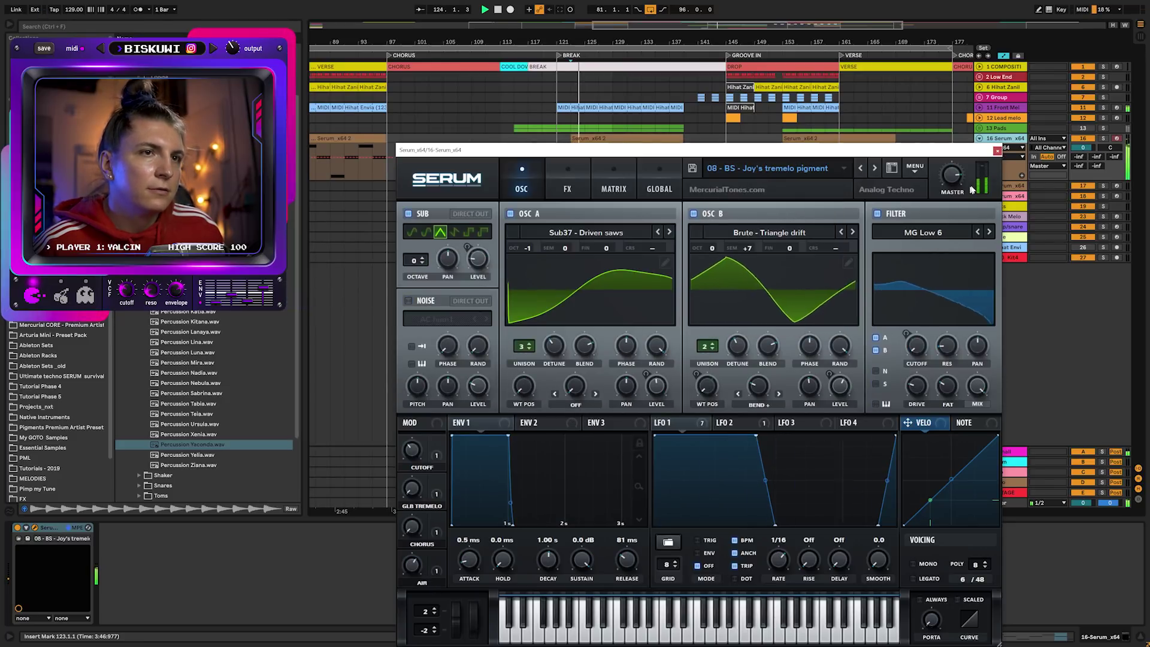
{"action": "mouse_move", "coordinate": [956, 181]}
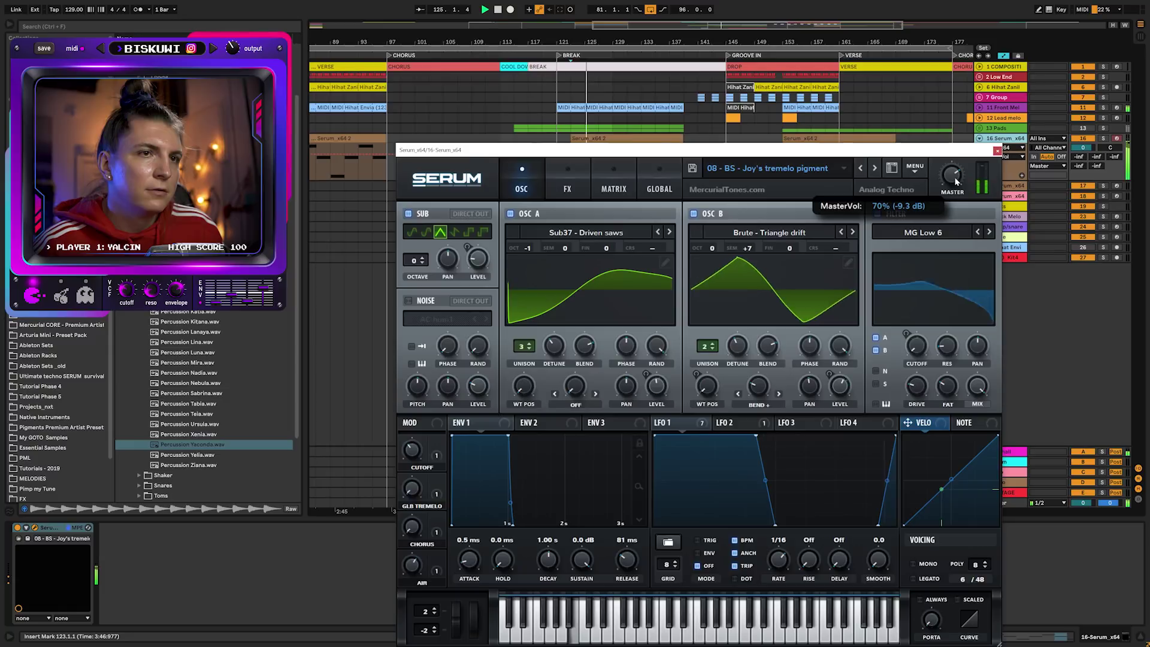
{"action": "key", "text": "space"}
{"action": "left_click_drag", "start_coordinate": [747, 247], "coordinate": [753, 276]}
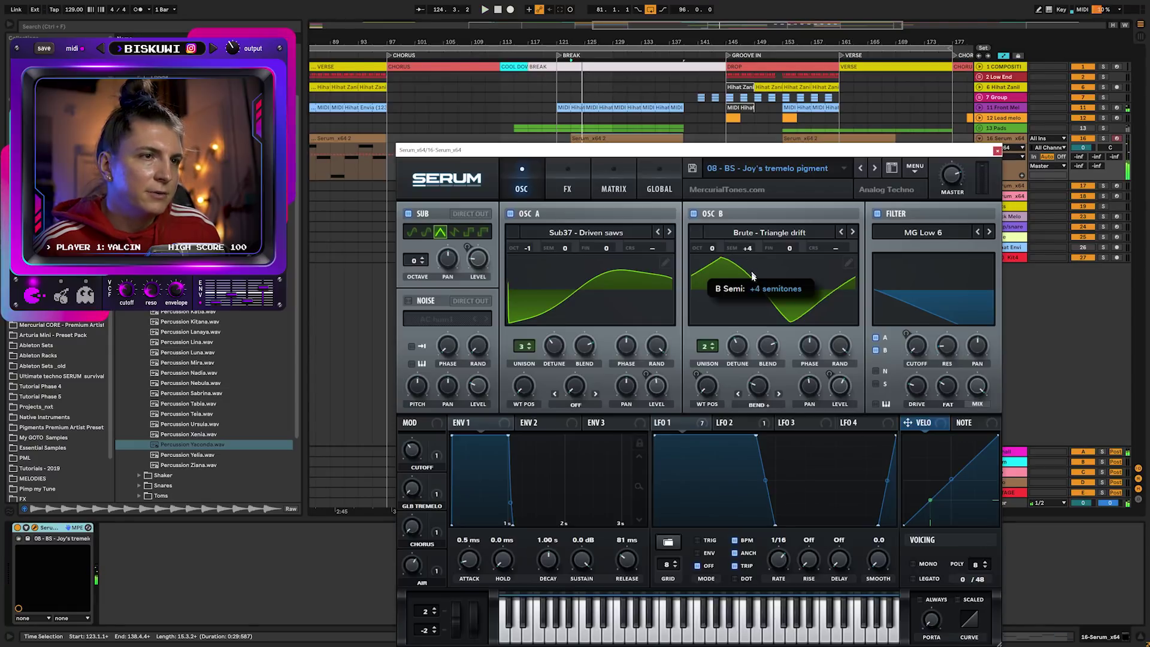
{"action": "key", "text": "space"}
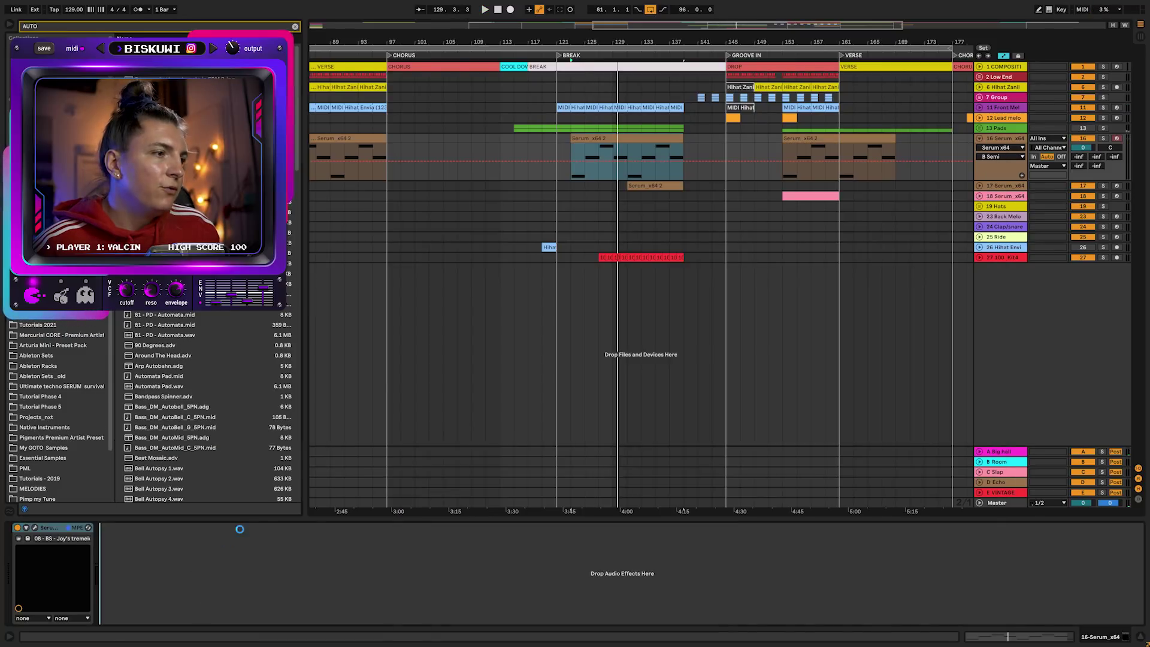
Add an Auto Filter after Serum on track 16 and set its frequency to 1.59 kHz during playback
{"action": "left_click_drag", "start_coordinate": [239, 528], "coordinate": [252, 525]}
{"action": "left_click_drag", "start_coordinate": [262, 566], "coordinate": [262, 592]}
{"action": "key", "text": "space"}
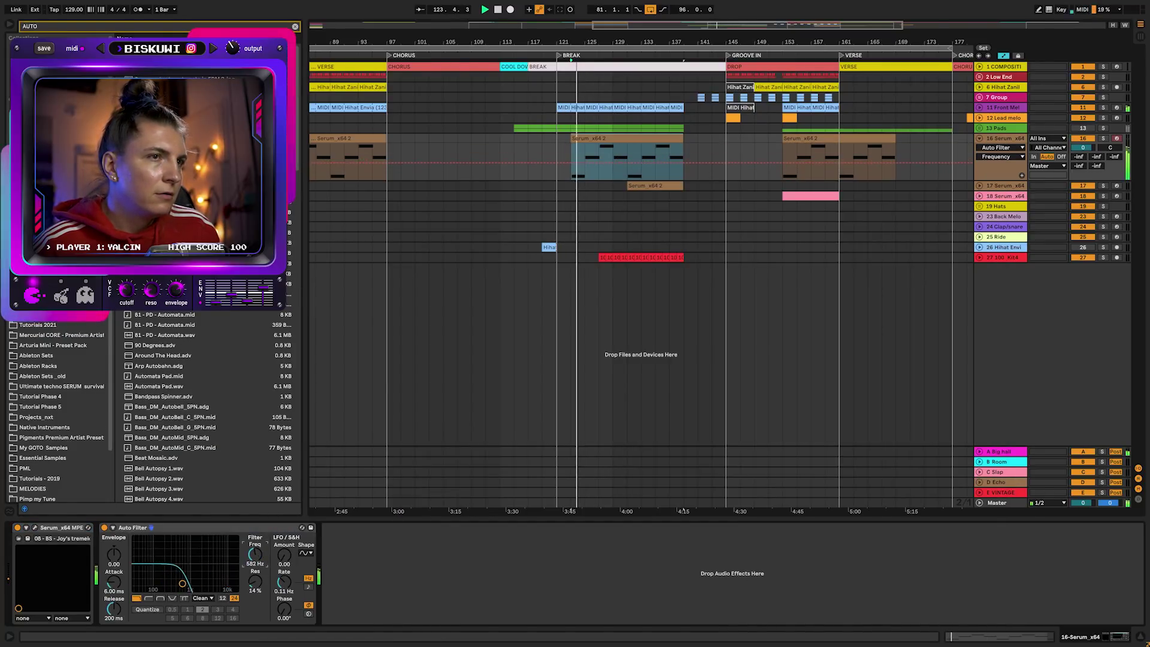
{"action": "left_click_drag", "start_coordinate": [255, 554], "coordinate": [255, 548]}
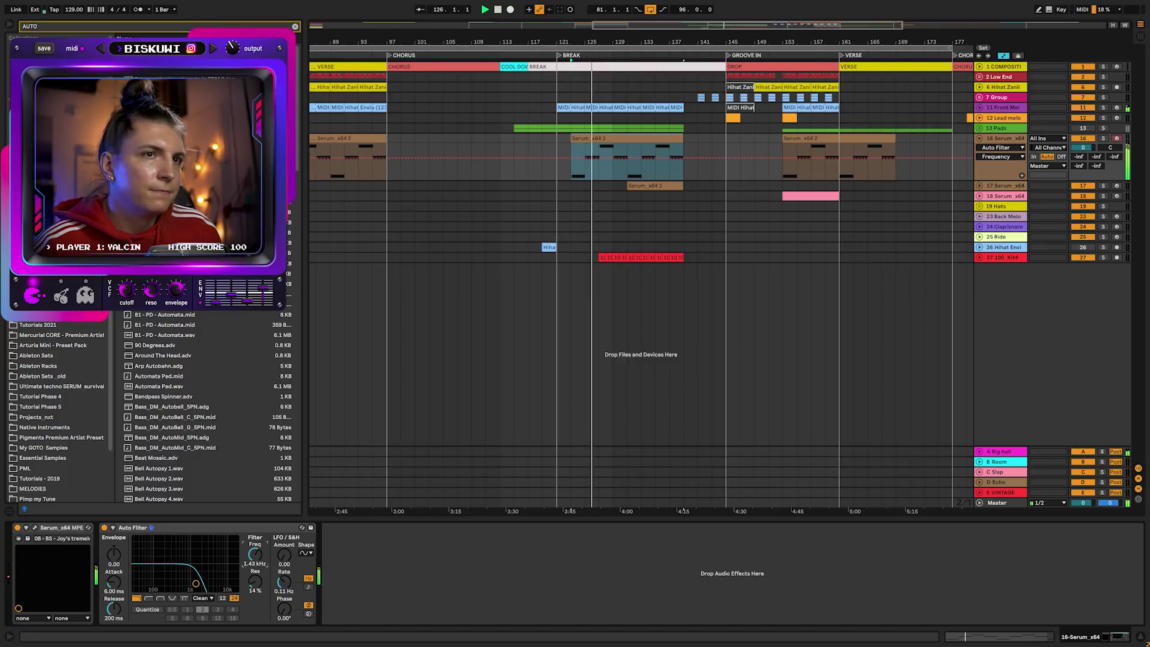
{"action": "left_click_drag", "start_coordinate": [255, 554], "coordinate": [255, 550]}
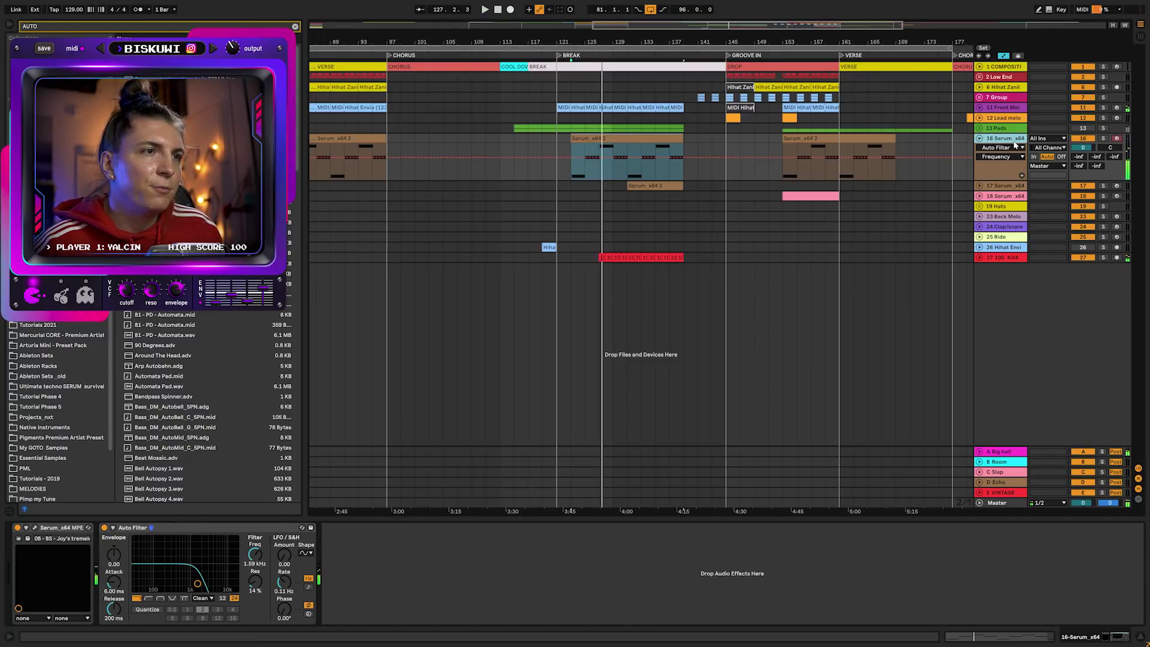
Duplicate Serum track 16, solo the copy and load the preset "76 - PD - My mind walking away" in its Serum
{"action": "left_click", "coordinate": [1006, 185]}
{"action": "double_click", "coordinate": [54, 527]}
{"action": "left_click", "coordinate": [772, 169]}
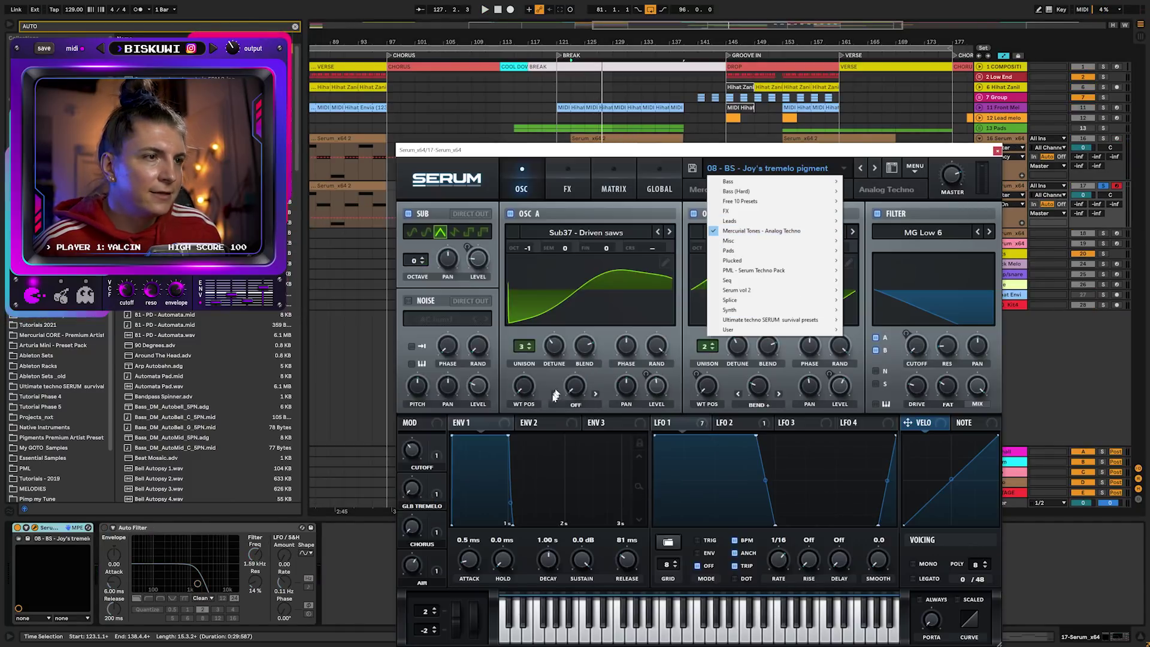
{"action": "mouse_move", "coordinate": [761, 231]}
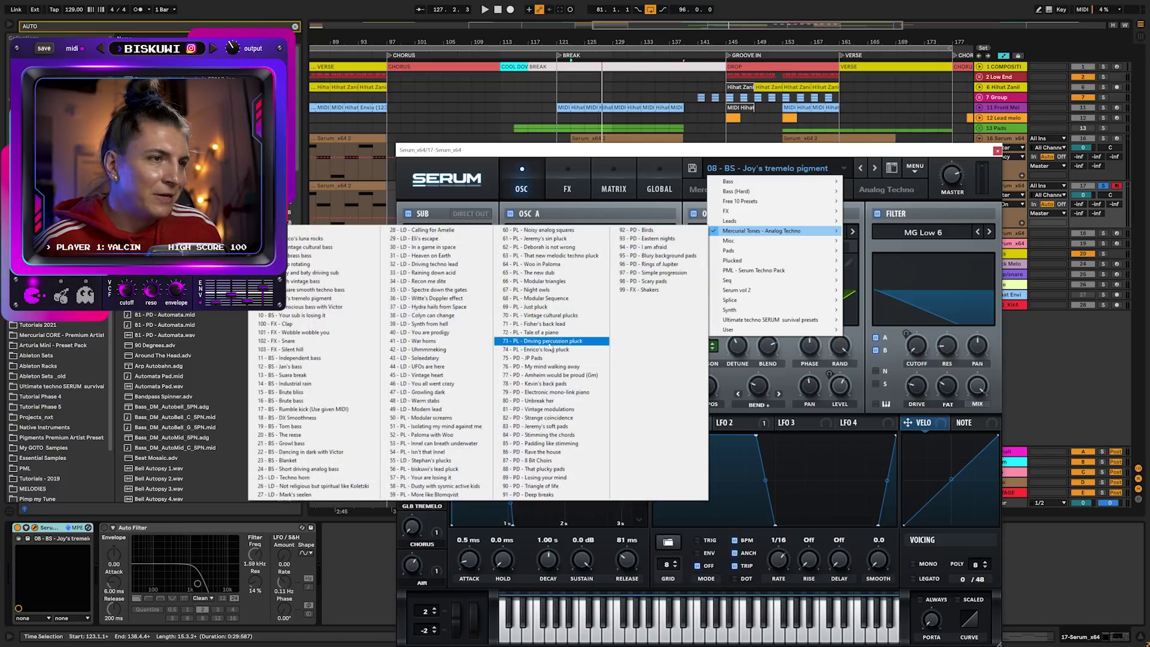
{"action": "left_click", "coordinate": [551, 375]}
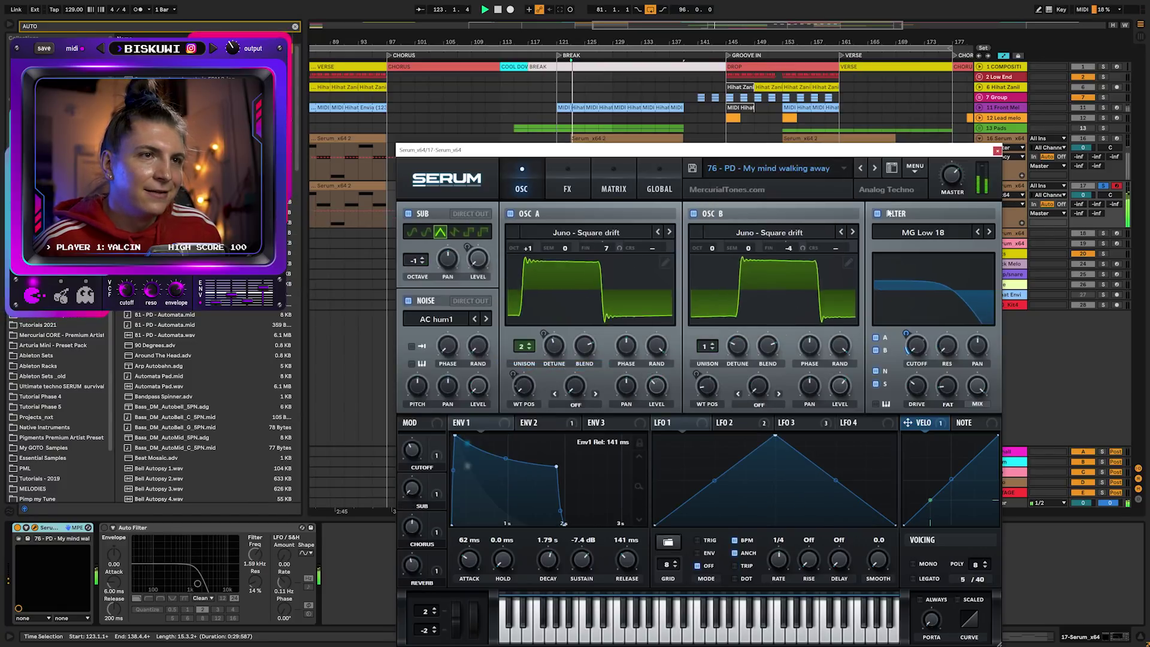
Audition the following pad presets in track 17's Serum, choose "83 - PD - Jeremy's soft pads" and unsolo the track
{"action": "left_click", "coordinate": [875, 171]}
{"action": "left_click", "coordinate": [875, 171]}
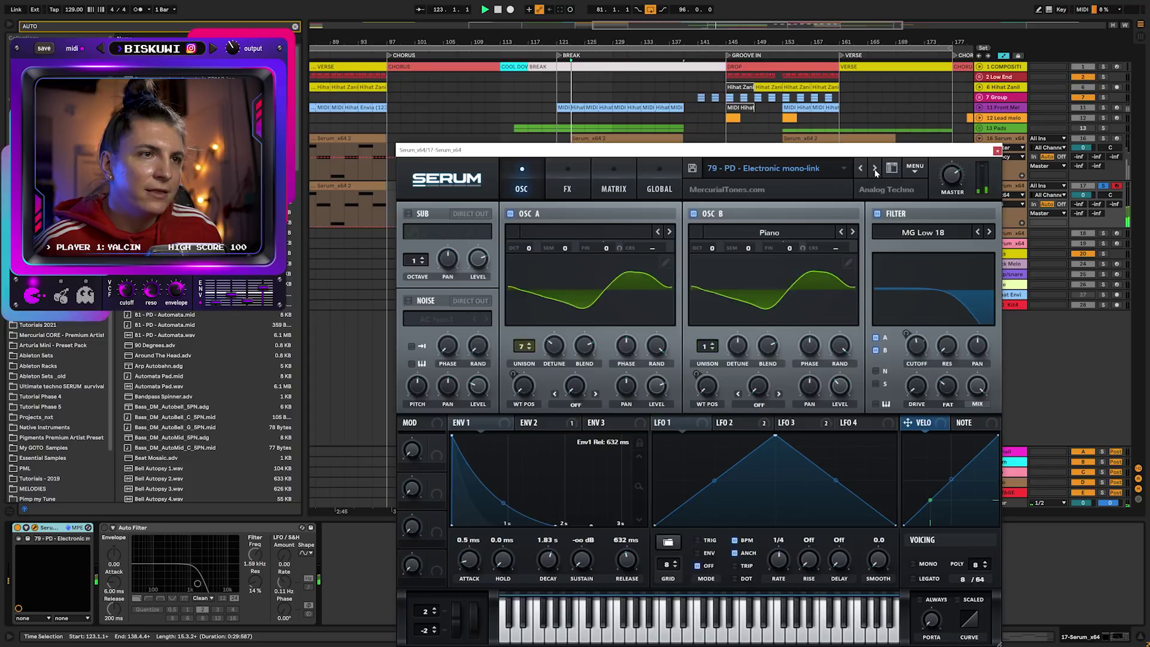
{"action": "left_click", "coordinate": [876, 171]}
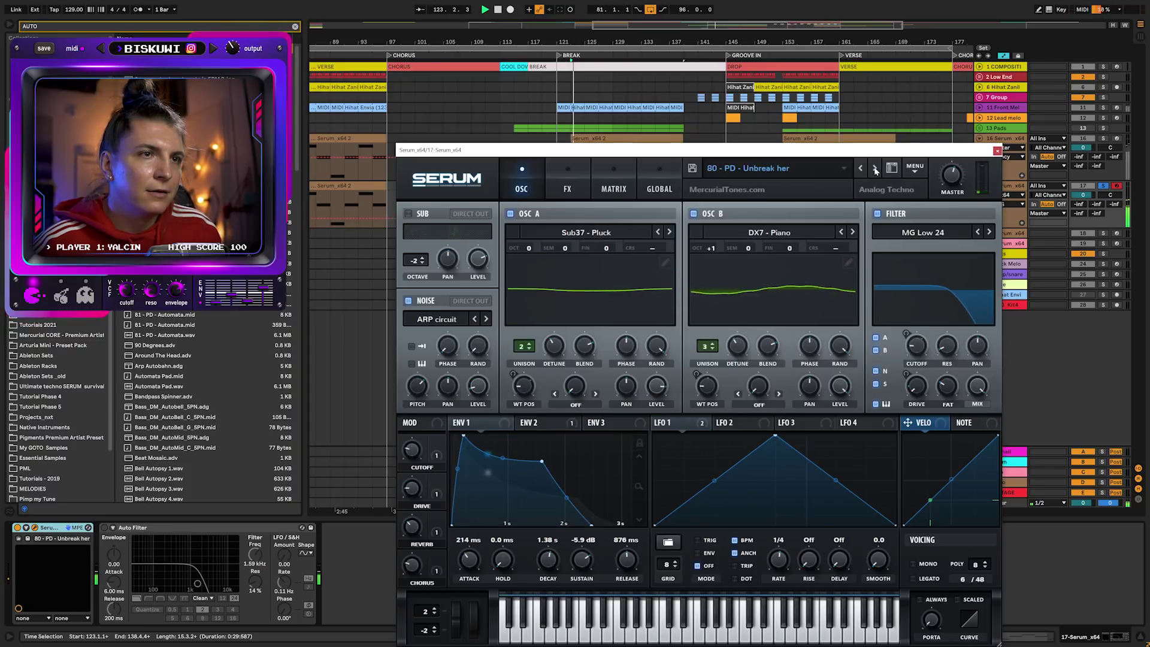
{"action": "left_click", "coordinate": [875, 171]}
{"action": "left_click", "coordinate": [875, 170]}
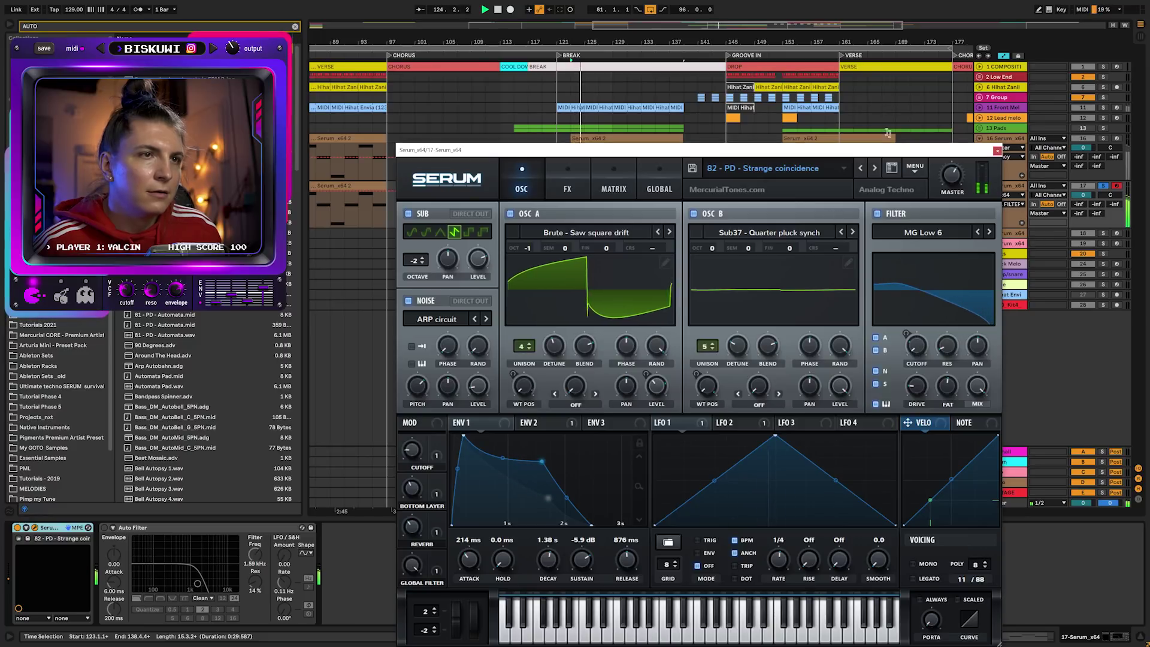
{"action": "left_click", "coordinate": [876, 168]}
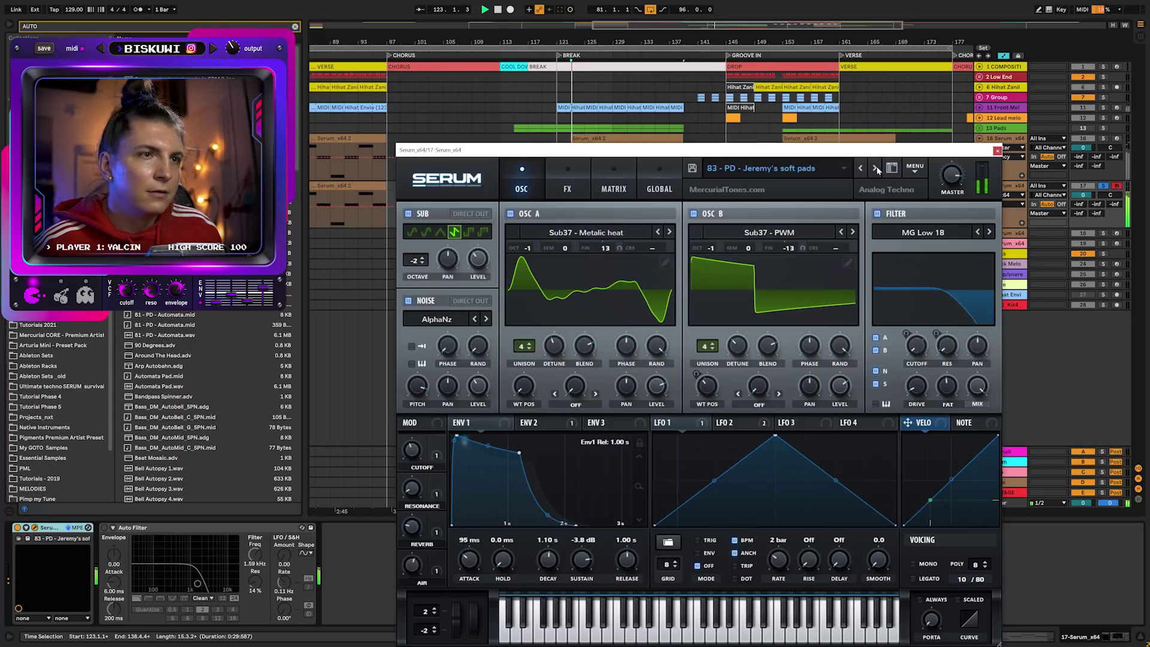
{"action": "left_click", "coordinate": [1102, 186]}
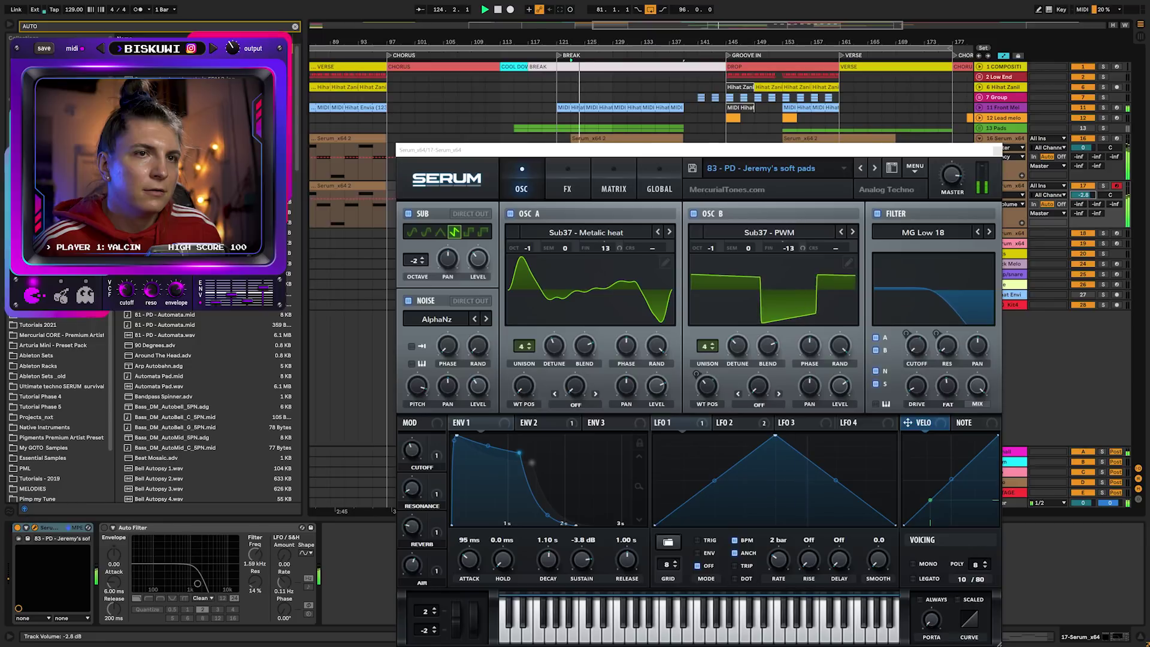
Lower the volumes of Serum tracks 16 and 17, setting track 17 to -3.5 dB
{"action": "left_click", "coordinate": [997, 150]}
{"action": "left_click_drag", "start_coordinate": [1096, 142], "coordinate": [1096, 177]}
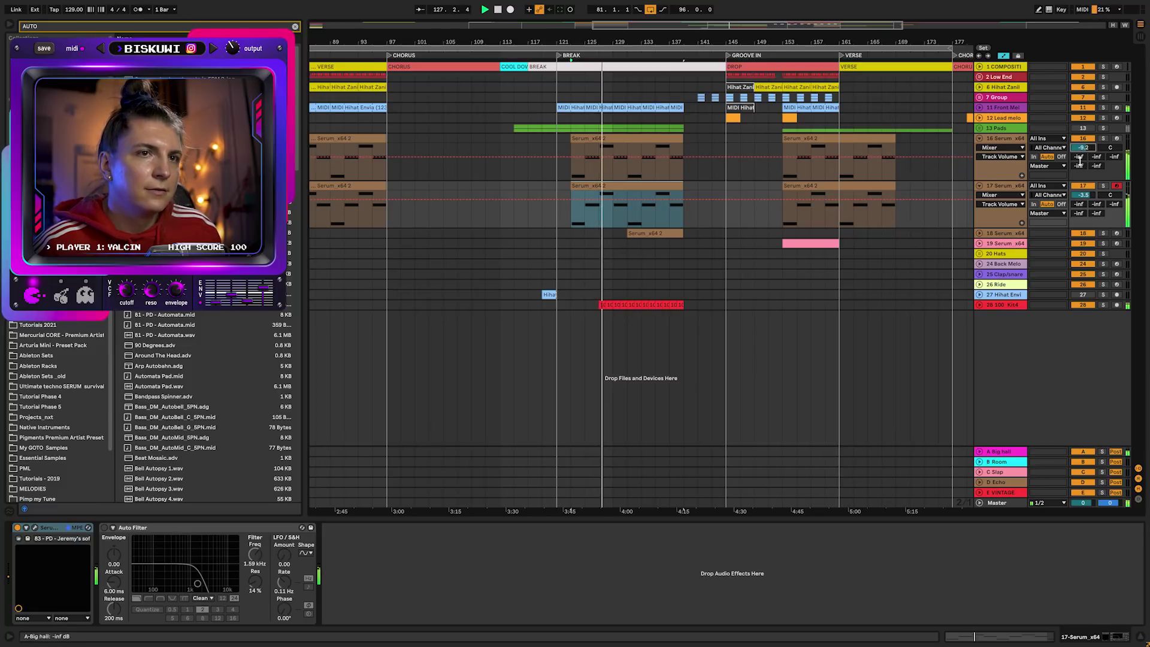
{"action": "left_click", "coordinate": [37, 527]}
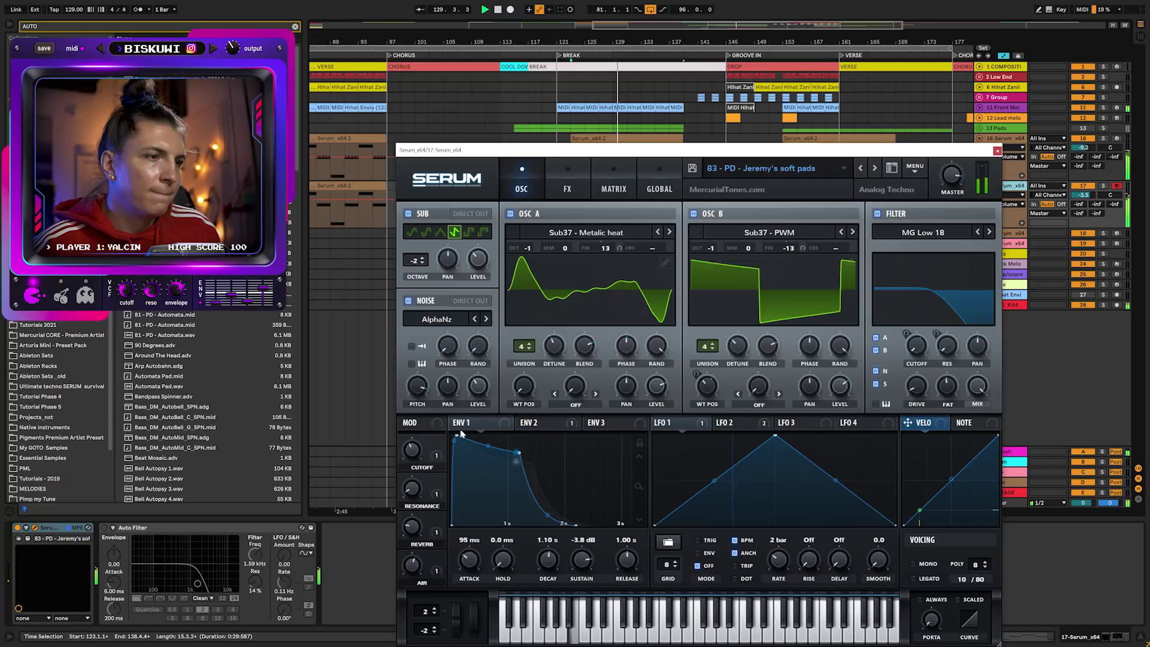
{"action": "left_click", "coordinate": [996, 150]}
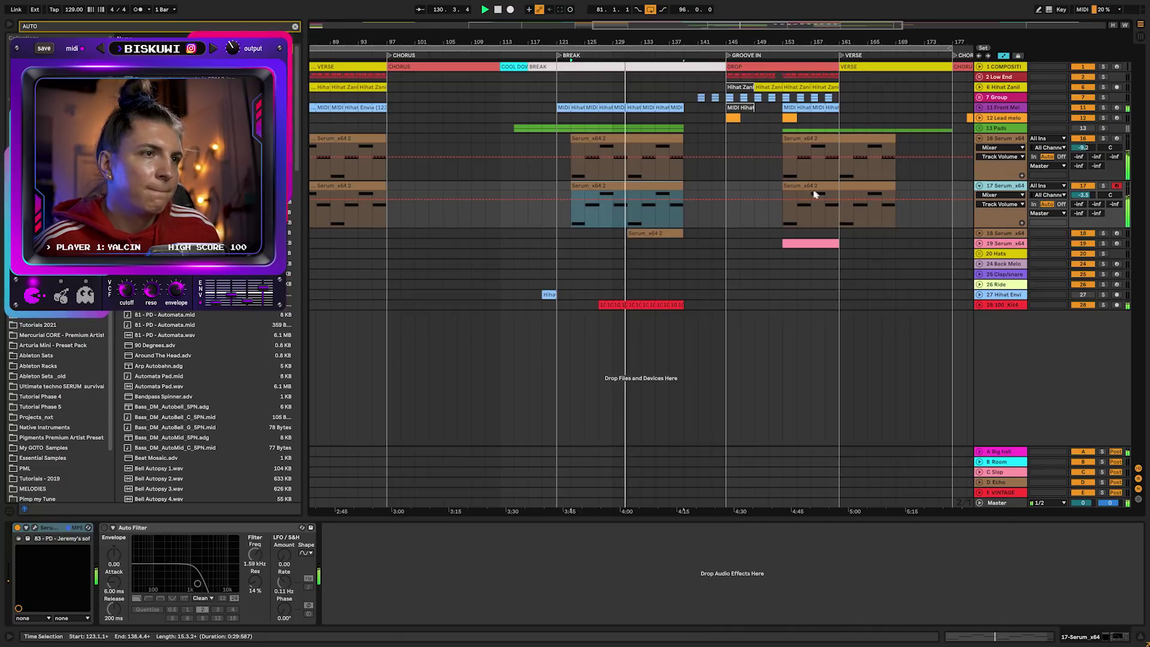
Insert a new audio track below Serum track 18 and set the insert point at bar 139, where the Break pads end
{"action": "left_click", "coordinate": [979, 232]}
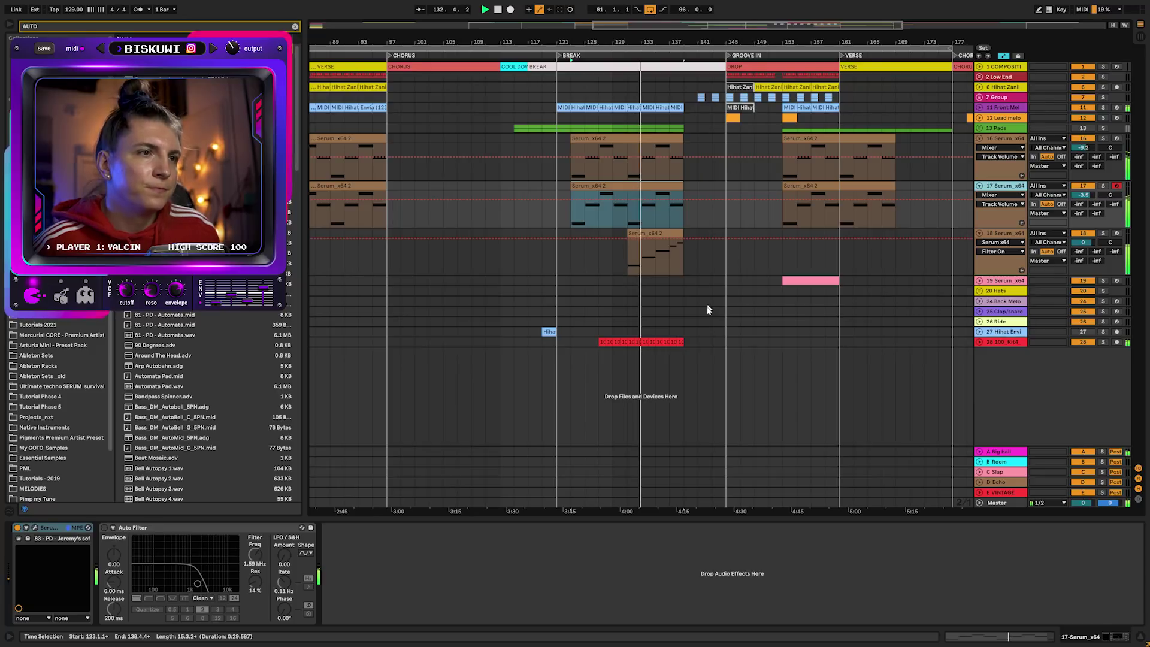
{"action": "scroll", "coordinate": [1012, 113], "scroll_direction": "left", "scroll_amount": 3}
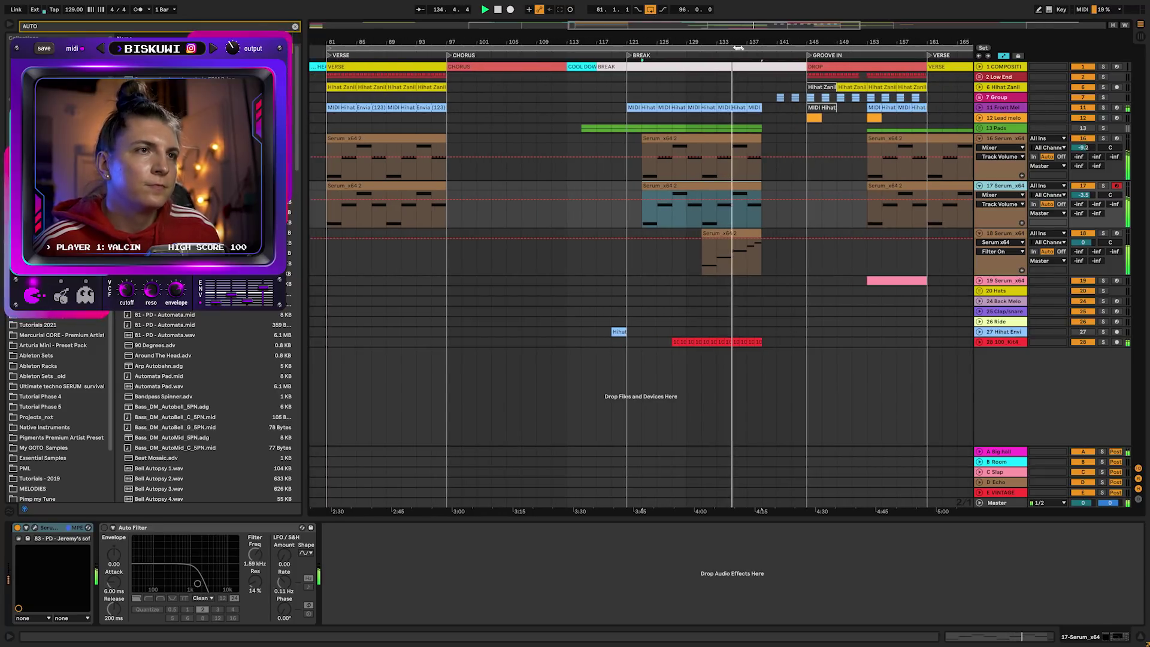
{"action": "key", "text": "minus"}
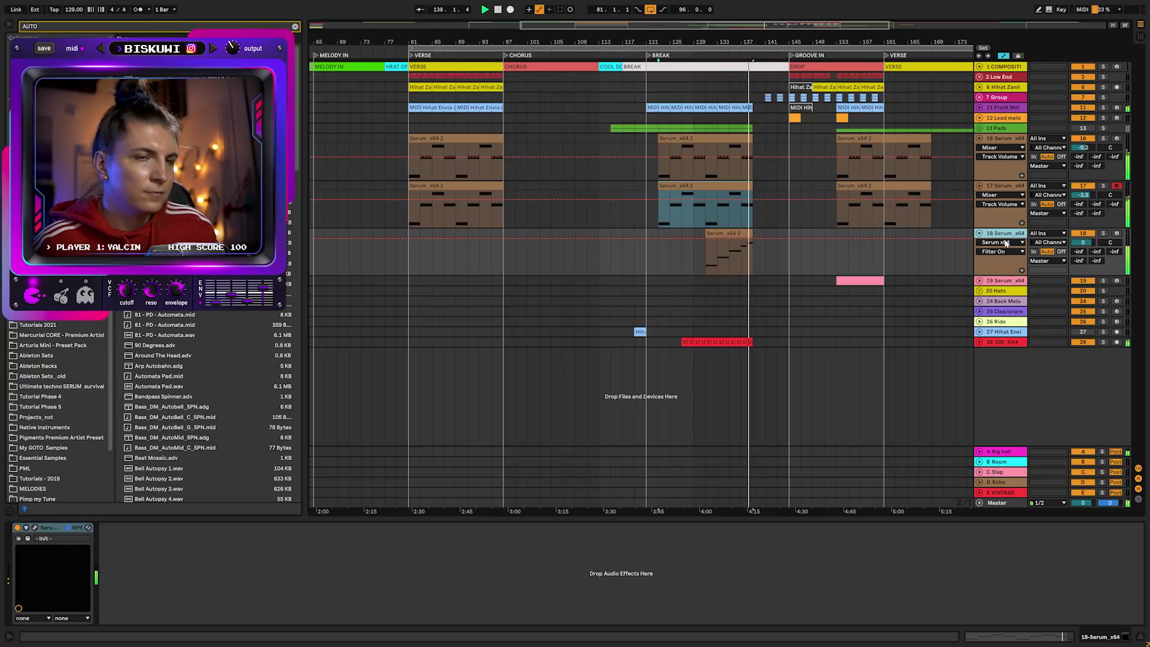
{"action": "key", "text": "ctrl+t"}
{"action": "left_click", "coordinate": [756, 300]}
{"action": "key", "text": "space"}
{"action": "scroll", "coordinate": [757, 301], "scroll_direction": "up", "scroll_amount": 1}
{"action": "key", "text": "z"}
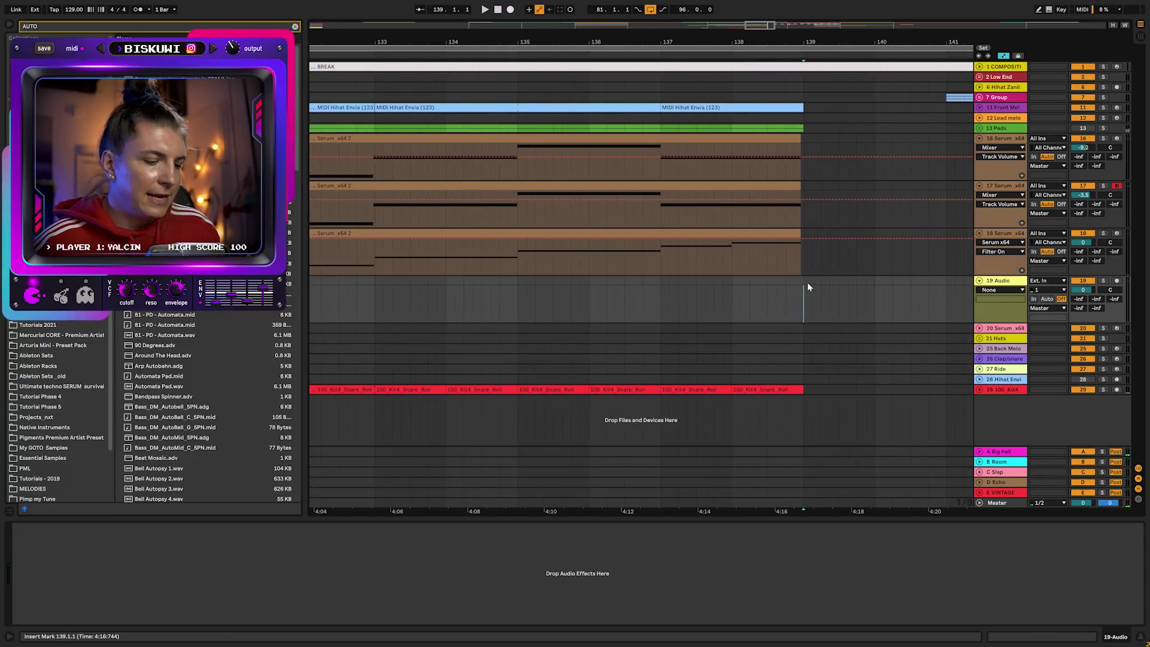
Audition clap samples in the Berlin Premium Sample Pack, including Clap Birgit.wav
{"action": "key", "text": "Escape"}
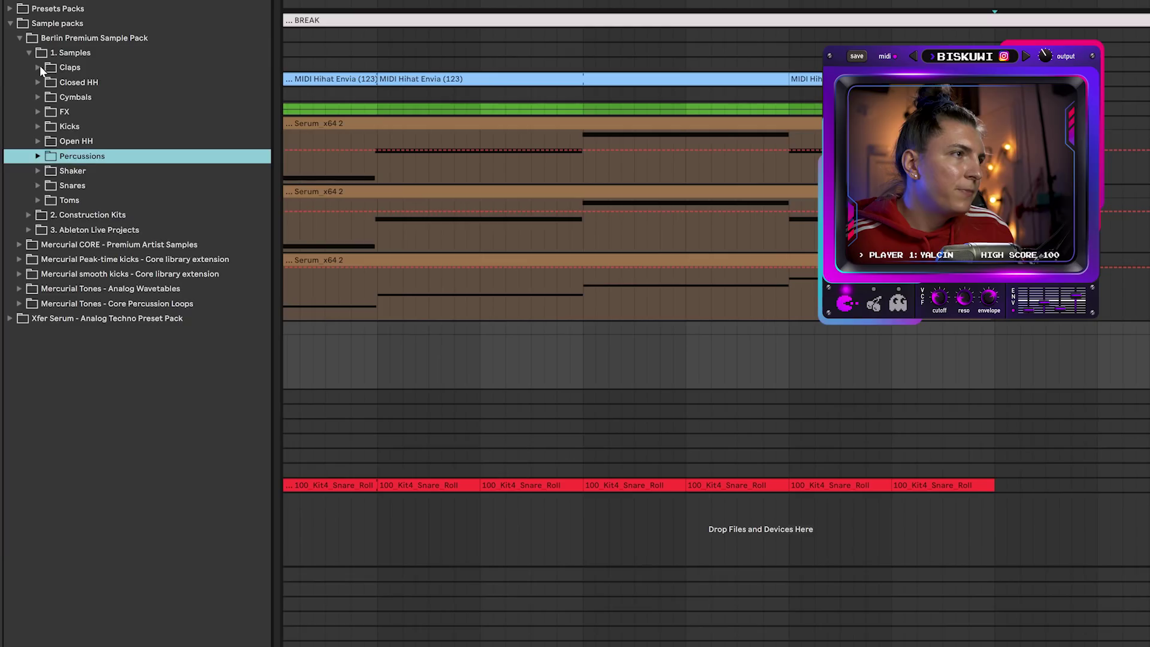
{"action": "left_click", "coordinate": [30, 99]}
{"action": "left_click", "coordinate": [70, 110]}
{"action": "left_click", "coordinate": [79, 121]}
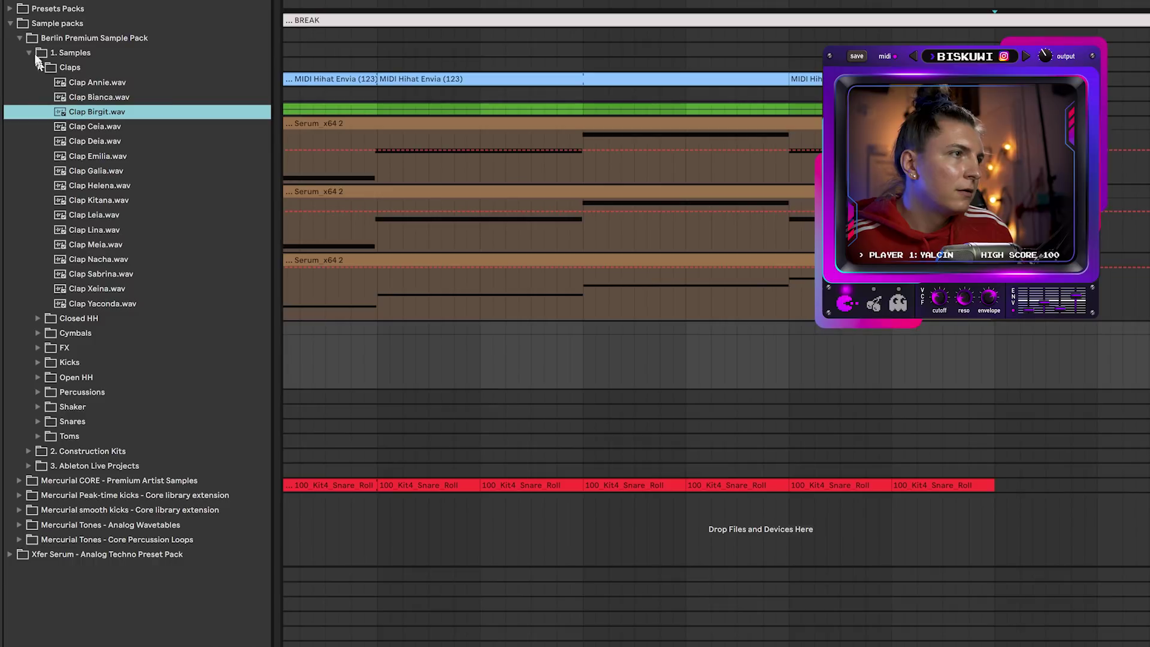
Audition the Mercurial CORE claps and place Godzin clap.wav on track 19 at bar 139
{"action": "left_click", "coordinate": [19, 37]}
{"action": "left_click", "coordinate": [20, 53]}
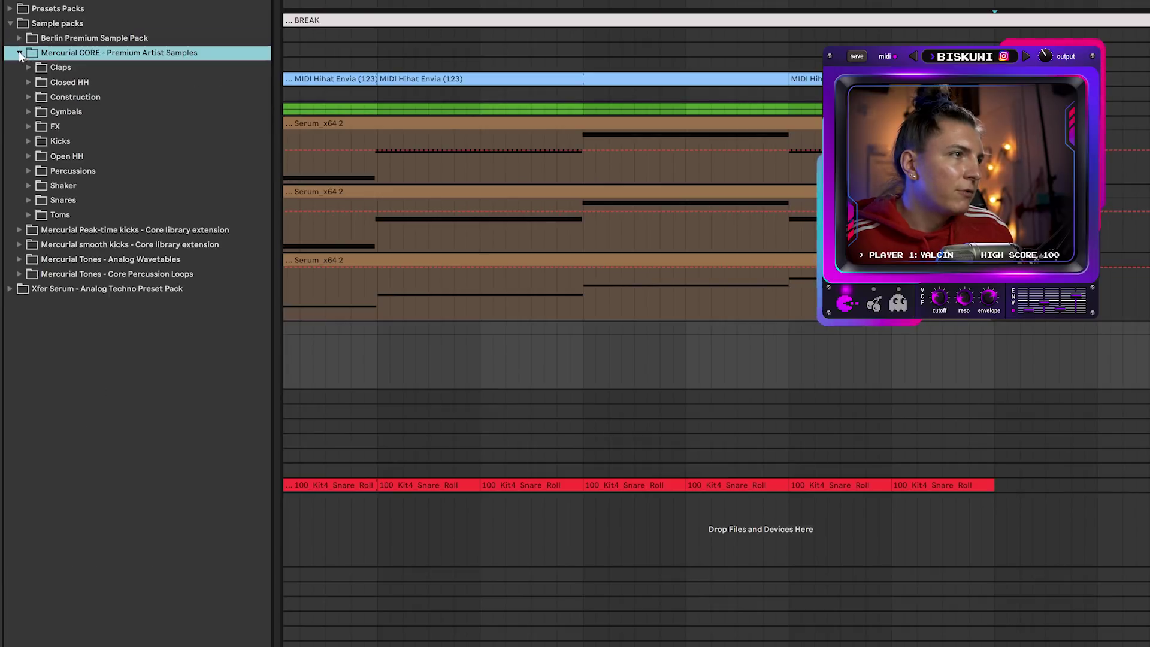
{"action": "left_click", "coordinate": [28, 67]}
{"action": "left_click", "coordinate": [100, 83]}
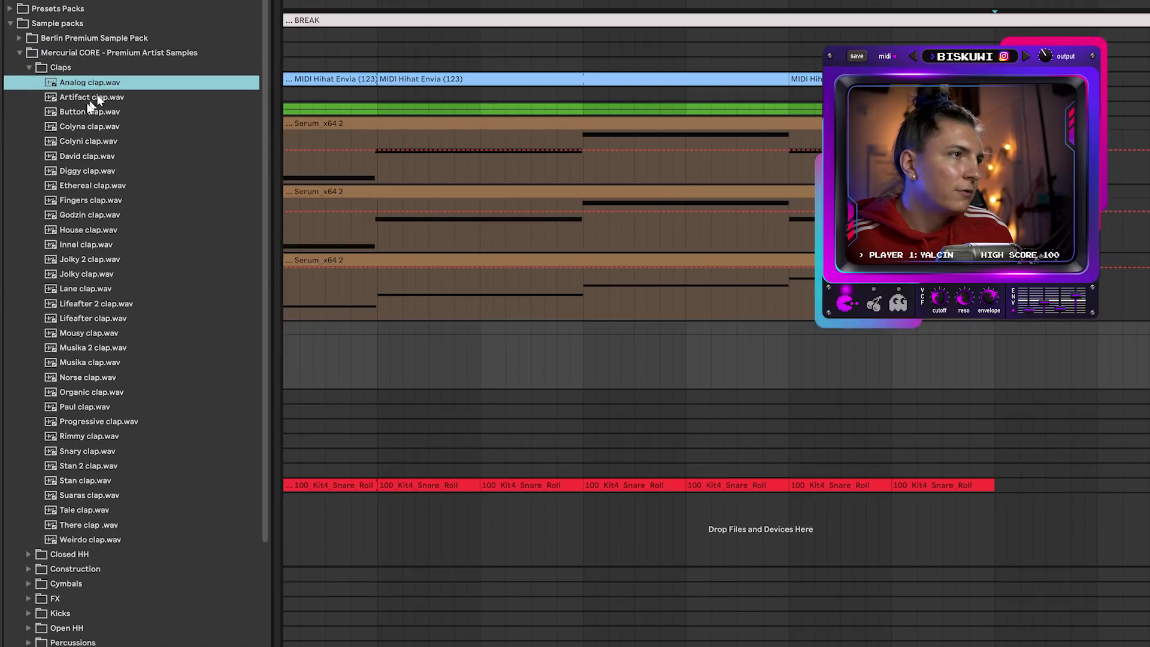
{"action": "left_click", "coordinate": [98, 97]}
{"action": "left_click", "coordinate": [91, 113]}
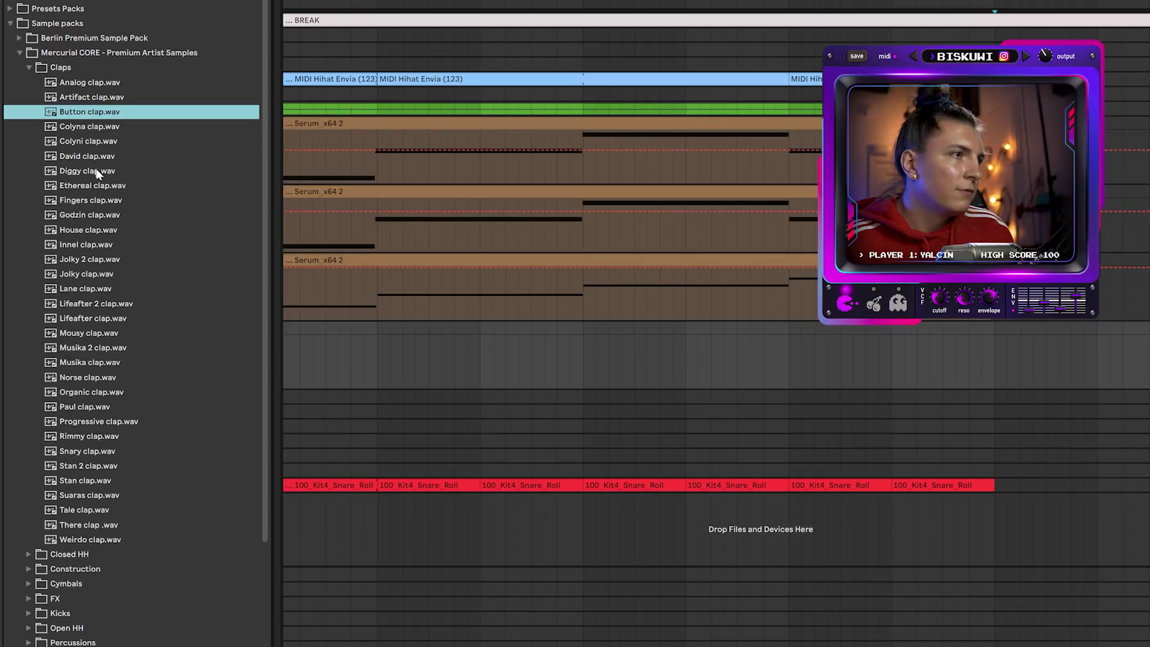
{"action": "left_click", "coordinate": [95, 217]}
{"action": "left_click_drag", "start_coordinate": [94, 220], "coordinate": [994, 353]}
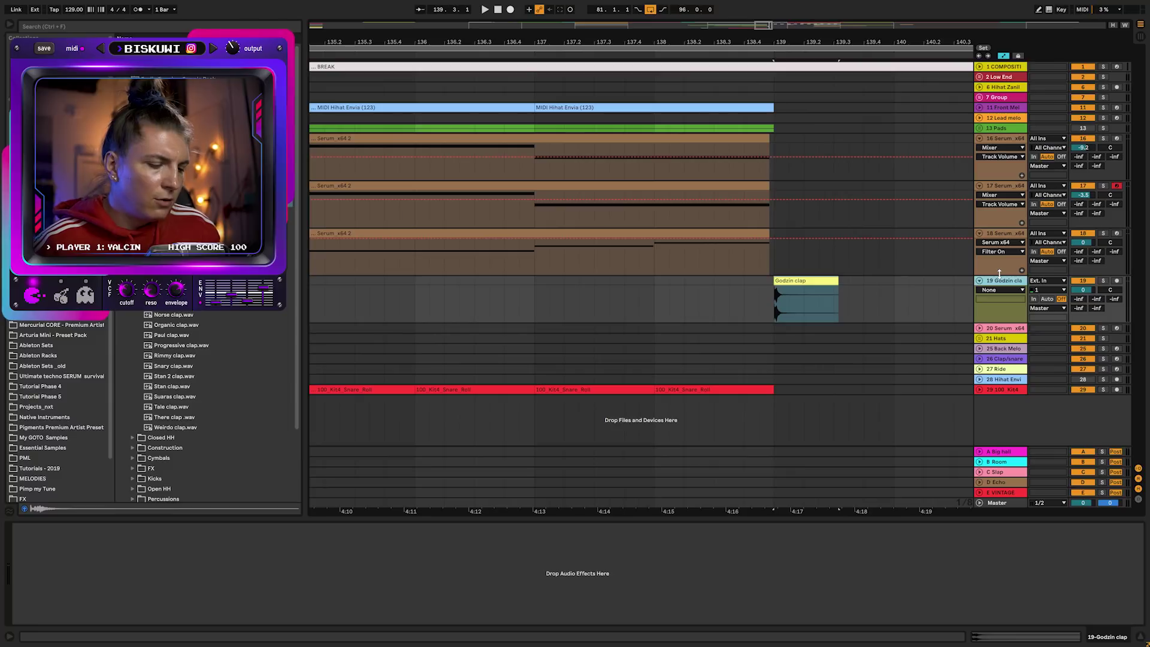
Find ValhallaShimmer_x64, add it to the Godzin clap track with the BlackHole preset and listen to the clap
{"action": "key", "text": "ctrl+f"}
{"action": "type", "text": "SHIMMER"}
{"action": "left_click_drag", "start_coordinate": [163, 345], "coordinate": [743, 305]}
{"action": "key", "text": "space"}
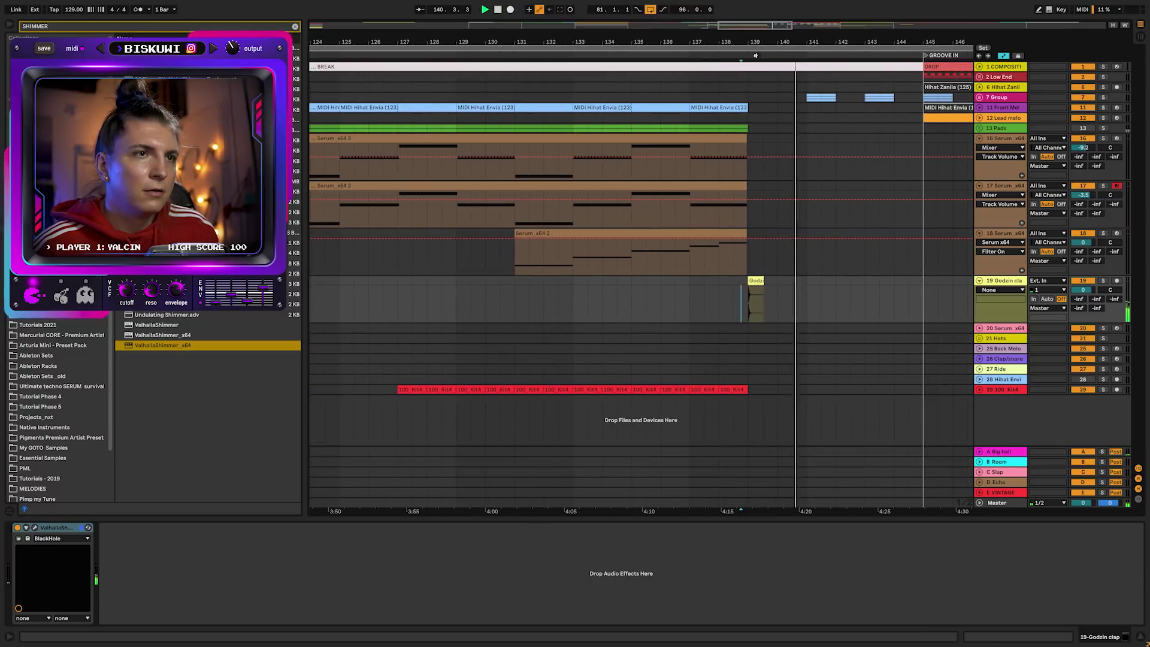
Turn the Godzin clap near bar 139 into three rapid repeated hits and play them back
{"action": "left_click", "coordinate": [626, 302]}
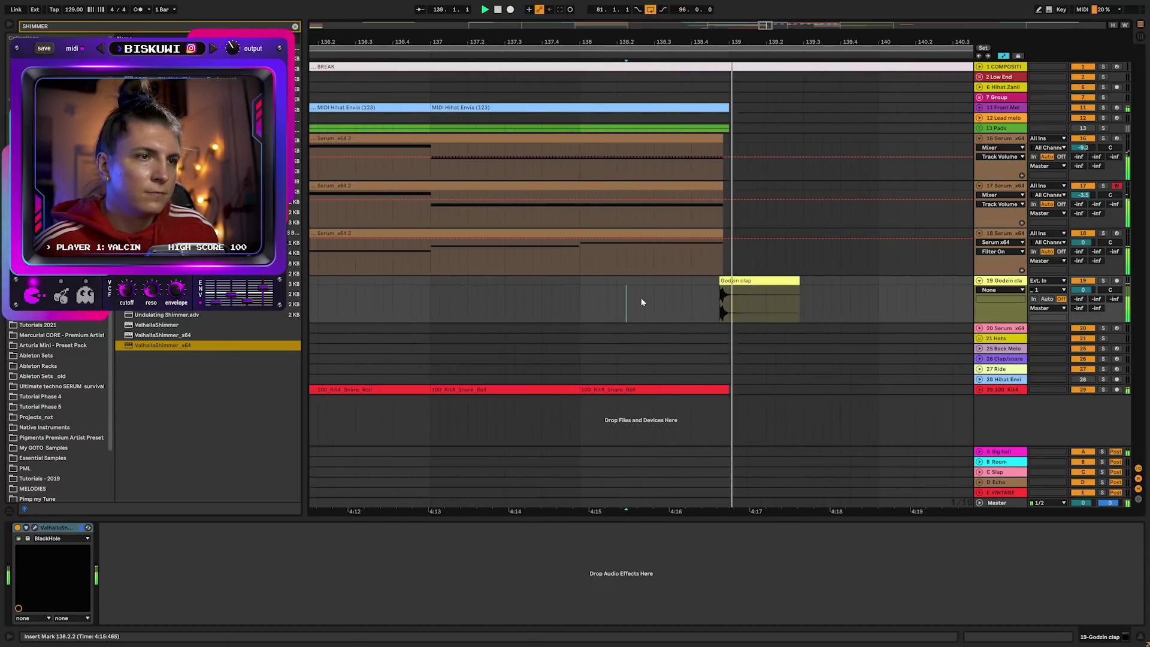
{"action": "left_click", "coordinate": [749, 289]}
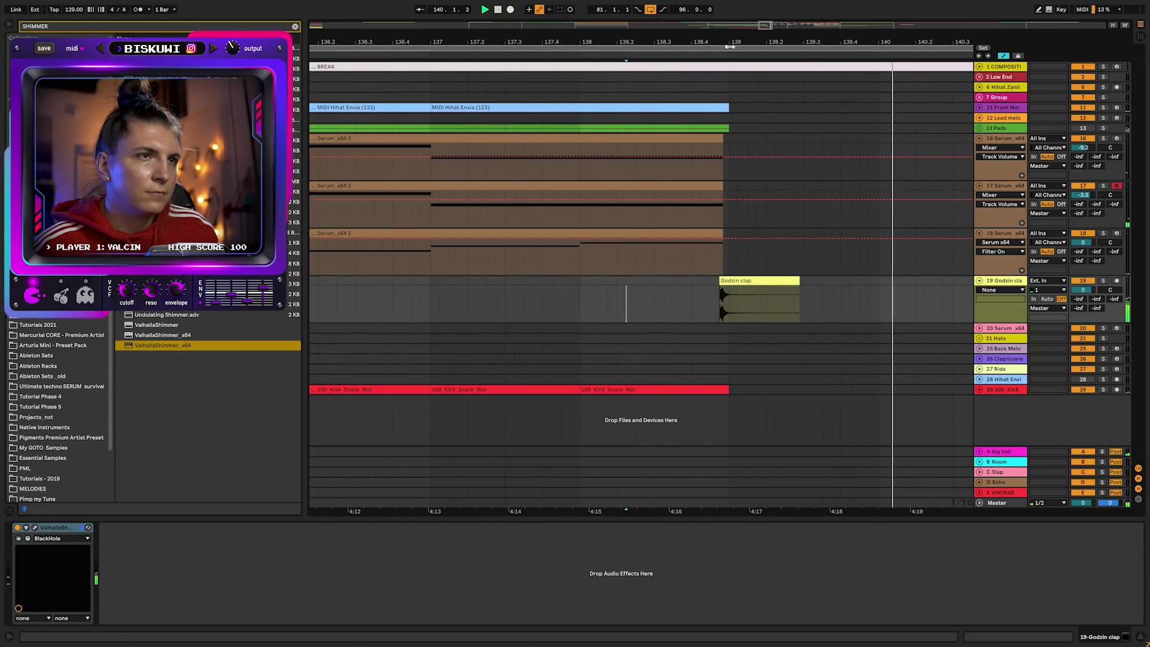
{"action": "key", "text": "space"}
{"action": "left_click_drag", "start_coordinate": [748, 289], "coordinate": [761, 289]}
{"action": "key", "text": "space"}
Search for VINTAGE and add ValhallaVintageVerb_x64 after ValhallaShimmer on track 19
{"action": "type", "text": "VINTAGE"}
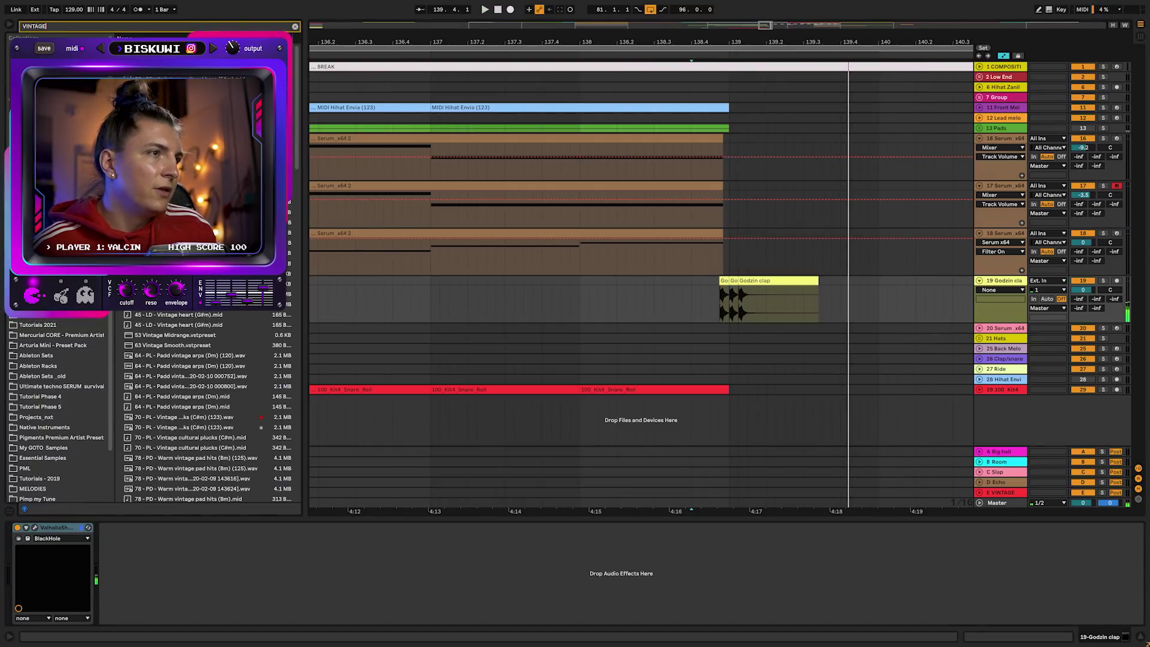
{"action": "scroll", "coordinate": [298, 157], "scroll_direction": "down", "scroll_amount": 10}
{"action": "left_click_drag", "start_coordinate": [167, 496], "coordinate": [303, 605]}
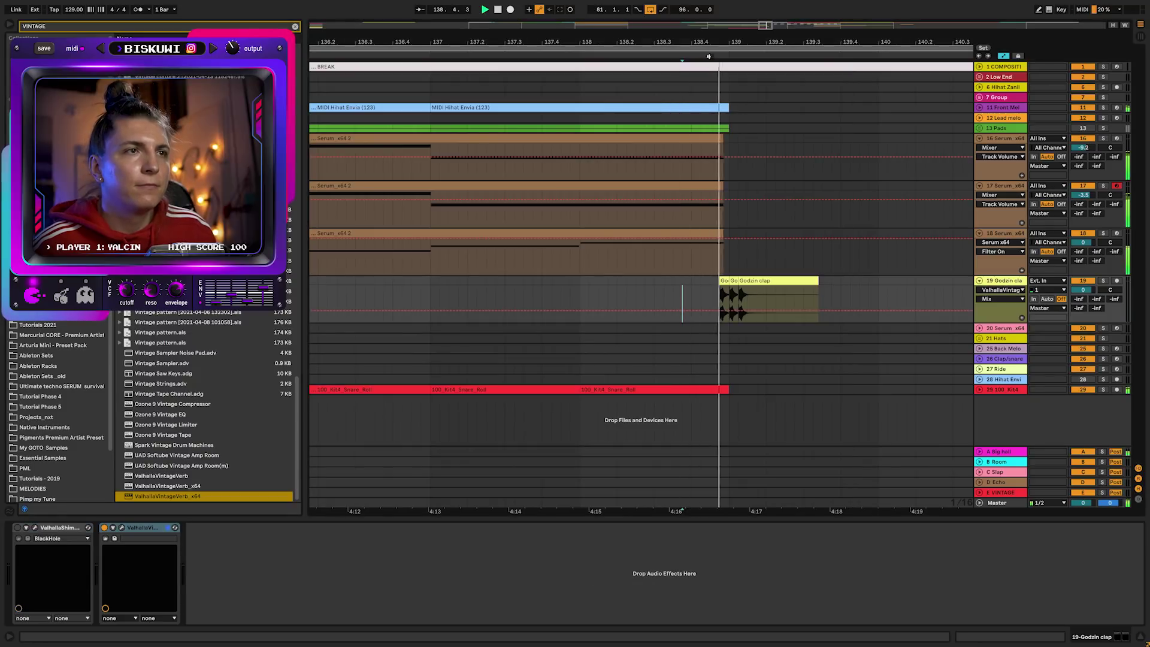
Set track 19's volume to 0.8 dB, re-enable ValhallaShimmer and adjust its wet/dry mix while checking the clap
{"action": "key", "text": "minus"}
{"action": "left_click_drag", "start_coordinate": [1082, 291], "coordinate": [1082, 290]}
{"action": "left_click", "coordinate": [17, 528]}
{"action": "left_click", "coordinate": [35, 528]}
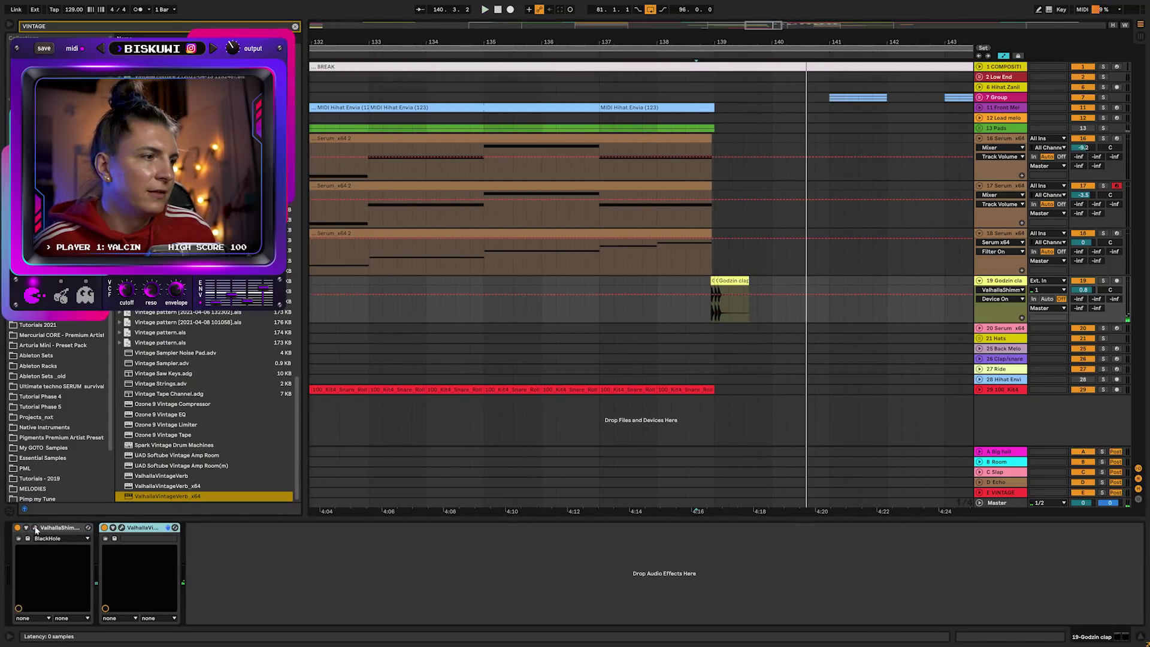
{"action": "left_click", "coordinate": [706, 165]}
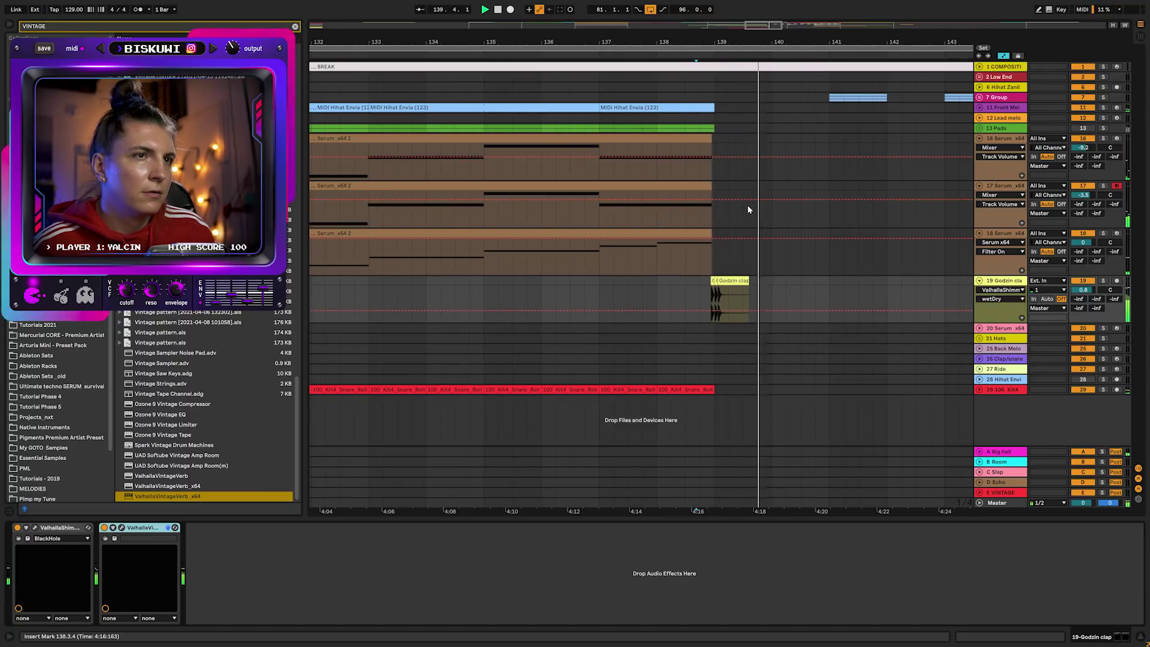
Copy a short piece of the snare roll to bar 144, just before the Drop
{"action": "key", "text": "minus"}
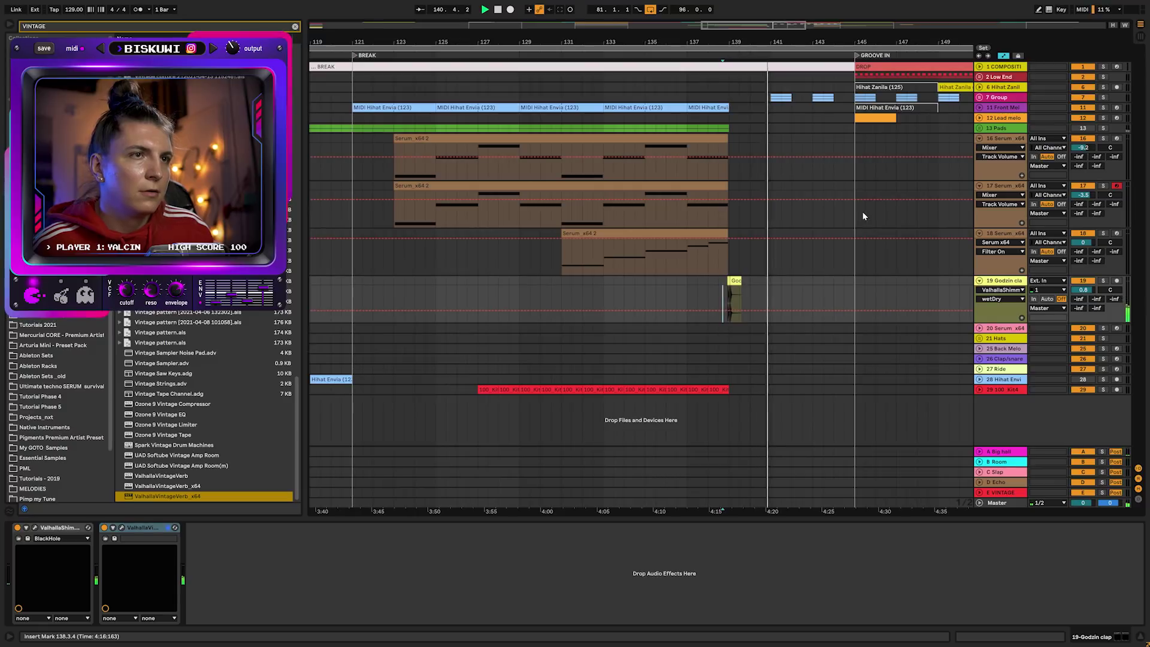
{"action": "left_click", "coordinate": [825, 389]}
{"action": "key", "text": "ctrl+v"}
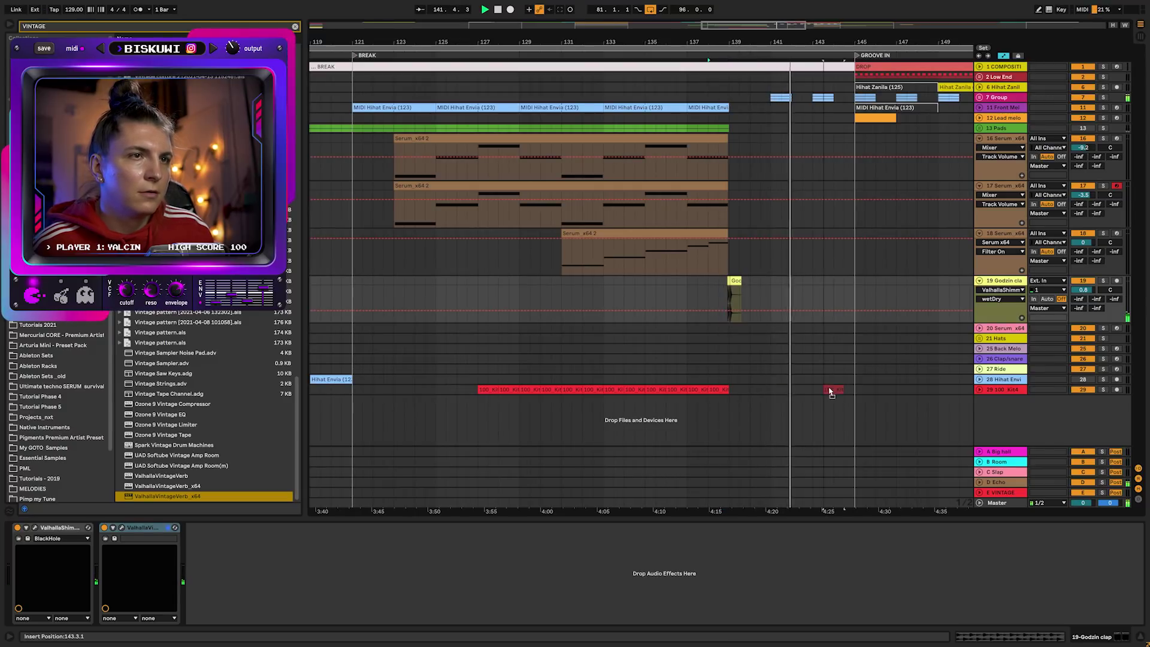
{"action": "left_click", "coordinate": [838, 389]}
{"action": "key", "text": "space"}
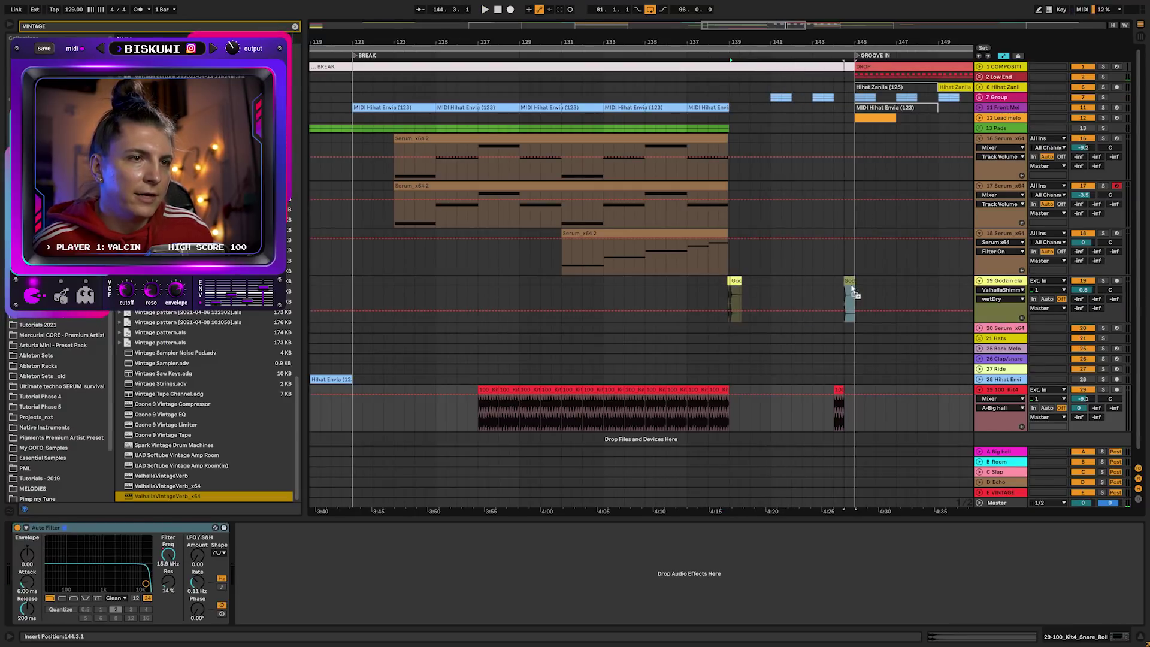
Copy the Godzin clap in front of the Drop and position it at 144.2.4
{"action": "left_click", "coordinate": [853, 290]}
{"action": "left_click_drag", "start_coordinate": [869, 38], "coordinate": [817, 167]}
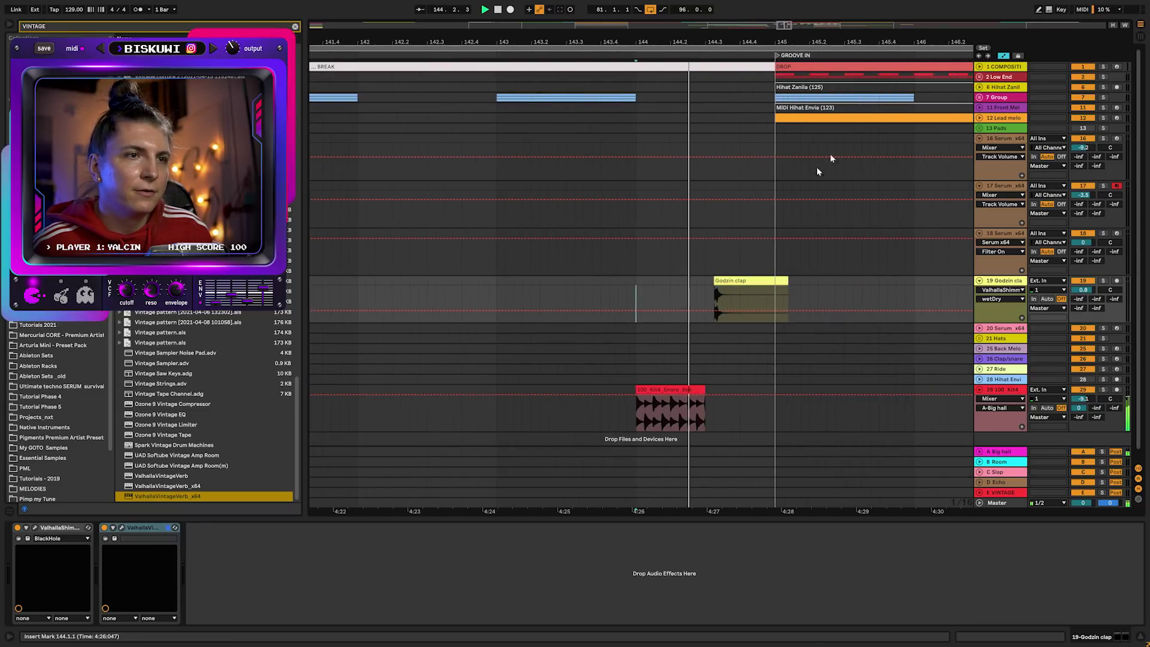
{"action": "left_click", "coordinate": [728, 286]}
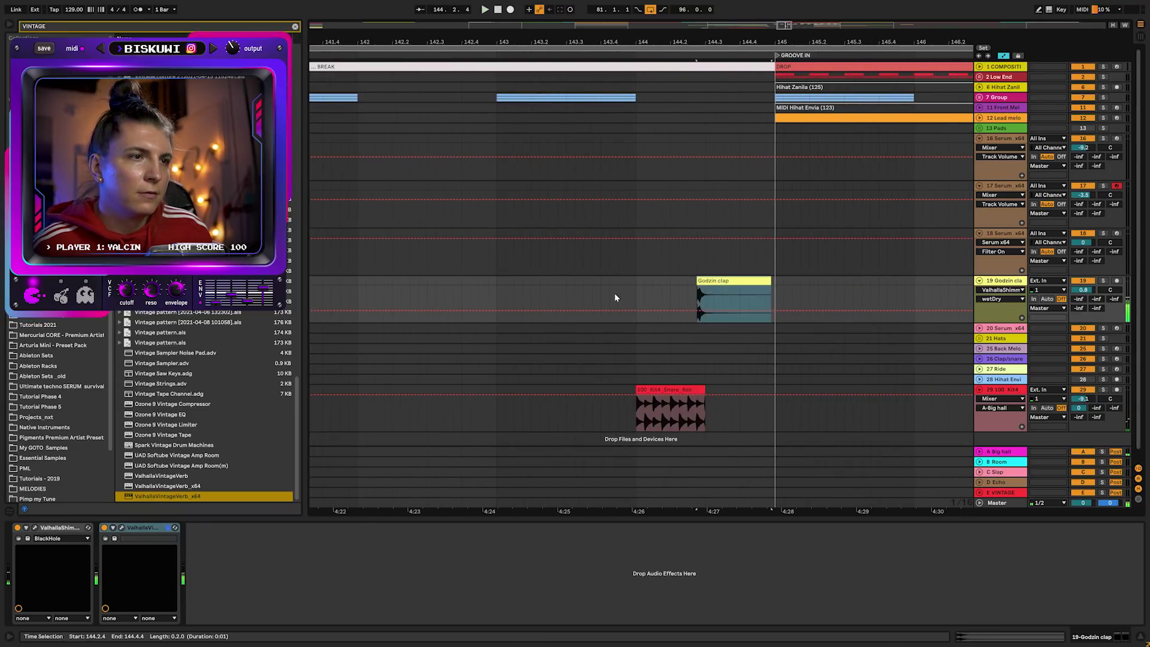
Play the transition into the Drop, check the timing of the snare and clap fill, and fold all tracks
{"action": "left_click_drag", "start_coordinate": [674, 47], "coordinate": [674, 41]}
{"action": "key", "text": "space"}
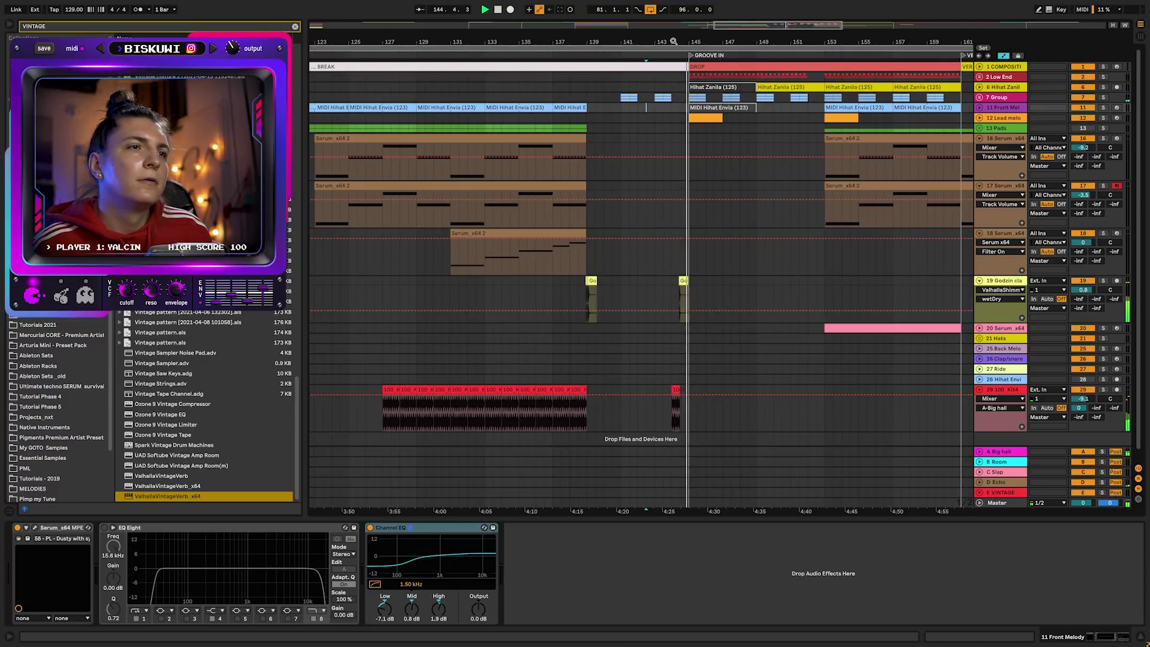
{"action": "left_click_drag", "start_coordinate": [677, 41], "coordinate": [677, 239]}
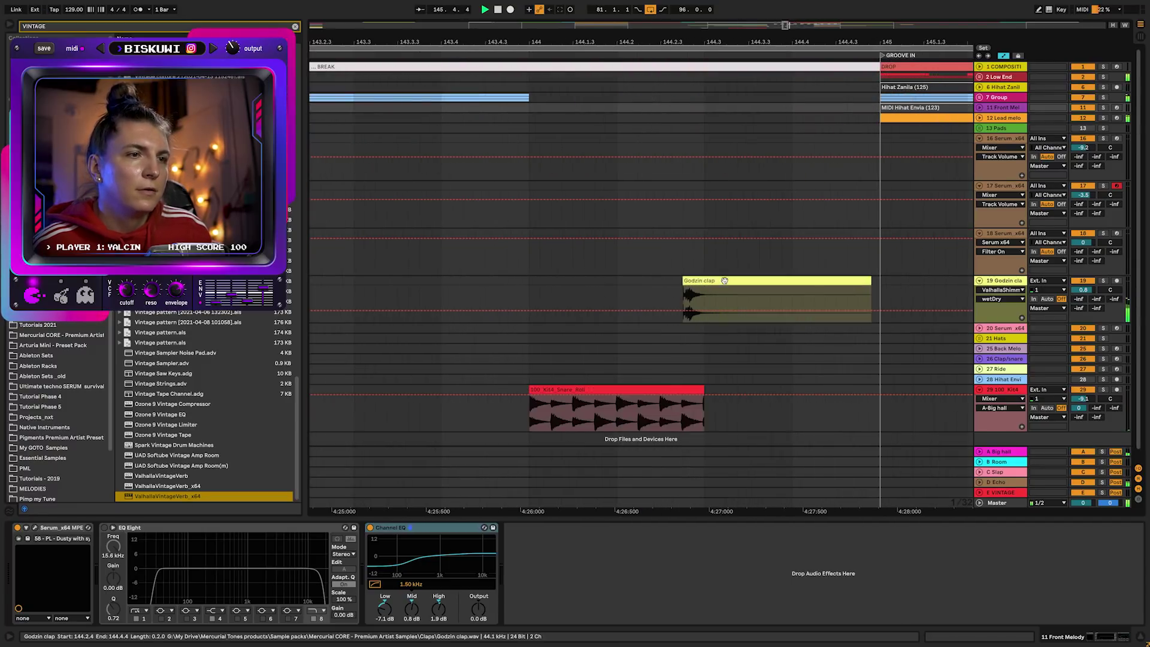
{"action": "left_click", "coordinate": [611, 395]}
{"action": "left_click", "coordinate": [518, 379]}
{"action": "key", "text": "space"}
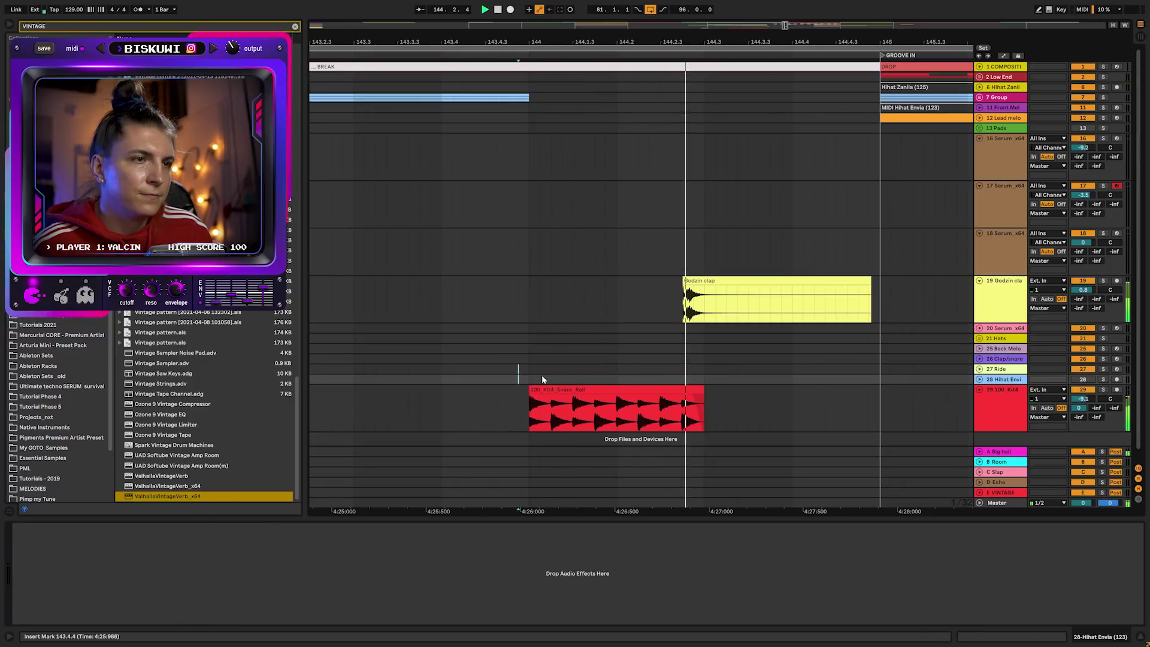
{"action": "left_click_drag", "start_coordinate": [647, 48], "coordinate": [790, 37]}
{"action": "left_click", "coordinate": [979, 140], "text": "alt"}
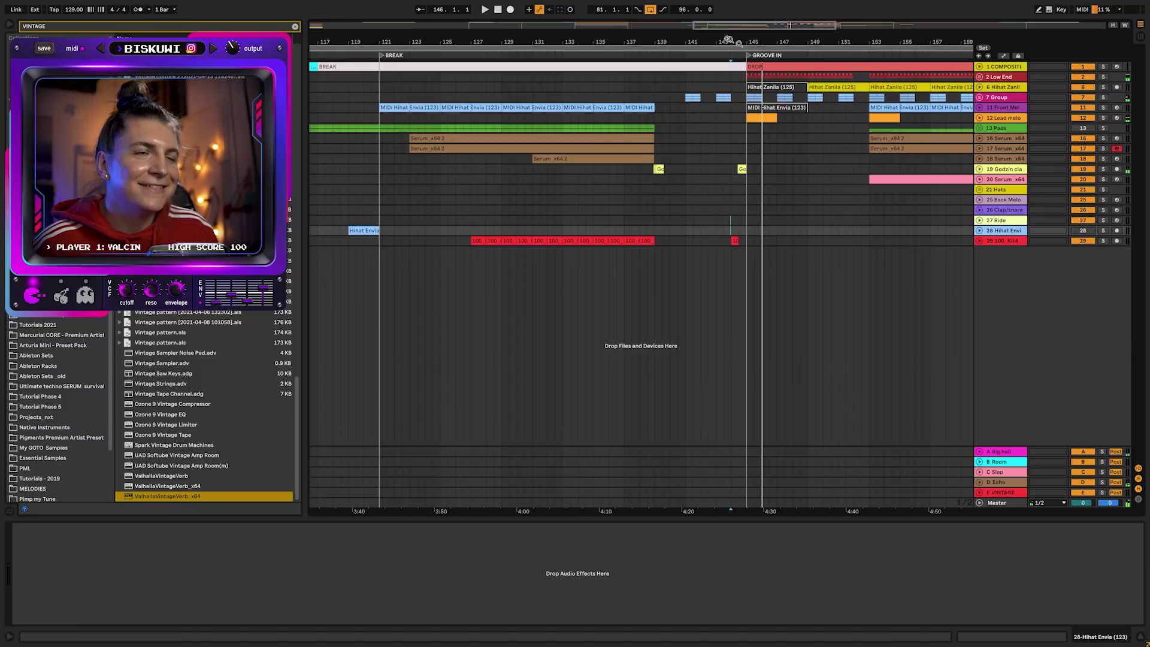
Insert a new return track F below the VINTAGE return and search the browser for SHIMMER
{"action": "left_click", "coordinate": [1005, 492]}
{"action": "key", "text": "ctrl+alt+t"}
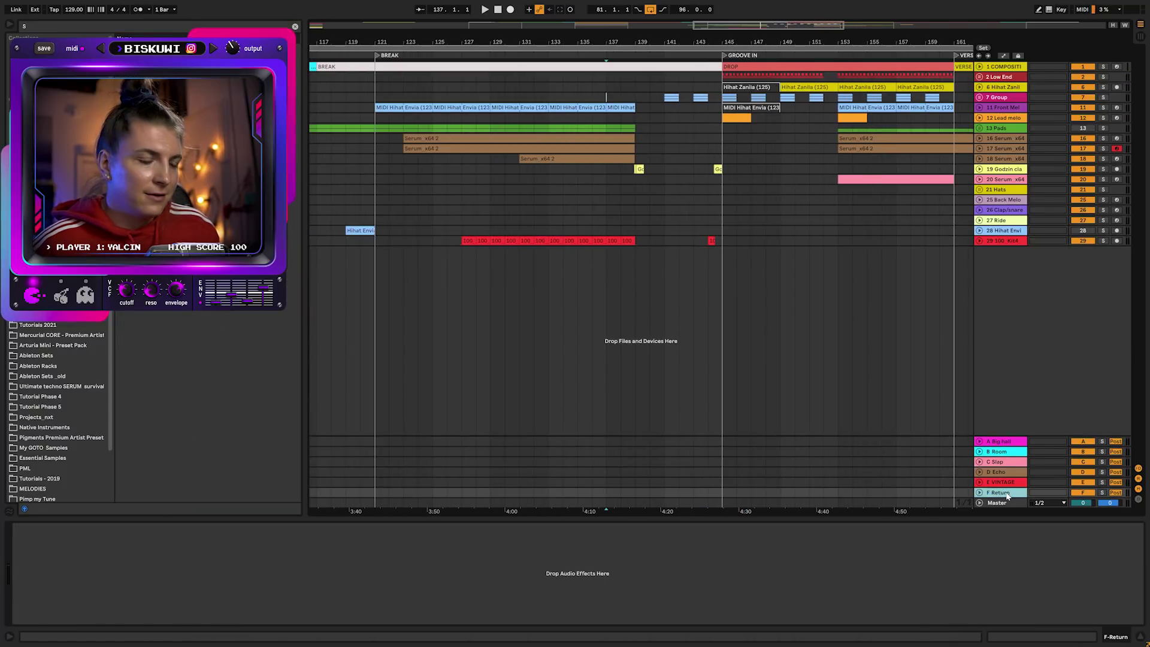
{"action": "left_click", "coordinate": [1004, 129]}
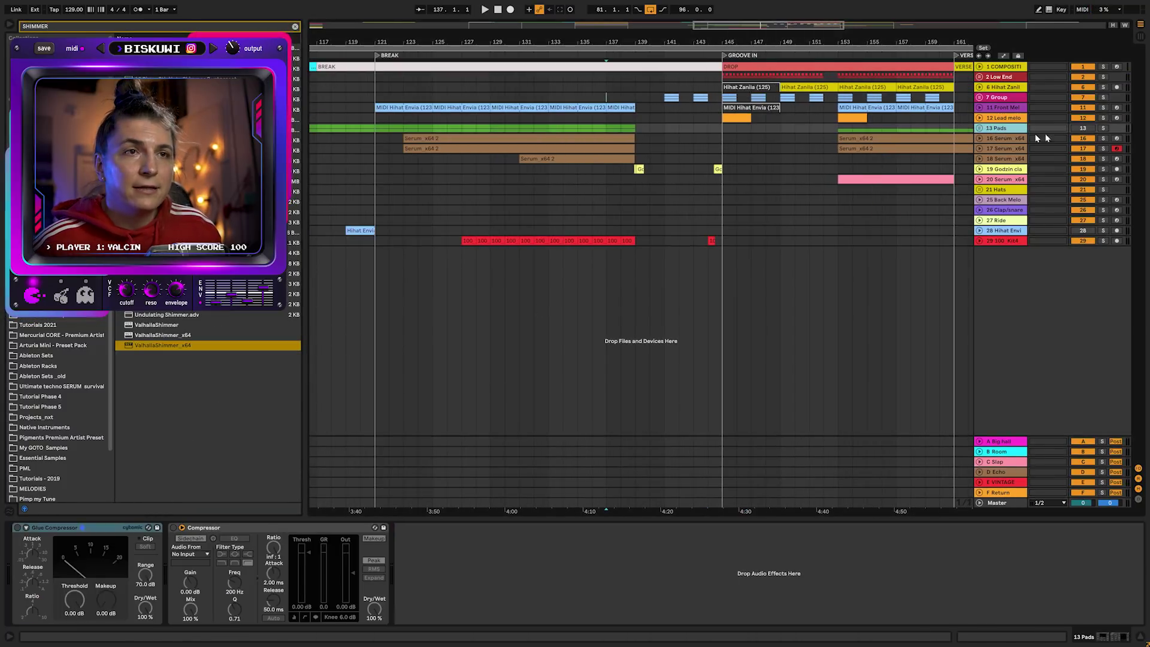
{"action": "left_click", "coordinate": [979, 128]}
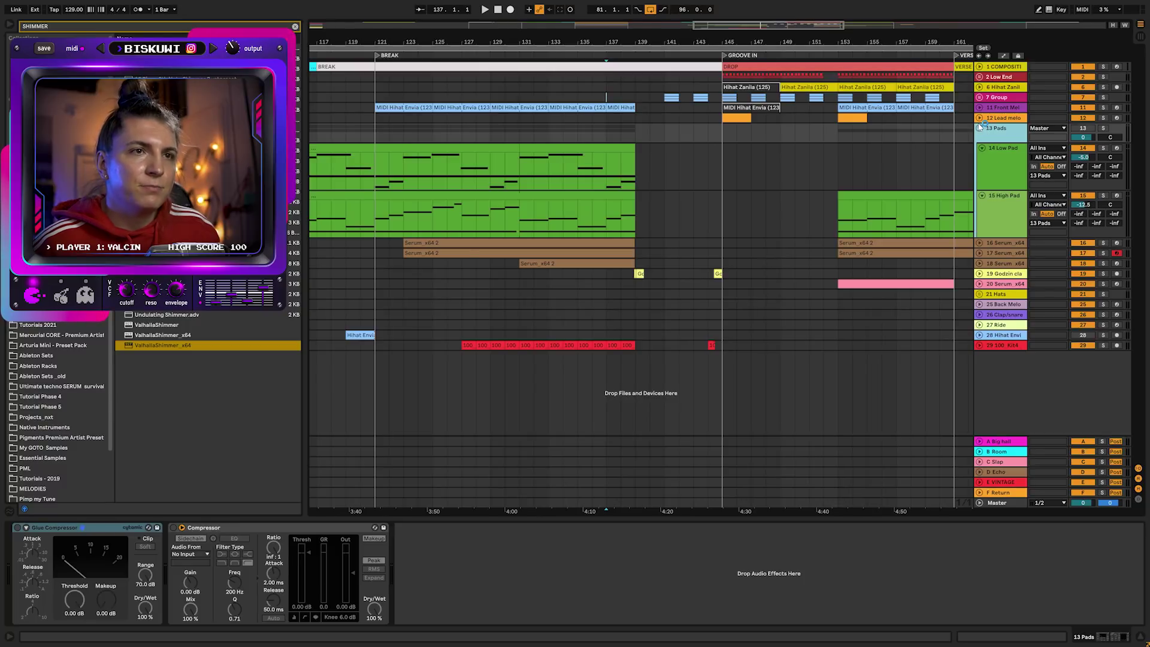
{"action": "left_click", "coordinate": [979, 128]}
Load ValhallaShimmer_x64 on return F and automate snare roll track 29's send to it, rising from bar 137 to 0.0 dB at bar 139
{"action": "left_click", "coordinate": [1054, 241]}
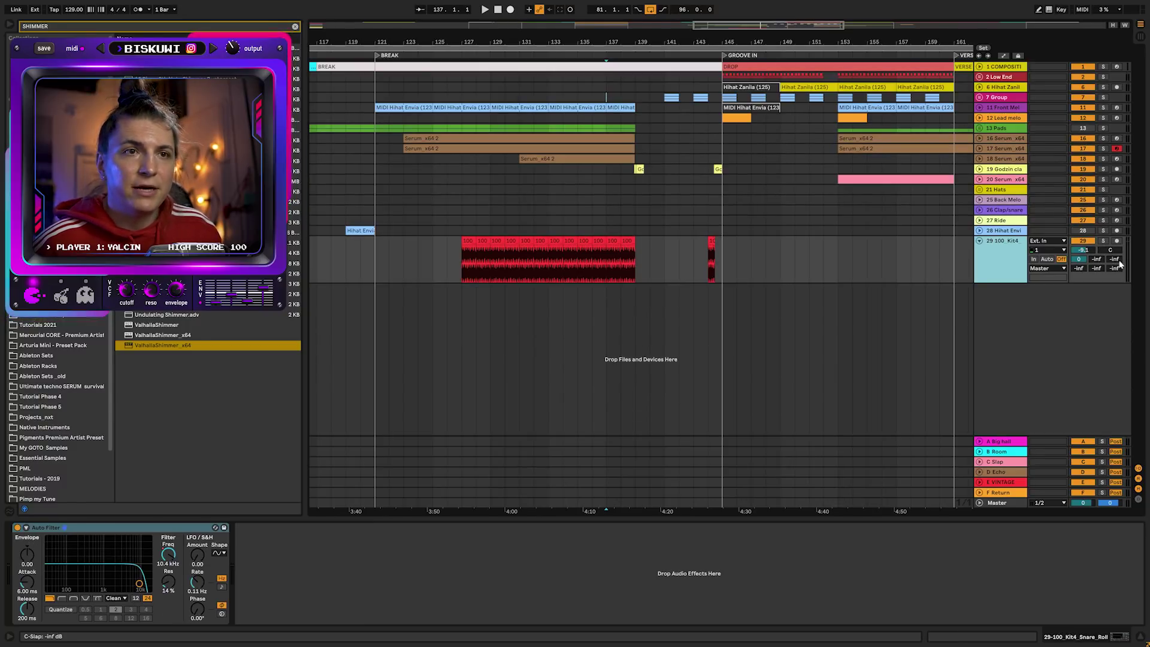
{"action": "left_click", "coordinate": [1107, 271]}
{"action": "key", "text": "a"}
{"action": "key", "text": "space"}
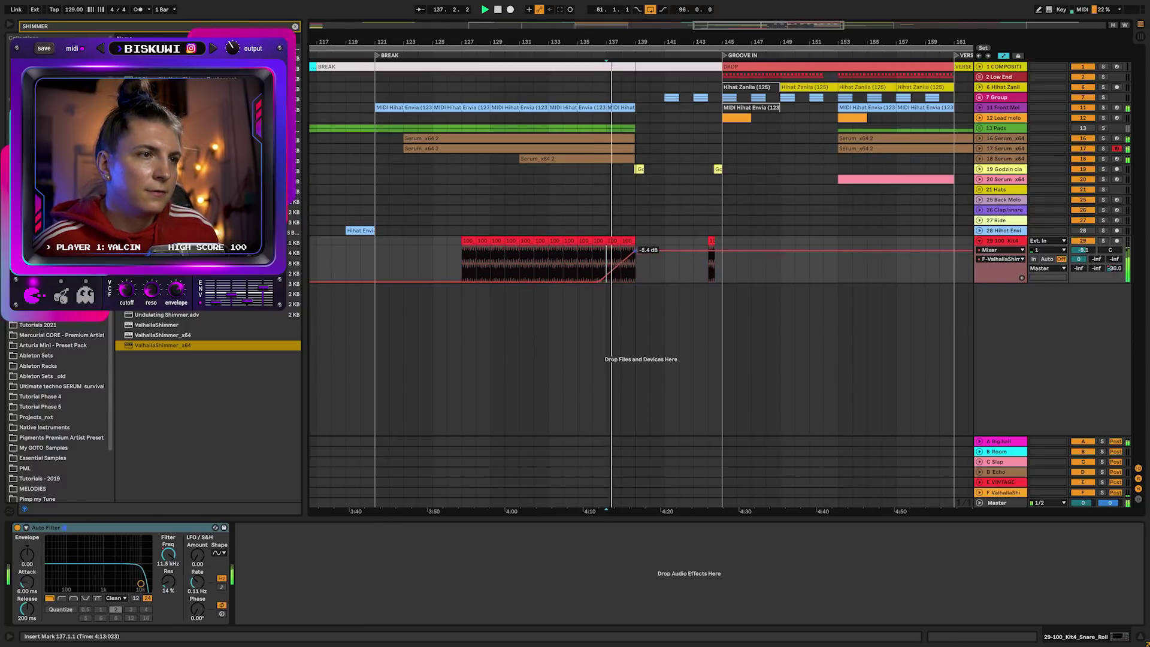
{"action": "left_click_drag", "start_coordinate": [637, 252], "coordinate": [652, 252]}
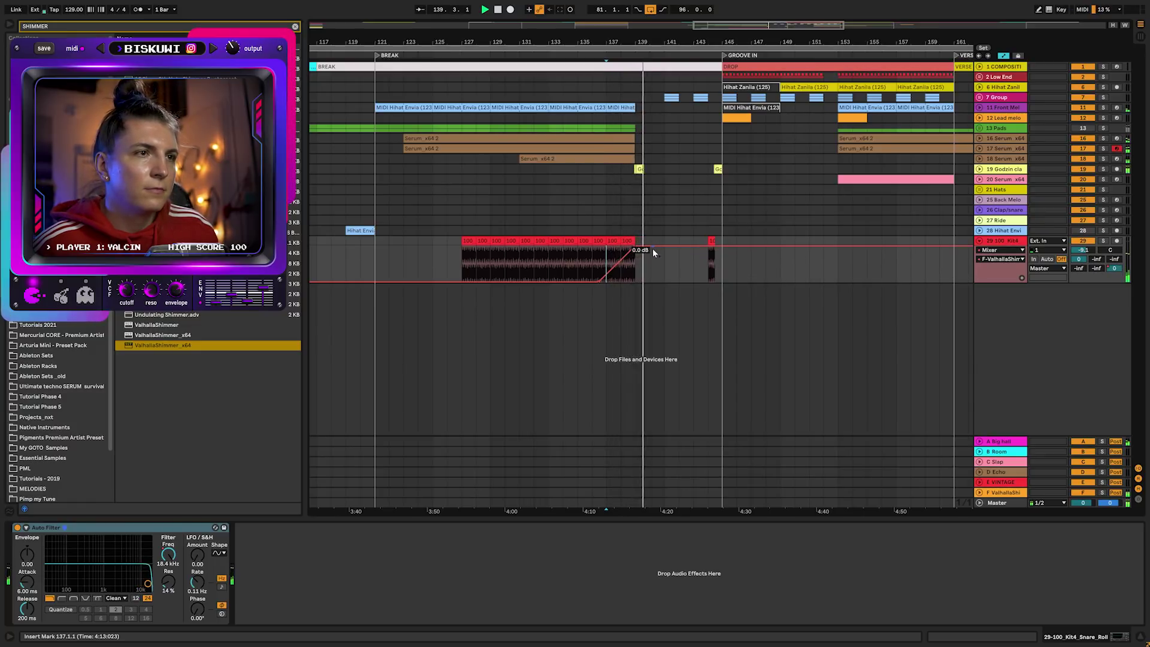
Lower the snare roll's ValhallaShimmer send to about -10 dB from bar 139 onward and audition from bar 135
{"action": "left_click_drag", "start_coordinate": [636, 251], "coordinate": [635, 256]}
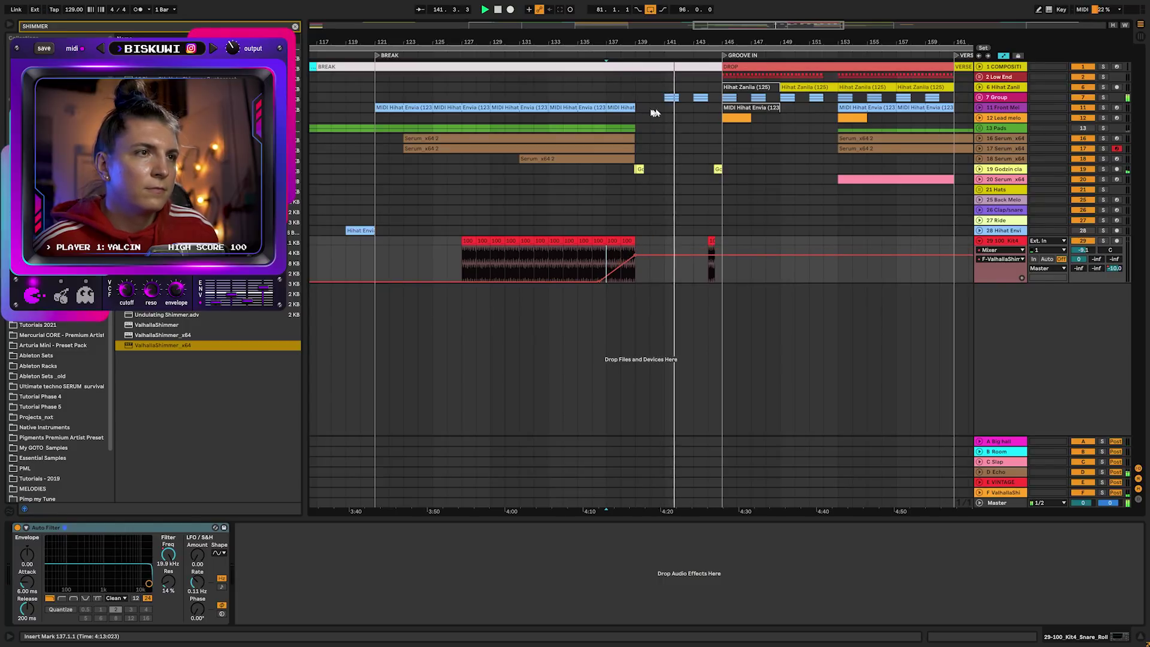
{"action": "left_click", "coordinate": [578, 99]}
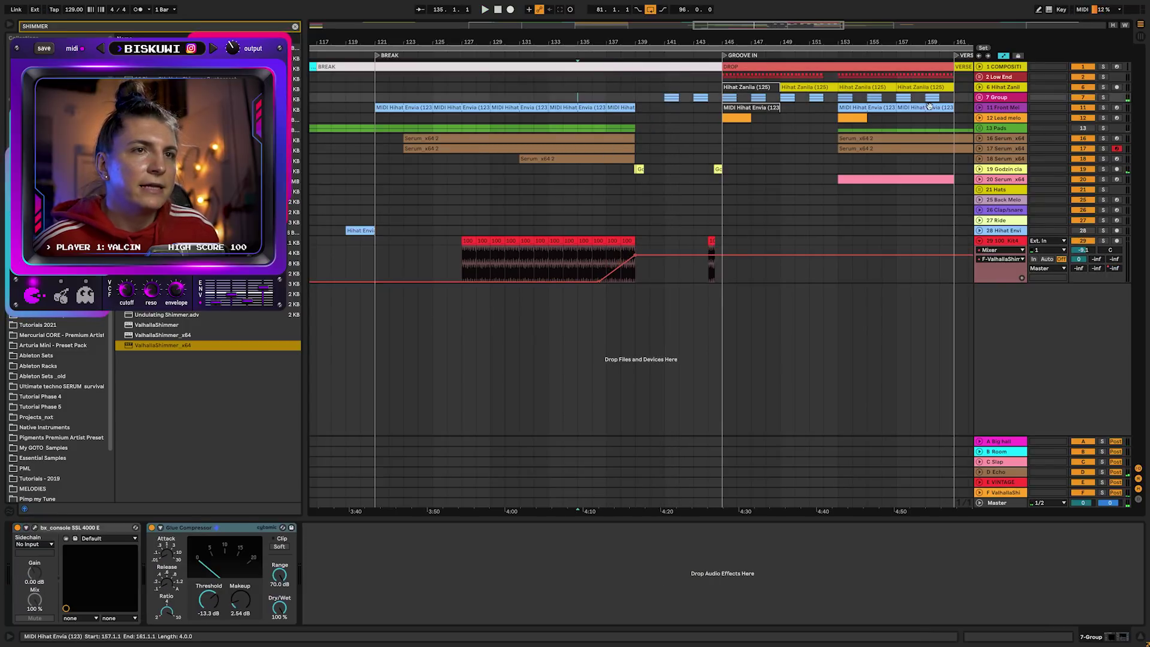
Solo the Front Melody track with its lane unfolded and add a Utility device at the end of its chain
{"action": "left_click", "coordinate": [979, 108]}
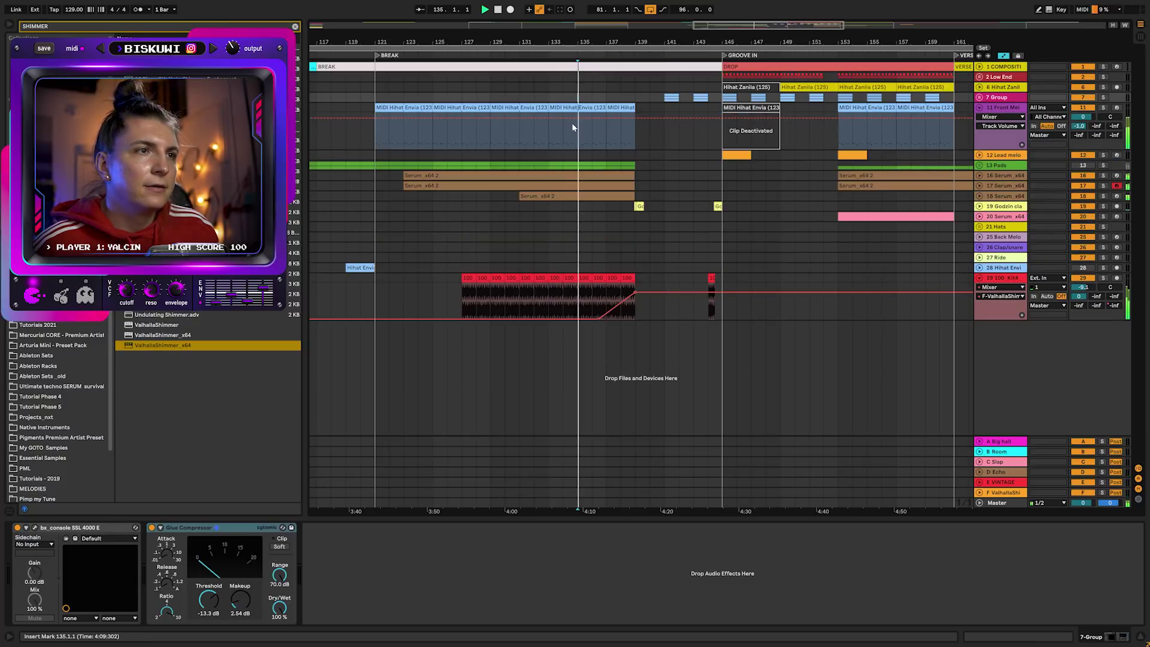
{"action": "left_click", "coordinate": [1102, 108]}
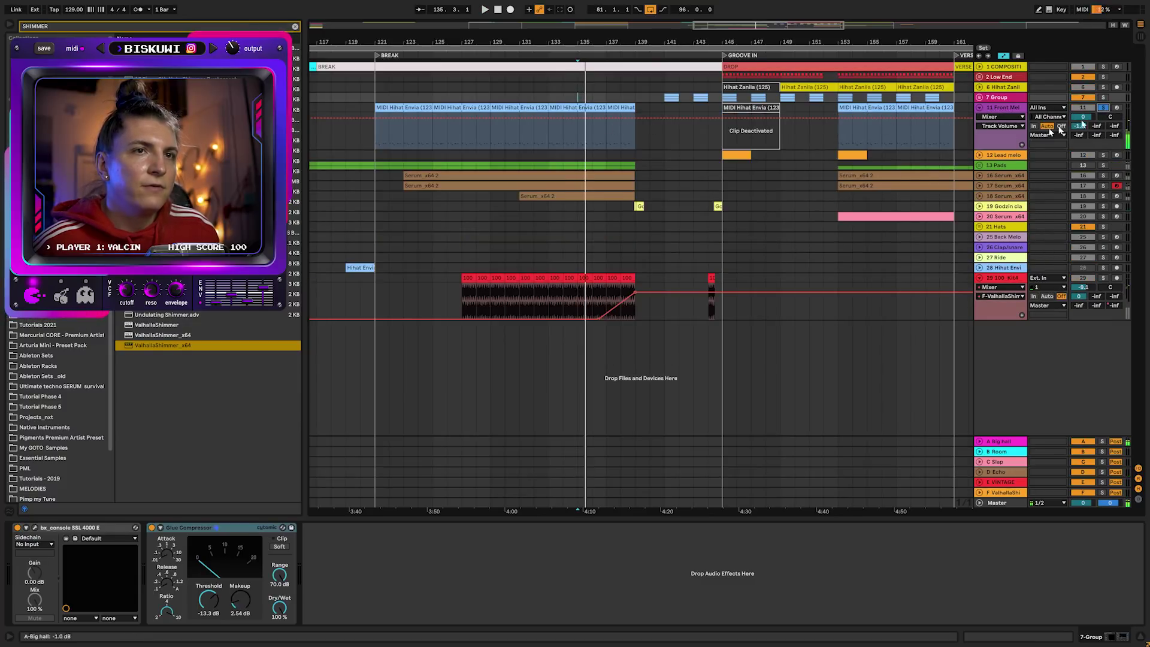
{"action": "left_click", "coordinate": [994, 113]}
{"action": "type", "text": "UTIL"}
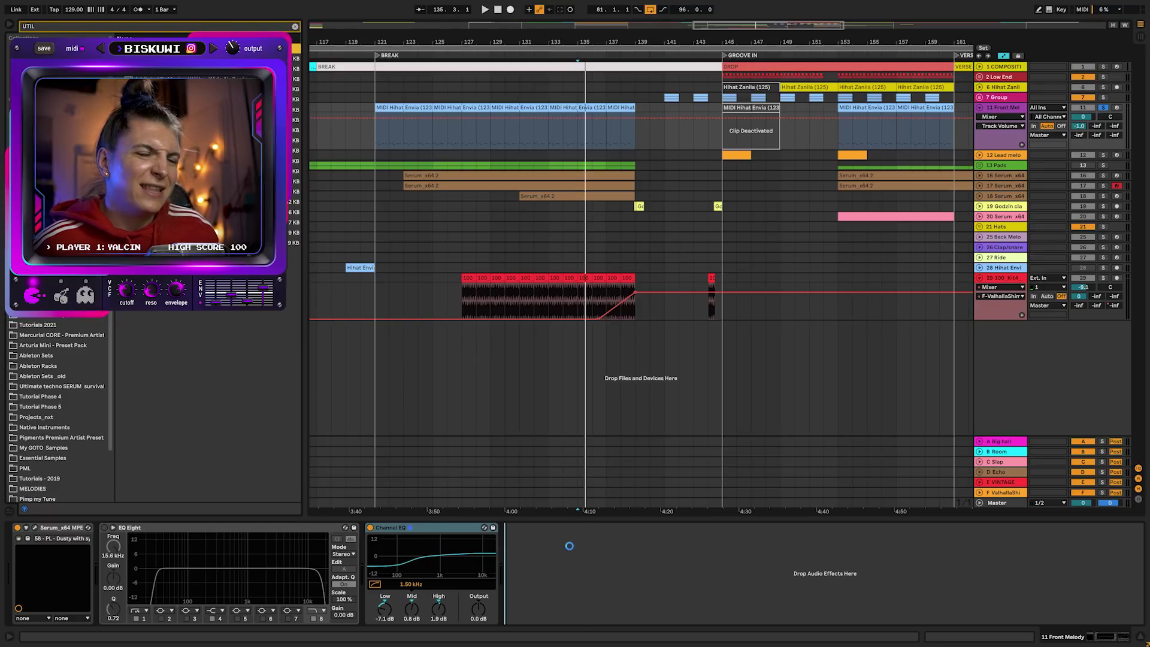
{"action": "left_click_drag", "start_coordinate": [569, 545], "coordinate": [562, 573]}
Automate the Front Melody's Utility gain to rise from bar 135 to 8.36 dB at bar 139
{"action": "left_click_drag", "start_coordinate": [585, 121], "coordinate": [634, 130]}
{"action": "key", "text": "space"}
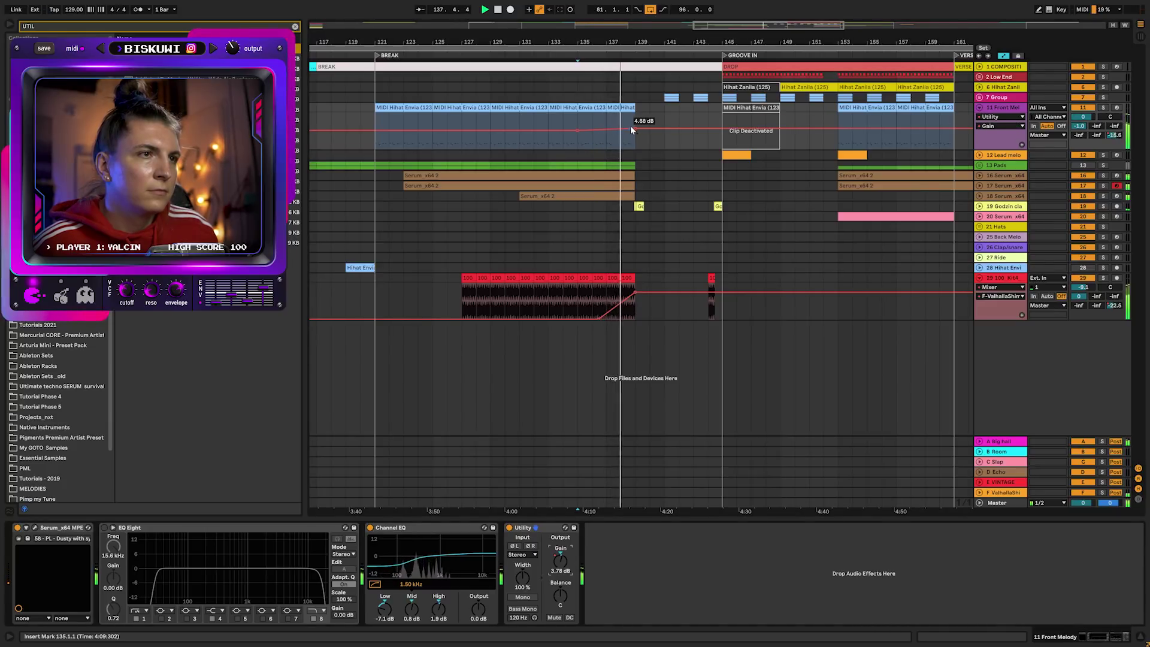
{"action": "left_click_drag", "start_coordinate": [634, 128], "coordinate": [635, 129]}
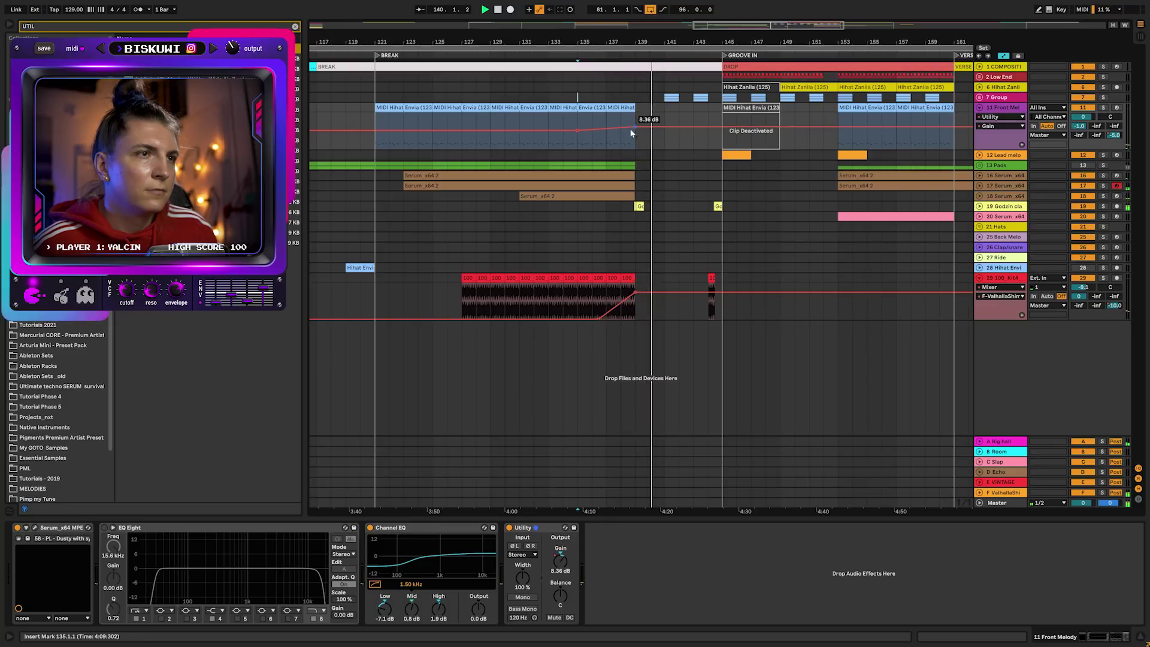
Search the browser for AUTO and load Auto Filter after Serum on track 20
{"action": "key", "text": "minus"}
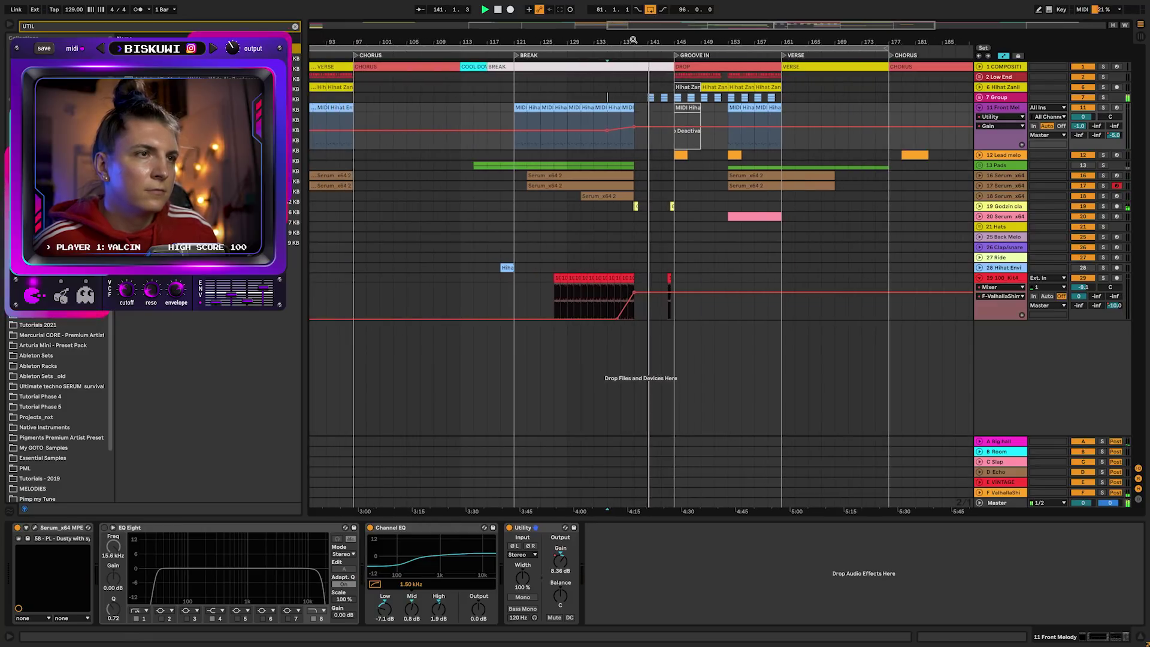
{"action": "left_click_drag", "start_coordinate": [629, 39], "coordinate": [629, 57]}
{"action": "left_click", "coordinate": [491, 149]}
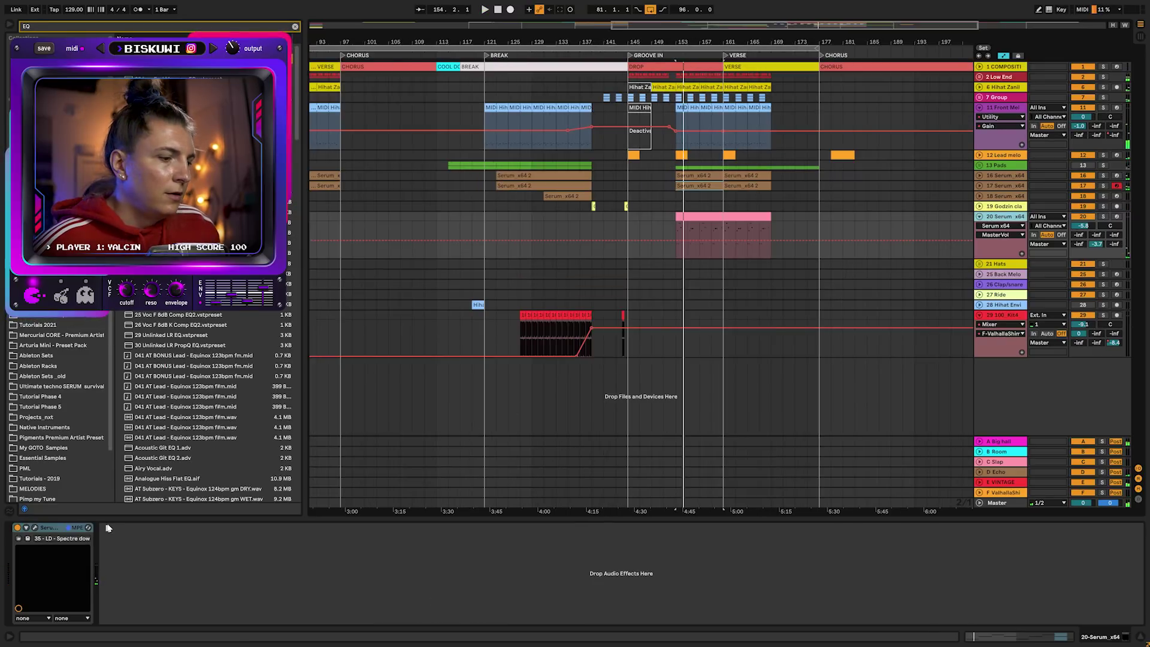
{"action": "key", "text": "ctrl+f"}
{"action": "type", "text": "AUTO"}
{"action": "key", "text": "Return"}
{"action": "key", "text": "space"}
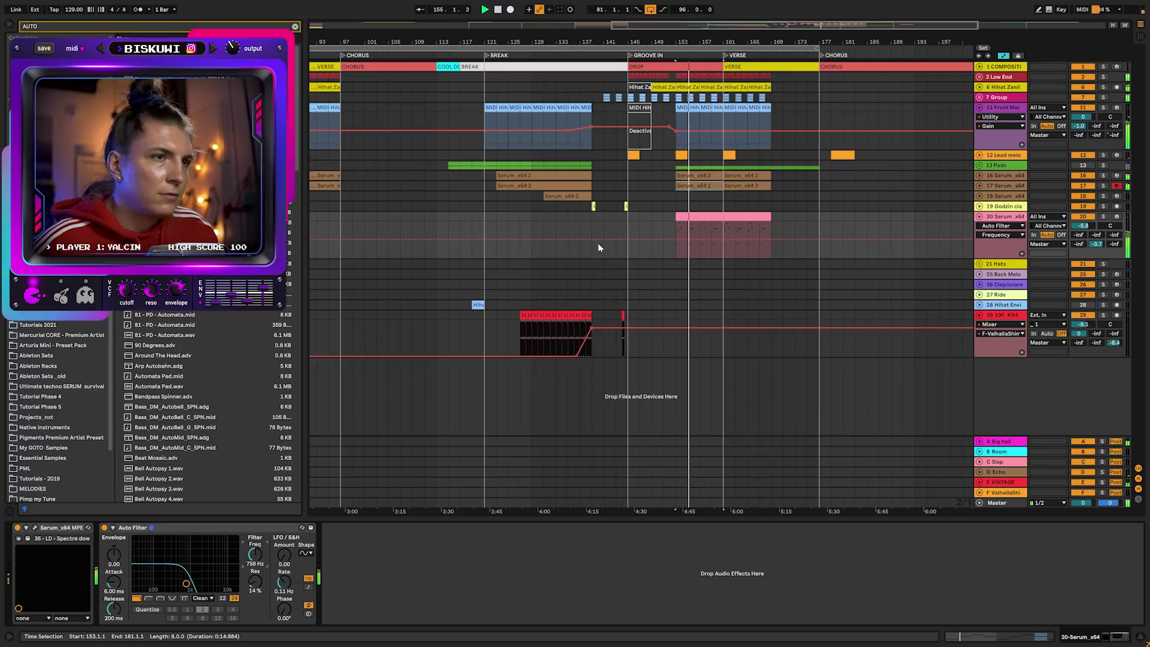
Automate track 20's Auto Filter frequency to rise from bar 153 to 9.98 kHz early in the Verse
{"action": "left_click_drag", "start_coordinate": [725, 234], "coordinate": [725, 229]}
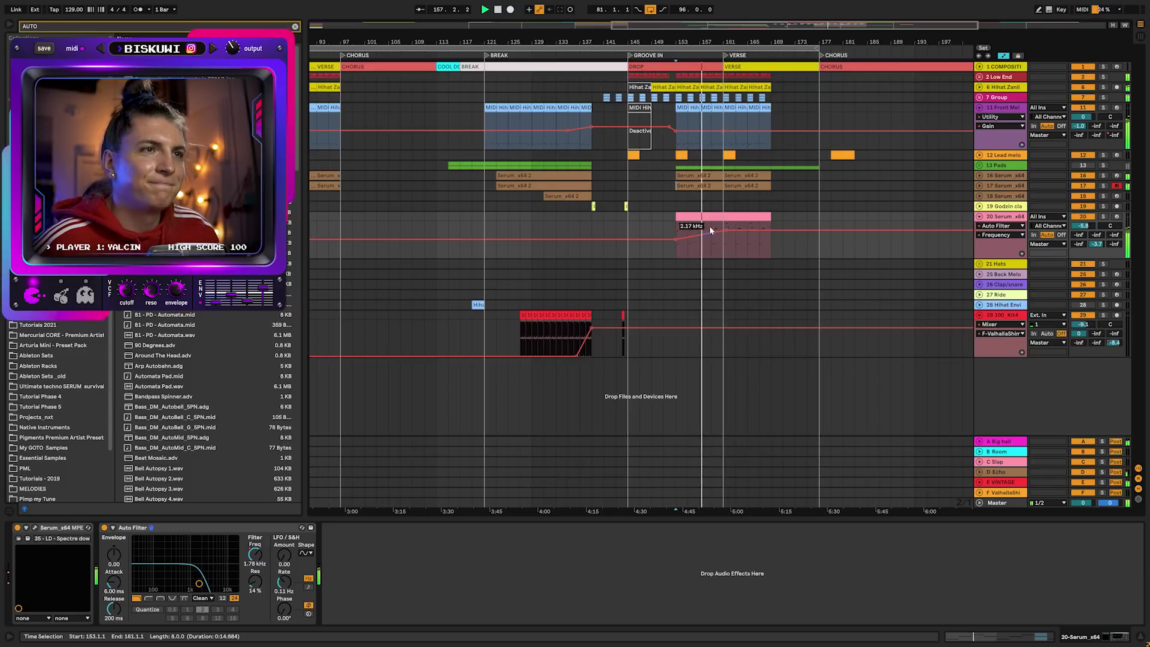
{"action": "left_click", "coordinate": [611, 222]}
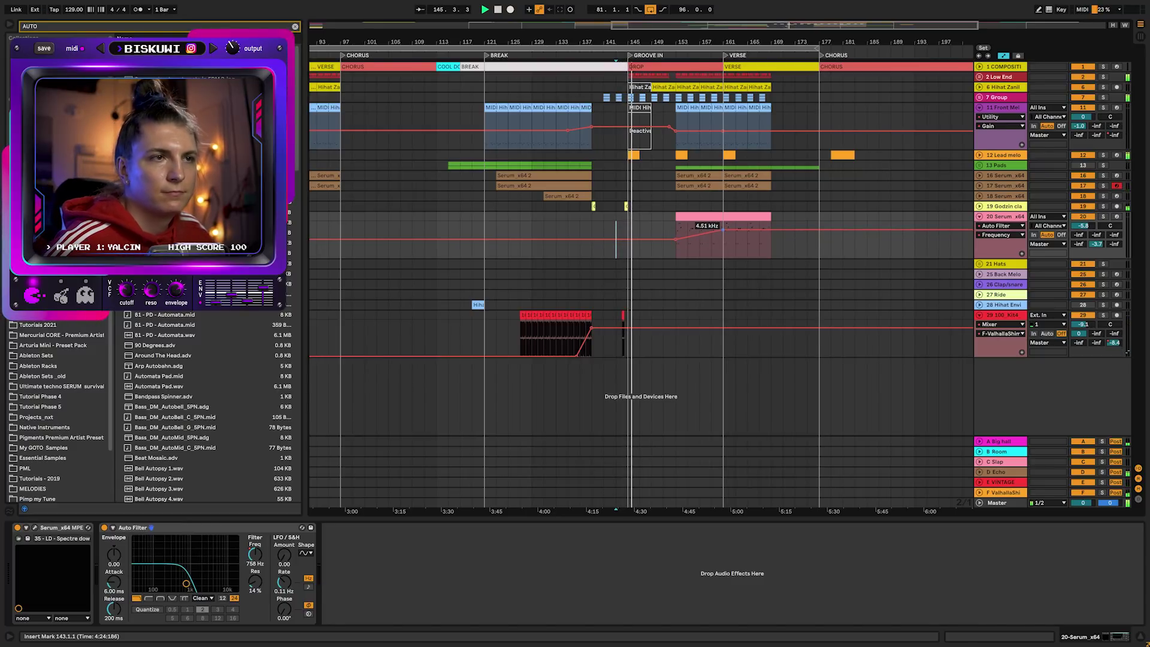
{"action": "left_click_drag", "start_coordinate": [722, 229], "coordinate": [734, 225]}
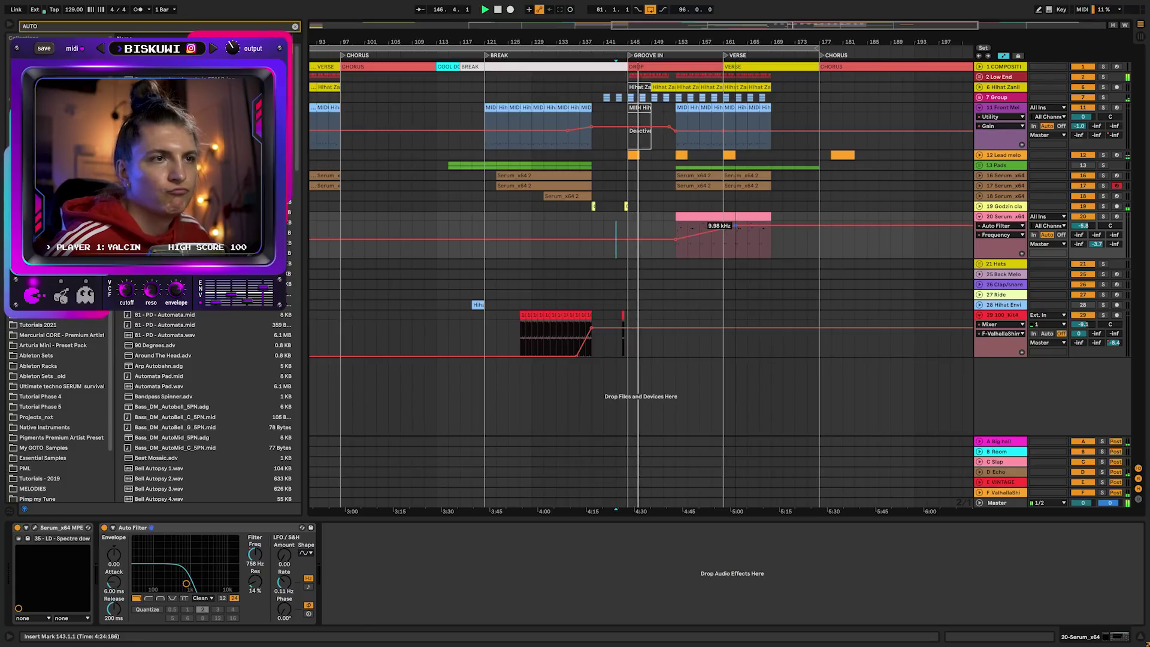
{"action": "left_click", "coordinate": [708, 219]}
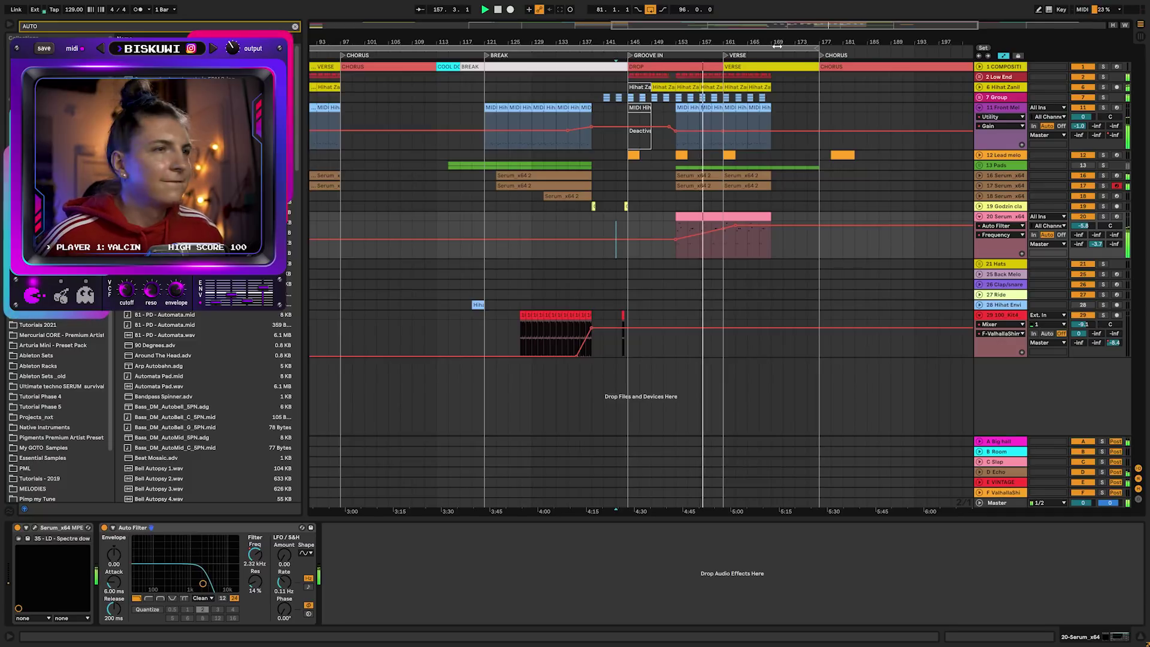
Duplicate the Verse parts from bars 161 to 169, Low End through track 20, into bars 169 to 177
{"action": "left_click_drag", "start_coordinate": [777, 46], "coordinate": [776, 81]}
{"action": "left_click", "coordinate": [769, 78]}
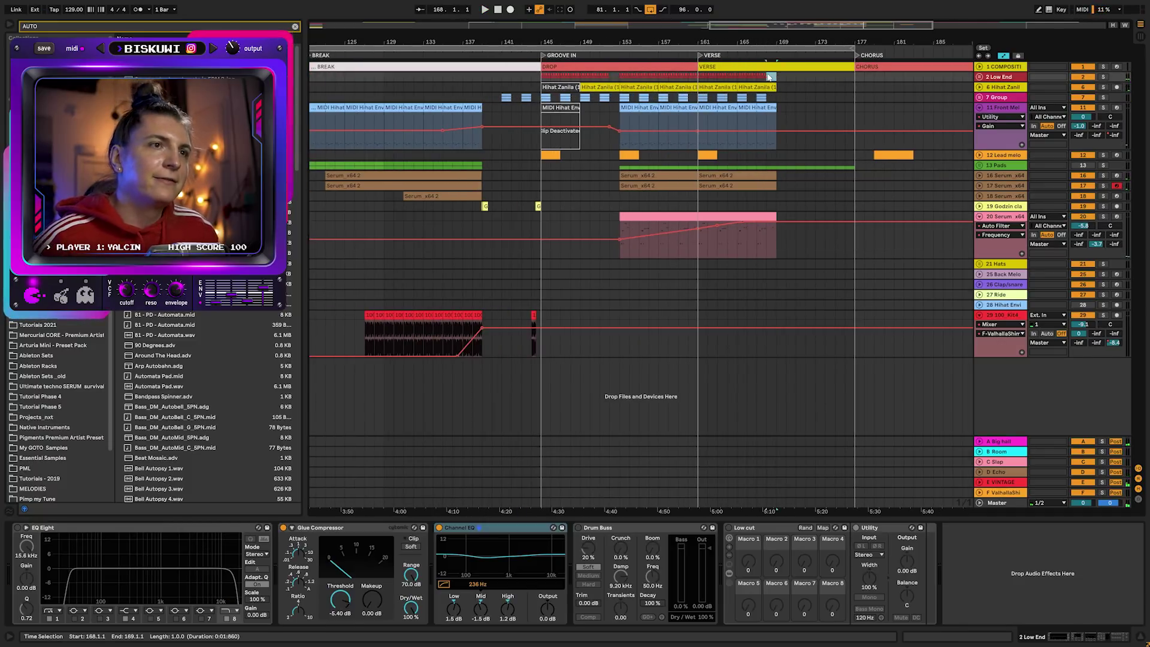
{"action": "left_click_drag", "start_coordinate": [701, 81], "coordinate": [774, 216]}
{"action": "key", "text": "ctrl+d"}
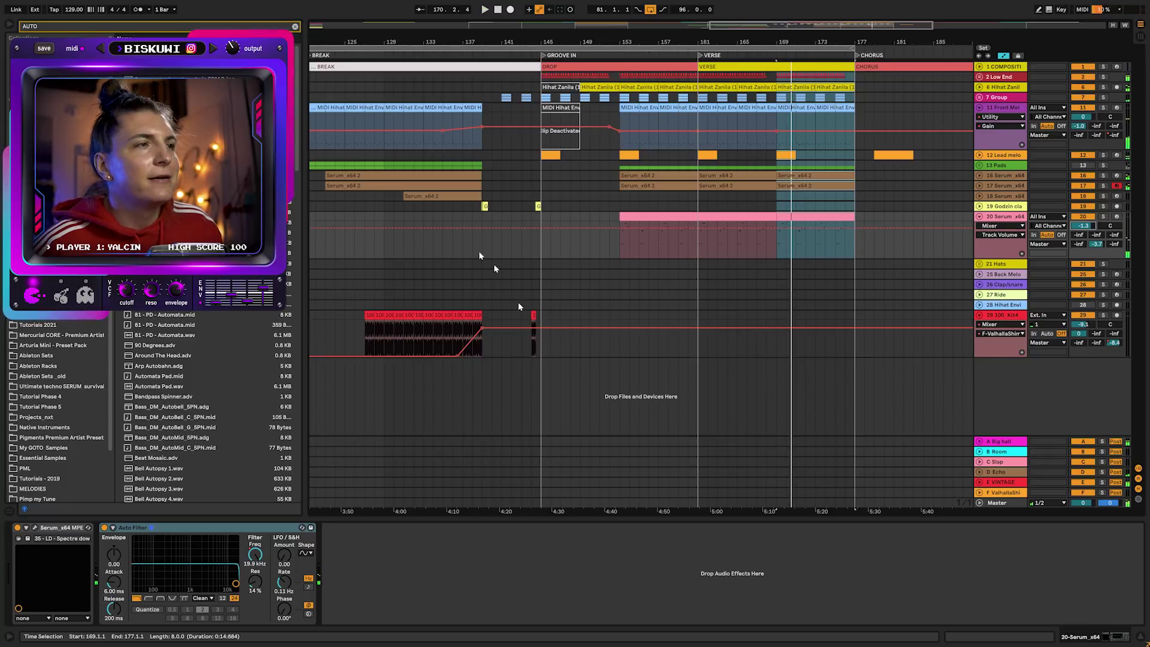
Insert an audio track below track 20 and fill bars 169 to 177 with Ride.wav from the Mercurial CORE Berlin construction folder
{"action": "left_click", "coordinate": [294, 27]}
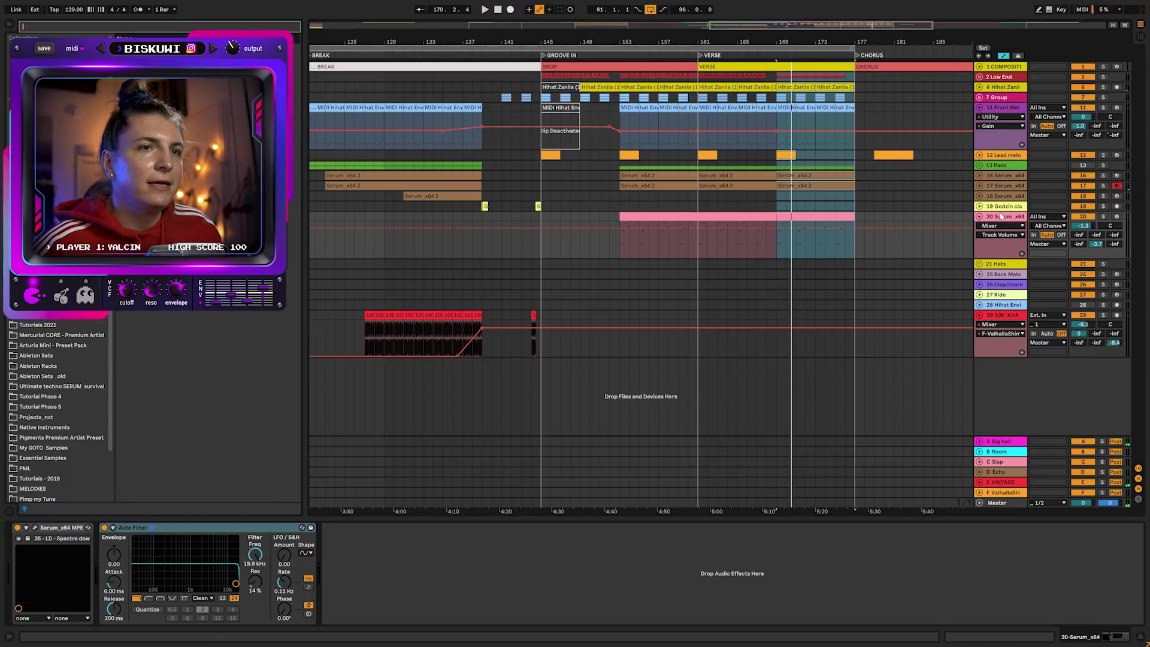
{"action": "key", "text": "ctrl+t"}
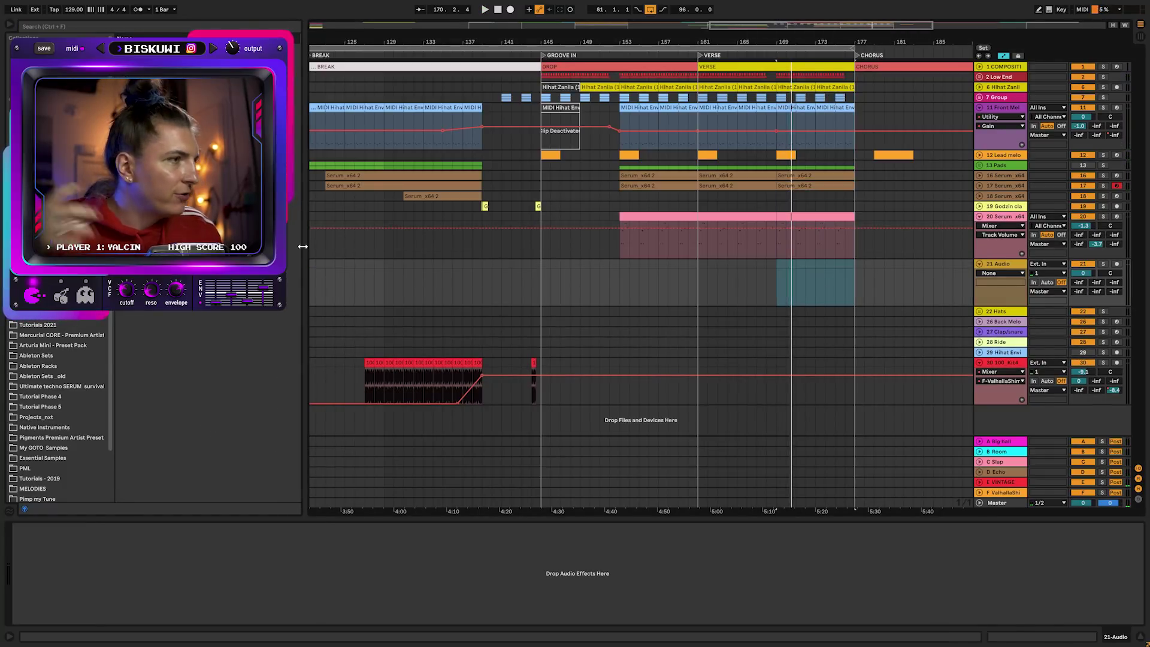
{"action": "scroll", "coordinate": [57, 413], "scroll_direction": "down", "scroll_amount": 1}
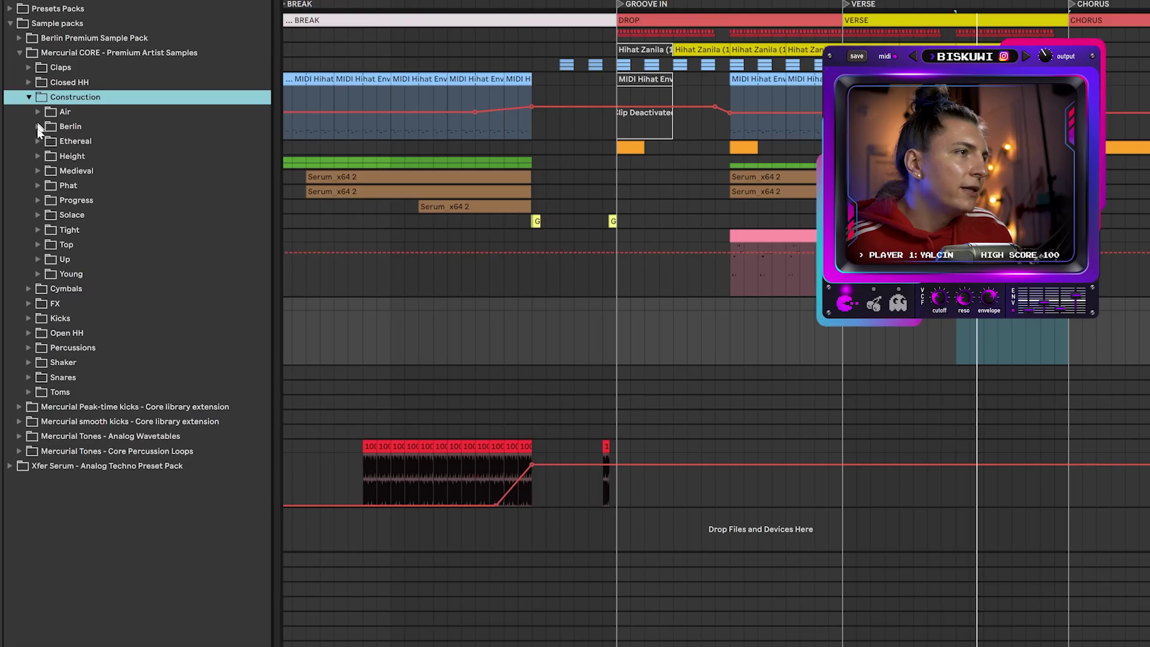
{"action": "left_click", "coordinate": [37, 126]}
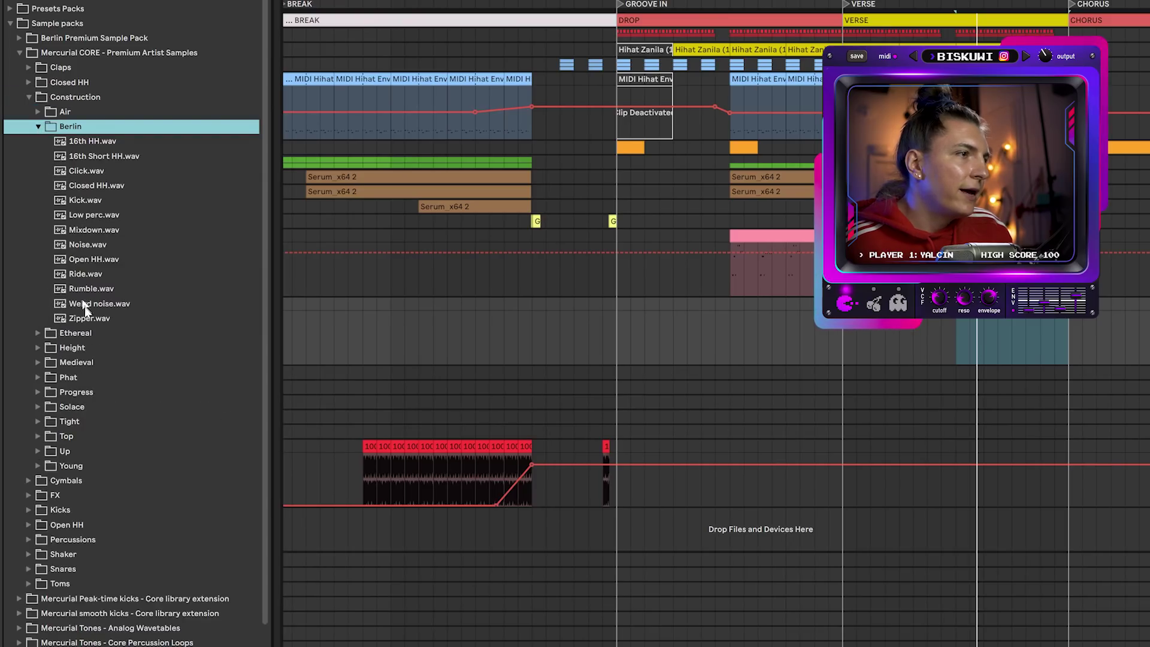
{"action": "left_click", "coordinate": [85, 276]}
{"action": "mouse_move", "coordinate": [86, 281]}
{"action": "left_mouse_down"}
{"action": "mouse_move", "coordinate": [937, 341]}
{"action": "mouse_move", "coordinate": [1063, 307]}
{"action": "left_mouse_up"}
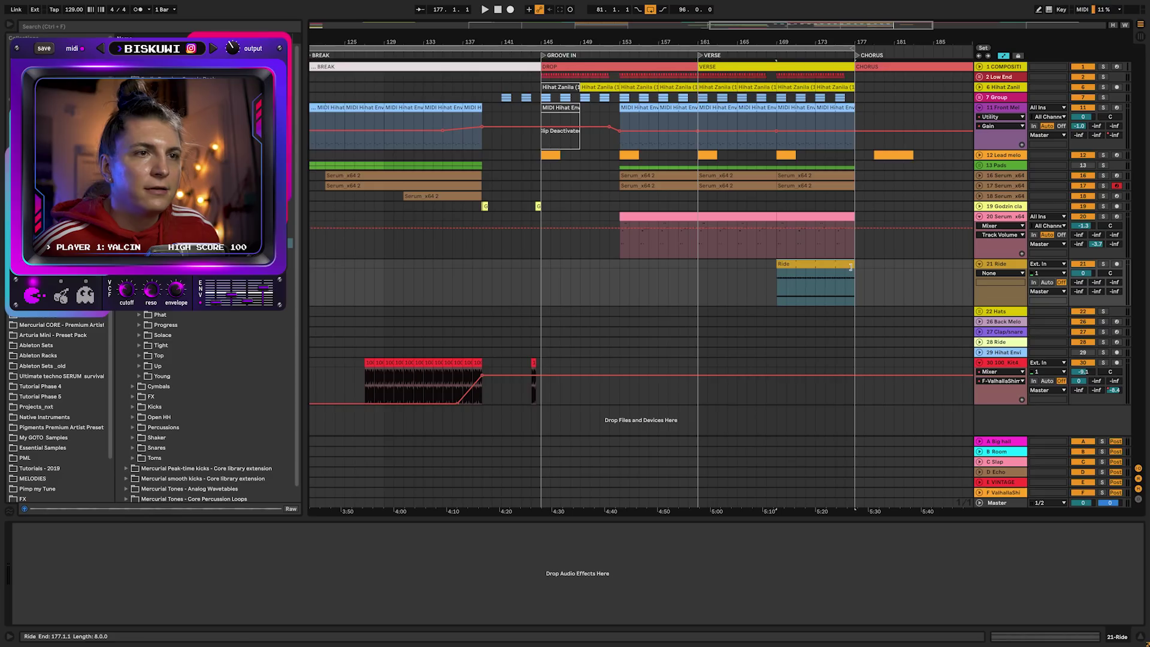
Audition the new ride in the Verse and raise its clip gain to about 9.56 dB
{"action": "left_click", "coordinate": [762, 280]}
{"action": "key", "text": "space"}
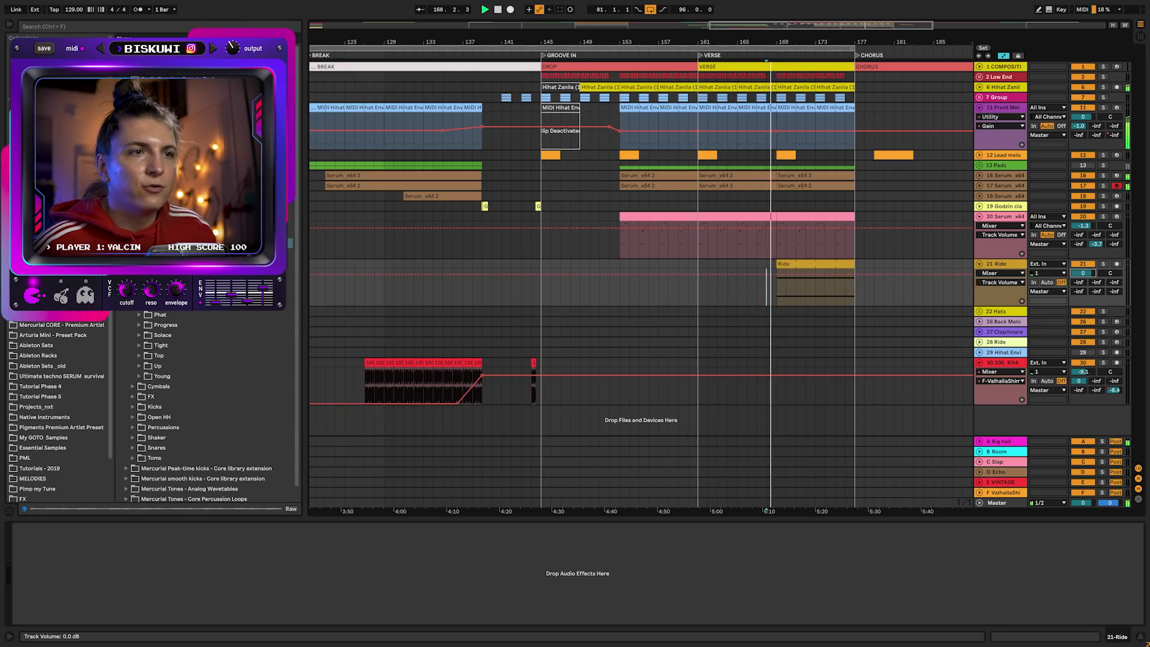
{"action": "key", "text": "shift+Tab"}
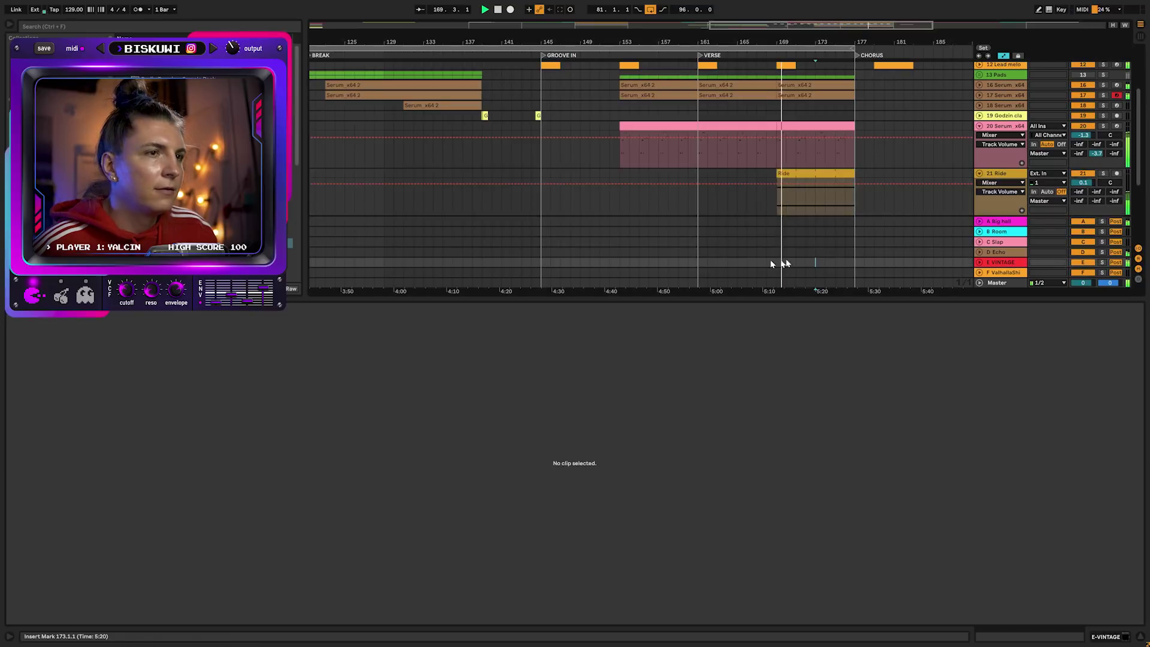
{"action": "left_click", "coordinate": [800, 177]}
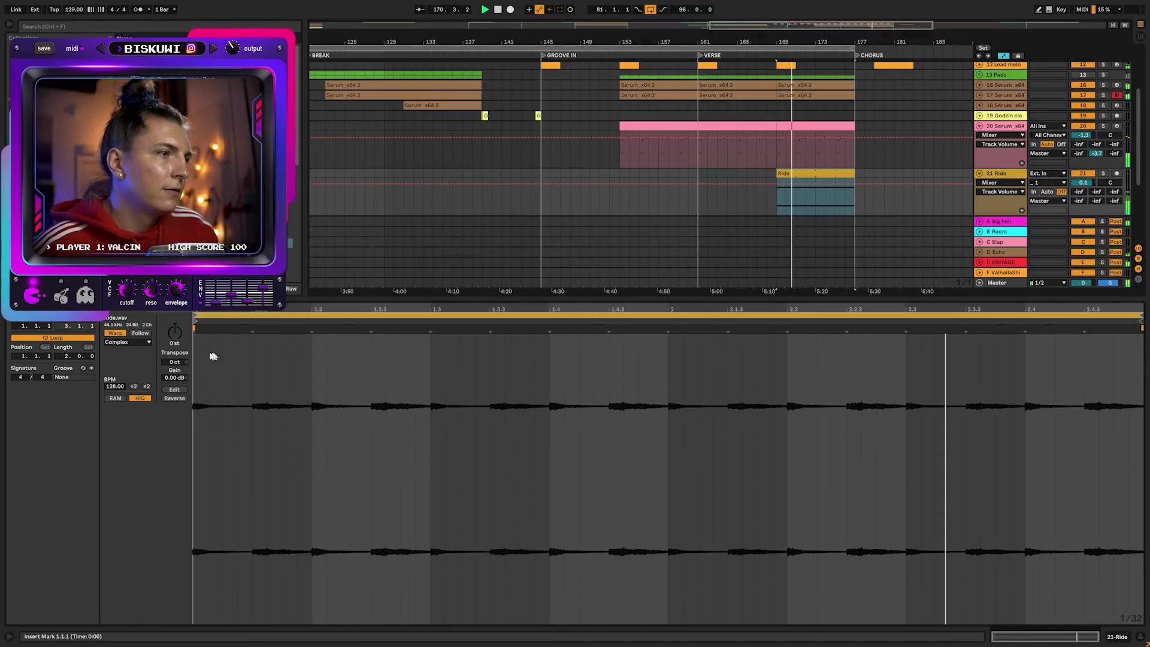
{"action": "left_click_drag", "start_coordinate": [174, 377], "coordinate": [174, 350]}
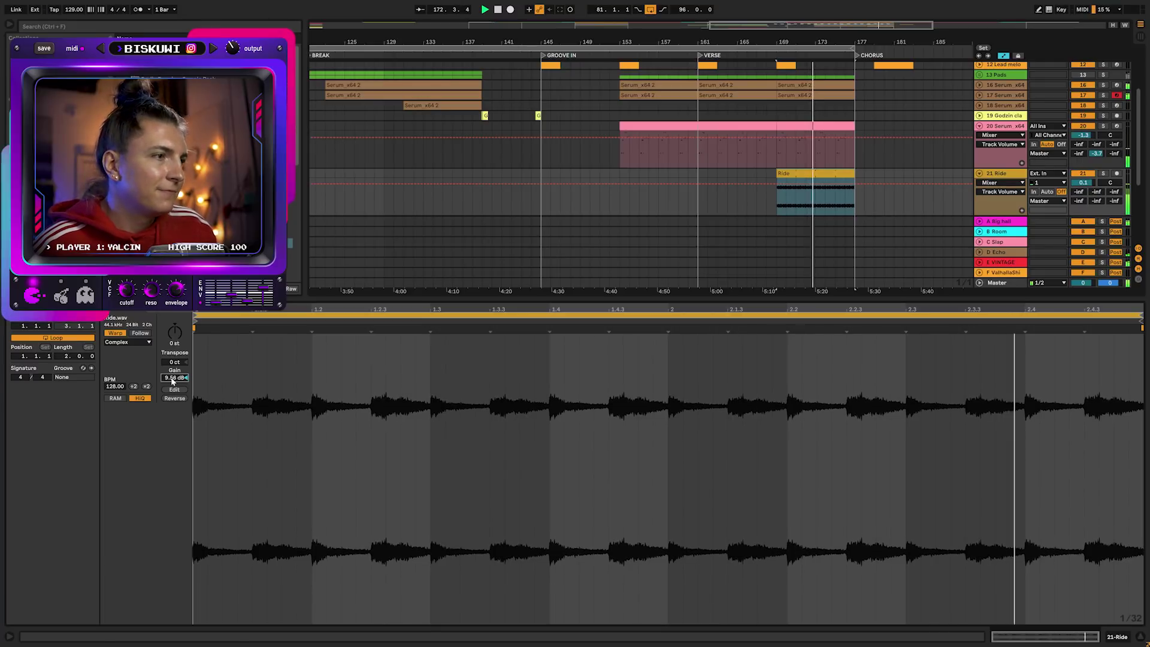
{"action": "key", "text": "shift+Tab"}
Show the arrangement from the first Verse to the DJ Outro and fold the Front Melody track
{"action": "left_click", "coordinate": [510, 240]}
{"action": "left_click_drag", "start_coordinate": [593, 25], "coordinate": [597, 30]}
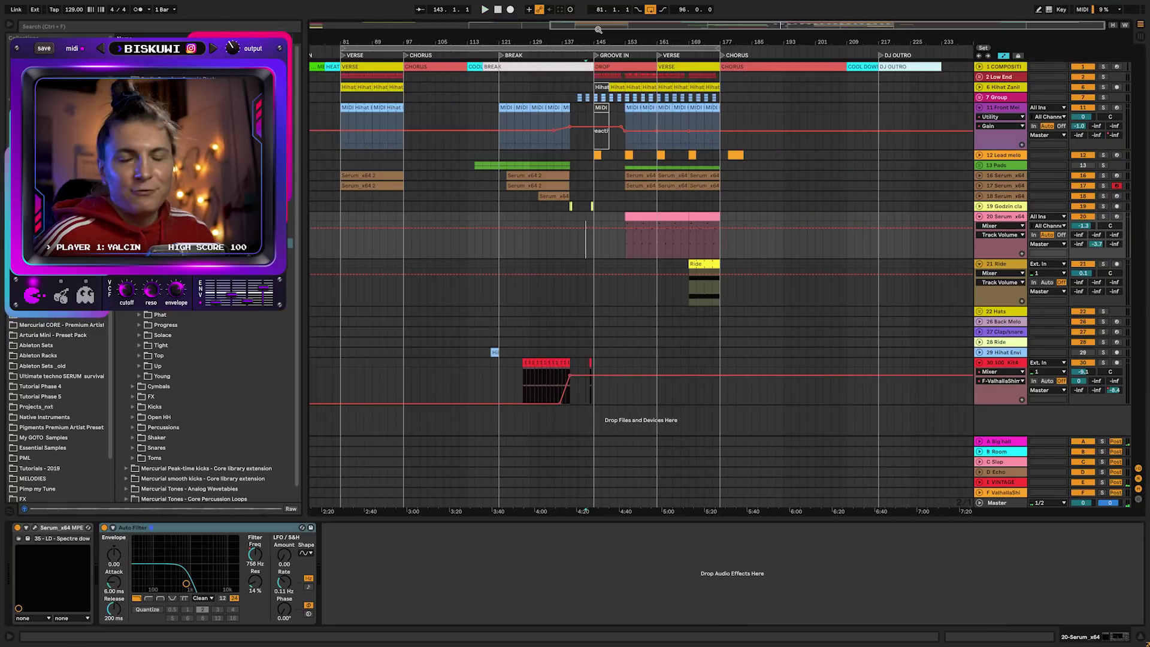
{"action": "left_click", "coordinate": [980, 108]}
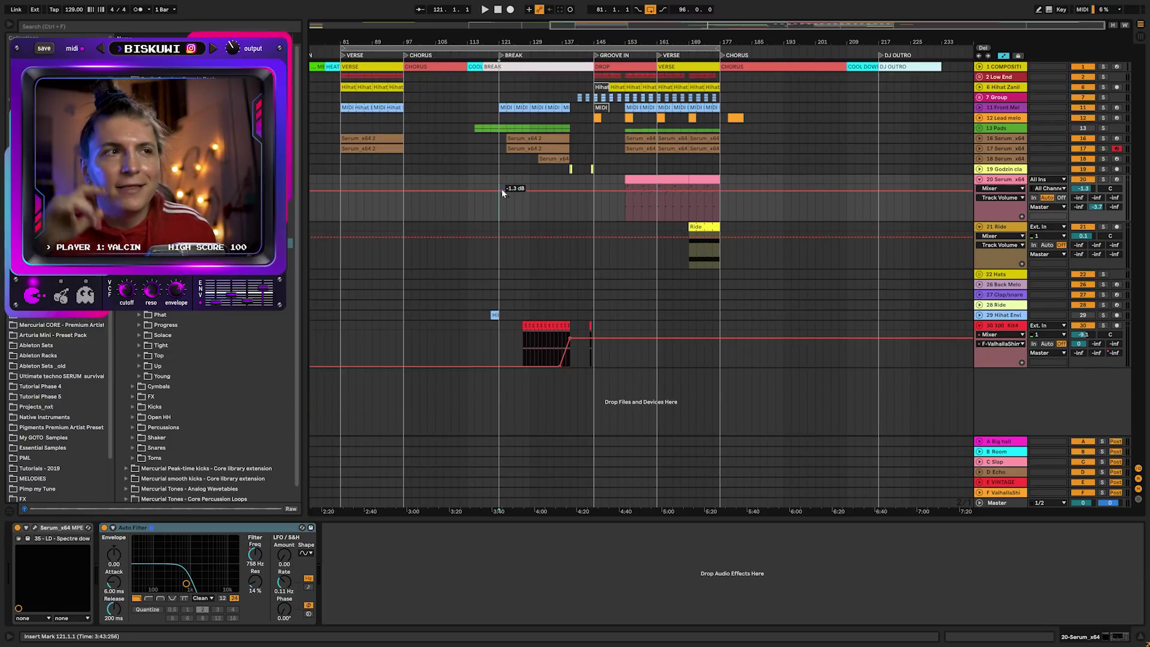
Play from the Break into the Drop and review the surrounding arrangement
{"action": "left_click_drag", "start_coordinate": [613, 47], "coordinate": [613, 40]}
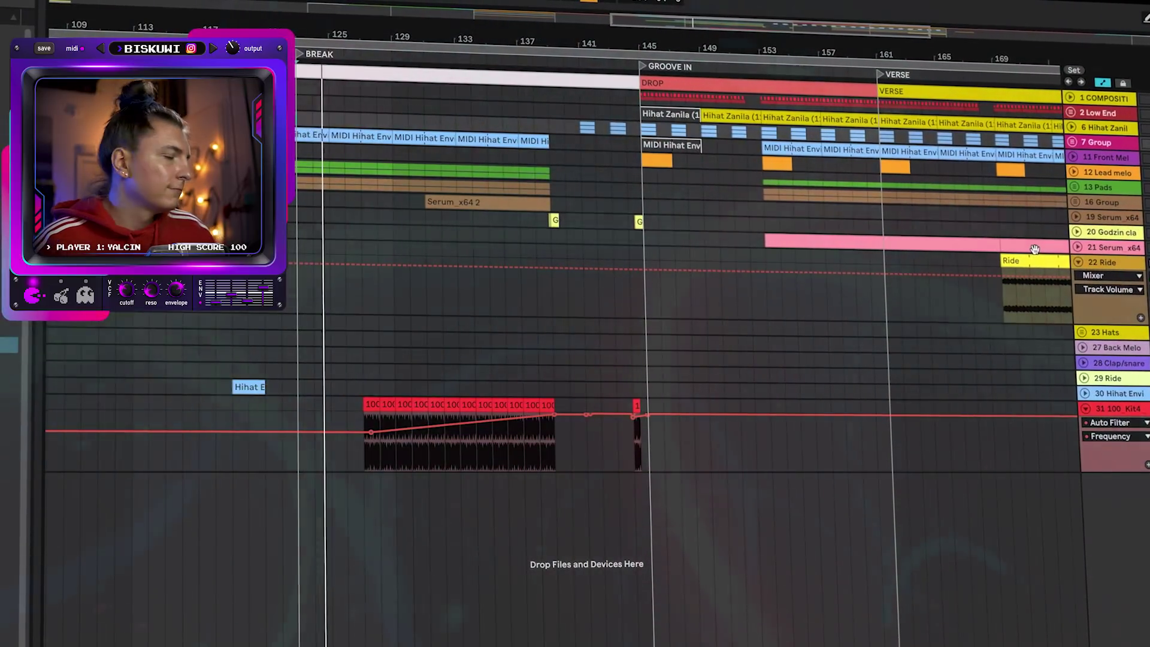
{"action": "key", "text": "minus"}
{"action": "key", "text": "minus"}
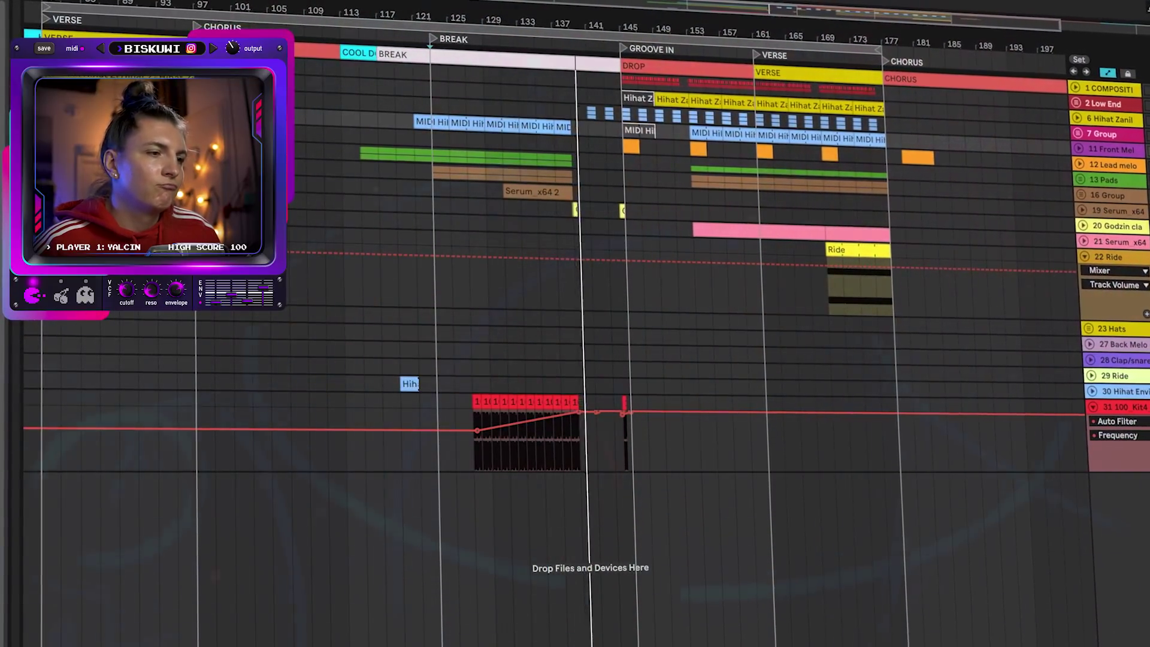
{"action": "left_click_drag", "start_coordinate": [557, 27], "coordinate": [552, 17]}
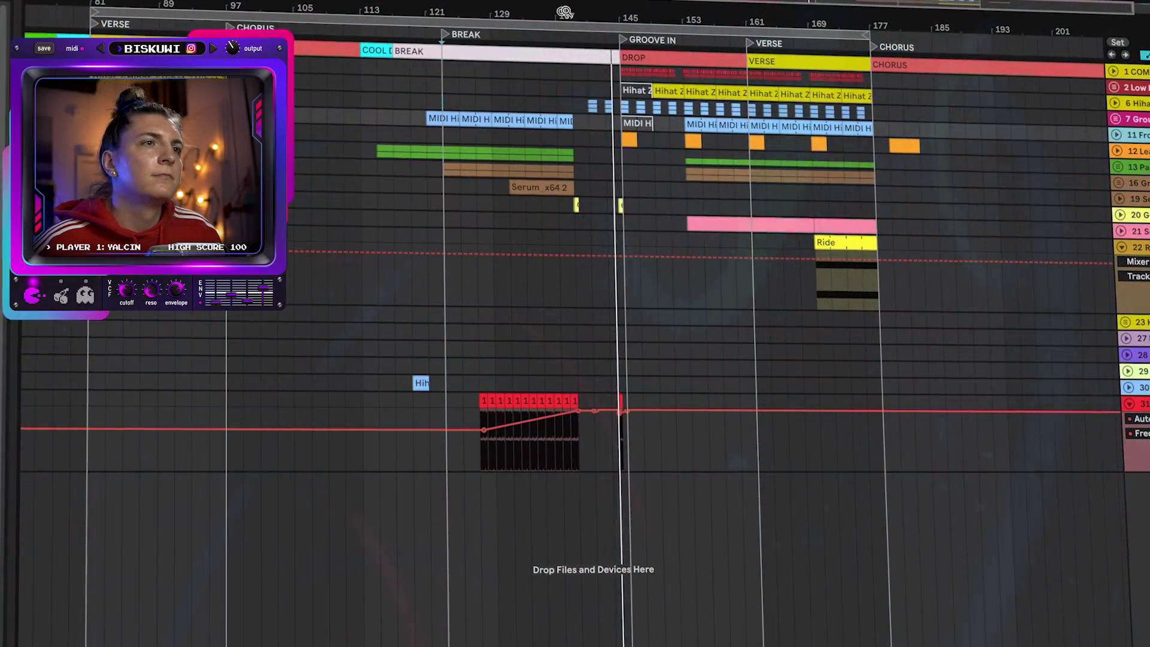
{"action": "left_click_drag", "start_coordinate": [555, 12], "coordinate": [560, 9]}
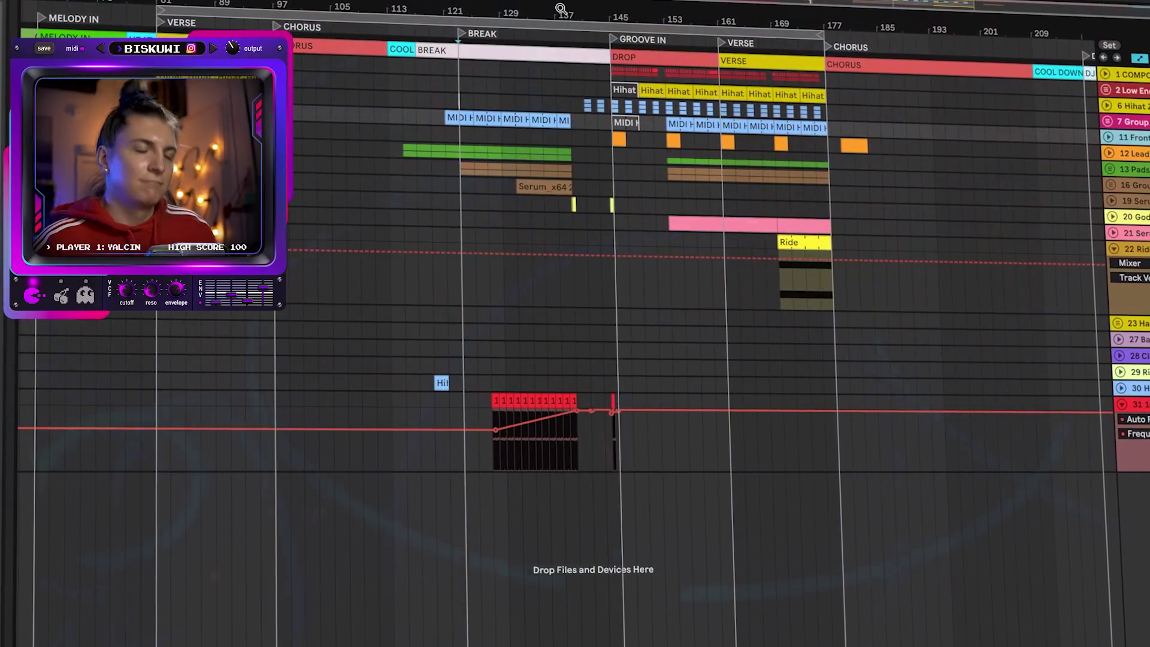
{"action": "left_click_drag", "start_coordinate": [561, 20], "coordinate": [615, 18]}
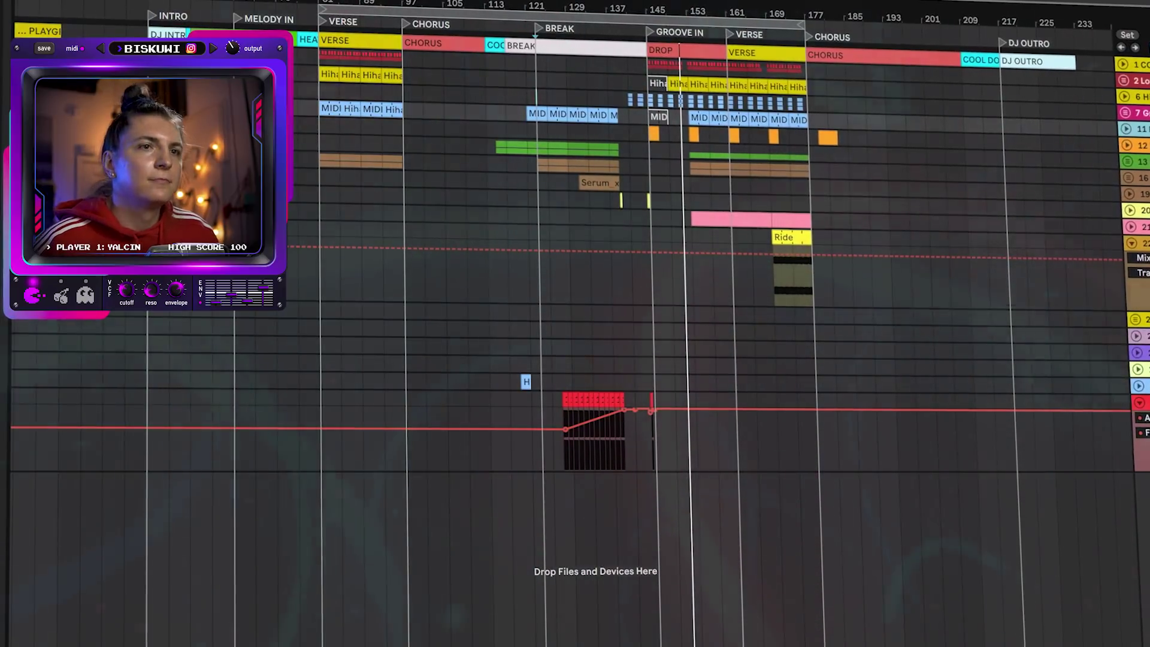
Fold the Ride track and extend the loop's end past bar 185 into the final Chorus
{"action": "left_click", "coordinate": [1135, 244]}
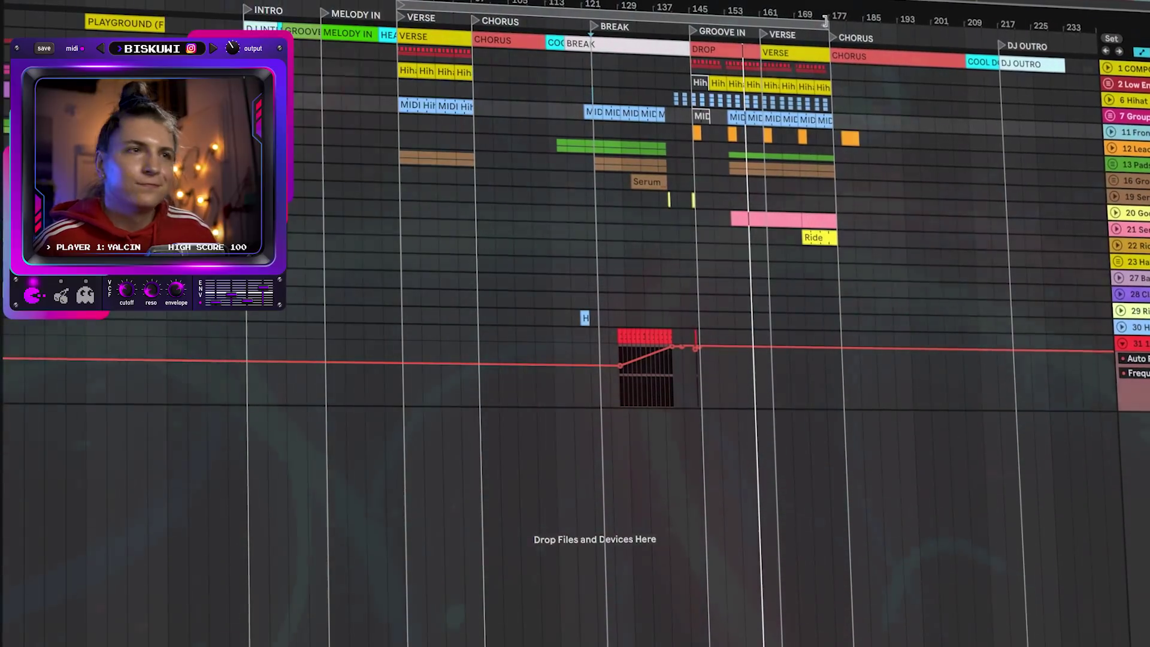
{"action": "left_click_drag", "start_coordinate": [828, 18], "coordinate": [865, 21]}
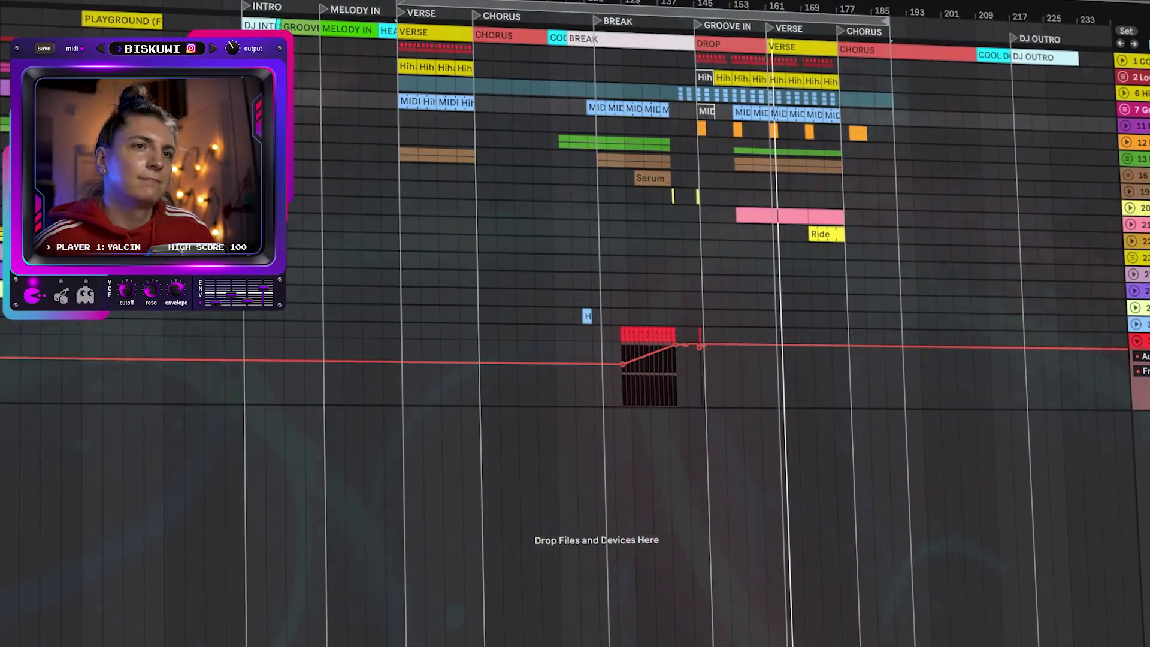
Unfold track 21 Serum to inspect its volume automation and fold it again
{"action": "left_click", "coordinate": [1128, 227]}
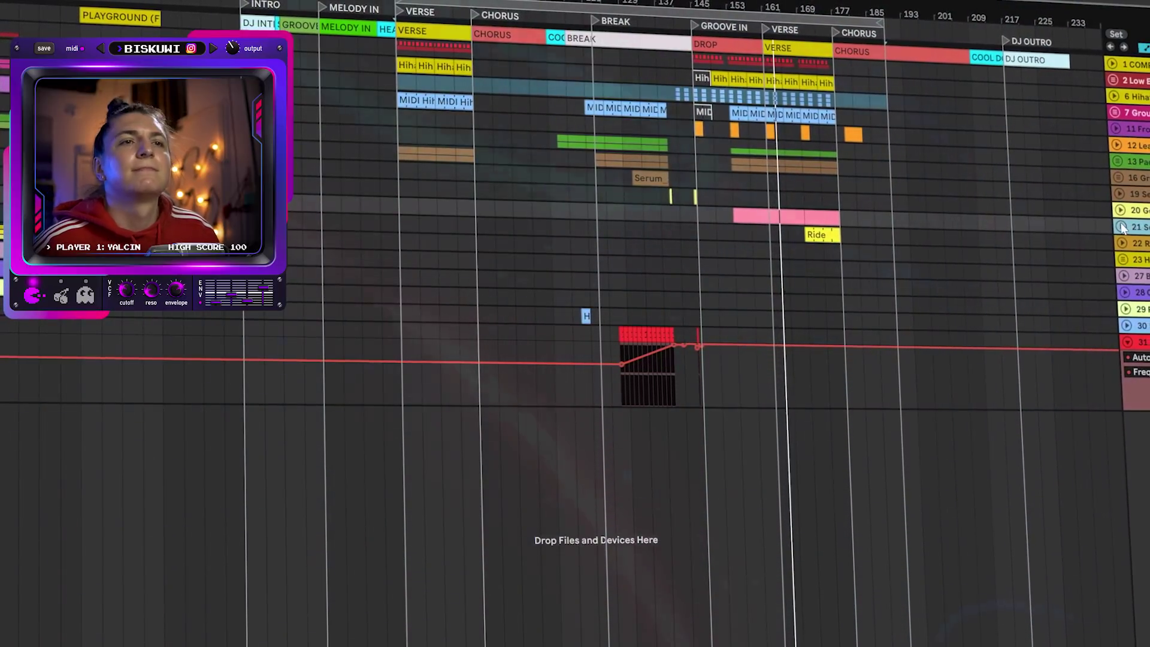
{"action": "left_click", "coordinate": [1120, 227]}
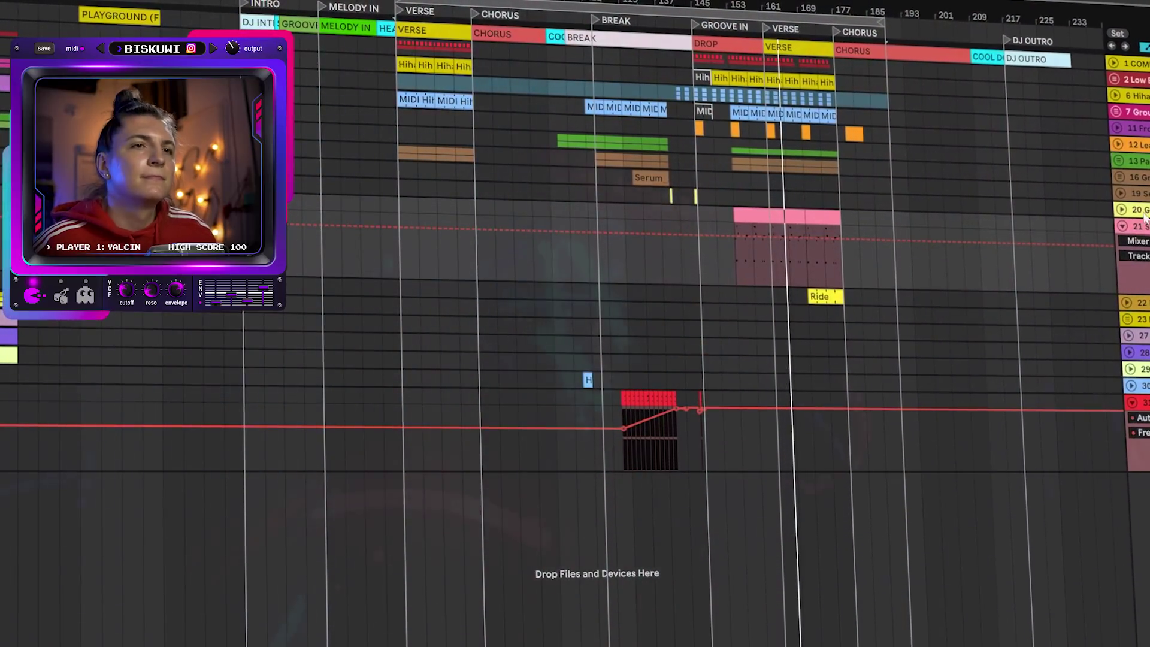
{"action": "left_click", "coordinate": [1124, 225]}
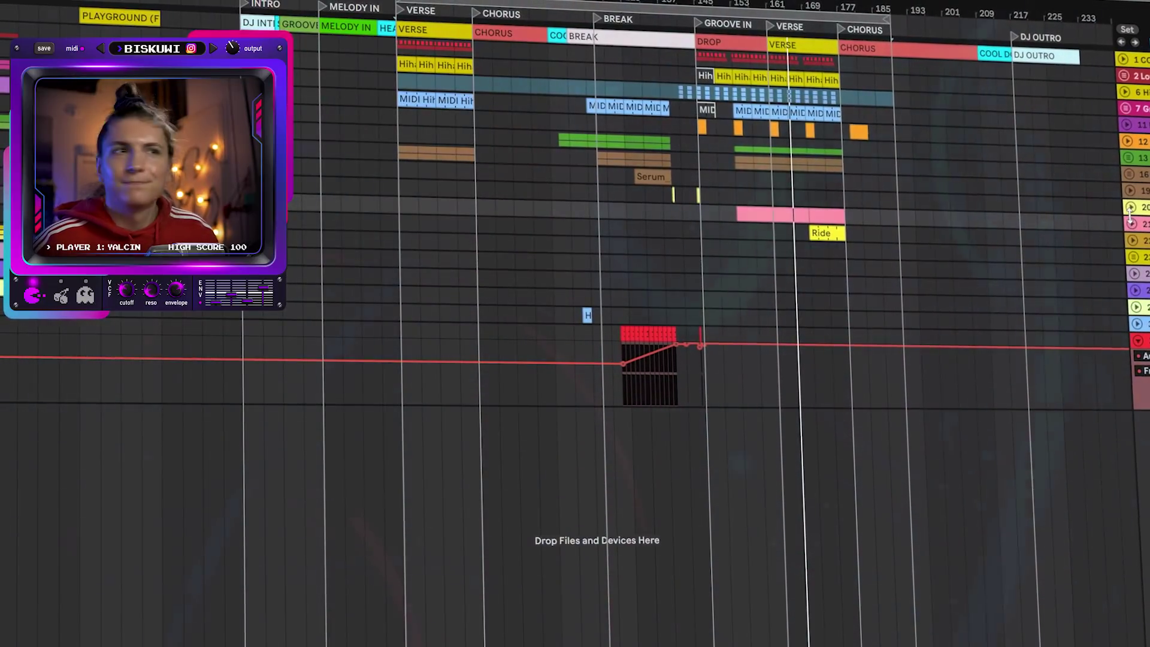